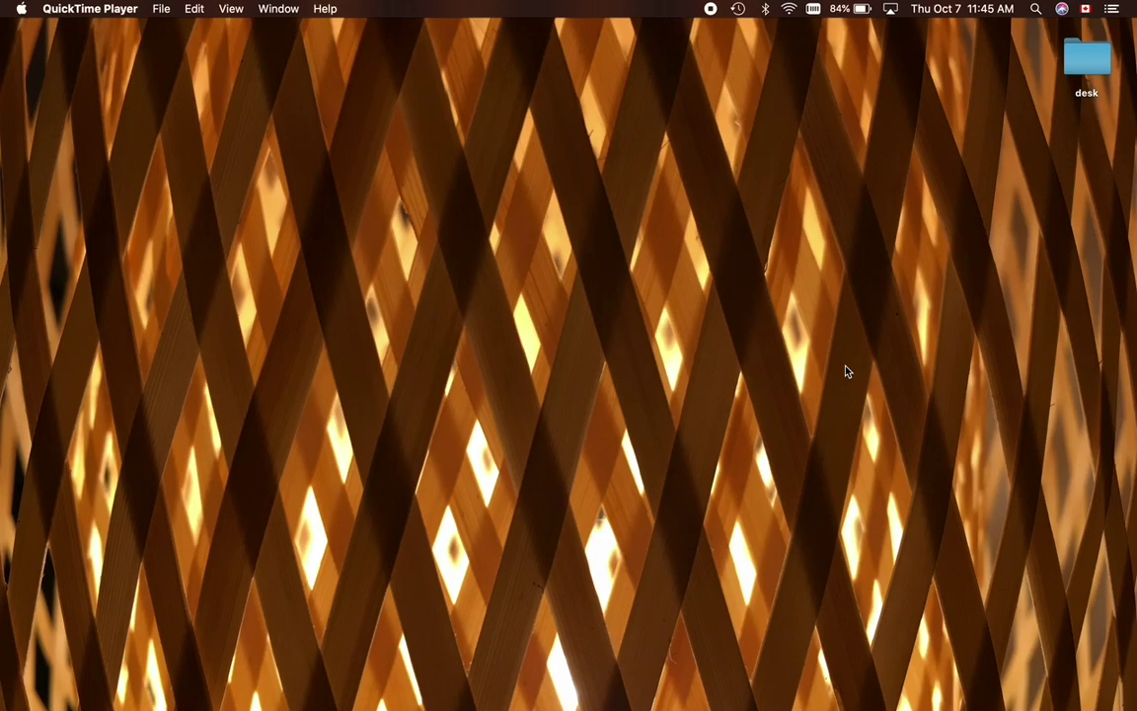
Search Google in Chrome for 'tracktion waveform free' and scroll the results to find the official Waveform Free page.
{"action": "left_click", "coordinate": [460, 688]}
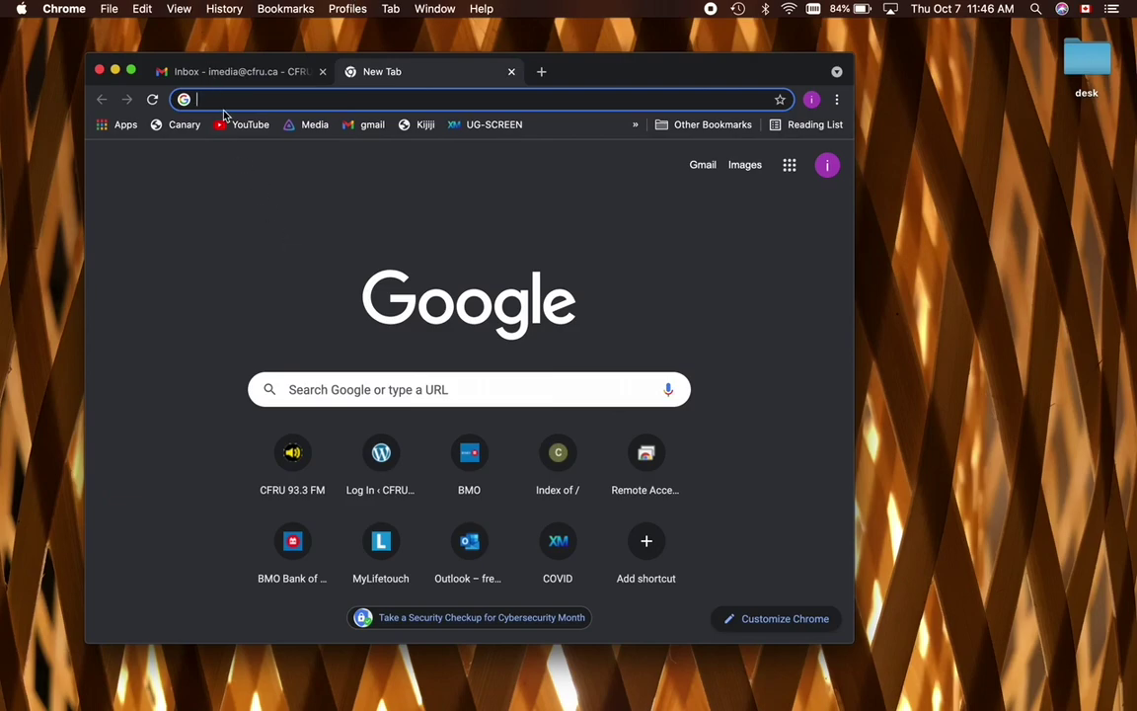
{"action": "type", "text": "tr"}
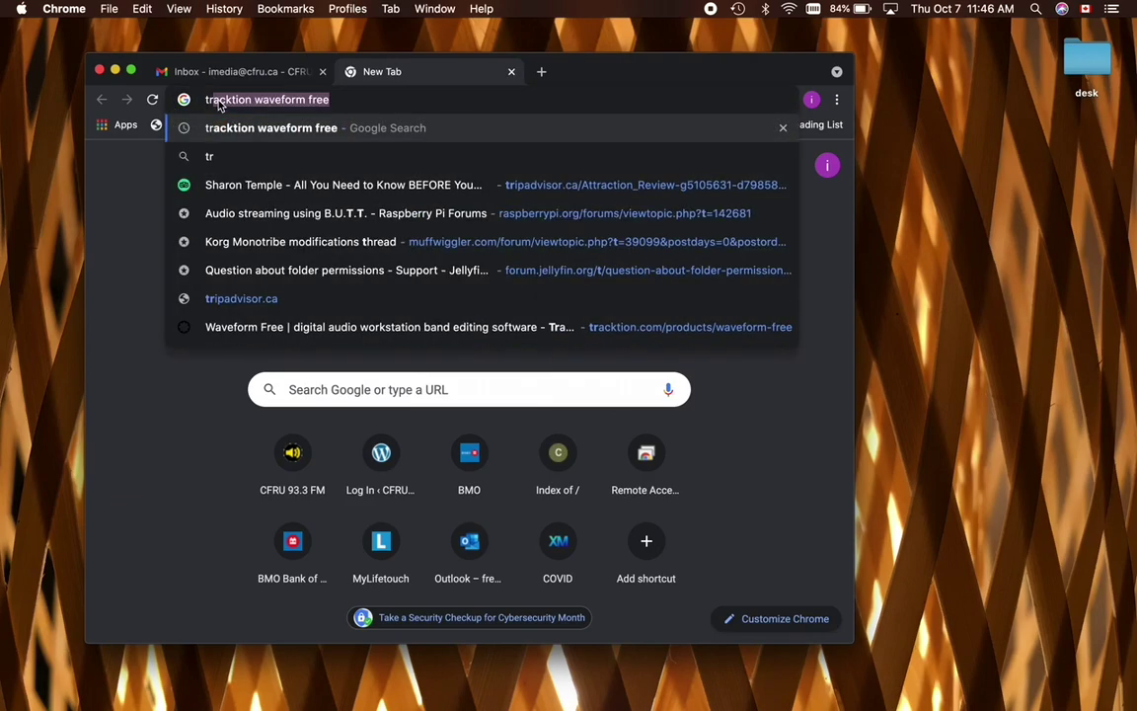
{"action": "type", "text": "acktion"}
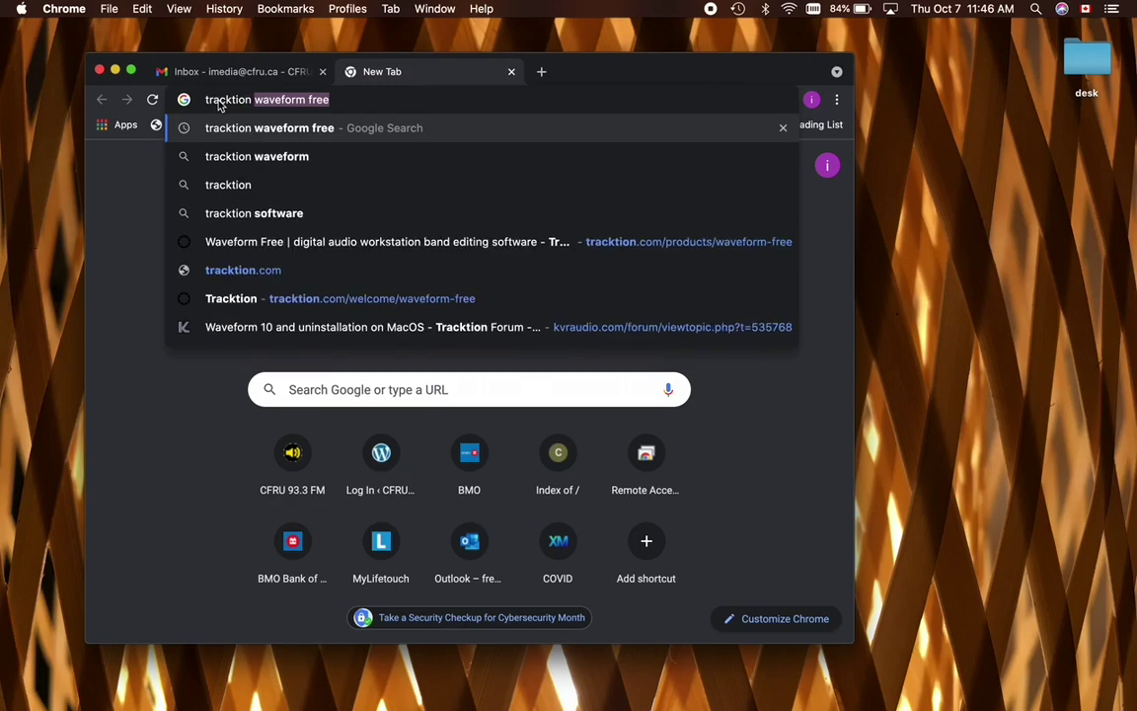
{"action": "left_click", "coordinate": [273, 126]}
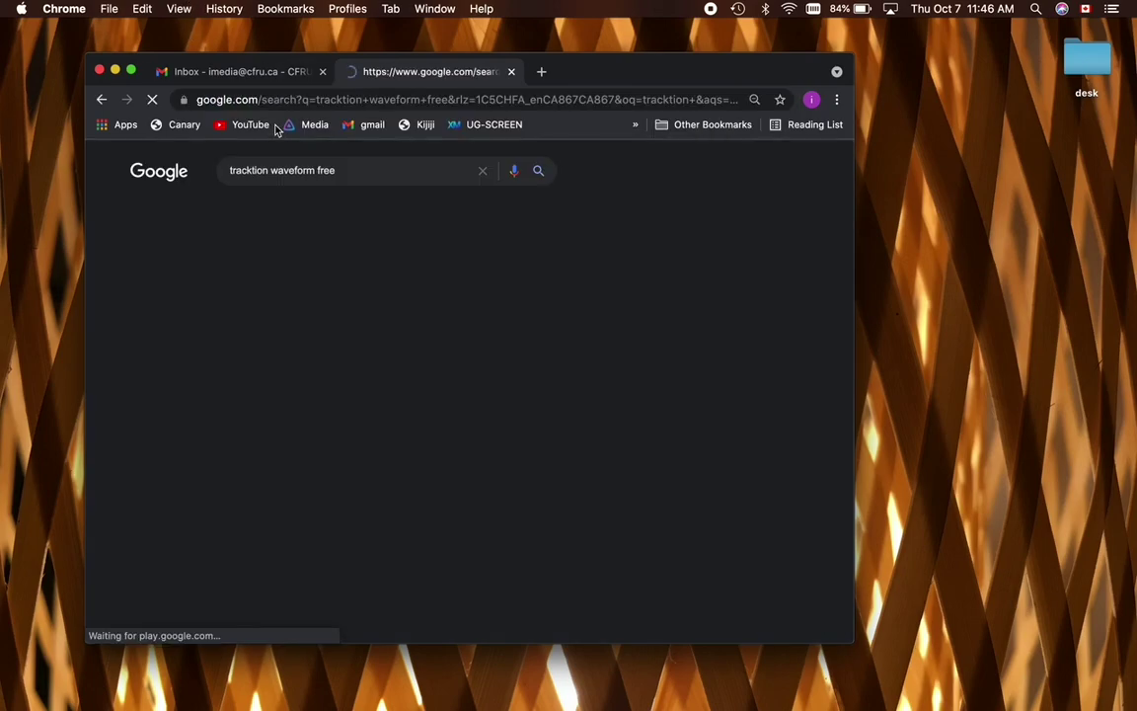
{"action": "scroll", "coordinate": [338, 465], "scroll_direction": "down", "scroll_amount": 2}
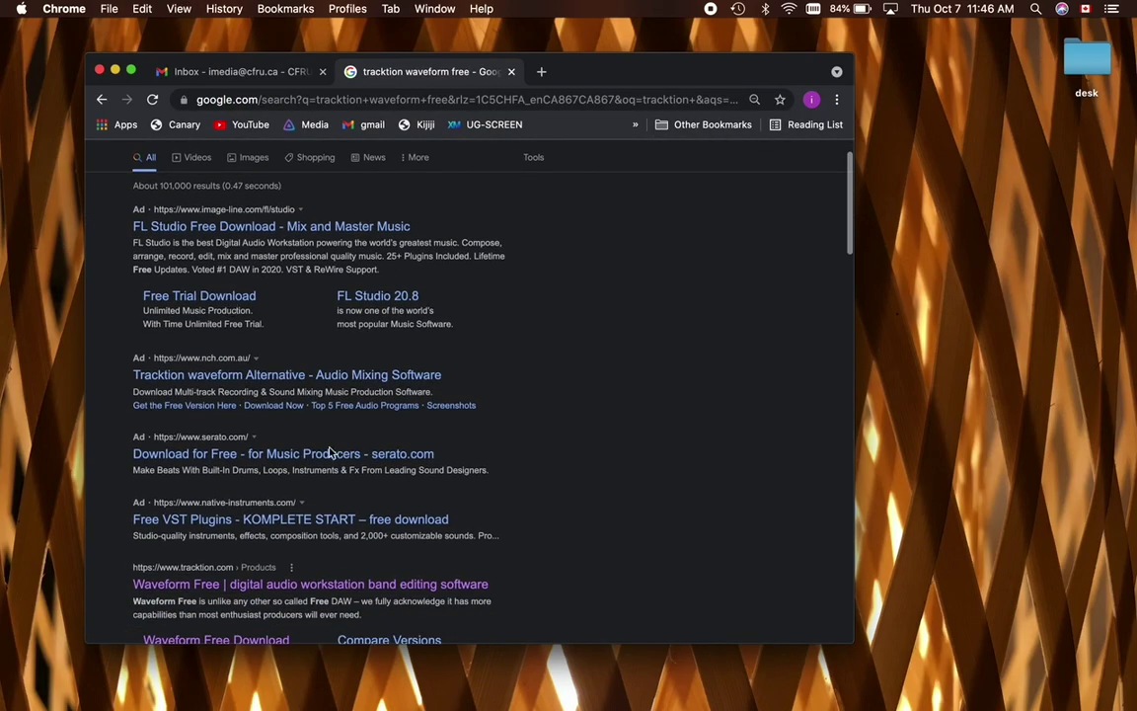
{"action": "scroll", "coordinate": [338, 465], "scroll_direction": "down", "scroll_amount": 1}
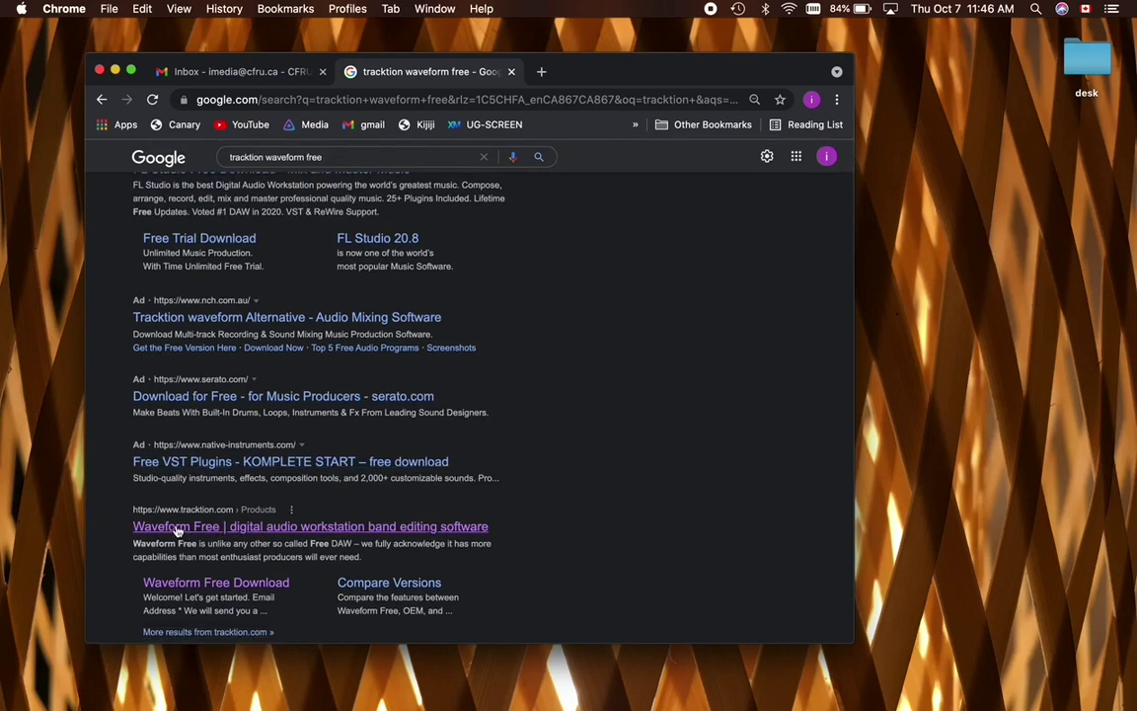
{"action": "scroll", "coordinate": [237, 253], "scroll_direction": "up", "scroll_amount": 3}
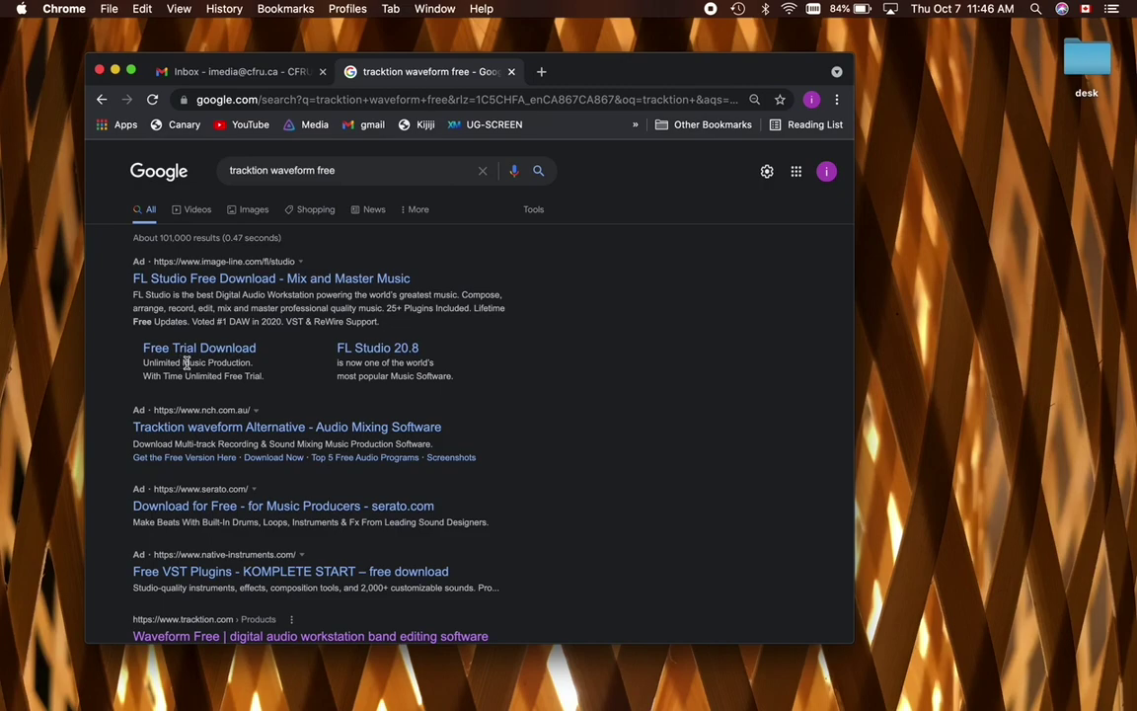
{"action": "scroll", "coordinate": [168, 331], "scroll_direction": "down", "scroll_amount": 2}
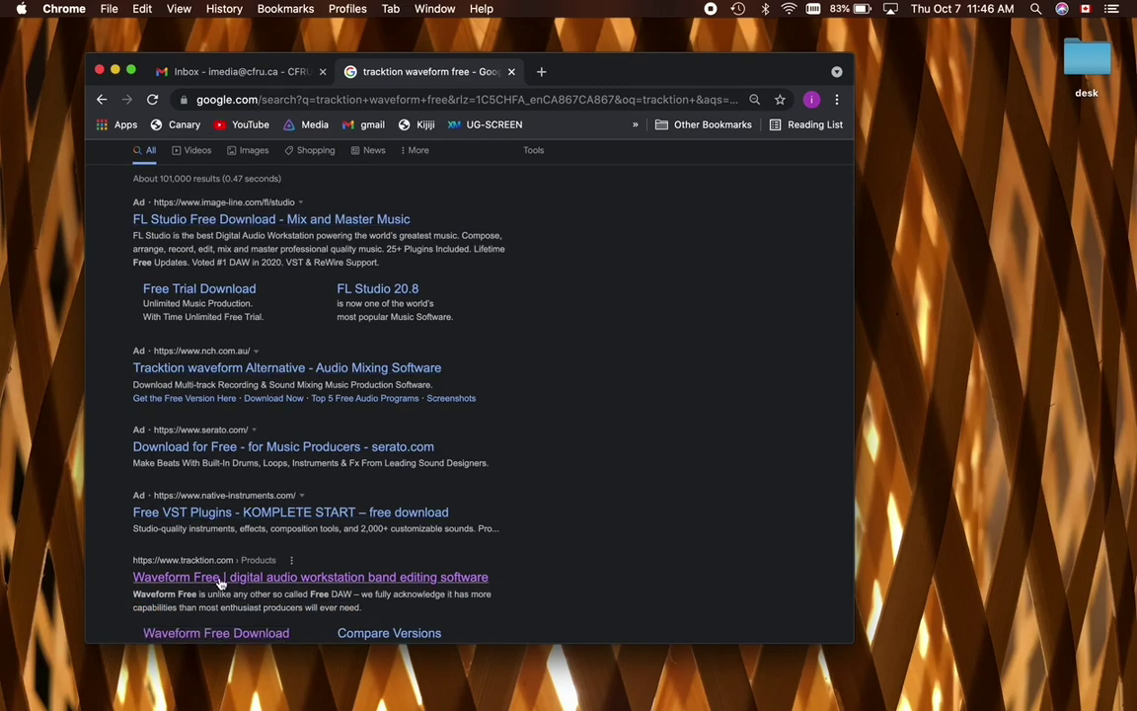
{"action": "scroll", "coordinate": [200, 518], "scroll_direction": "down", "scroll_amount": 2}
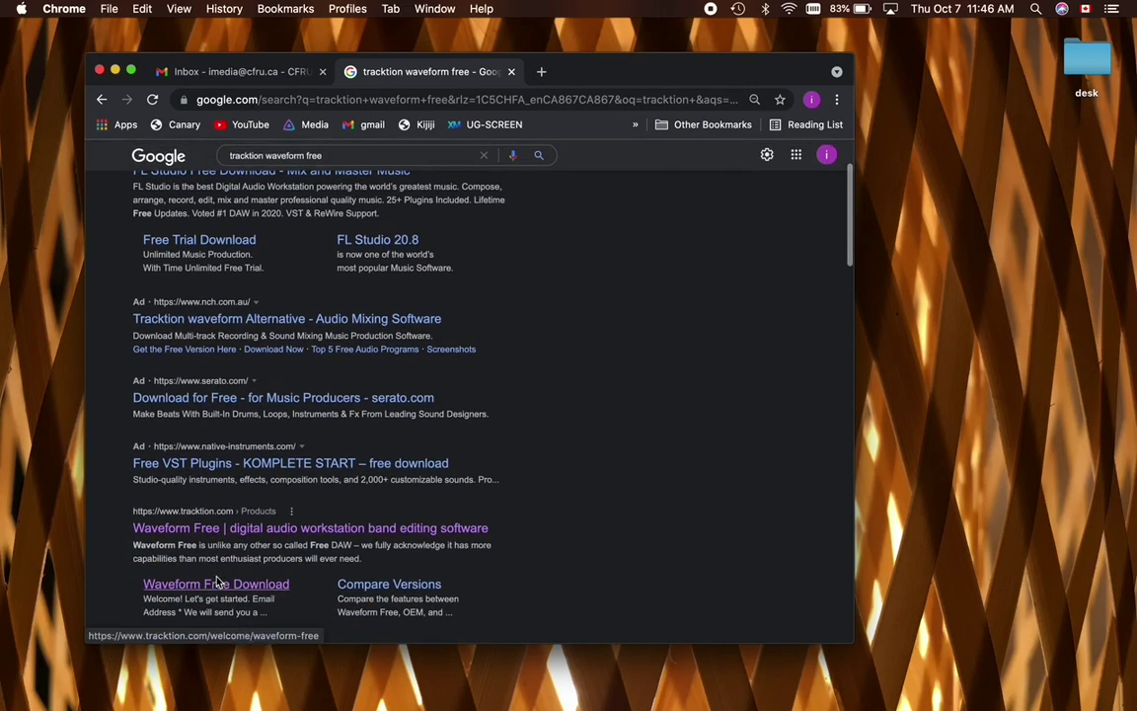
Open the official Waveform Free page on tracktion.com and go to its FREE DOWNLOAD sign-up form.
{"action": "left_click", "coordinate": [156, 531]}
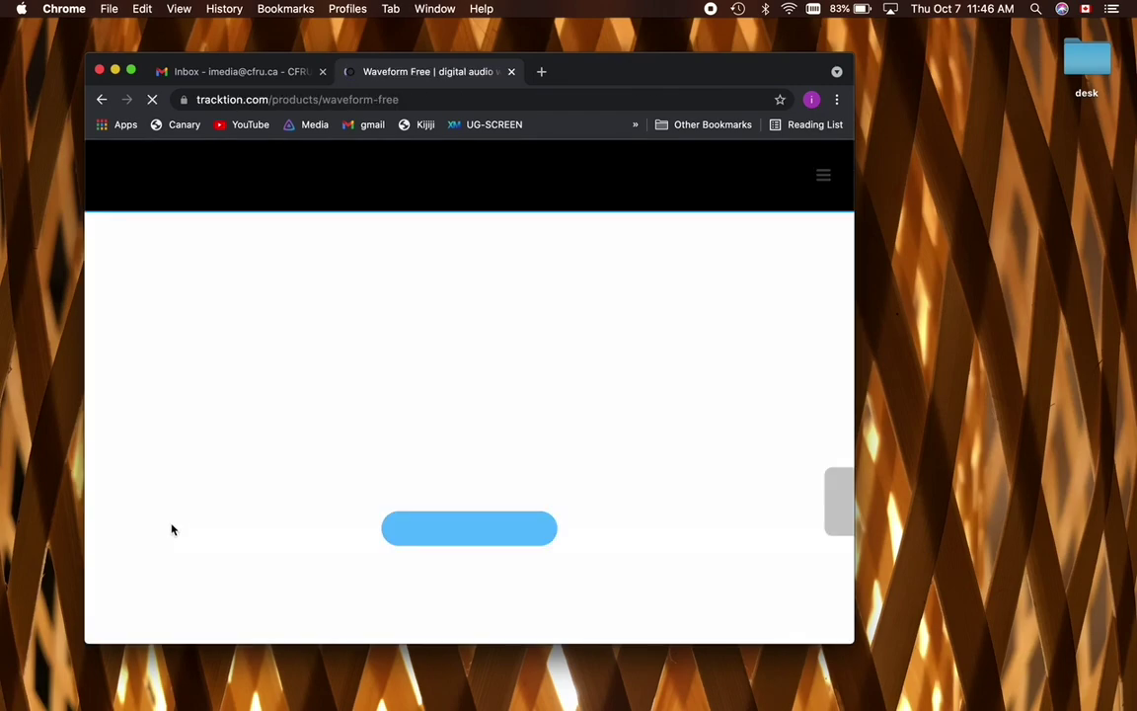
{"action": "scroll", "coordinate": [411, 449], "scroll_direction": "down", "scroll_amount": 1}
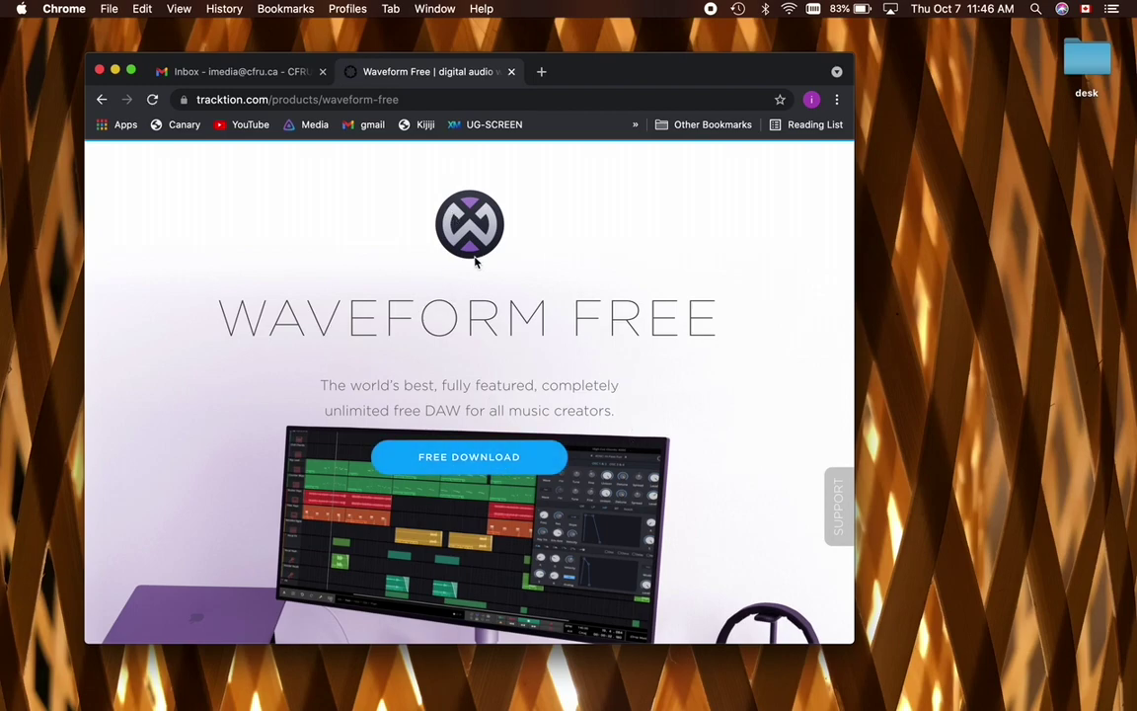
{"action": "left_click", "coordinate": [410, 461]}
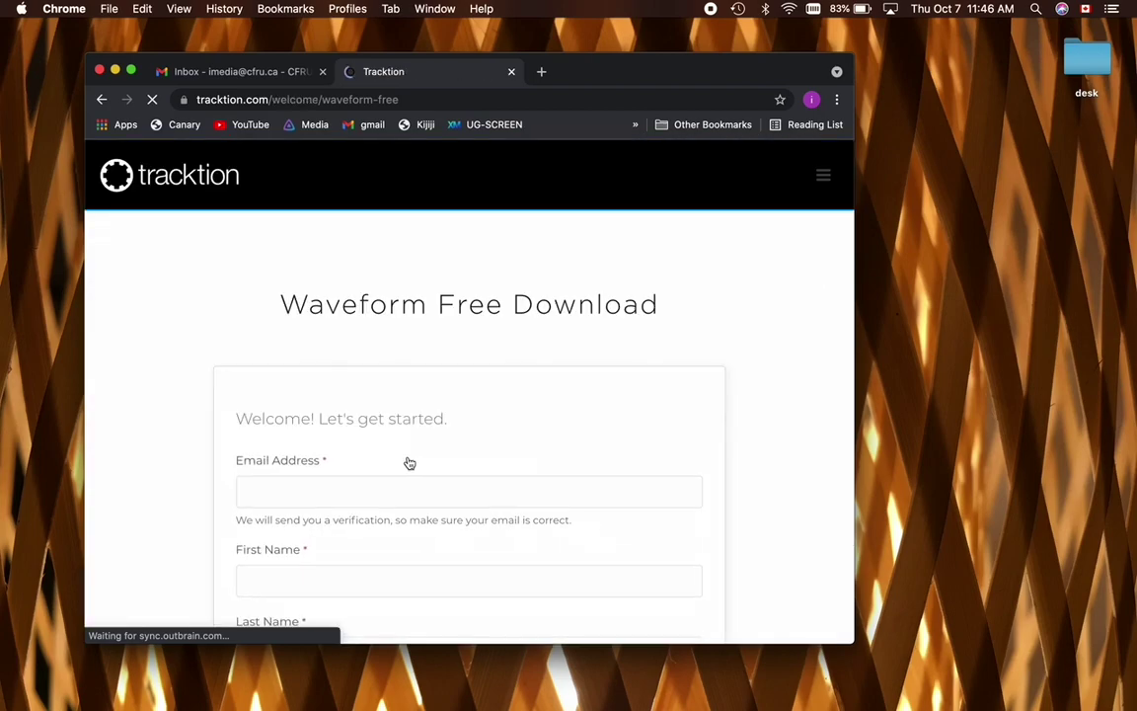
Complete the sign-up form with the reCAPTCHA check, submit it, and go to the Gmail inbox.
{"action": "scroll", "coordinate": [308, 462], "scroll_direction": "down", "scroll_amount": 1}
{"action": "scroll", "coordinate": [308, 462], "scroll_direction": "down", "scroll_amount": 1}
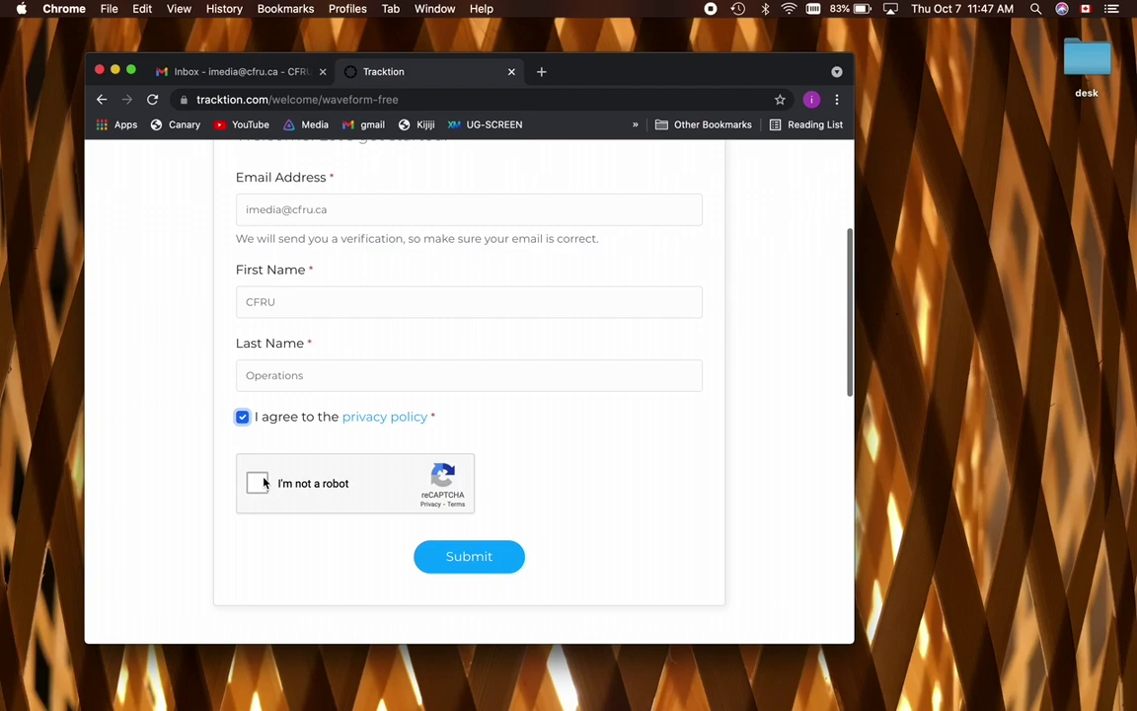
{"action": "left_click", "coordinate": [258, 481]}
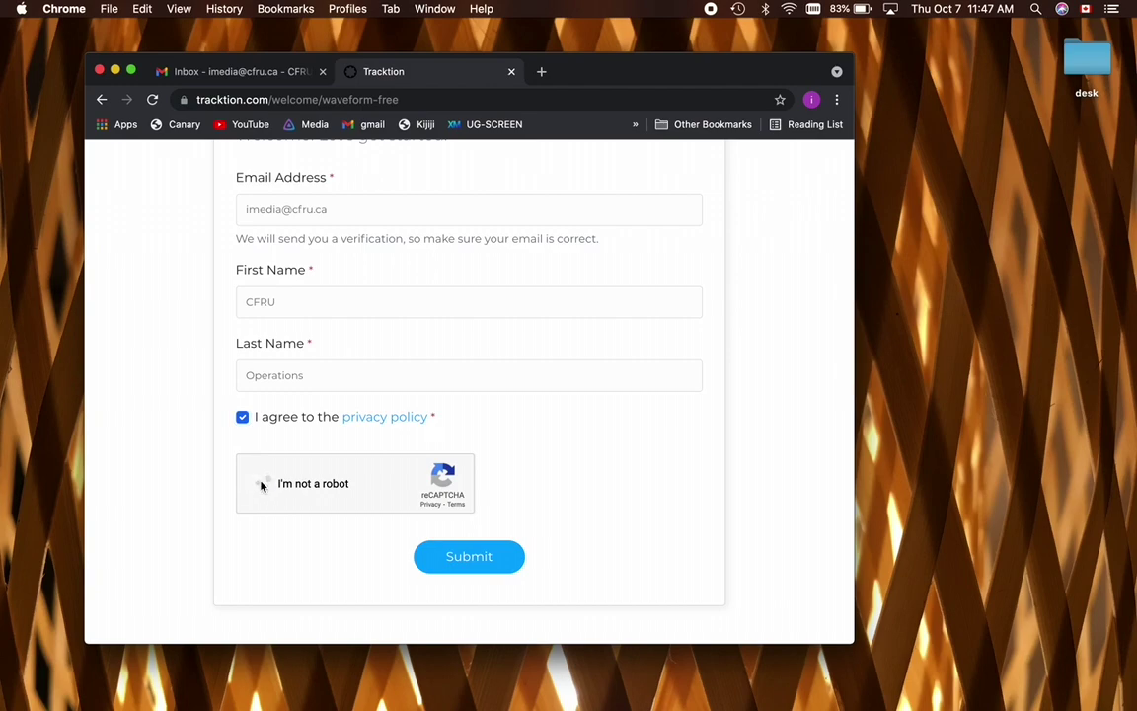
{"action": "left_click", "coordinate": [464, 559]}
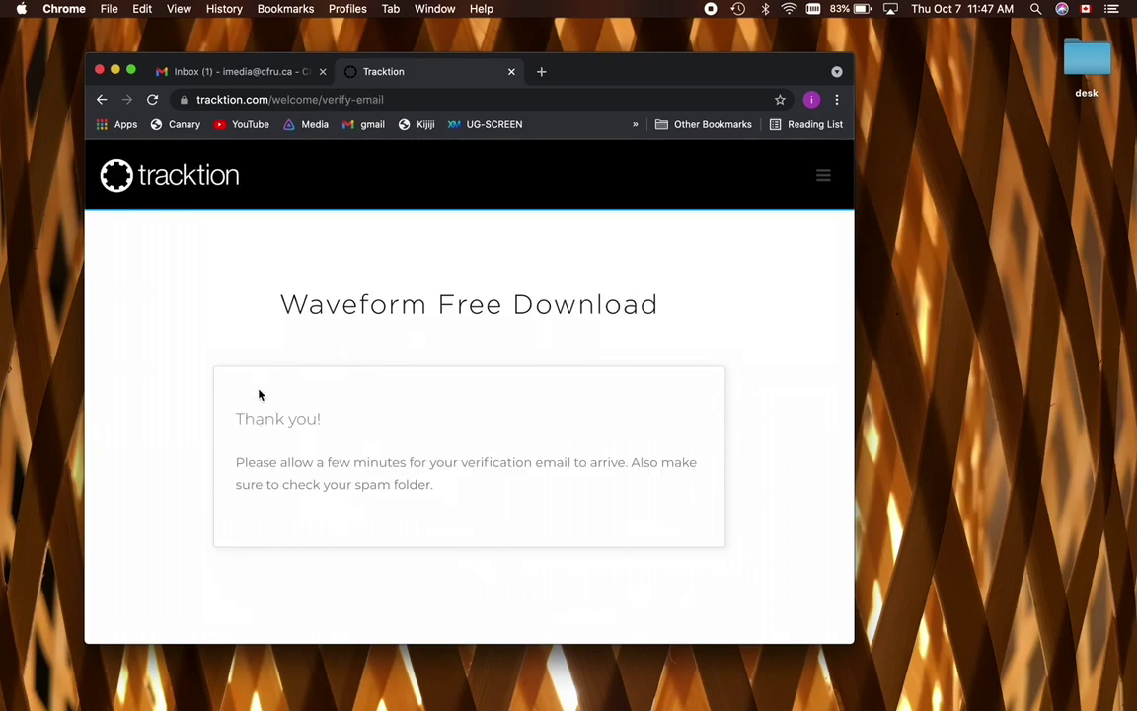
{"action": "left_click", "coordinate": [239, 77]}
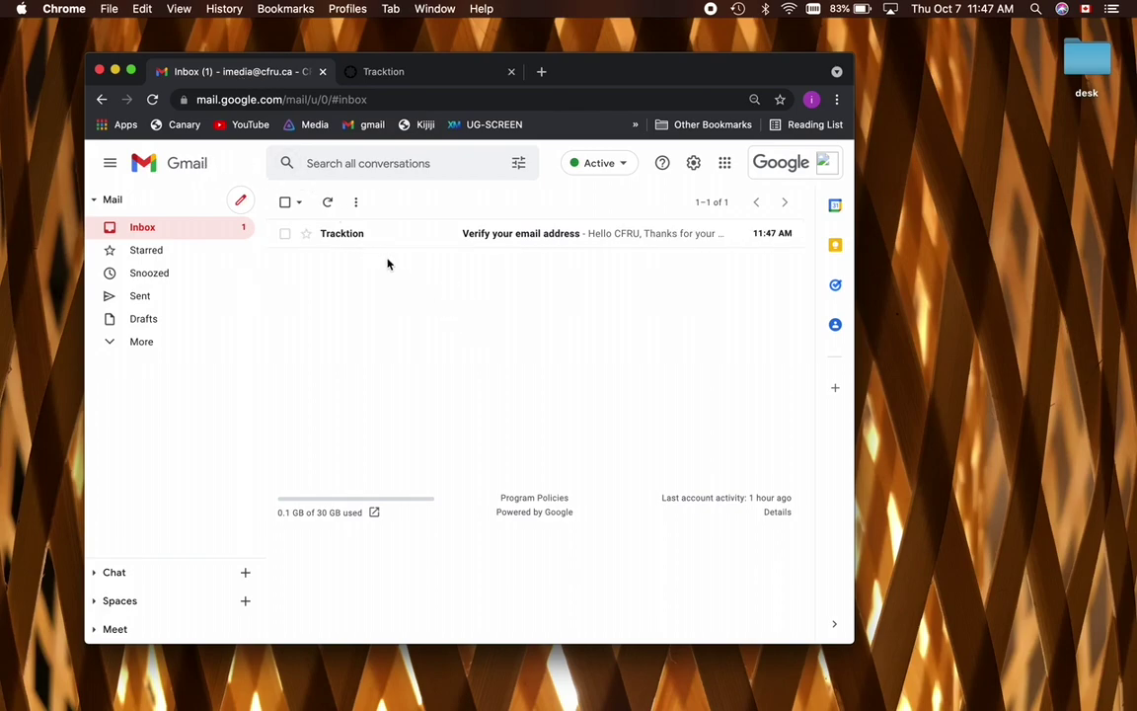
Open Tracktion's 'Verify your email address' message and click VERIFY EMAIL.
{"action": "left_click", "coordinate": [360, 243]}
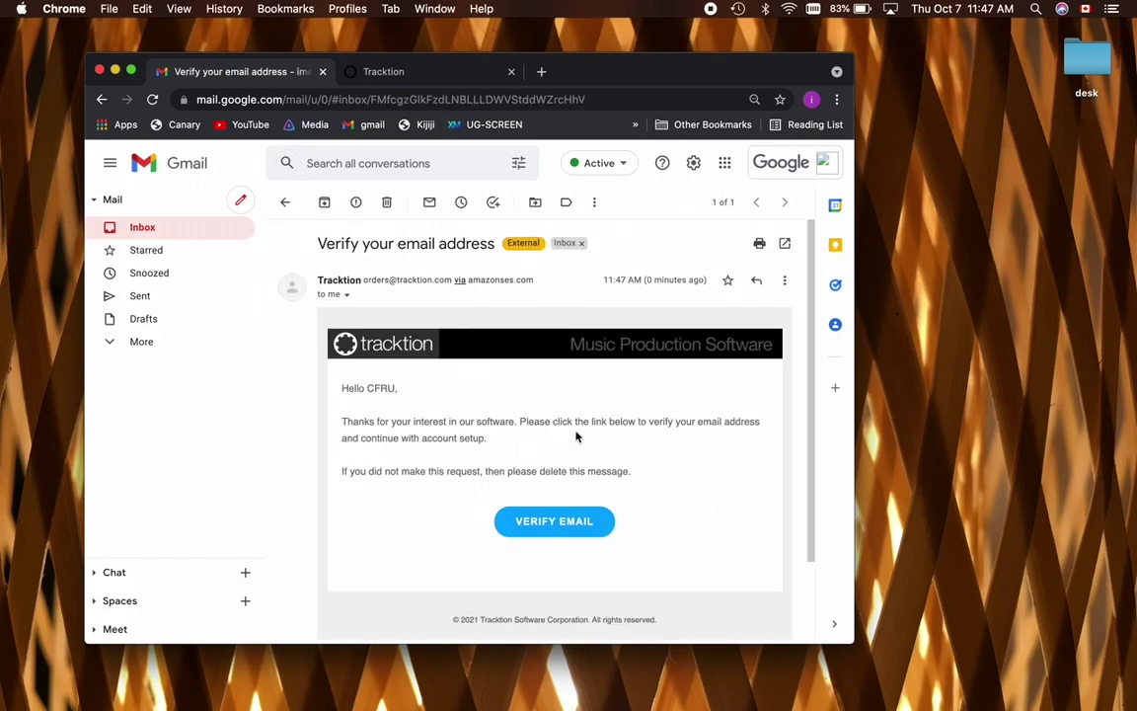
{"action": "left_click", "coordinate": [513, 525]}
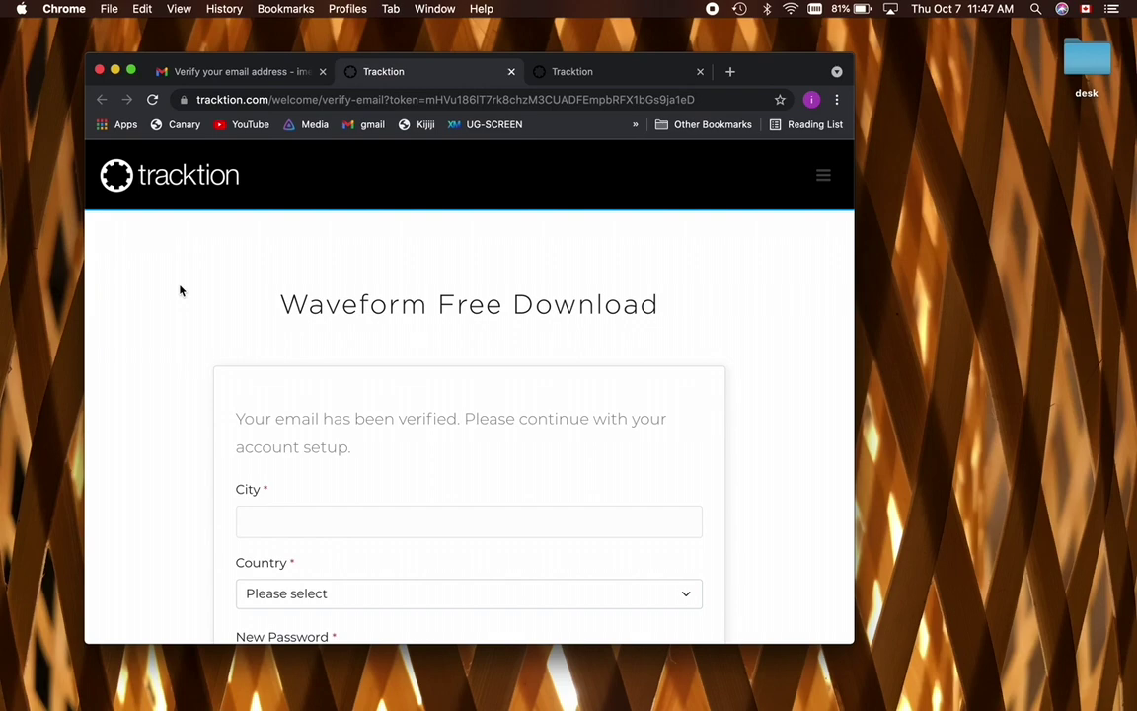
Fill city and country from the saved Guelph address, paste a new password, submit, and go to MY DOWNLOADS.
{"action": "scroll", "coordinate": [179, 289], "scroll_direction": "down", "scroll_amount": 4}
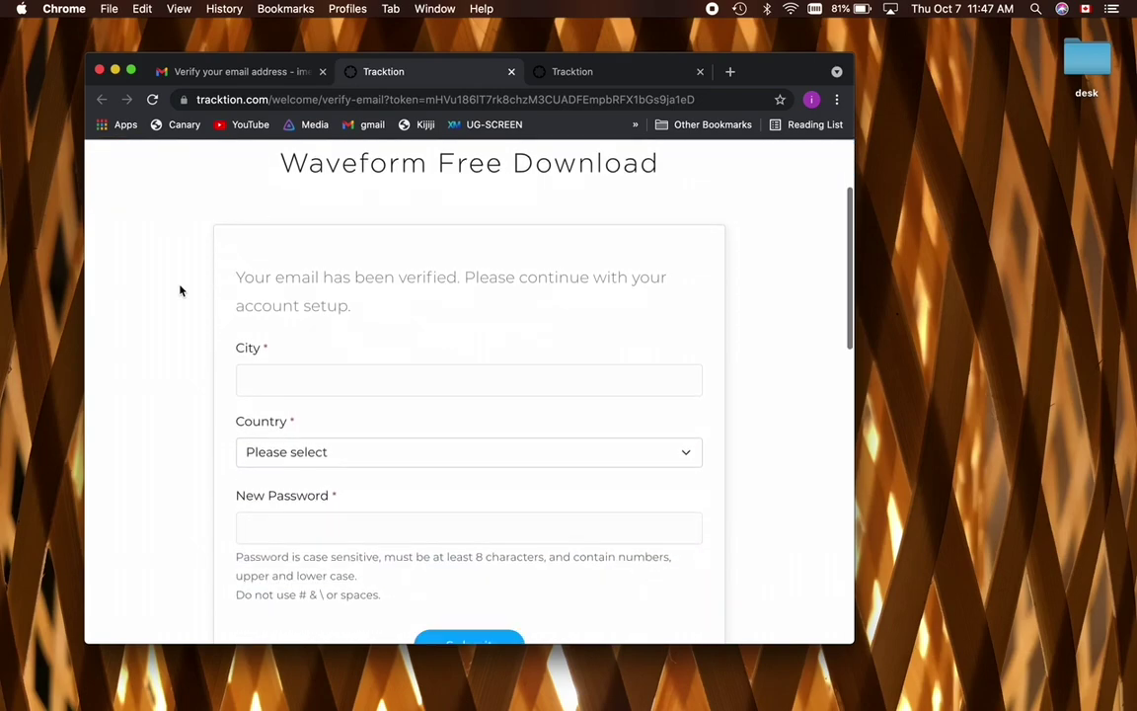
{"action": "left_click", "coordinate": [288, 361]}
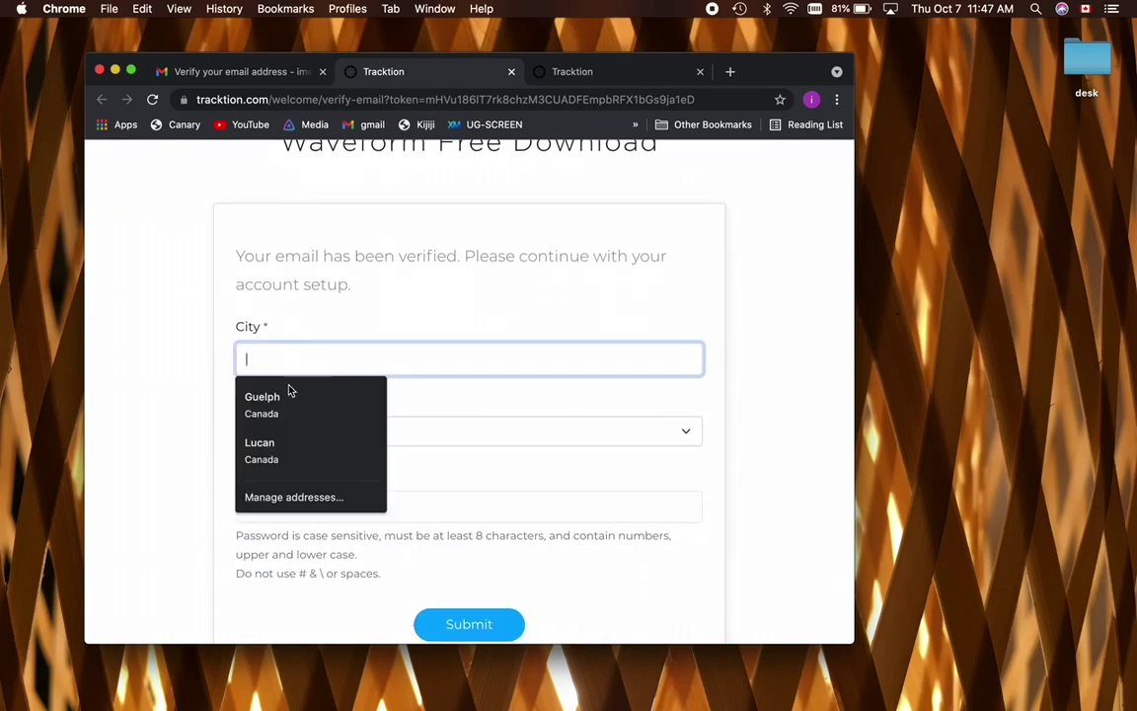
{"action": "left_click", "coordinate": [287, 393]}
{"action": "left_click", "coordinate": [310, 504]}
{"action": "key", "text": "ctrl+v"}
{"action": "scroll", "coordinate": [434, 533], "scroll_direction": "down", "scroll_amount": 1}
{"action": "left_click", "coordinate": [458, 556]}
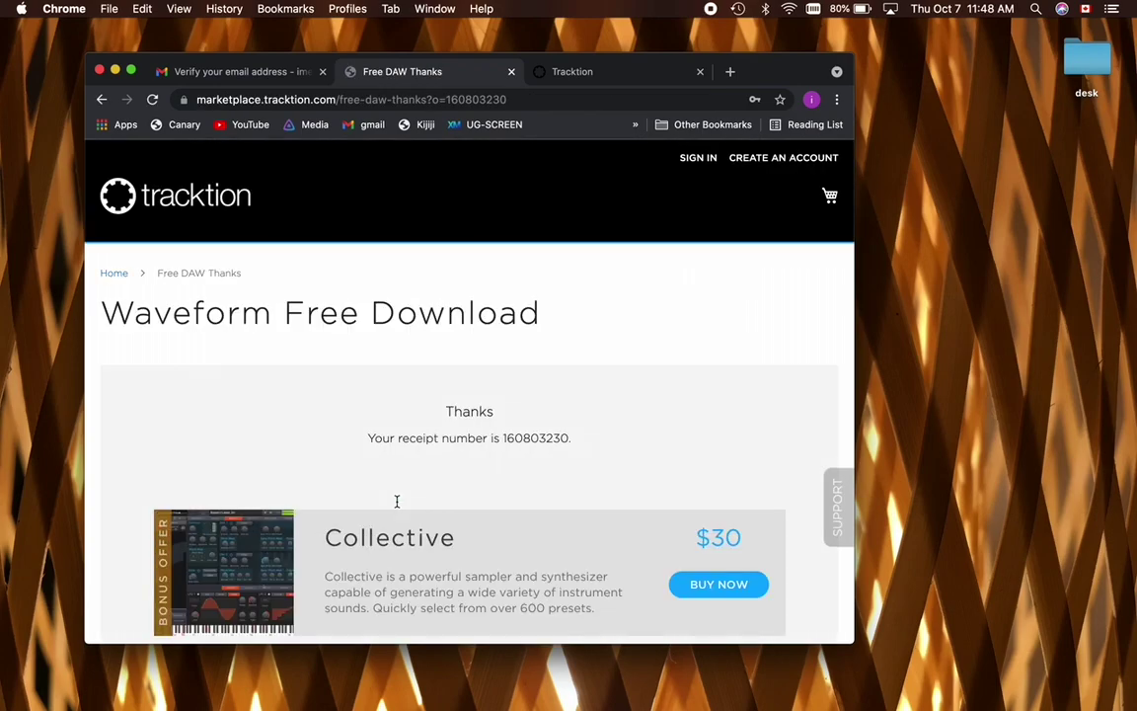
{"action": "scroll", "coordinate": [564, 360], "scroll_direction": "down", "scroll_amount": 5}
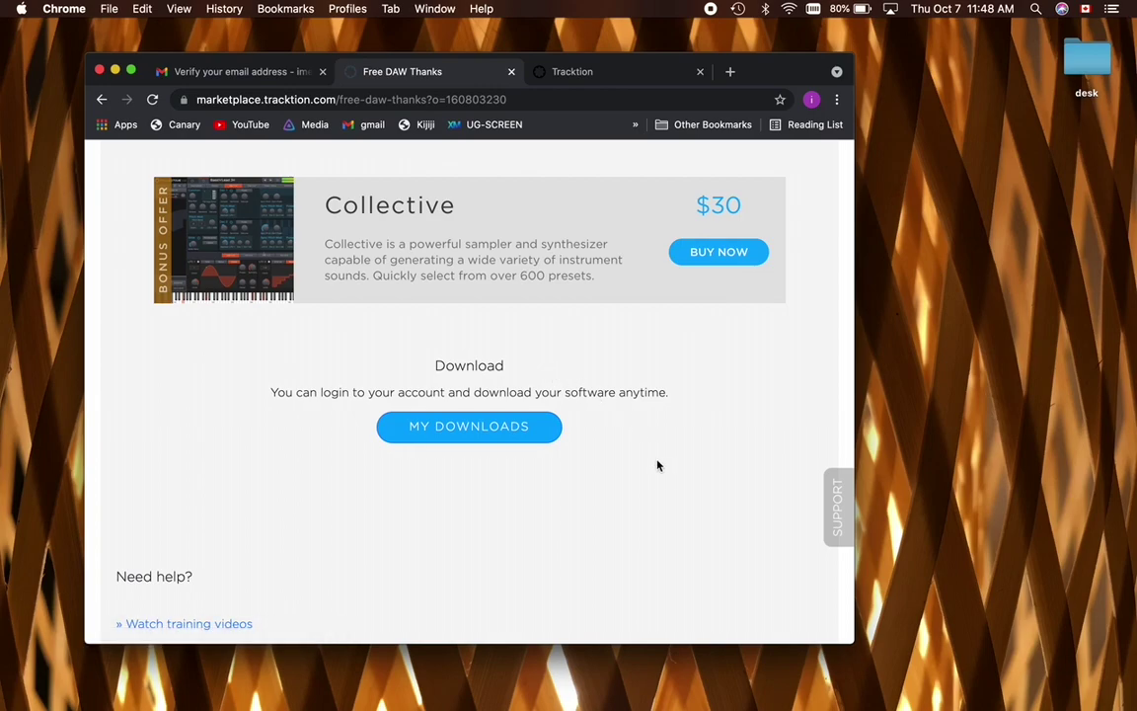
{"action": "left_click", "coordinate": [489, 425]}
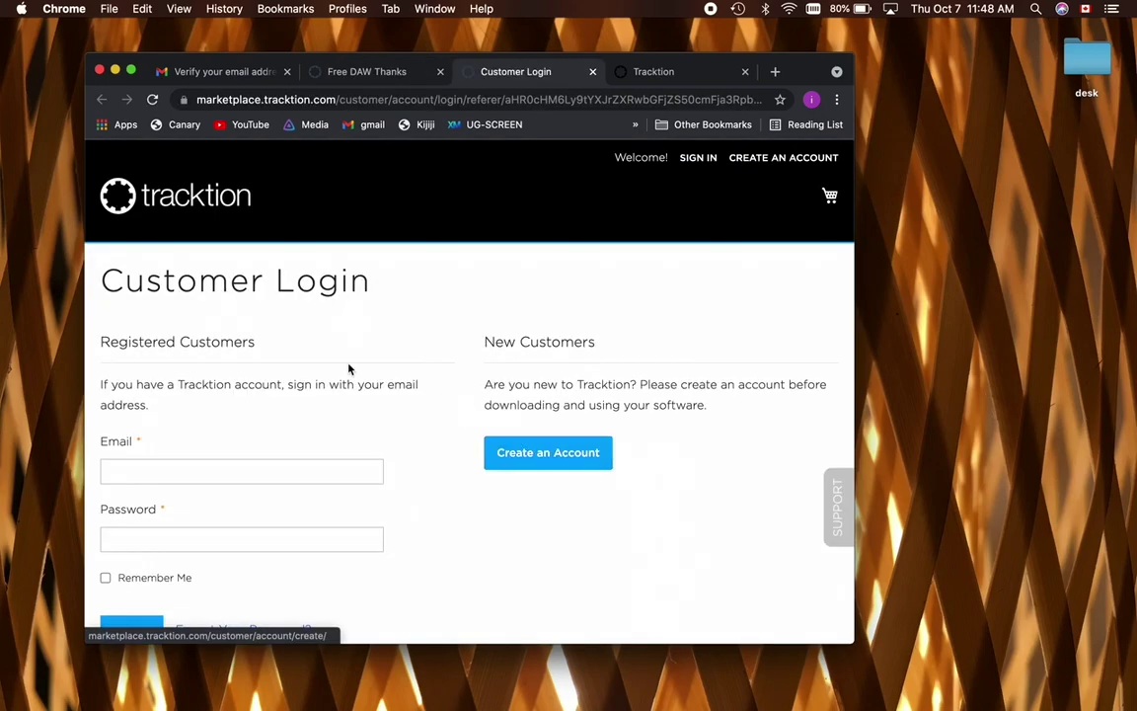
Sign in, download the Waveform 11 macOS installer waveform_64bit_v11.5.18.pkg, then close Chrome.
{"action": "left_click", "coordinate": [120, 589]}
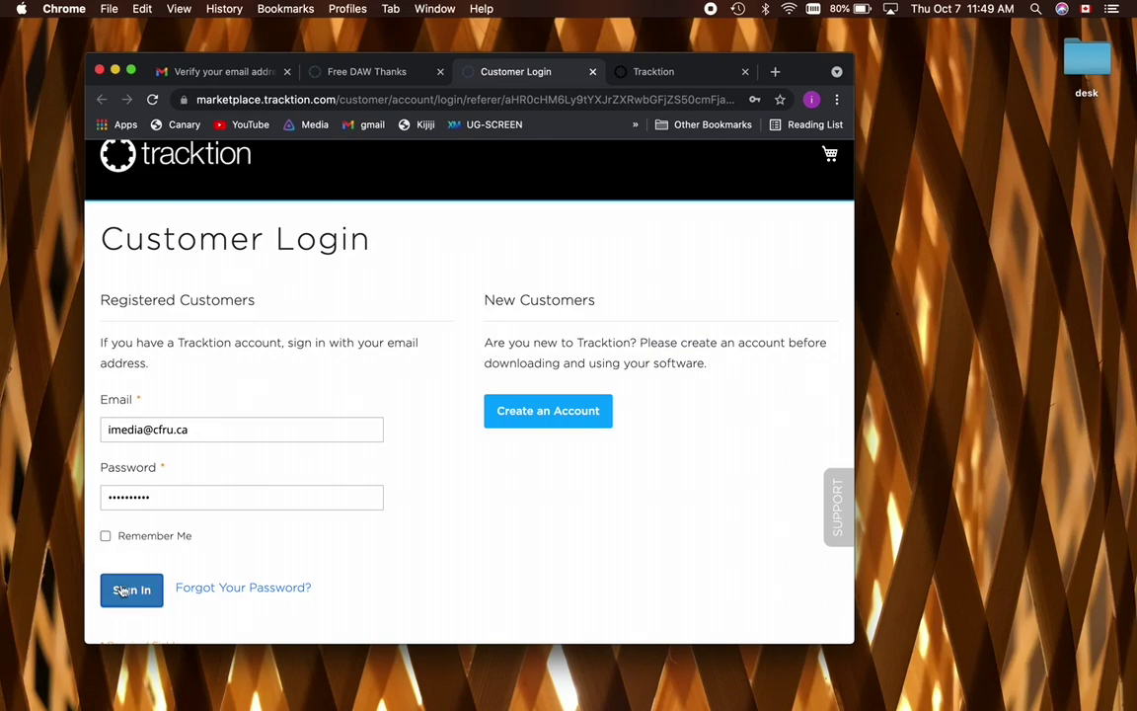
{"action": "scroll", "coordinate": [370, 366], "scroll_direction": "down", "scroll_amount": 2}
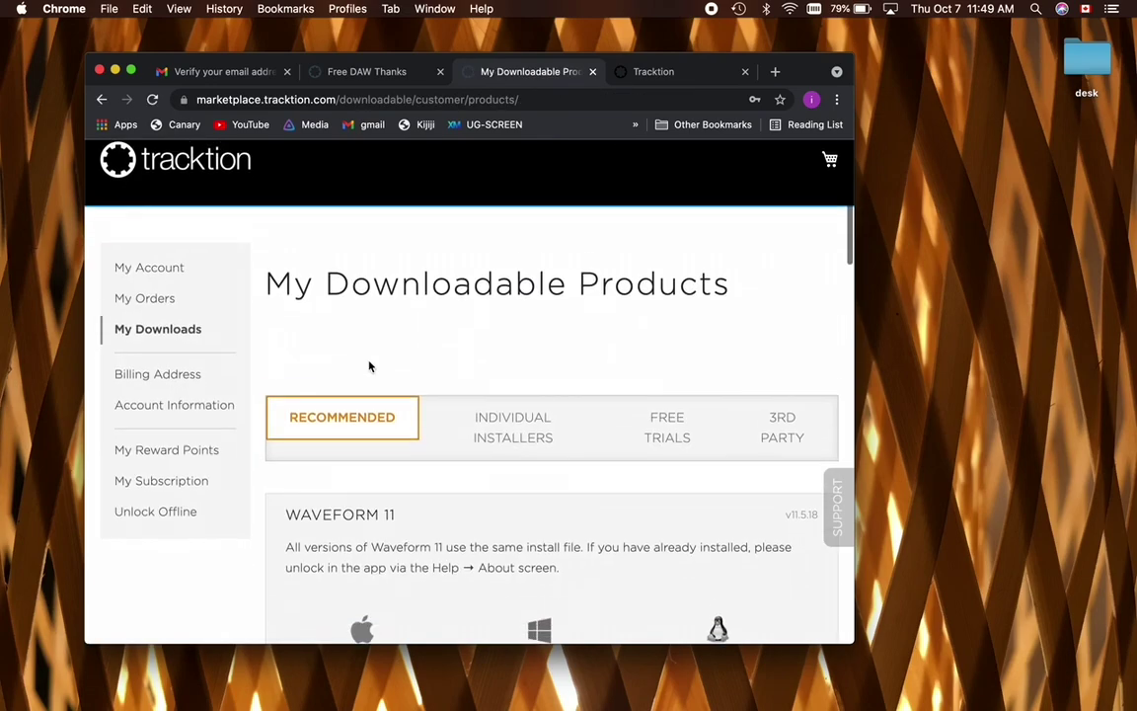
{"action": "scroll", "coordinate": [355, 296], "scroll_direction": "down", "scroll_amount": 5}
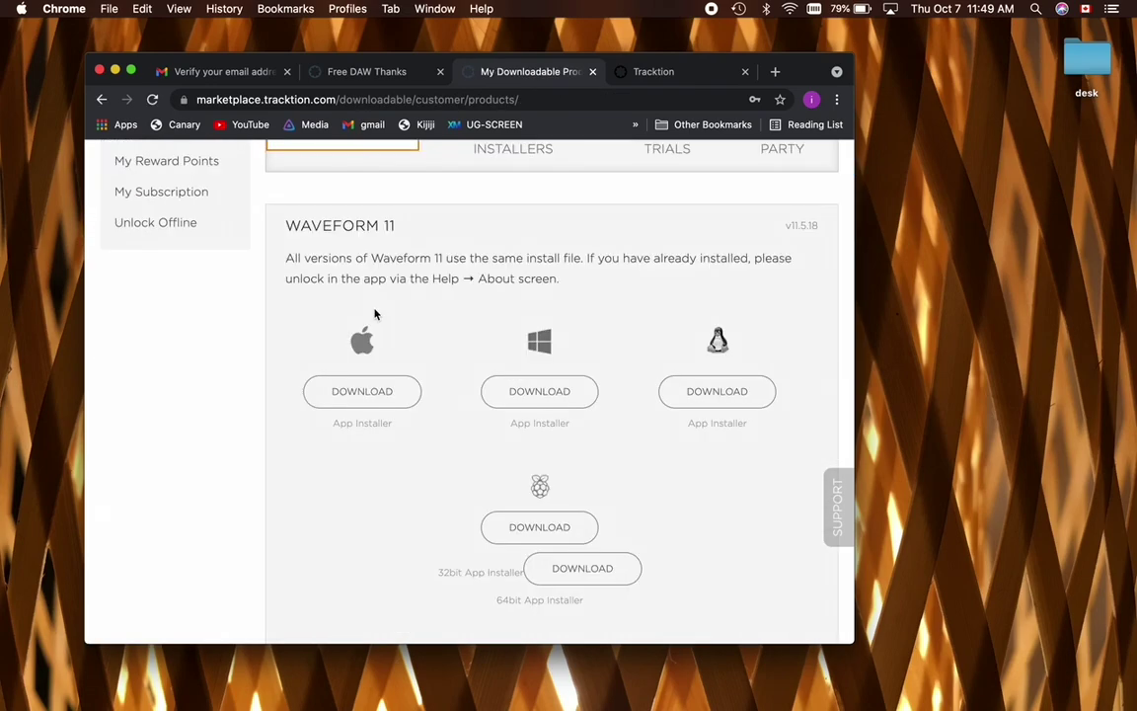
{"action": "left_click", "coordinate": [351, 393]}
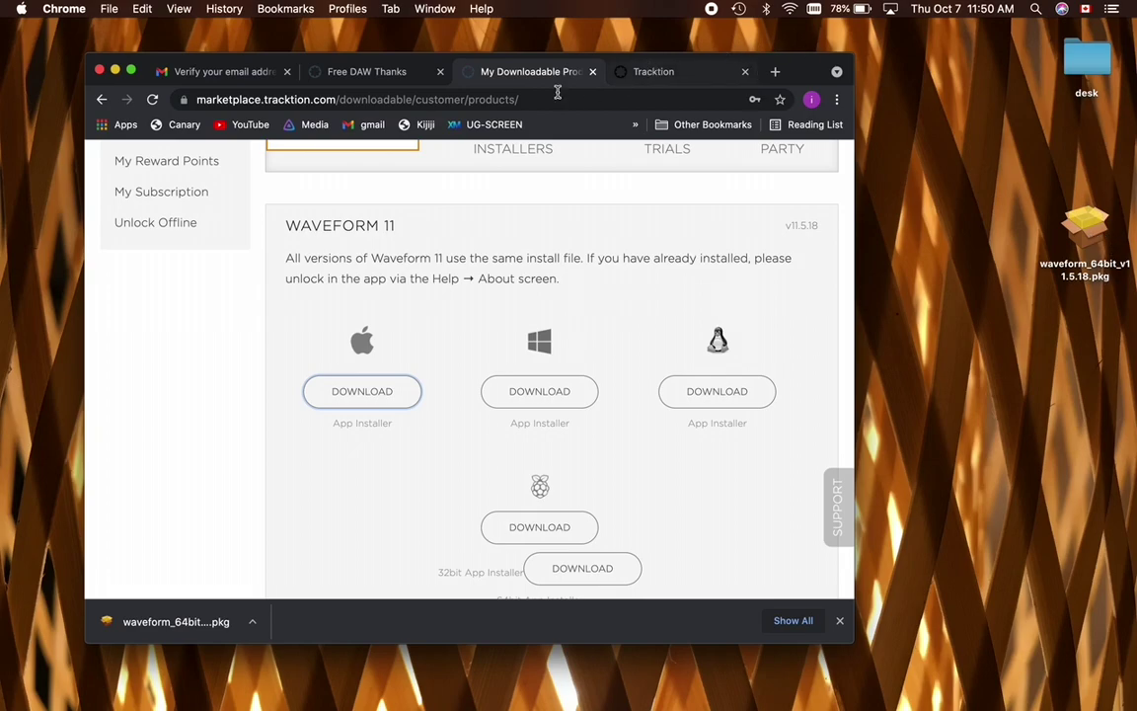
{"action": "left_click", "coordinate": [100, 70]}
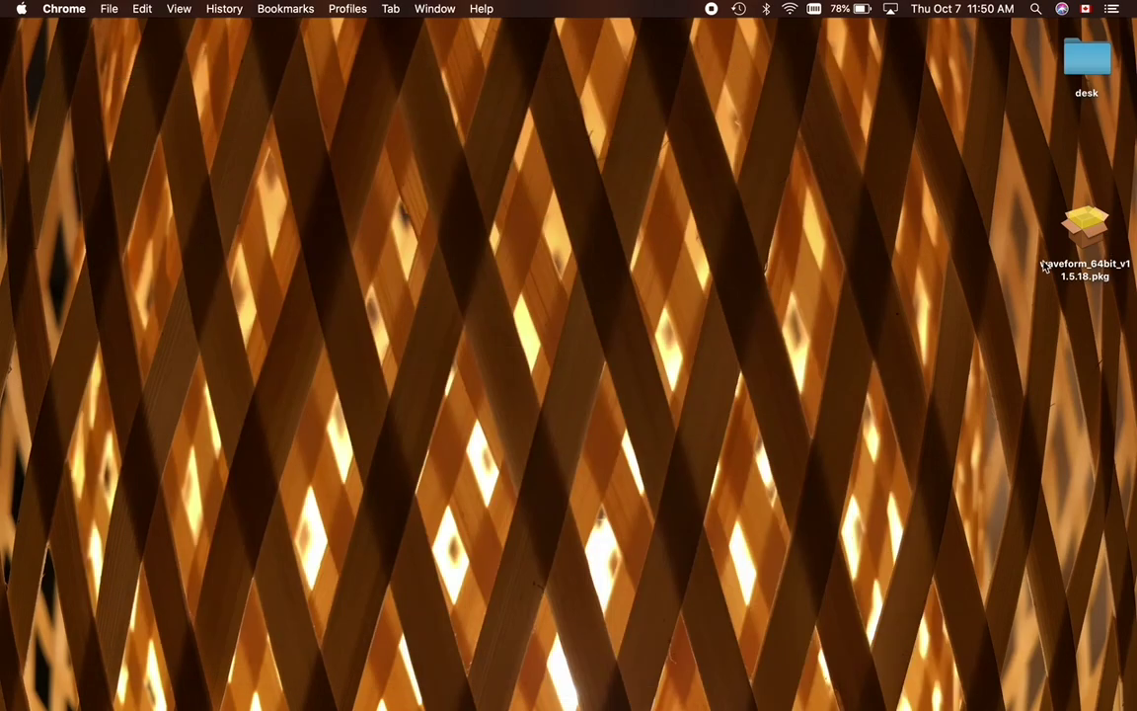
Launch the Waveform installer package, go past the introduction, and agree to the licence.
{"action": "left_click", "coordinate": [1086, 227]}
{"action": "double_click", "coordinate": [1101, 235]}
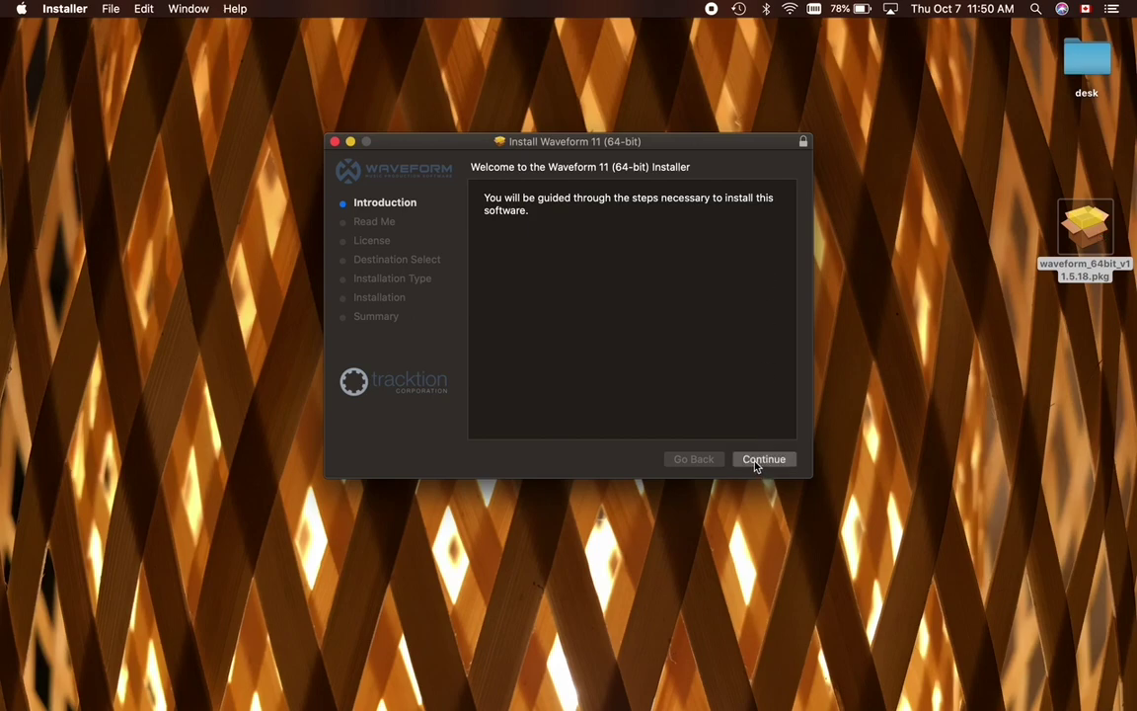
{"action": "left_click", "coordinate": [755, 460]}
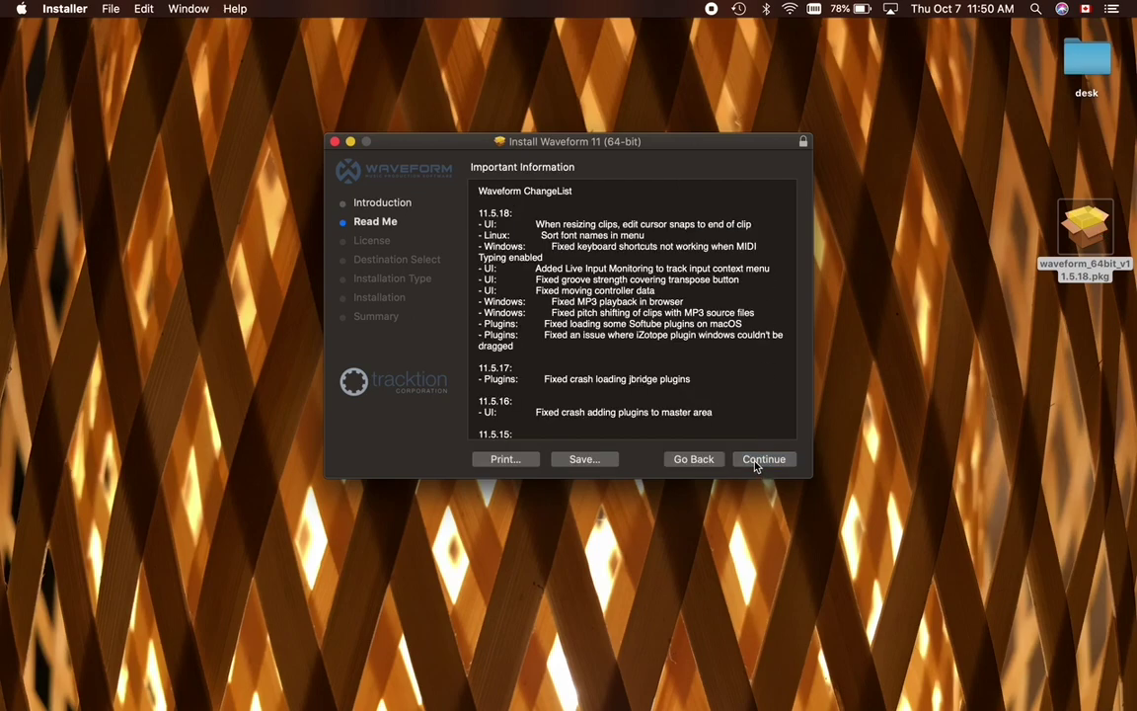
{"action": "left_click", "coordinate": [756, 464]}
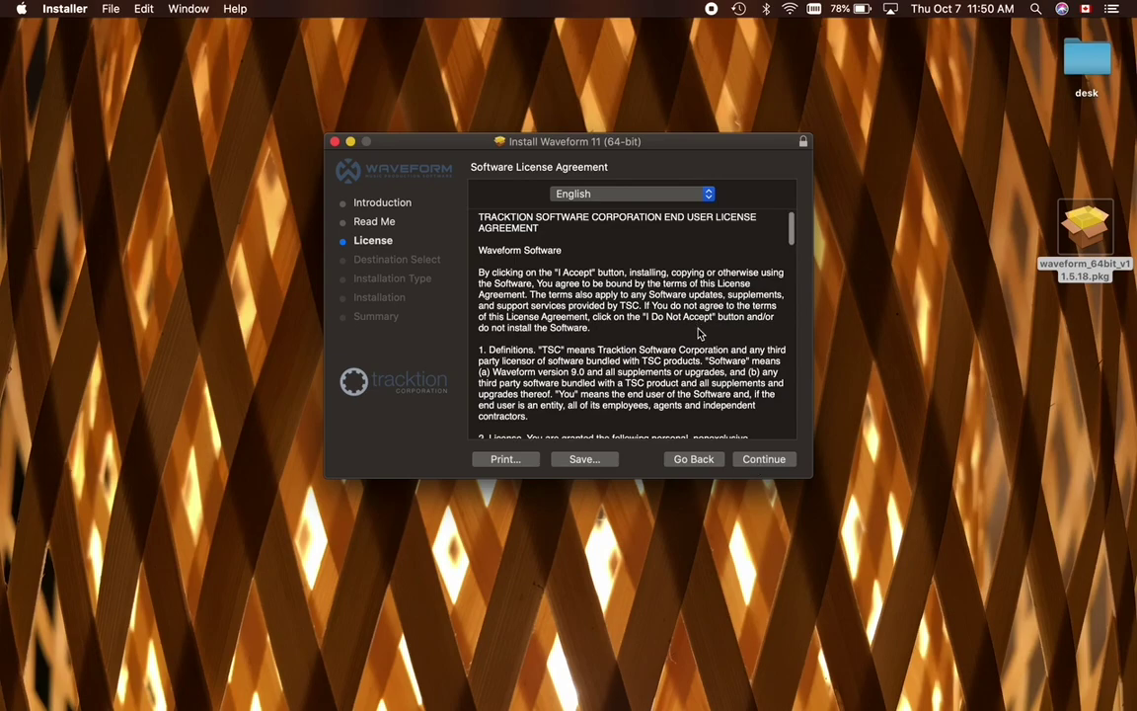
{"action": "scroll", "coordinate": [698, 335], "scroll_direction": "down", "scroll_amount": 10}
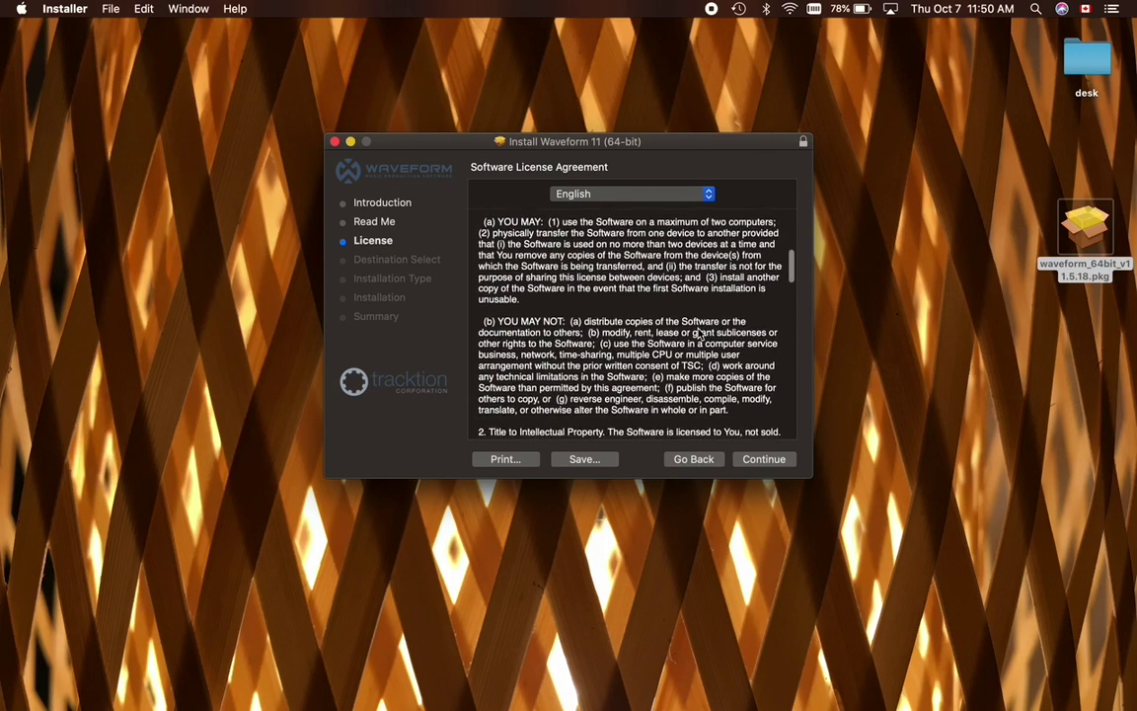
{"action": "scroll", "coordinate": [698, 335], "scroll_direction": "down", "scroll_amount": 10}
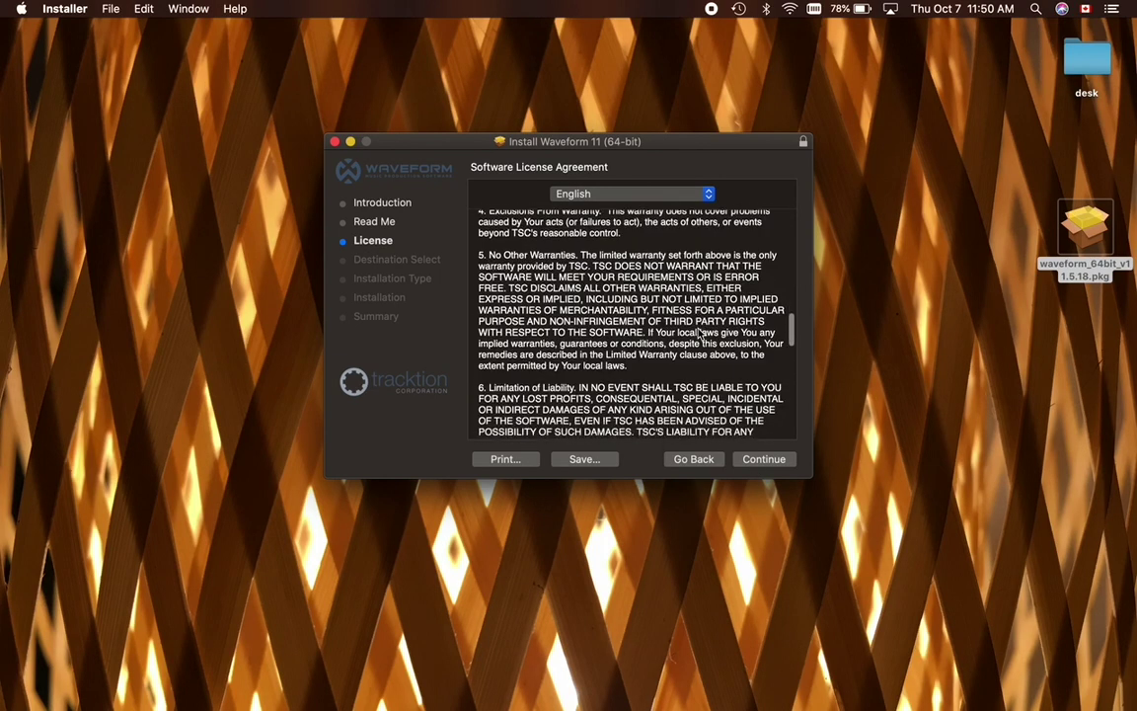
{"action": "scroll", "coordinate": [698, 335], "scroll_direction": "down", "scroll_amount": 10}
{"action": "key", "text": "Return"}
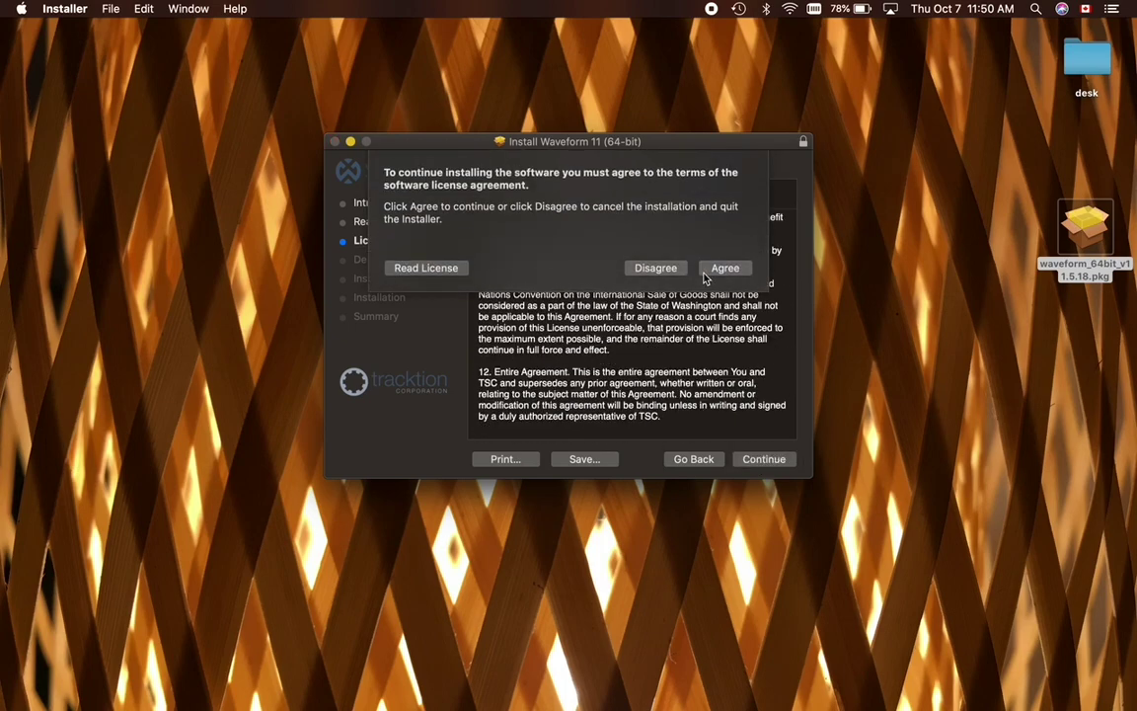
{"action": "left_click", "coordinate": [707, 270]}
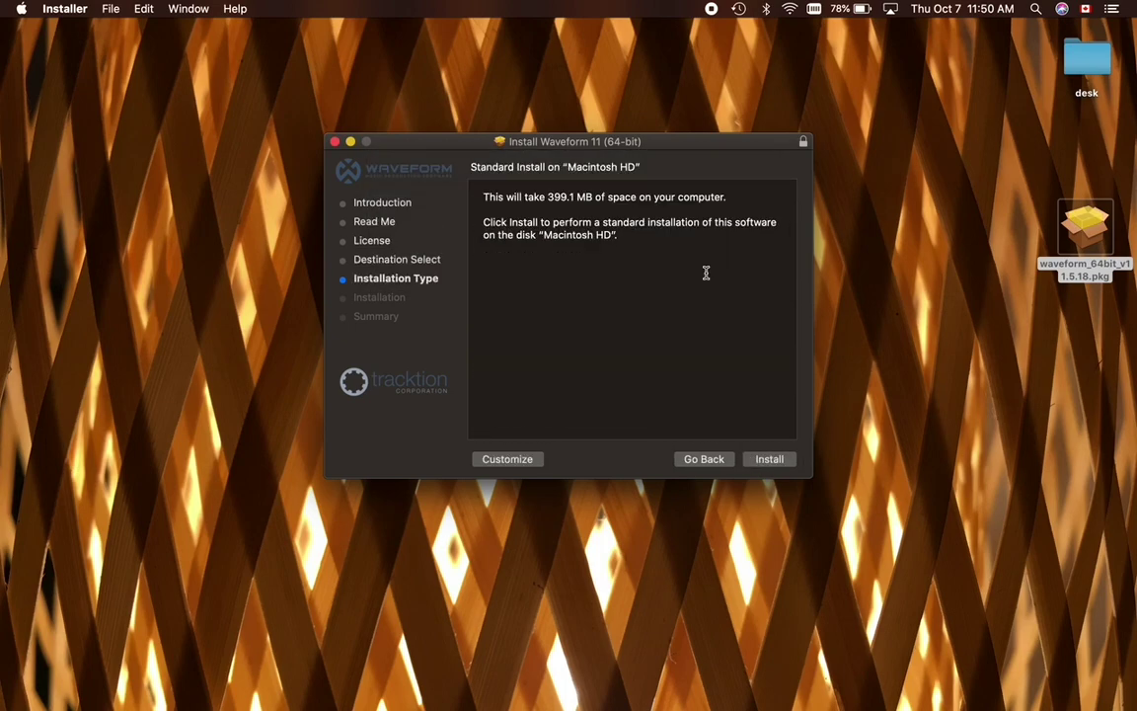
Run the standard install on Macintosh HD, authorising it with the admin password.
{"action": "left_click", "coordinate": [762, 461]}
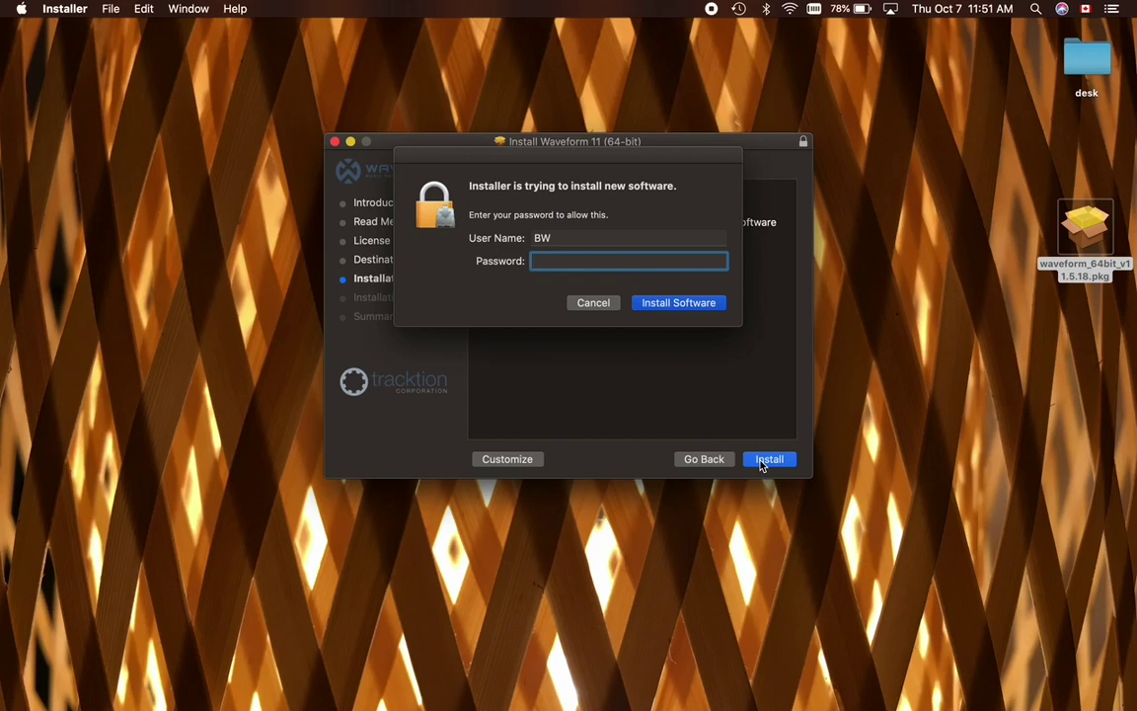
{"action": "type", "text": "•••••"}
{"action": "key", "text": "Return"}
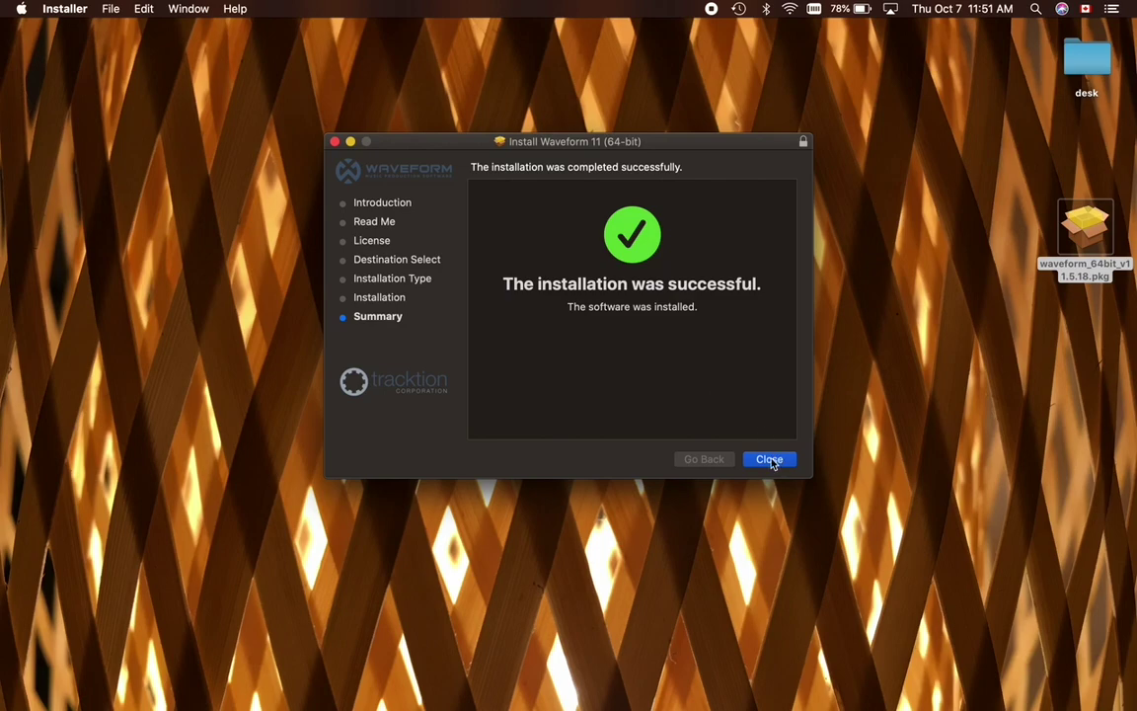
Close the installer and select Waveform 11 (64-bit) in the Applications folder.
{"action": "left_click", "coordinate": [767, 464]}
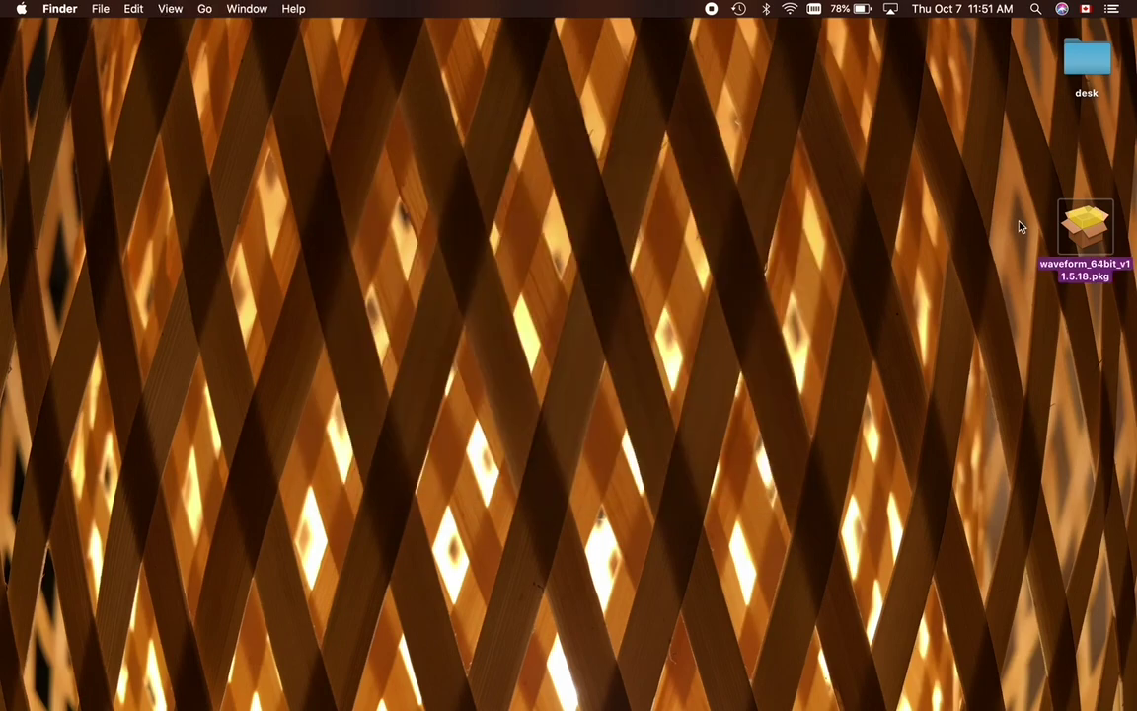
{"action": "key", "text": "super+shift+a"}
{"action": "scroll", "coordinate": [428, 245], "scroll_direction": "down", "scroll_amount": 10}
{"action": "scroll", "coordinate": [429, 244], "scroll_direction": "down", "scroll_amount": 15}
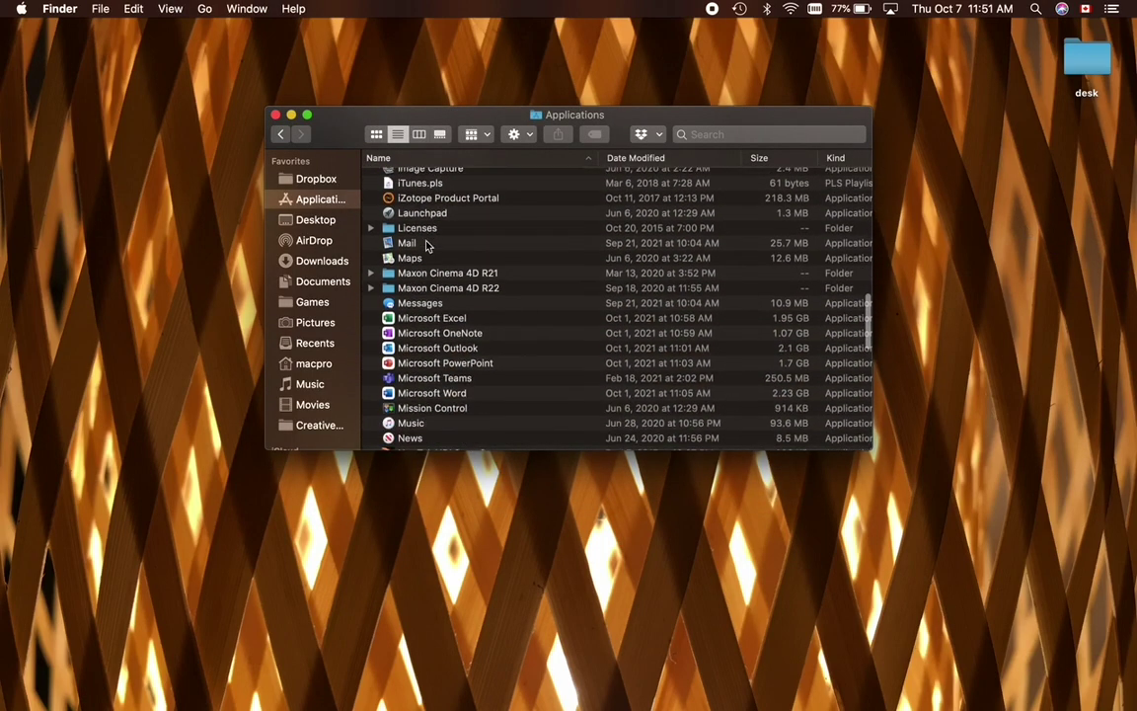
{"action": "scroll", "coordinate": [429, 245], "scroll_direction": "down", "scroll_amount": 10}
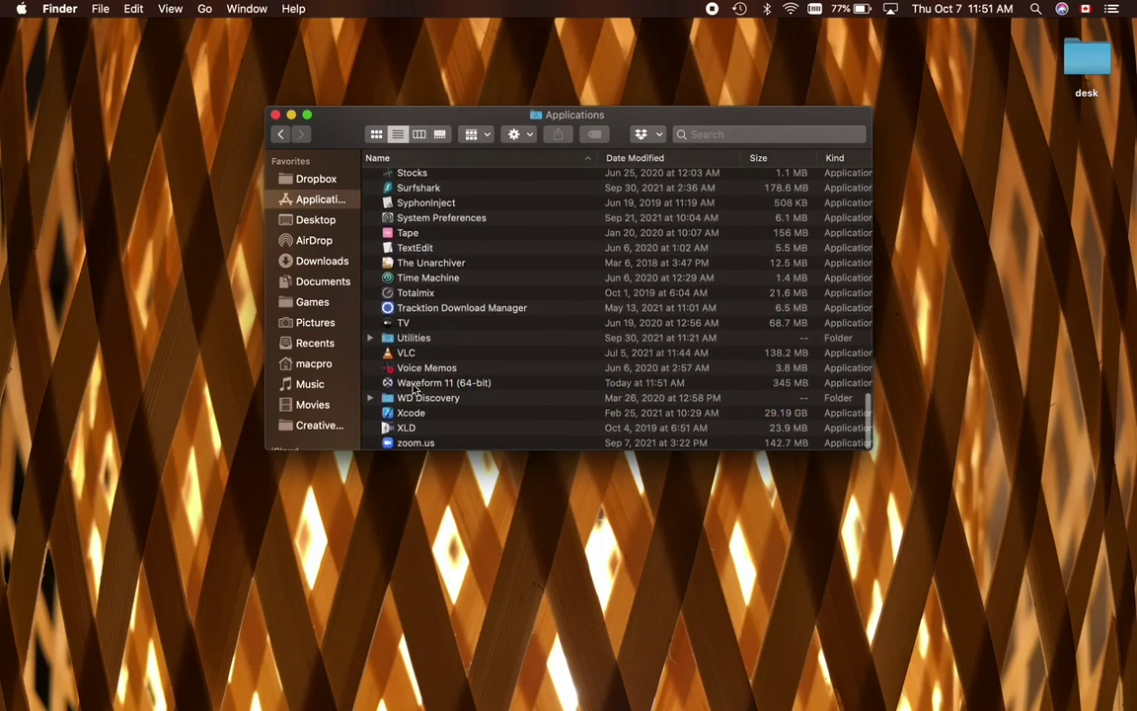
{"action": "left_click", "coordinate": [413, 386]}
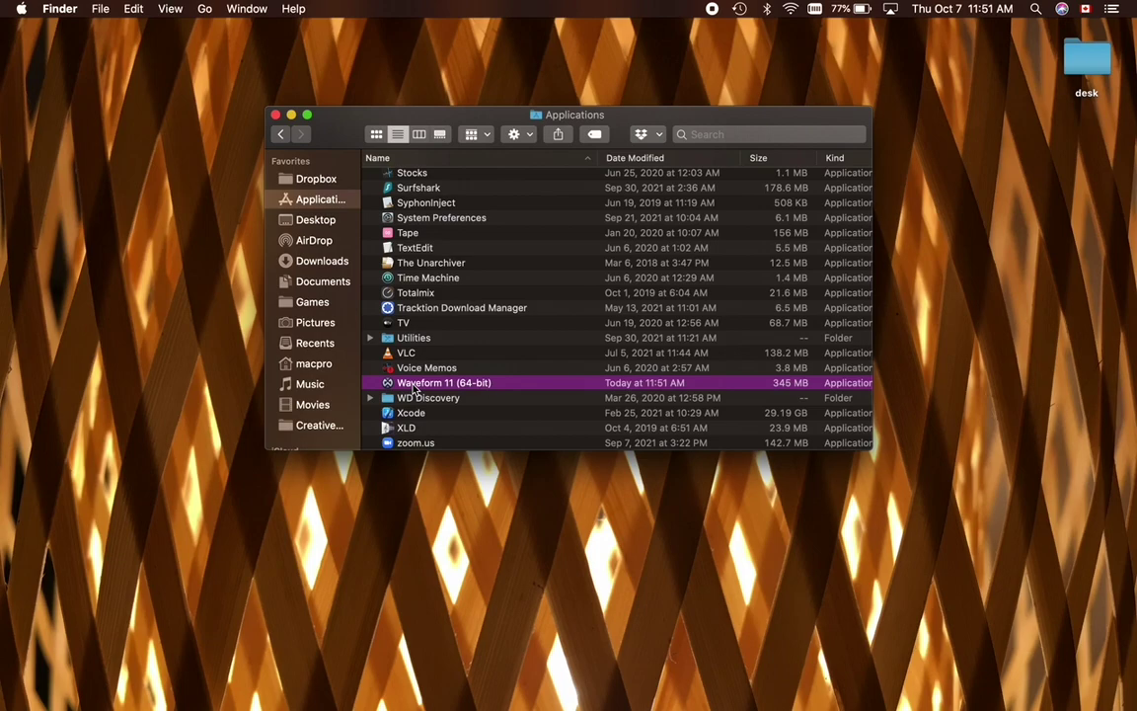
Launch Waveform 11, choose Try new engine, and agree to the Waveform Setup licence.
{"action": "double_click", "coordinate": [415, 385]}
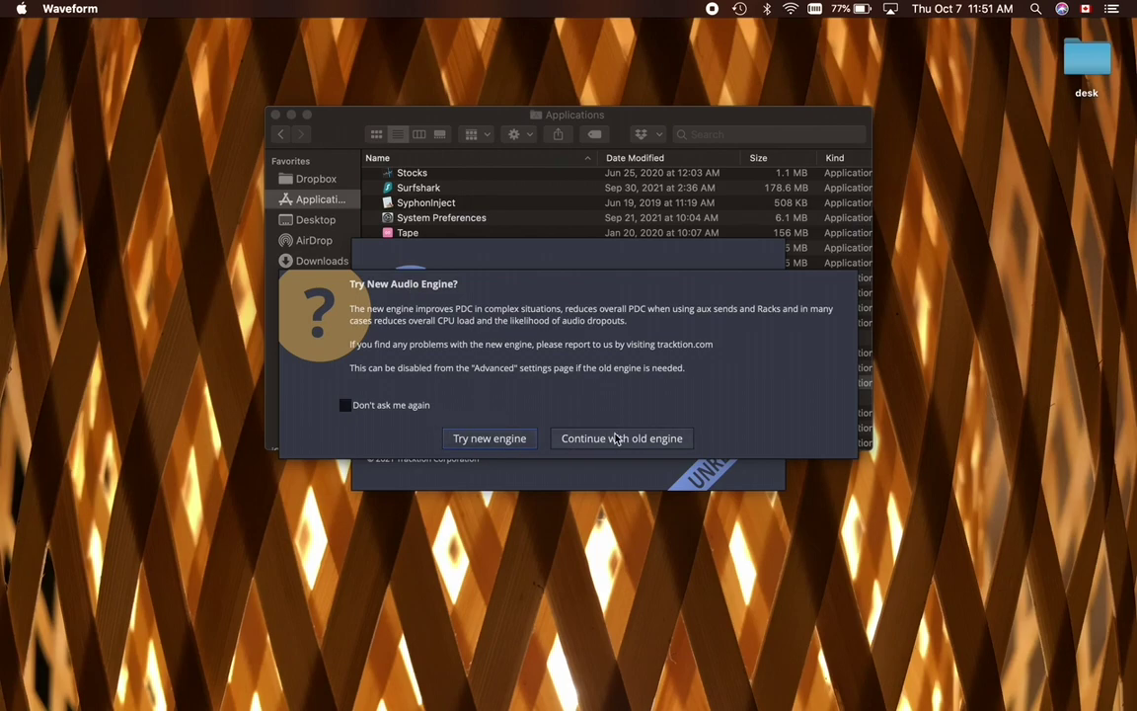
{"action": "left_click", "coordinate": [460, 440]}
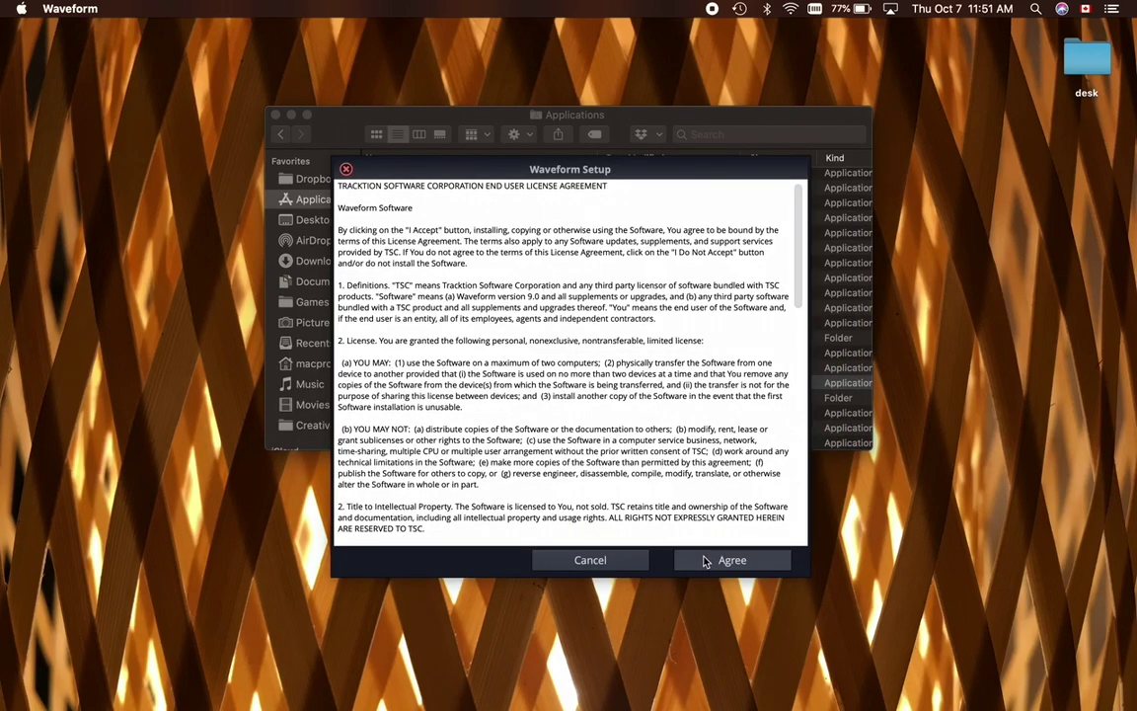
{"action": "left_click", "coordinate": [729, 560]}
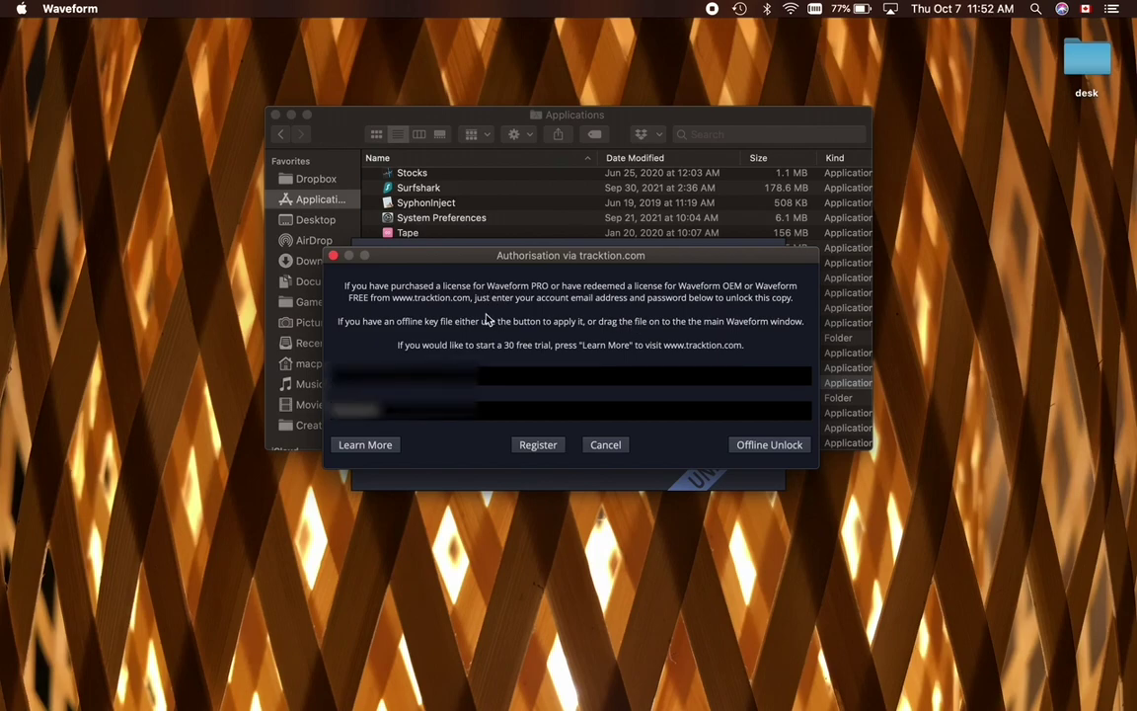
Enter the Tracktion account e-mail and password and register the copy.
{"action": "type", "text": "xxxxxxx"}
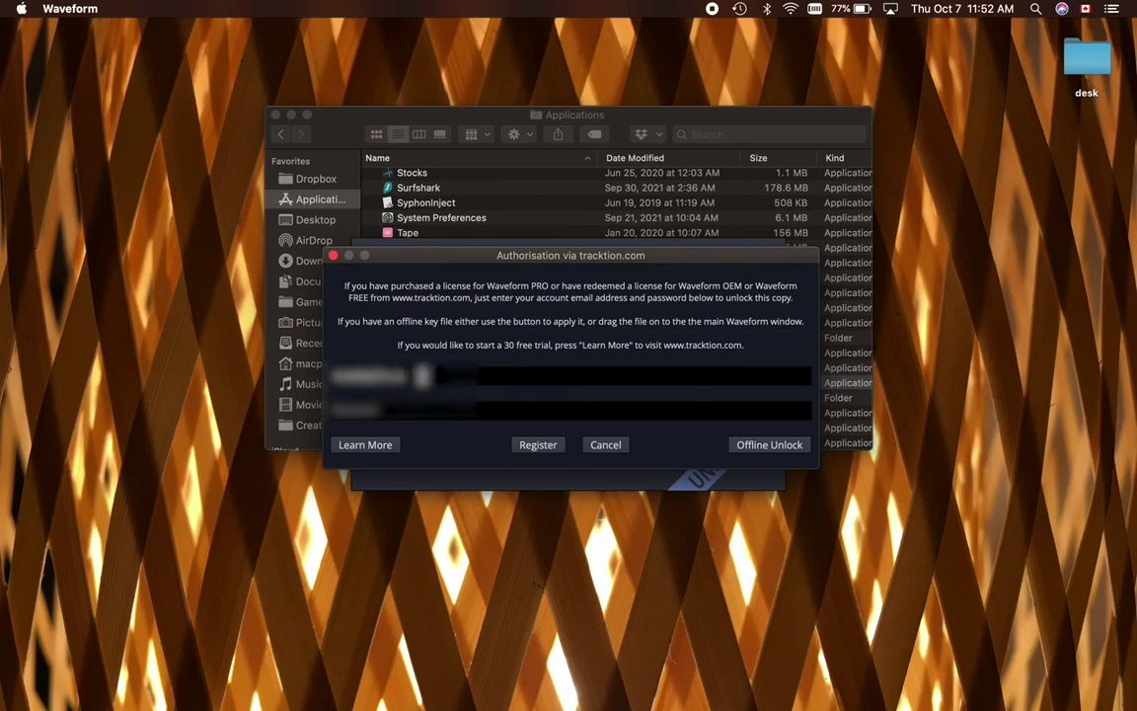
{"action": "left_click", "coordinate": [374, 413]}
{"action": "type", "text": "xxxx"}
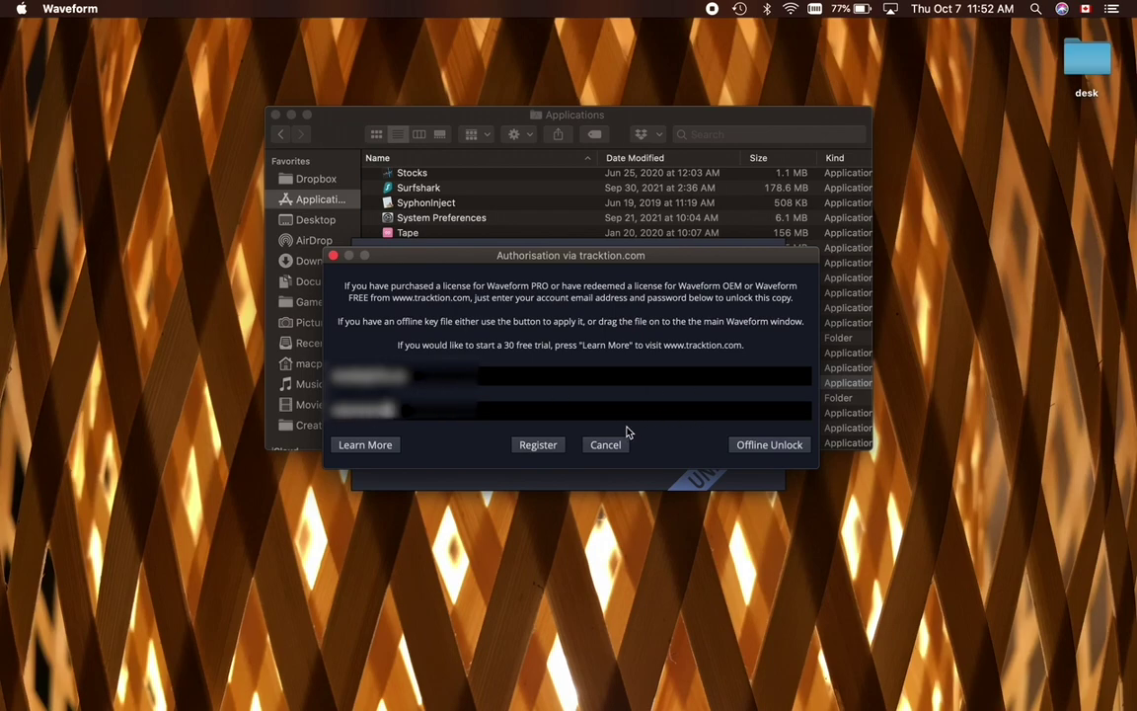
{"action": "left_click", "coordinate": [537, 445]}
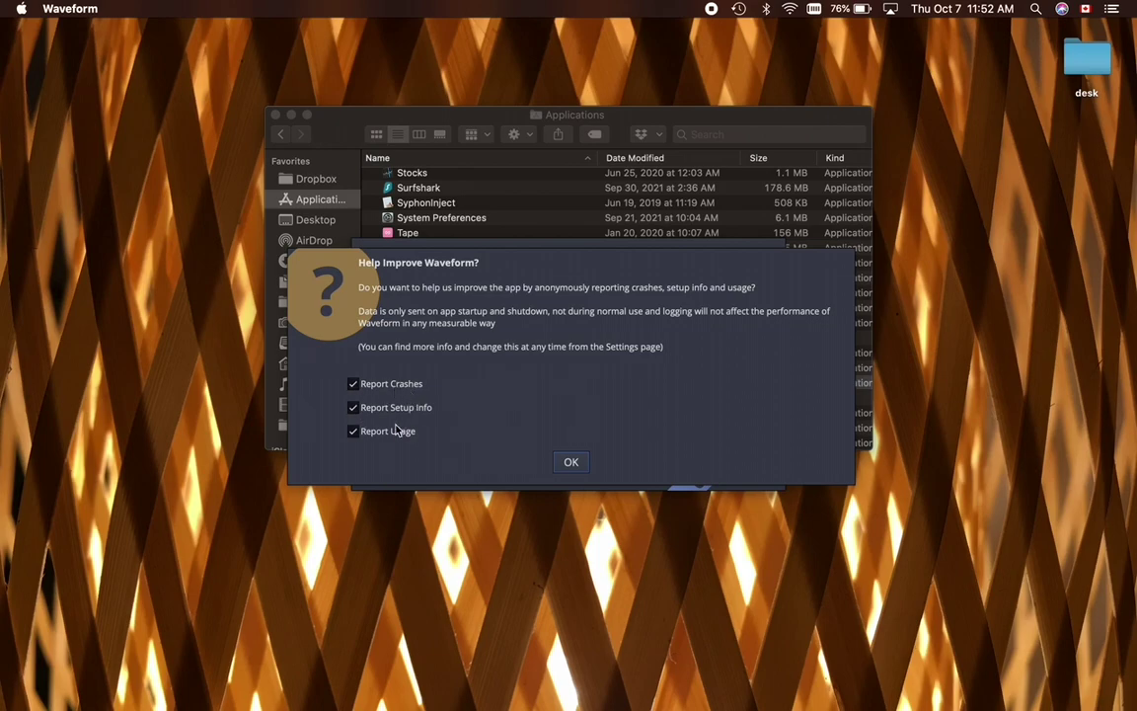
Accept the Help Improve Waveform prompt and dismiss the following startup dialogs.
{"action": "left_click", "coordinate": [571, 465]}
{"action": "key", "text": "Return"}
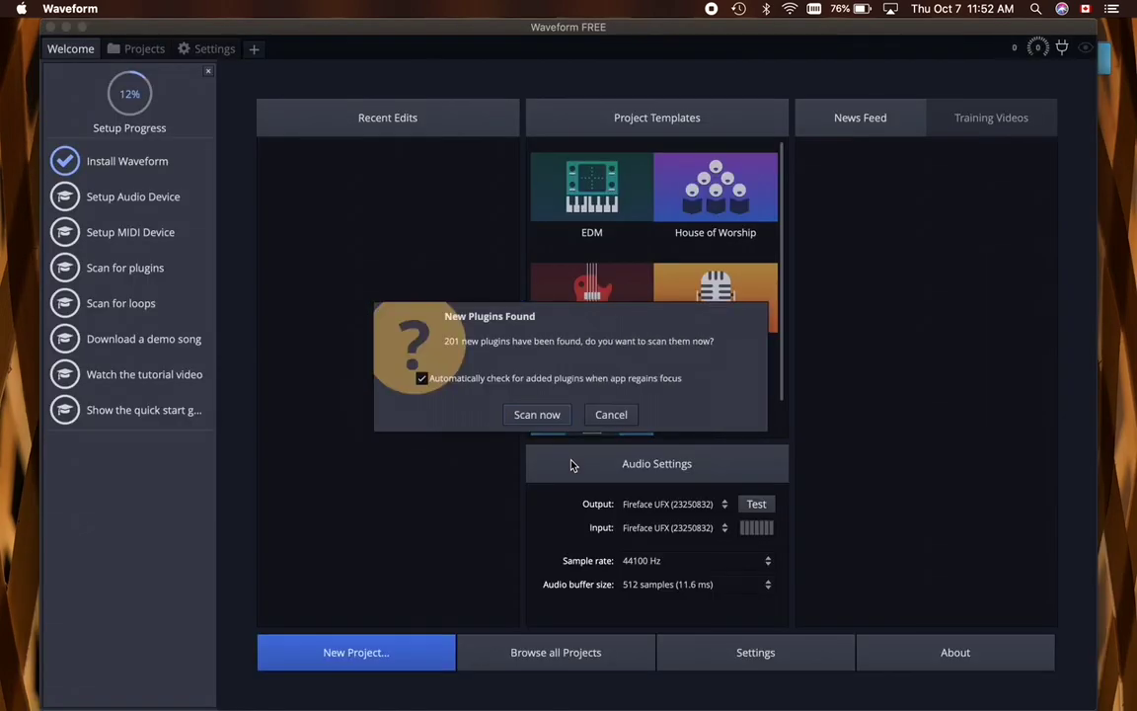
{"action": "key", "text": "Return"}
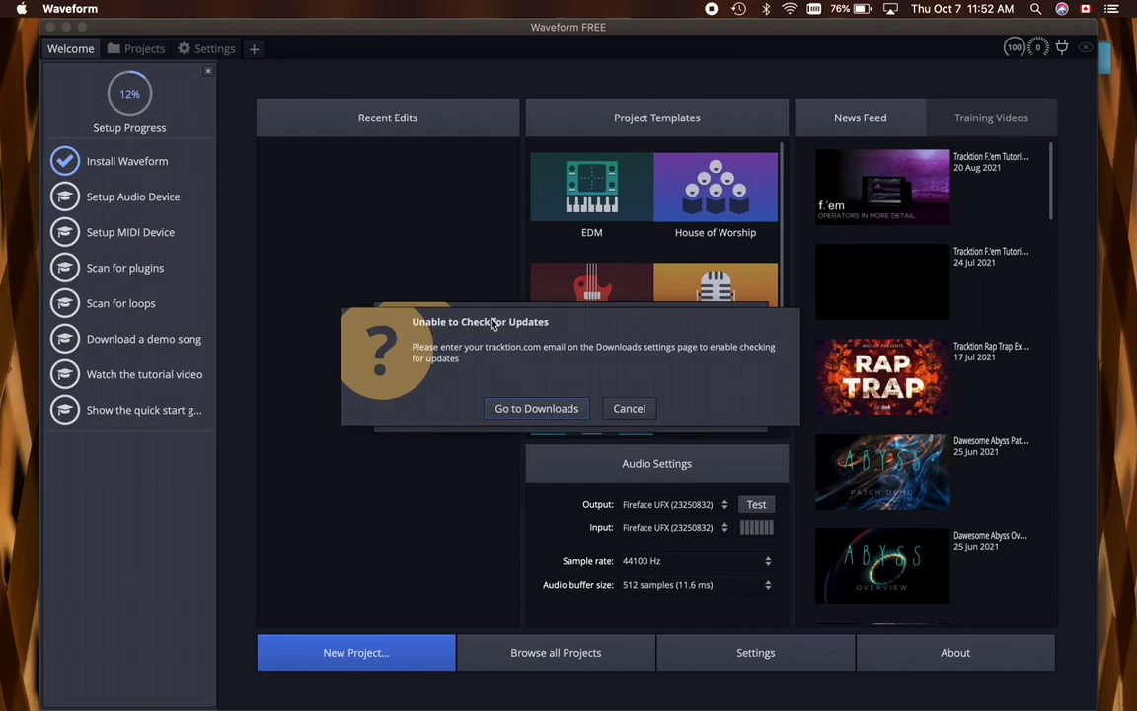
Go to Downloads settings, scan the 201 new plugins, and close Registration Complete.
{"action": "left_click", "coordinate": [534, 413]}
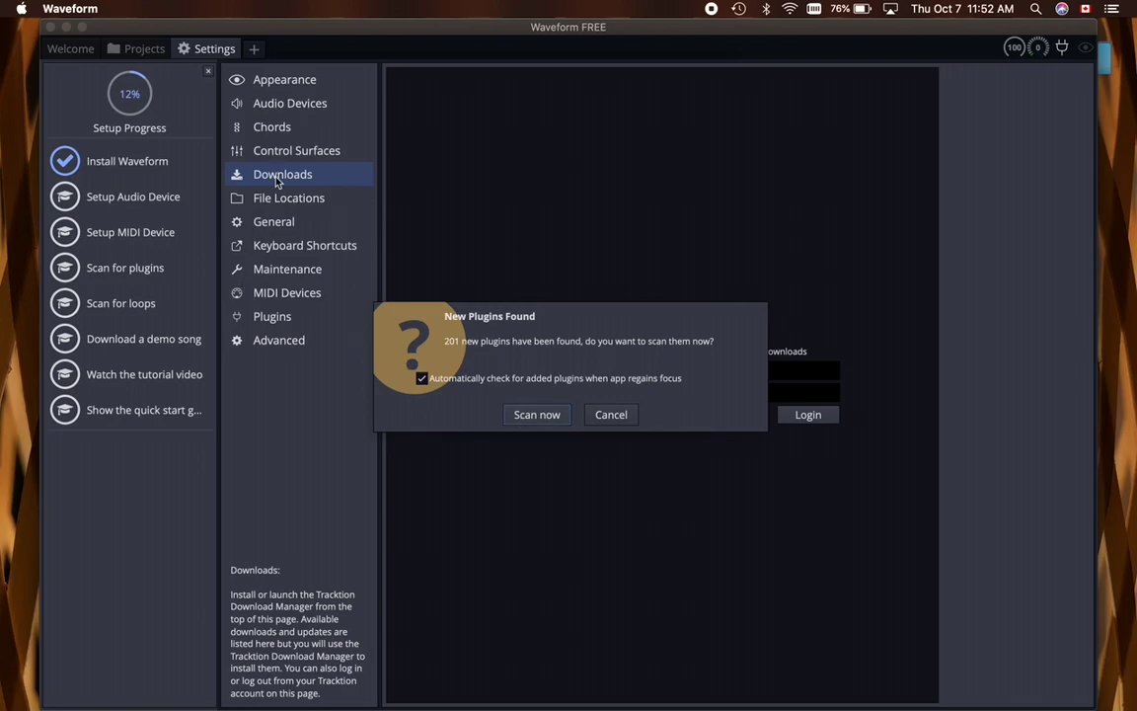
{"action": "left_click", "coordinate": [533, 415]}
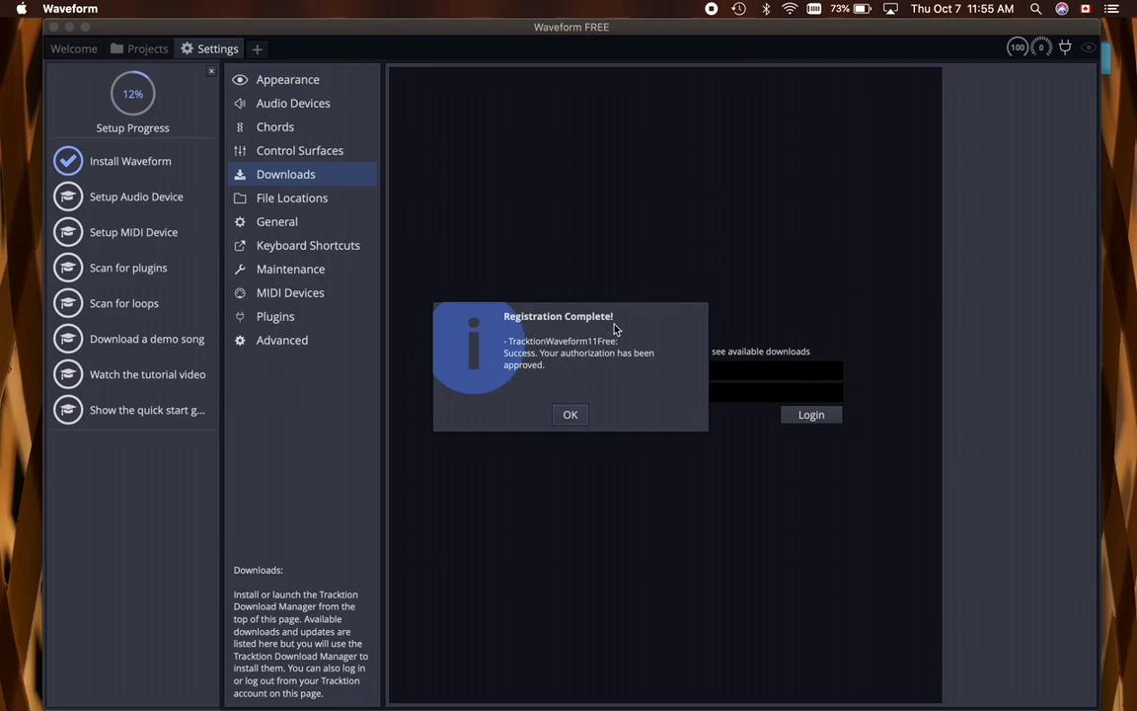
{"action": "left_click", "coordinate": [578, 419]}
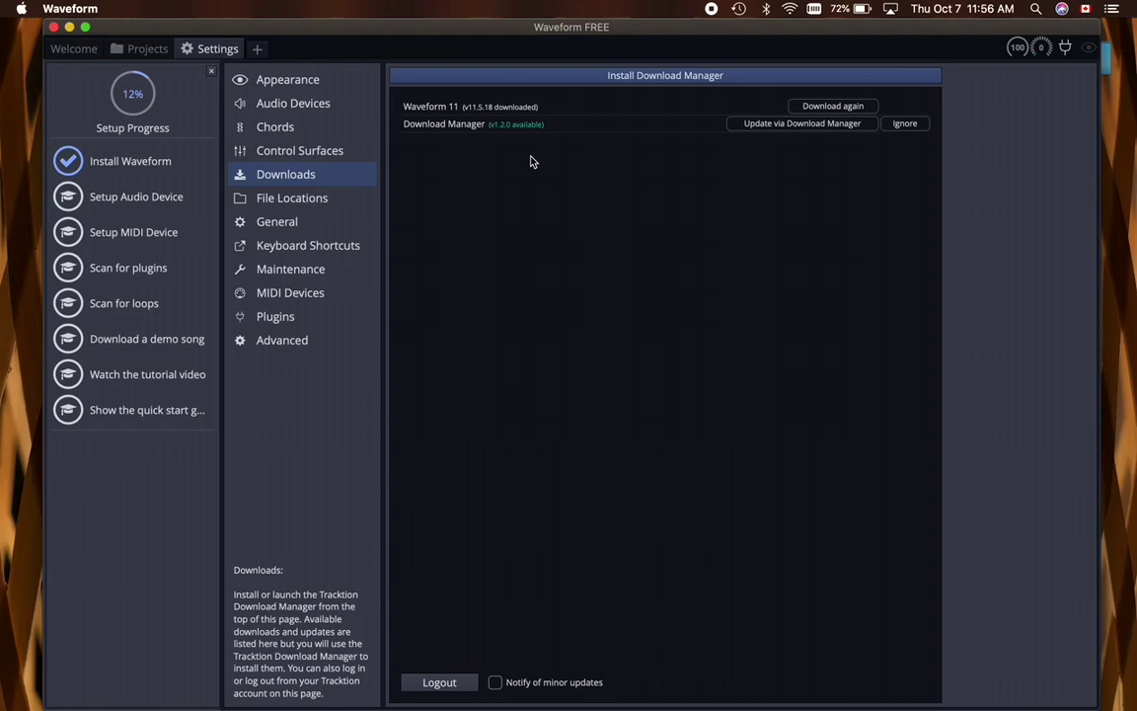
Try updating to Download Manager v1.2.0, dismiss the not-found error, and switch to Chrome.
{"action": "left_click", "coordinate": [752, 129]}
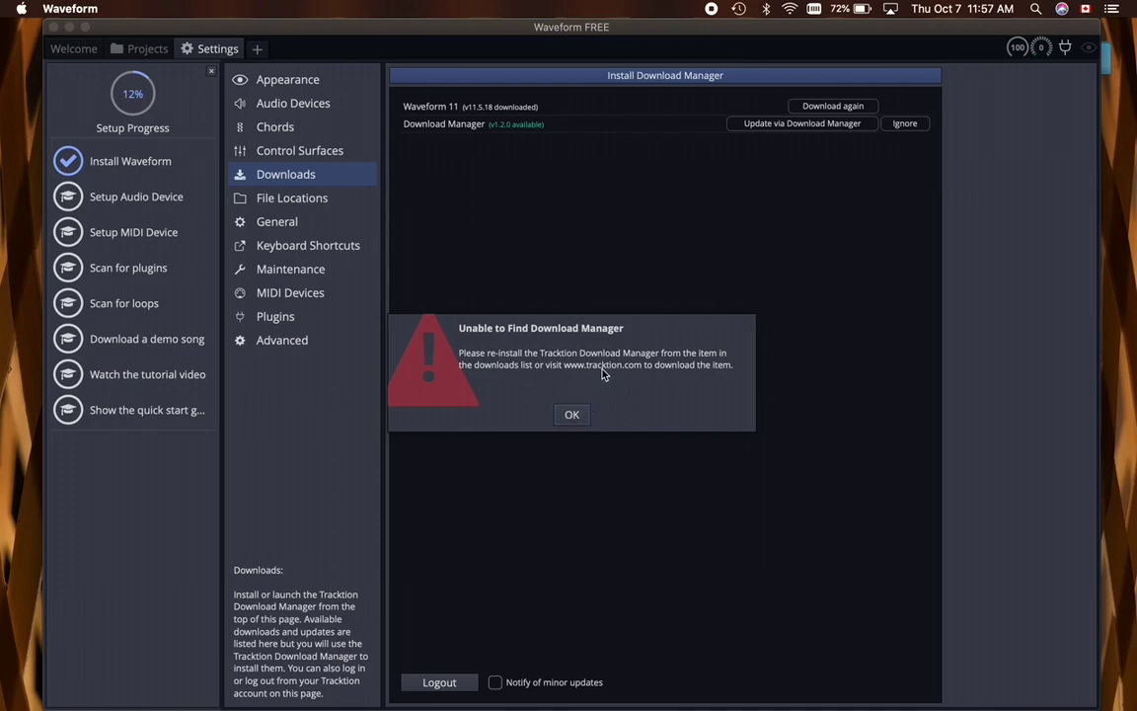
{"action": "left_click", "coordinate": [583, 416]}
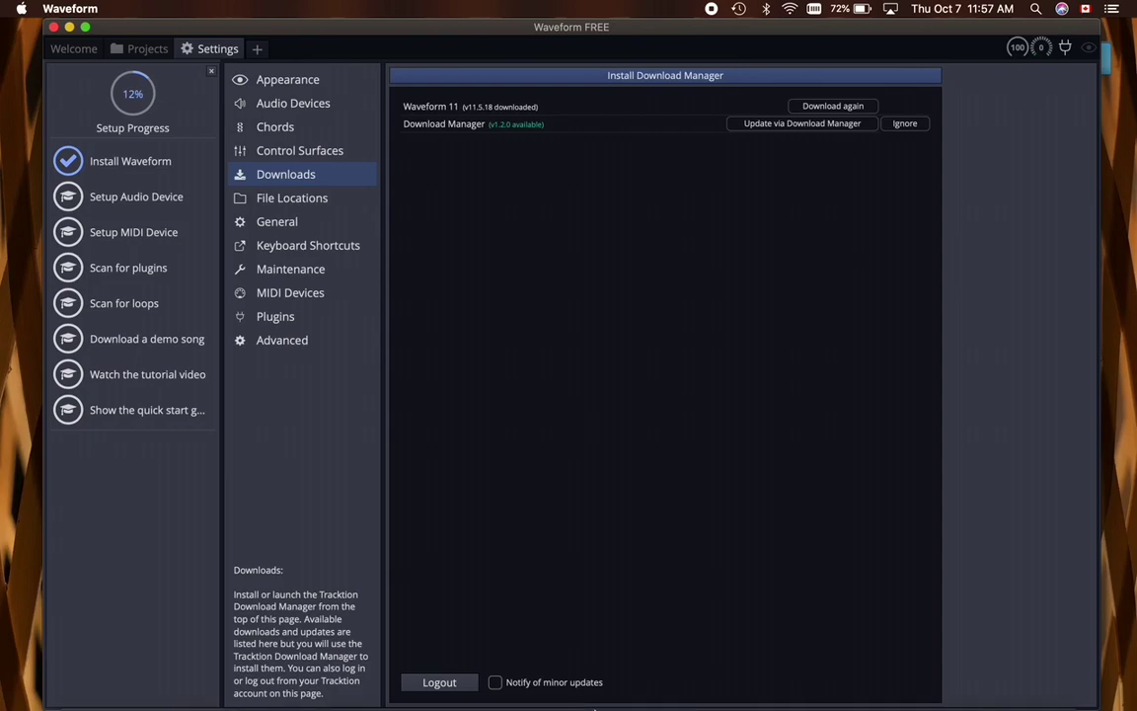
{"action": "left_click", "coordinate": [443, 689]}
Download the macOS Download Manager v1.2.0 installer from Tracktion Marketplace to the Desktop.
{"action": "scroll", "coordinate": [529, 262], "scroll_direction": "down", "scroll_amount": 10}
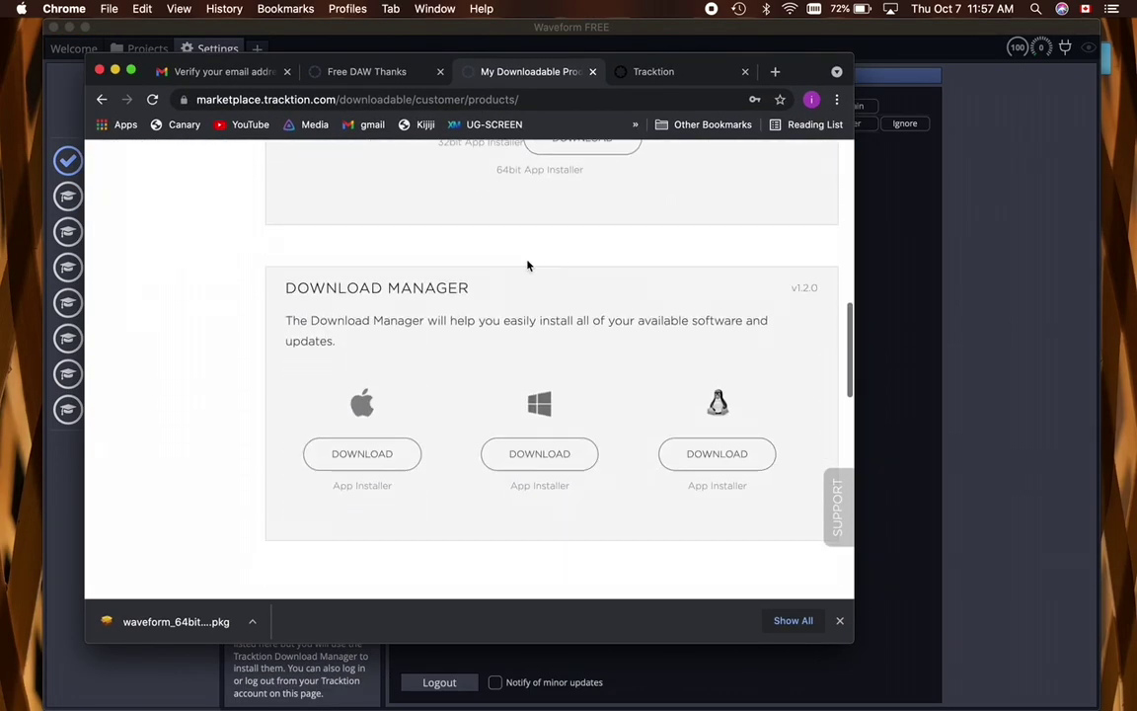
{"action": "scroll", "coordinate": [334, 303], "scroll_direction": "up", "scroll_amount": 8}
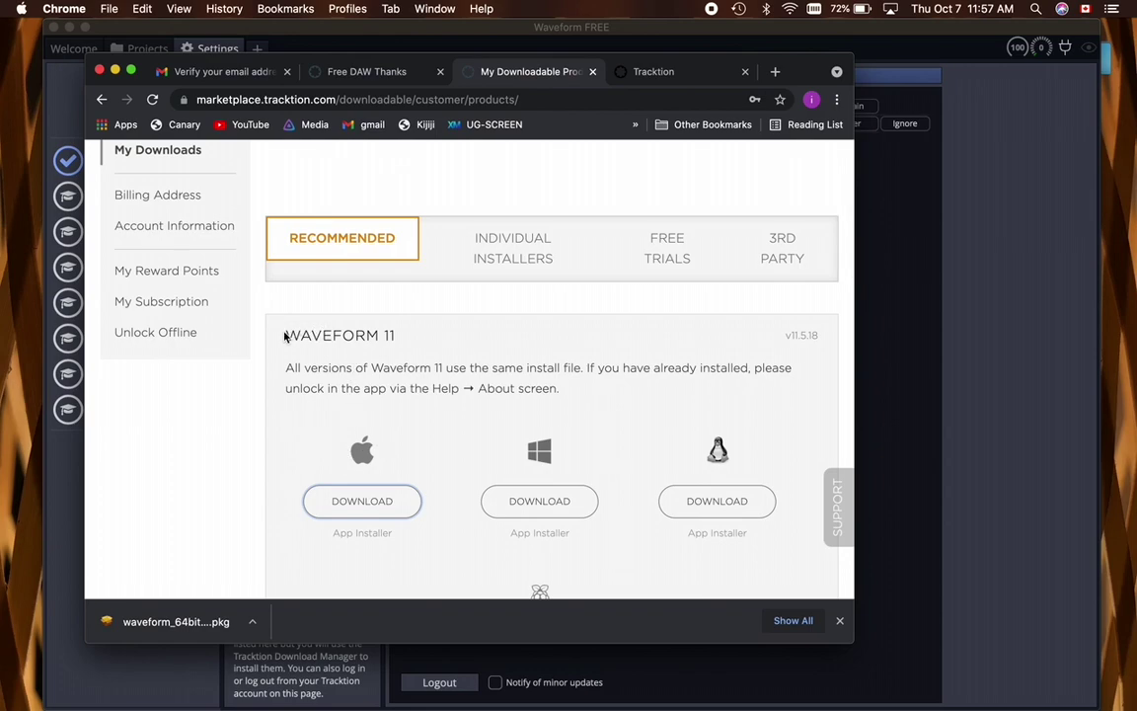
{"action": "scroll", "coordinate": [373, 399], "scroll_direction": "down", "scroll_amount": 2}
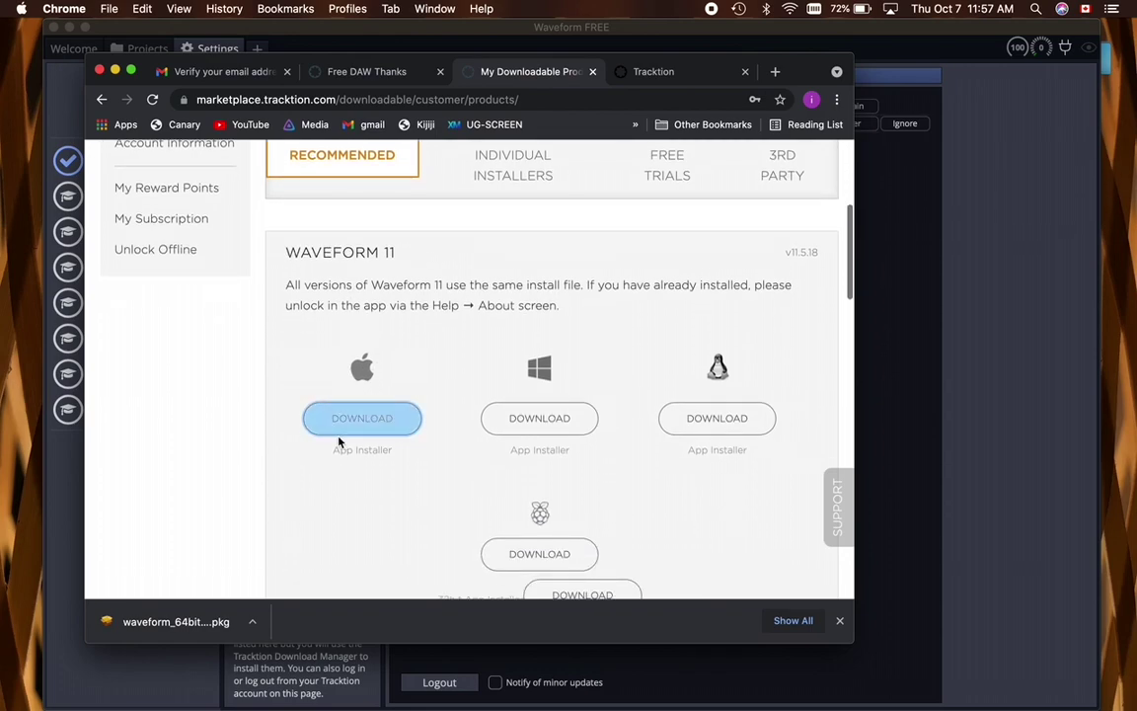
{"action": "scroll", "coordinate": [361, 410], "scroll_direction": "down", "scroll_amount": 8}
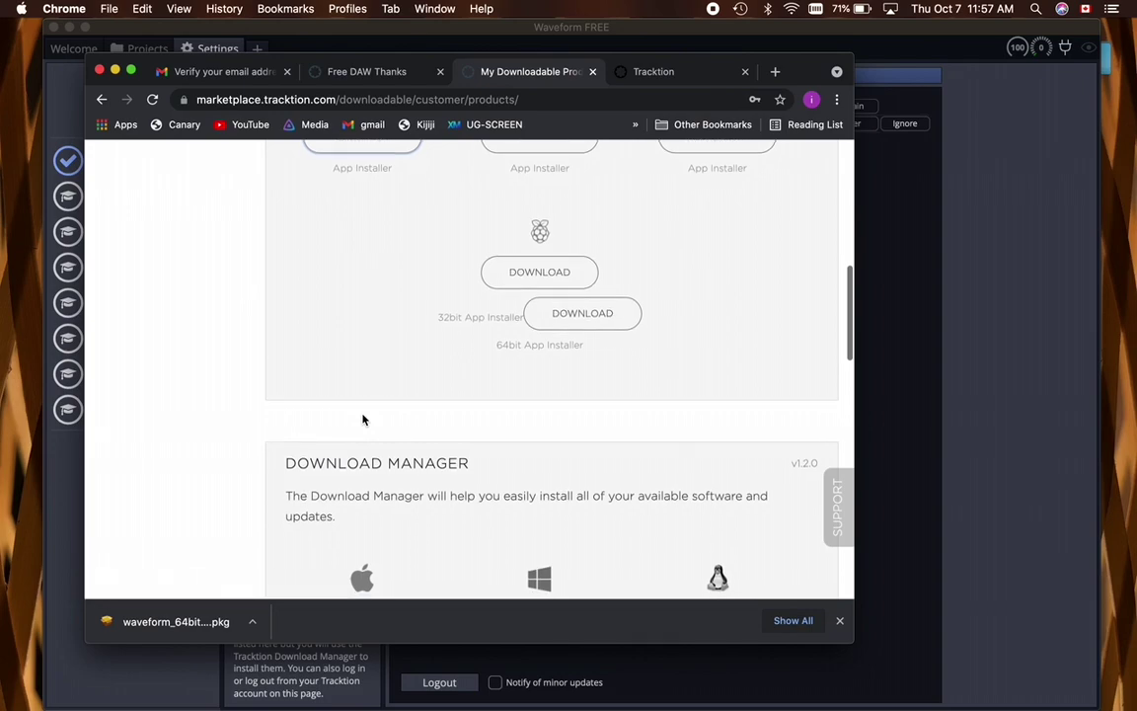
{"action": "scroll", "coordinate": [363, 420], "scroll_direction": "down", "scroll_amount": 2}
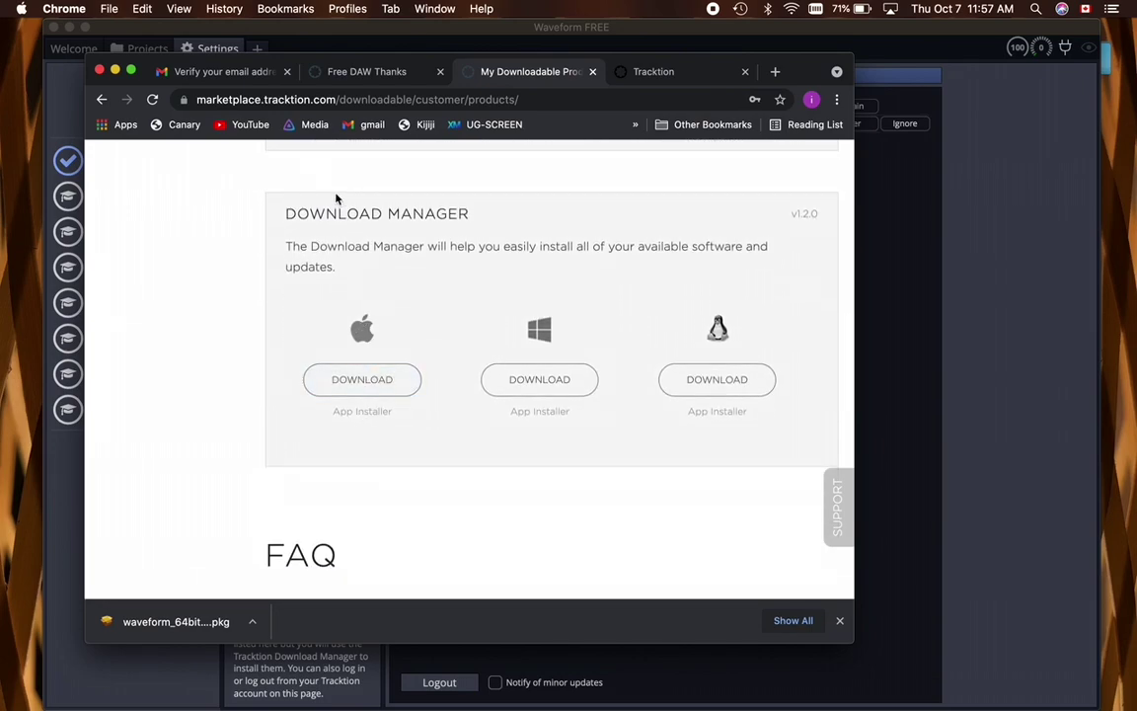
{"action": "left_click", "coordinate": [362, 390]}
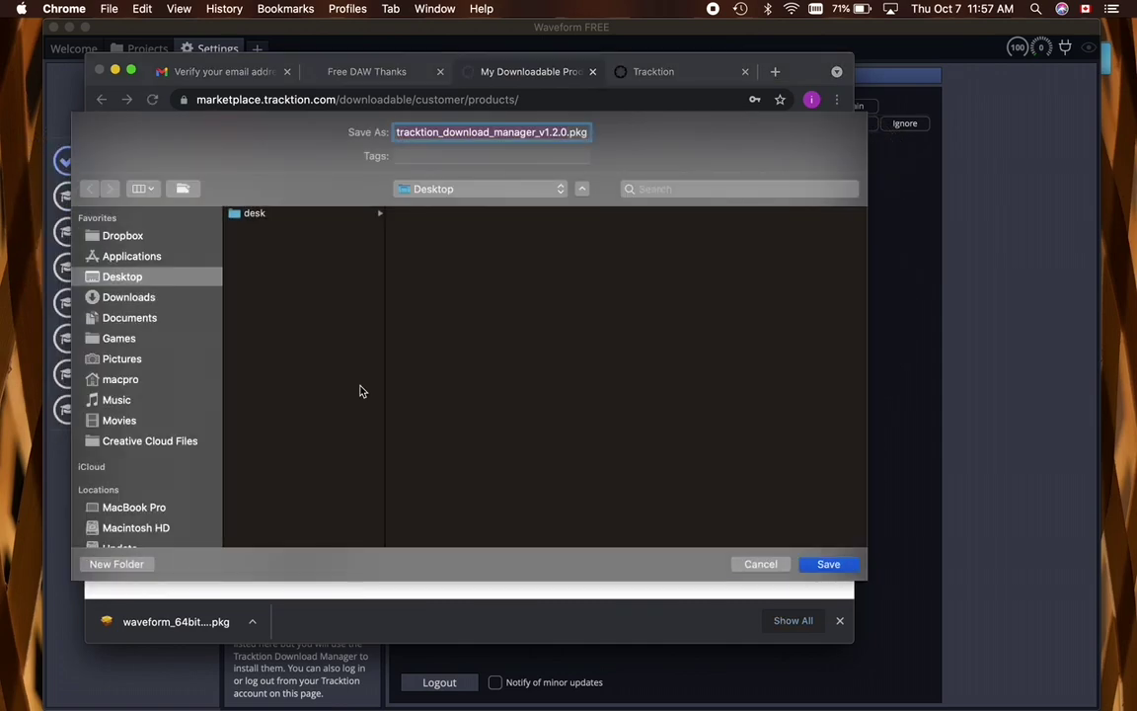
{"action": "key", "text": "Return"}
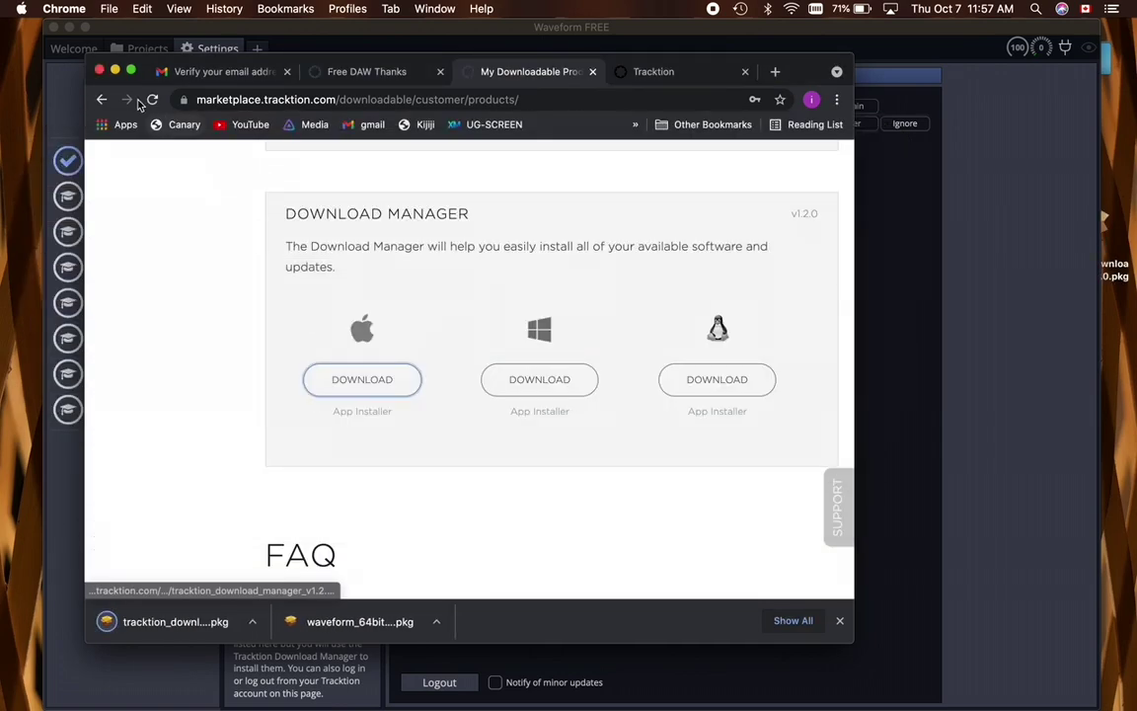
{"action": "left_click", "coordinate": [114, 71]}
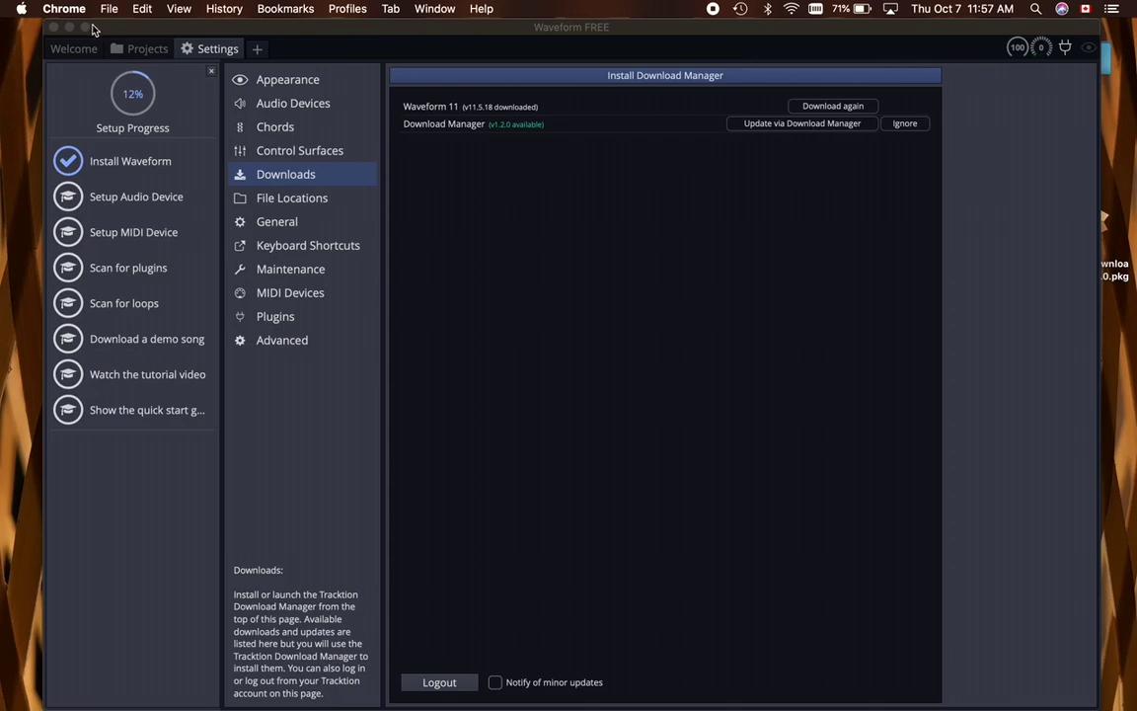
Open tracktion_download_manager_v1.2.0.pkg and step through the introduction, release notes and licence.
{"action": "left_click", "coordinate": [69, 27]}
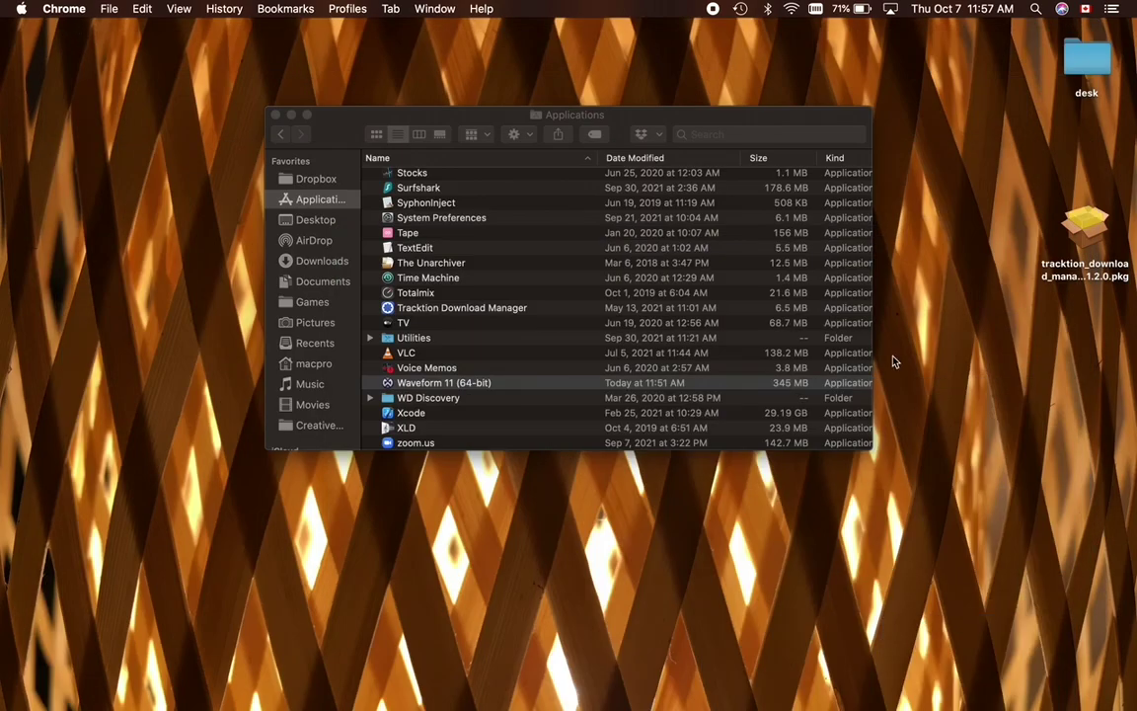
{"action": "left_click", "coordinate": [1076, 230]}
{"action": "double_click", "coordinate": [1076, 230]}
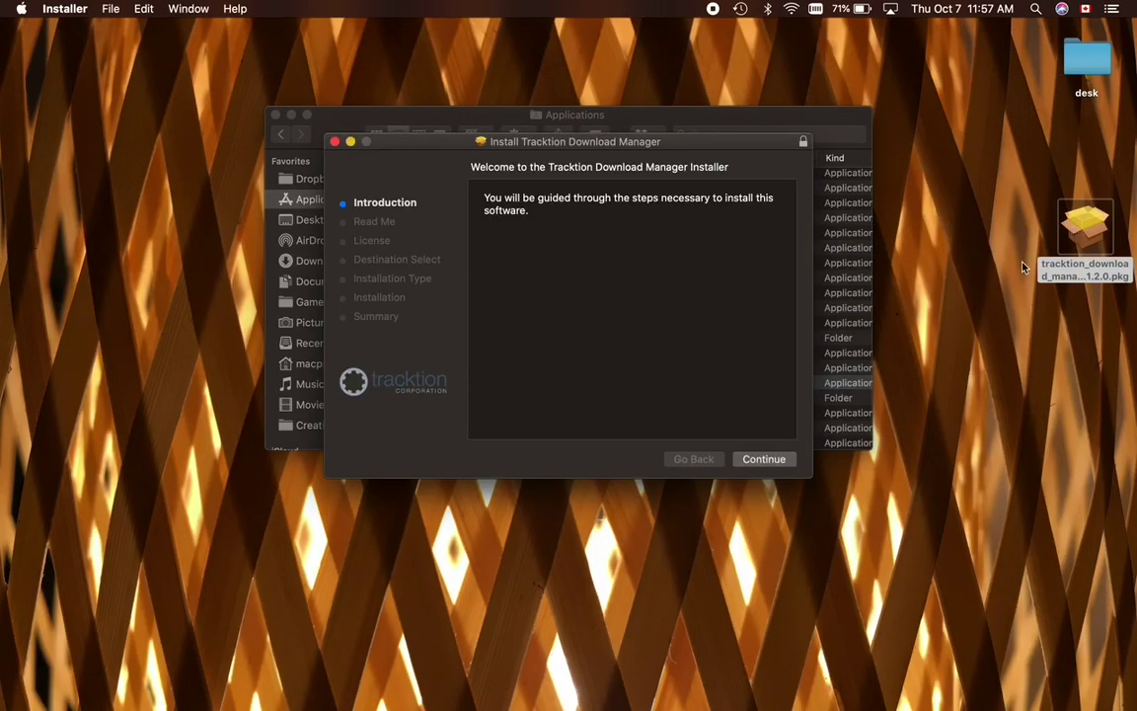
{"action": "left_click", "coordinate": [743, 468]}
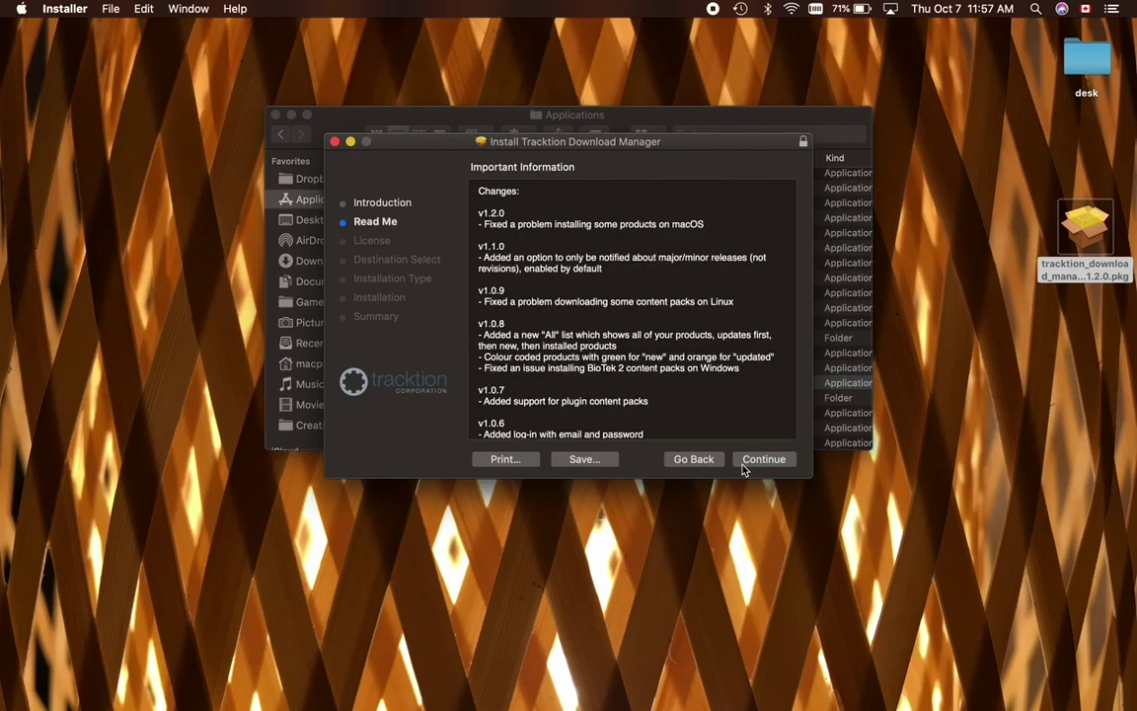
{"action": "left_click", "coordinate": [746, 468]}
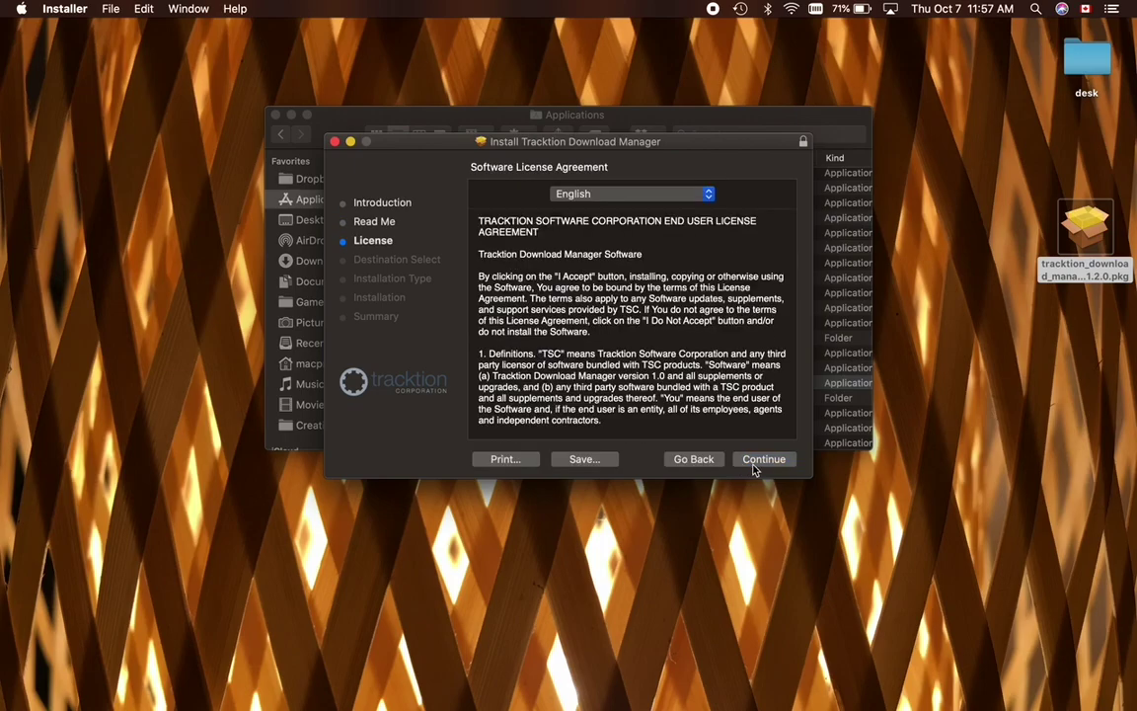
{"action": "scroll", "coordinate": [691, 331], "scroll_direction": "down", "scroll_amount": 10}
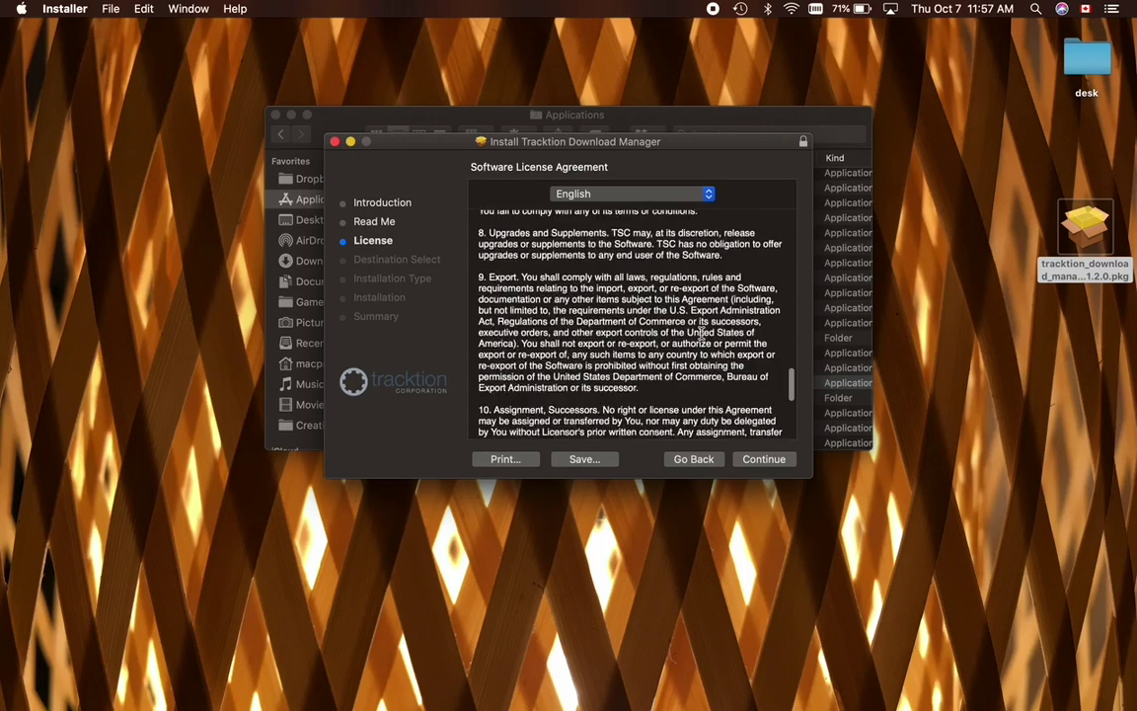
{"action": "scroll", "coordinate": [702, 332], "scroll_direction": "down", "scroll_amount": 5}
{"action": "left_click", "coordinate": [754, 461]}
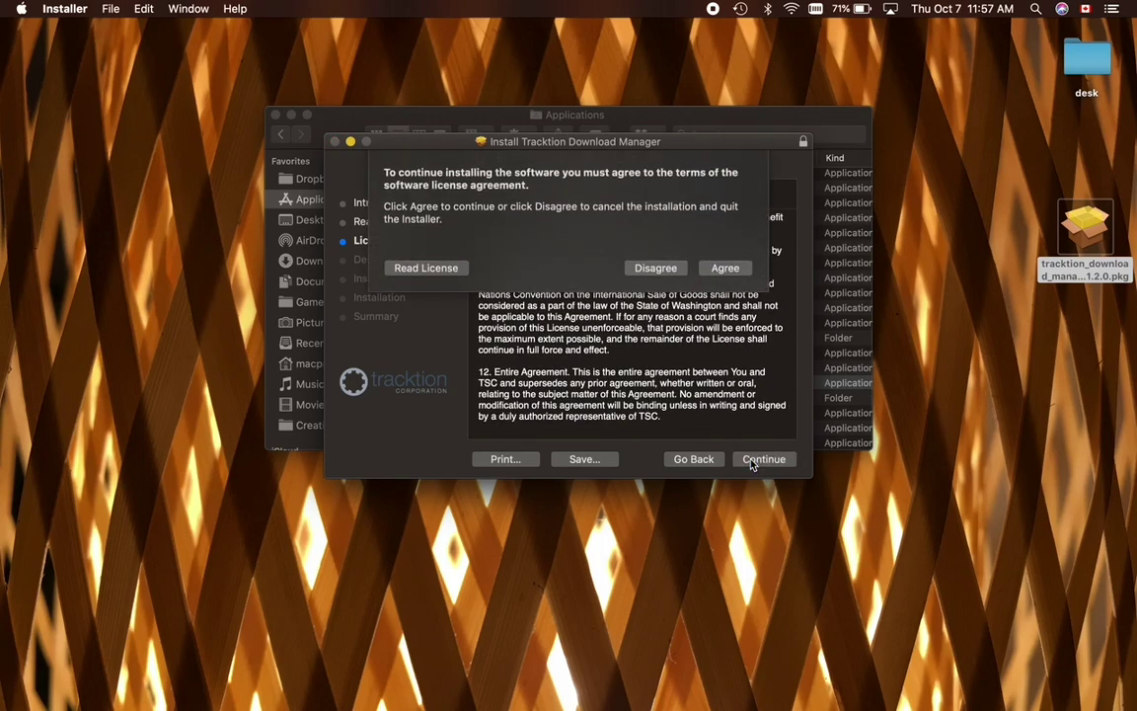
Agree to the licence and install Download Manager 1.2.0, authorising with the admin password.
{"action": "left_click", "coordinate": [724, 267]}
{"action": "left_click", "coordinate": [757, 460]}
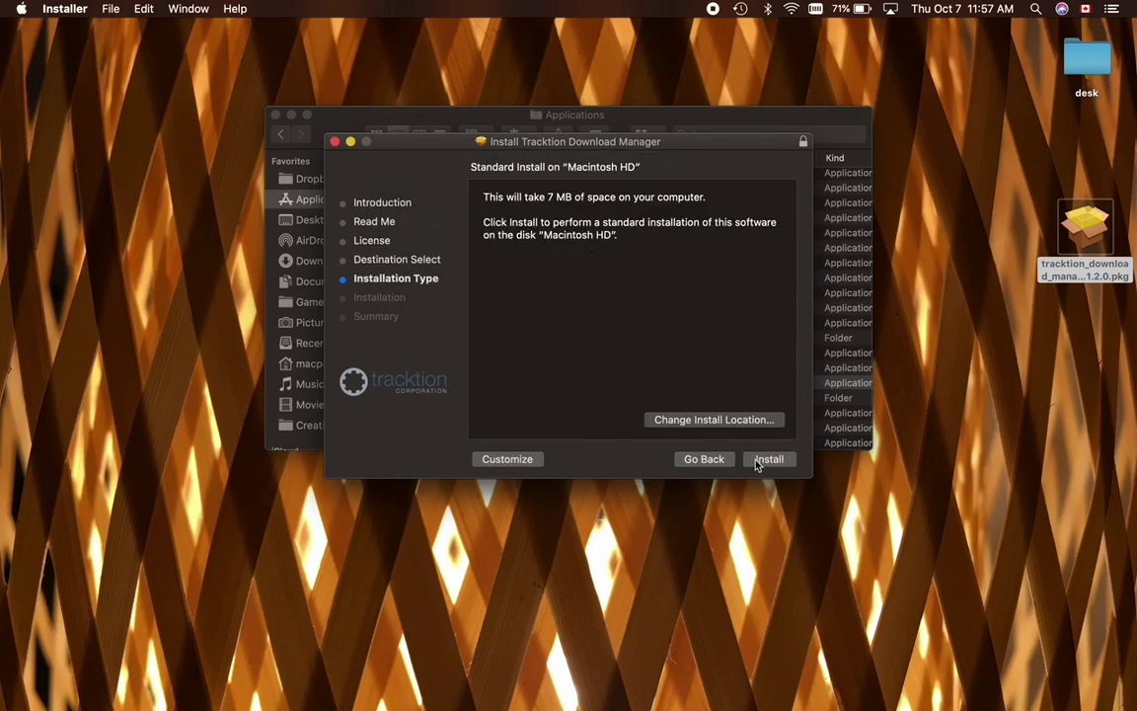
{"action": "left_click", "coordinate": [768, 459]}
{"action": "type", "text": "•••"}
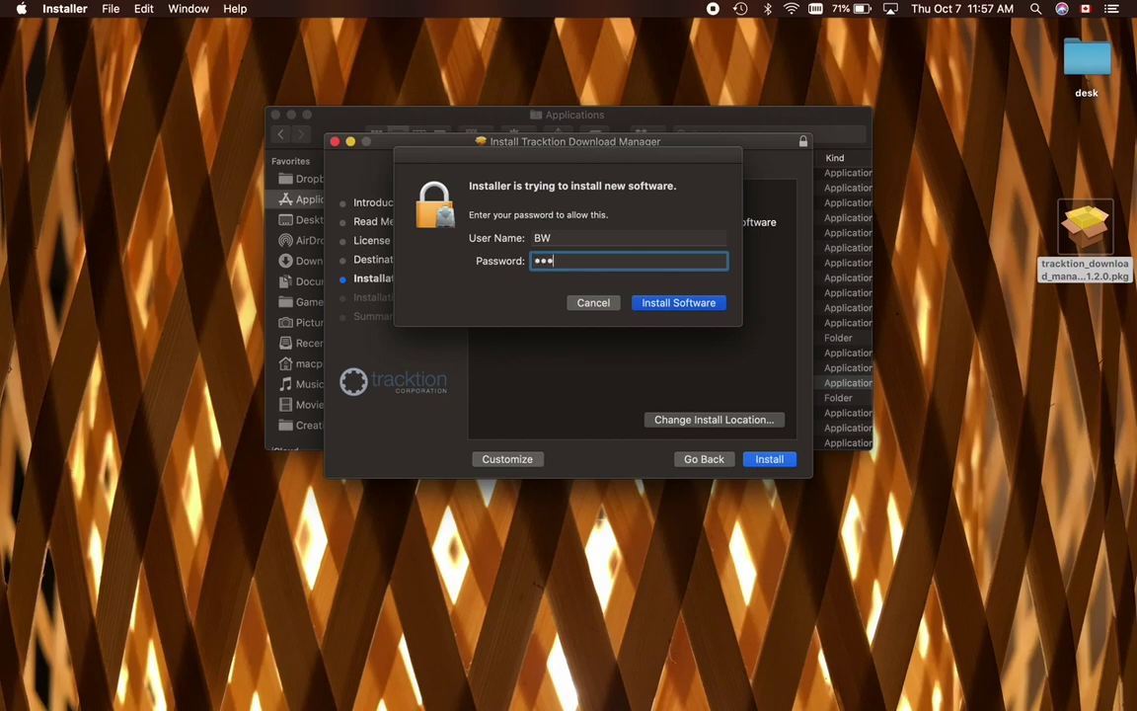
{"action": "type", "text": "••"}
{"action": "key", "text": "Return"}
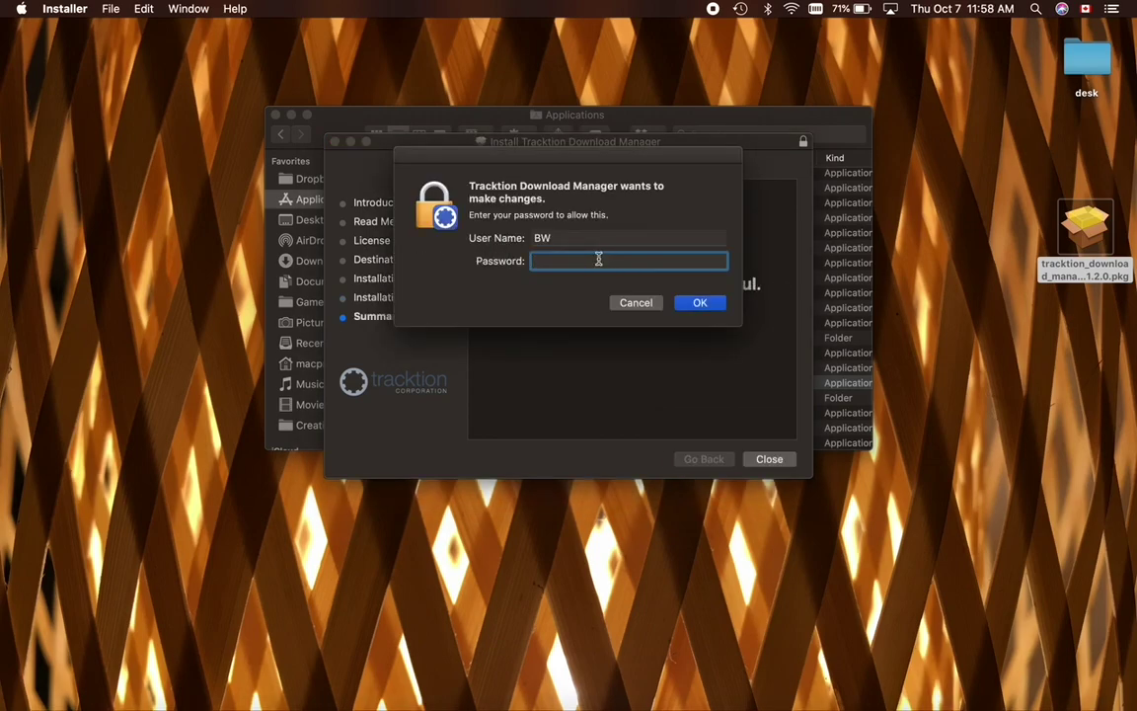
{"action": "type", "text": "•••••"}
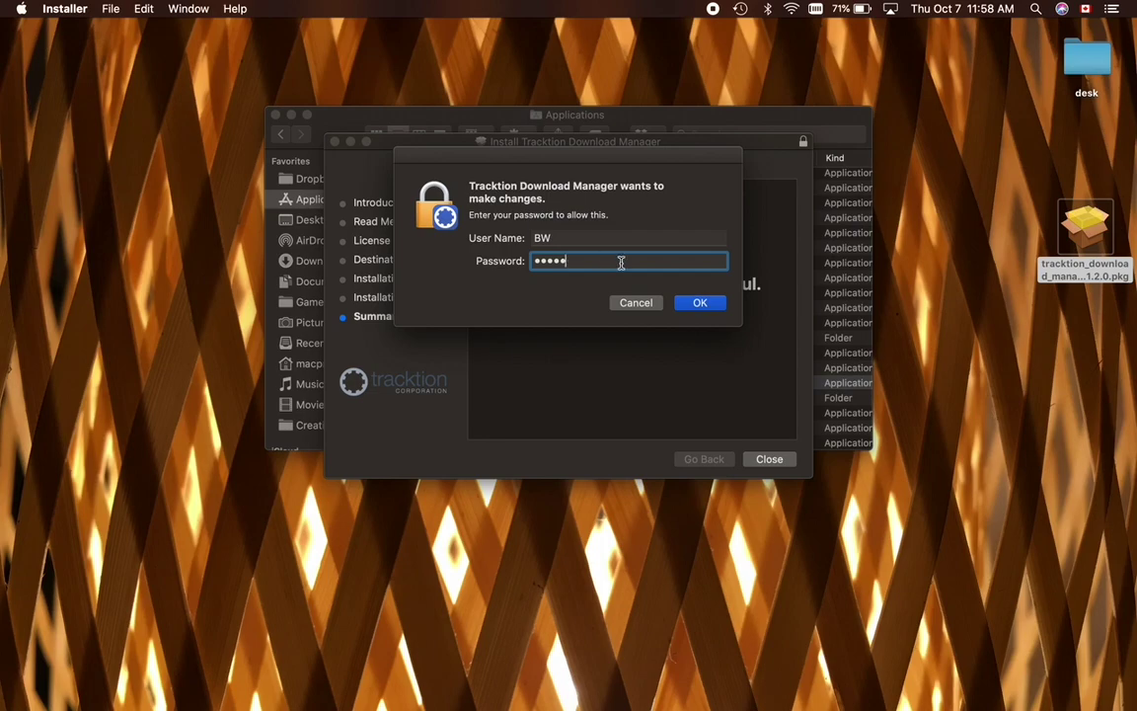
{"action": "left_click", "coordinate": [691, 305]}
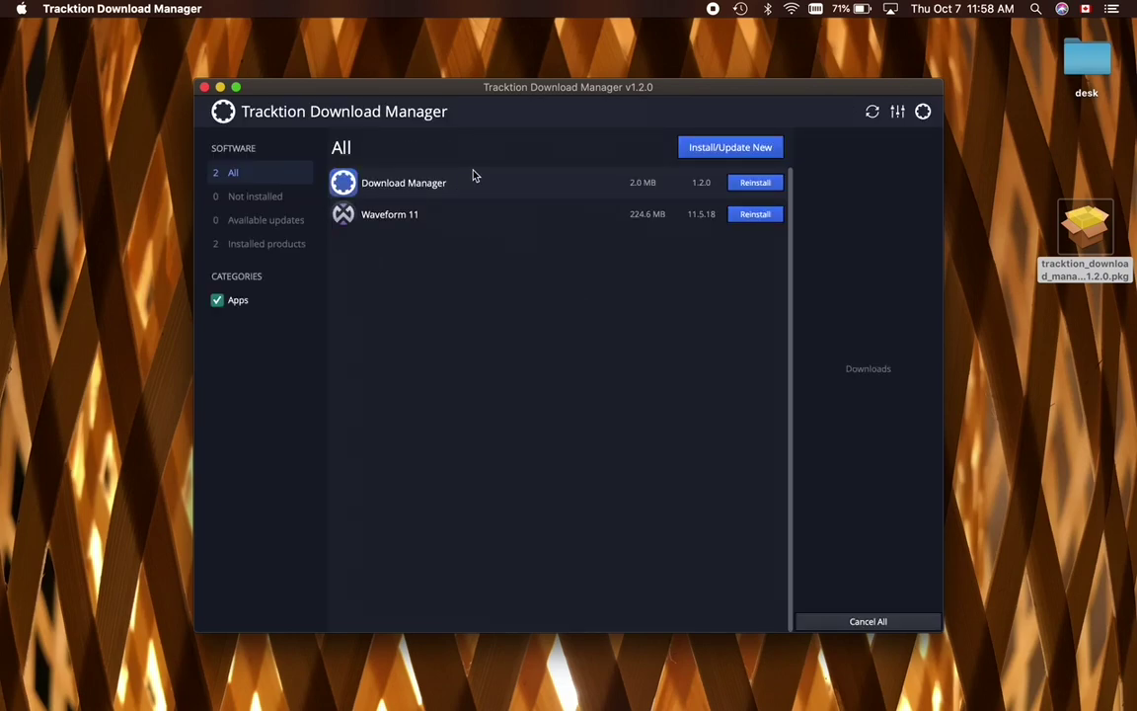
{"action": "left_click", "coordinate": [204, 87]}
Close the installer, move the Download Manager package to the Trash, and return to Waveform.
{"action": "left_click", "coordinate": [767, 460]}
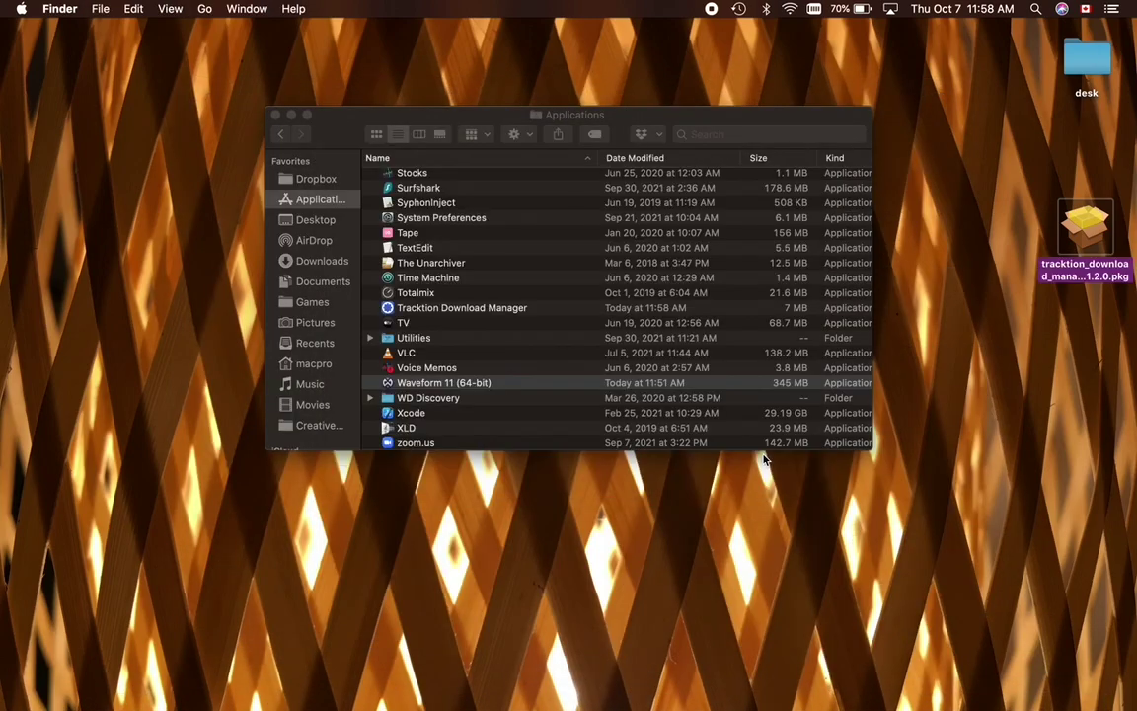
{"action": "left_click_drag", "start_coordinate": [951, 230], "coordinate": [1086, 691]}
{"action": "left_click", "coordinate": [1055, 691]}
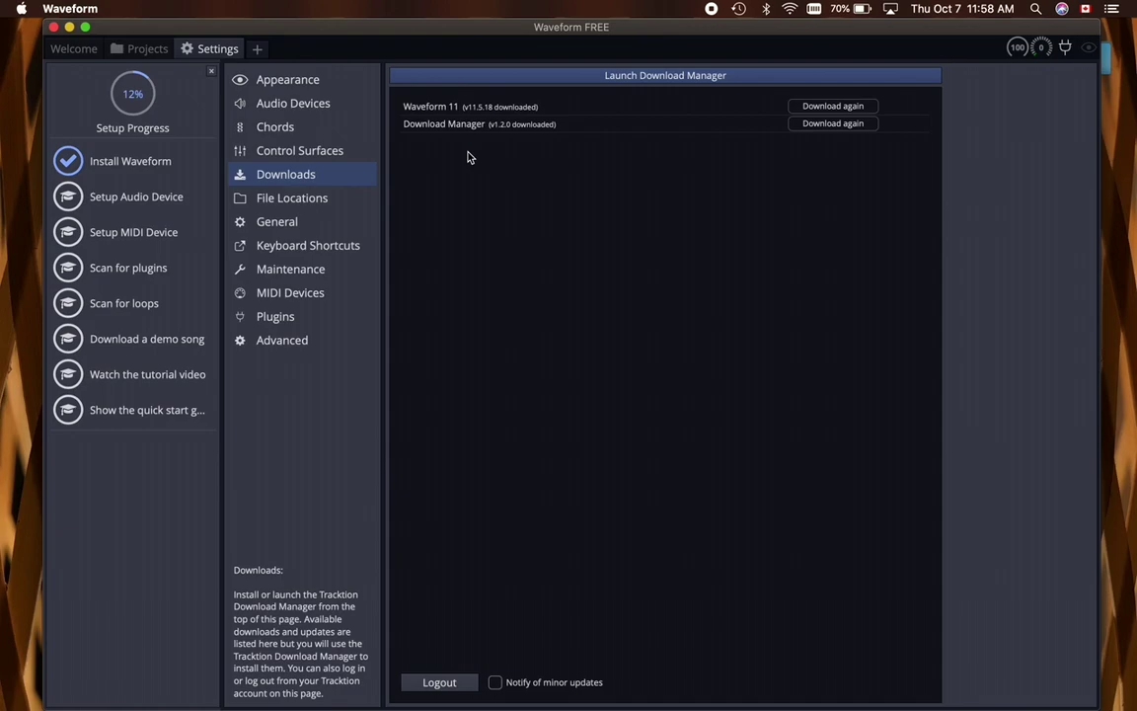
{"action": "mouse_move", "coordinate": [164, 214]}
Set audio output to Built-in Output and input to Blue Icicle, leaving the 512-sample buffer.
{"action": "left_click", "coordinate": [136, 209]}
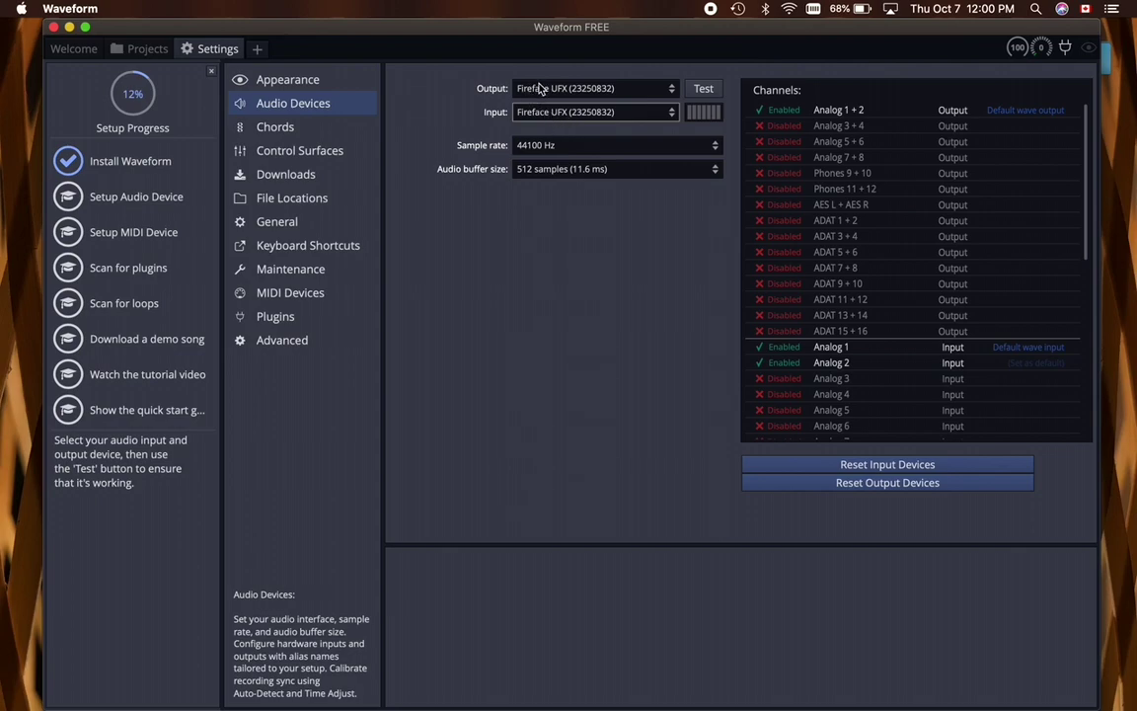
{"action": "left_click", "coordinate": [541, 89]}
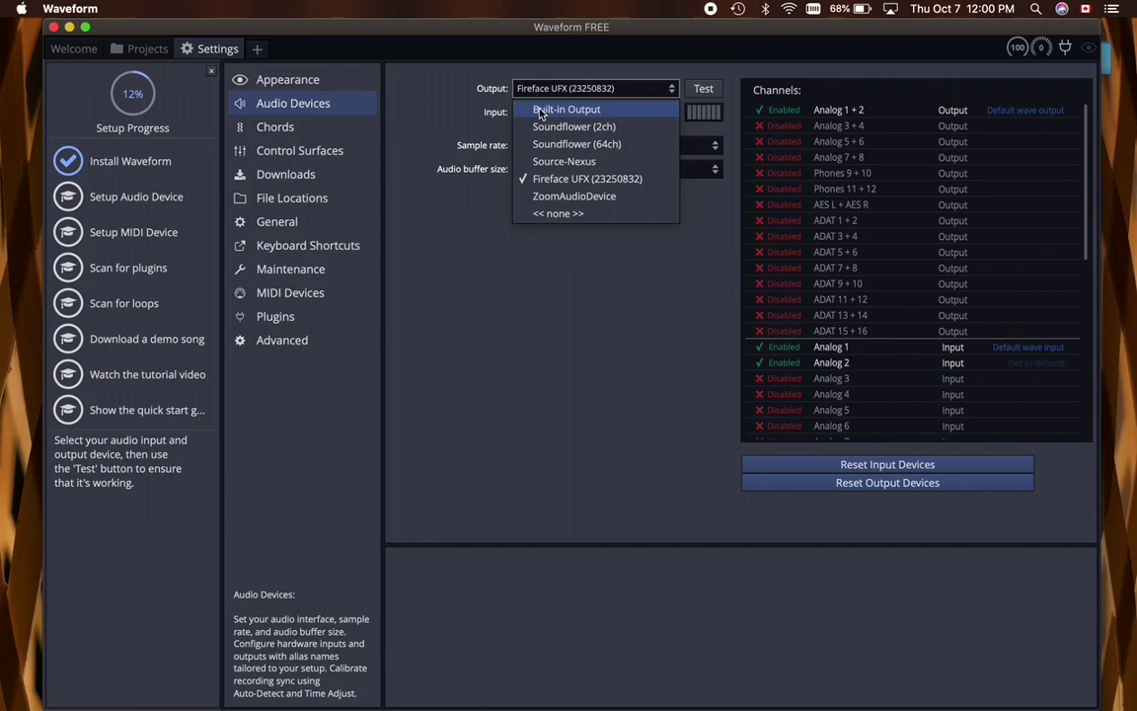
{"action": "left_click", "coordinate": [541, 111]}
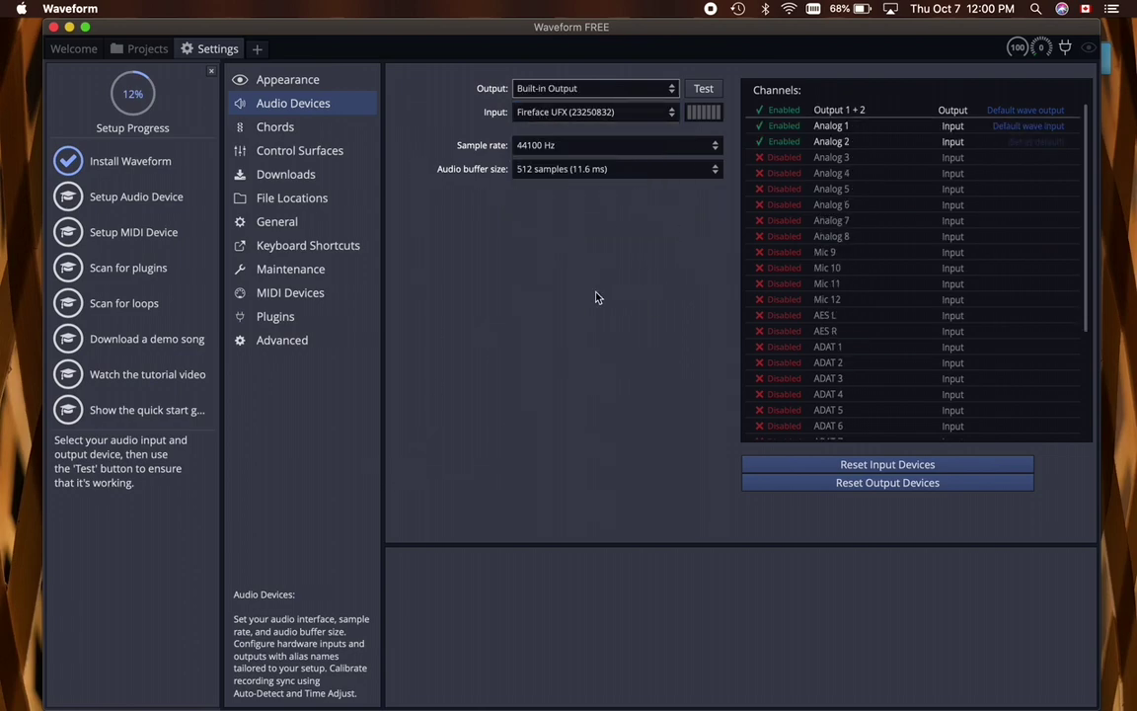
{"action": "left_click", "coordinate": [541, 114]}
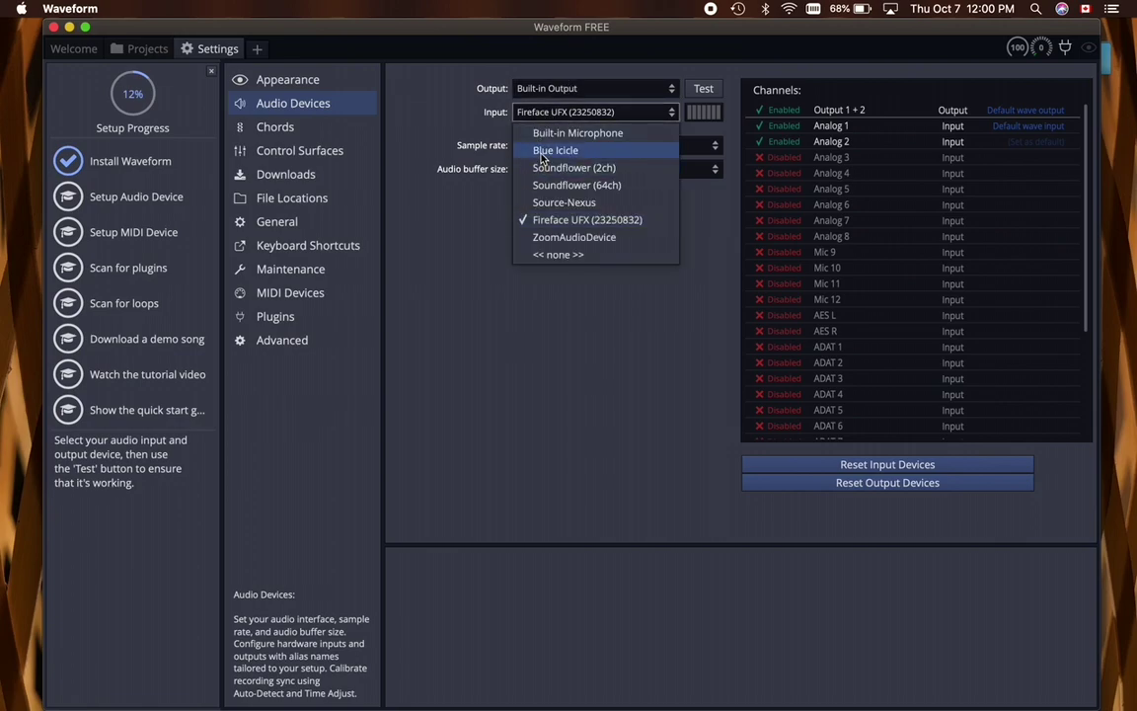
{"action": "left_click", "coordinate": [541, 152]}
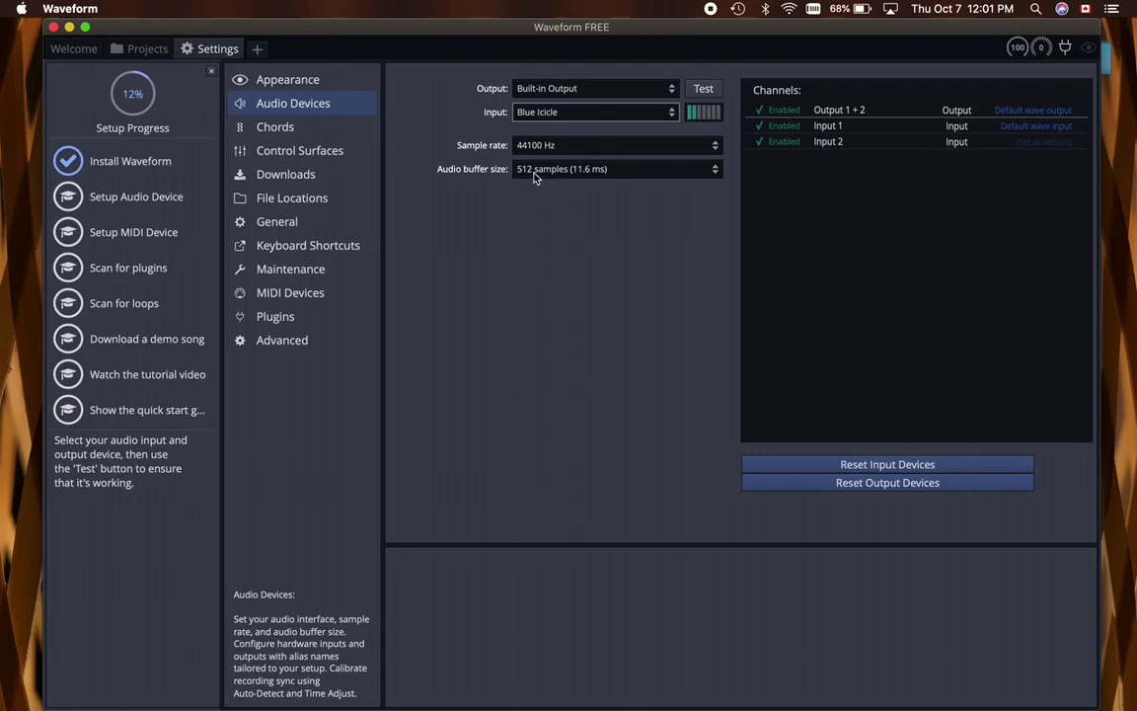
{"action": "left_click", "coordinate": [717, 178]}
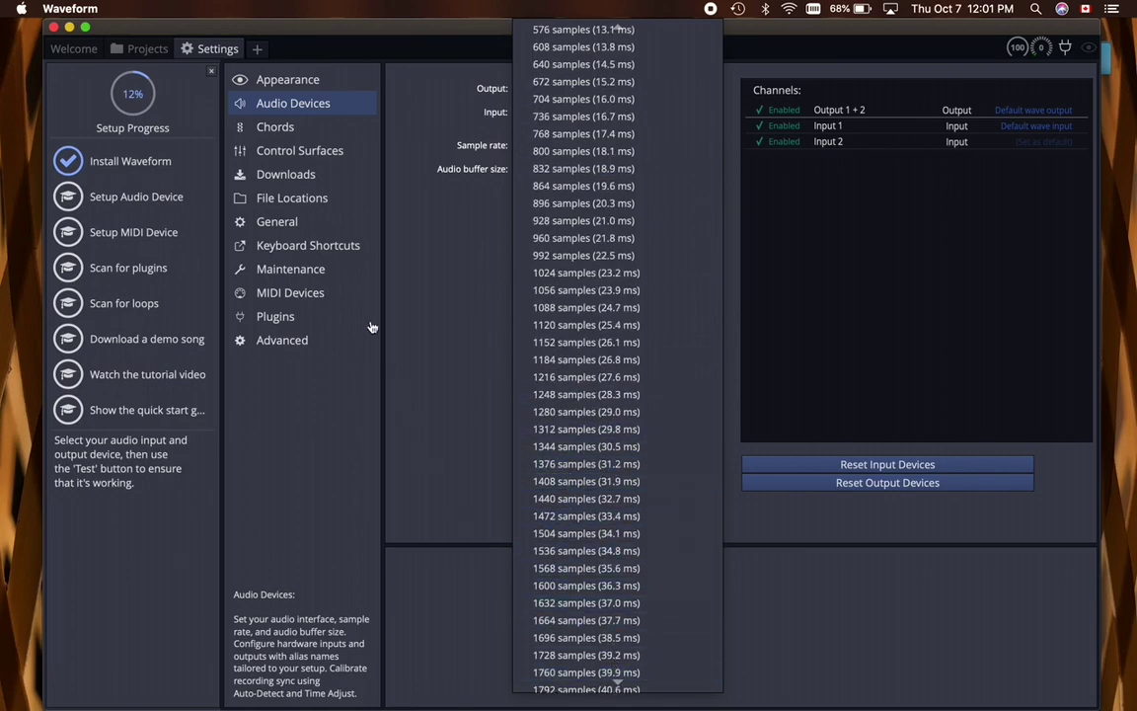
{"action": "left_click", "coordinate": [443, 323]}
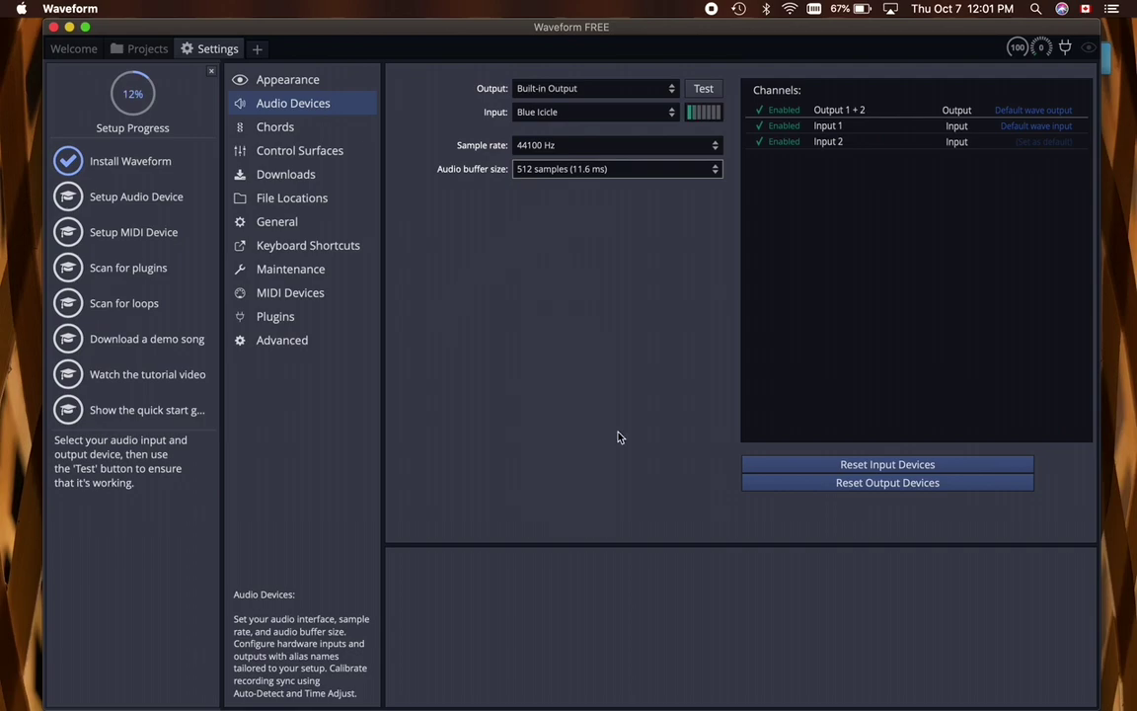
{"action": "left_click", "coordinate": [91, 235]}
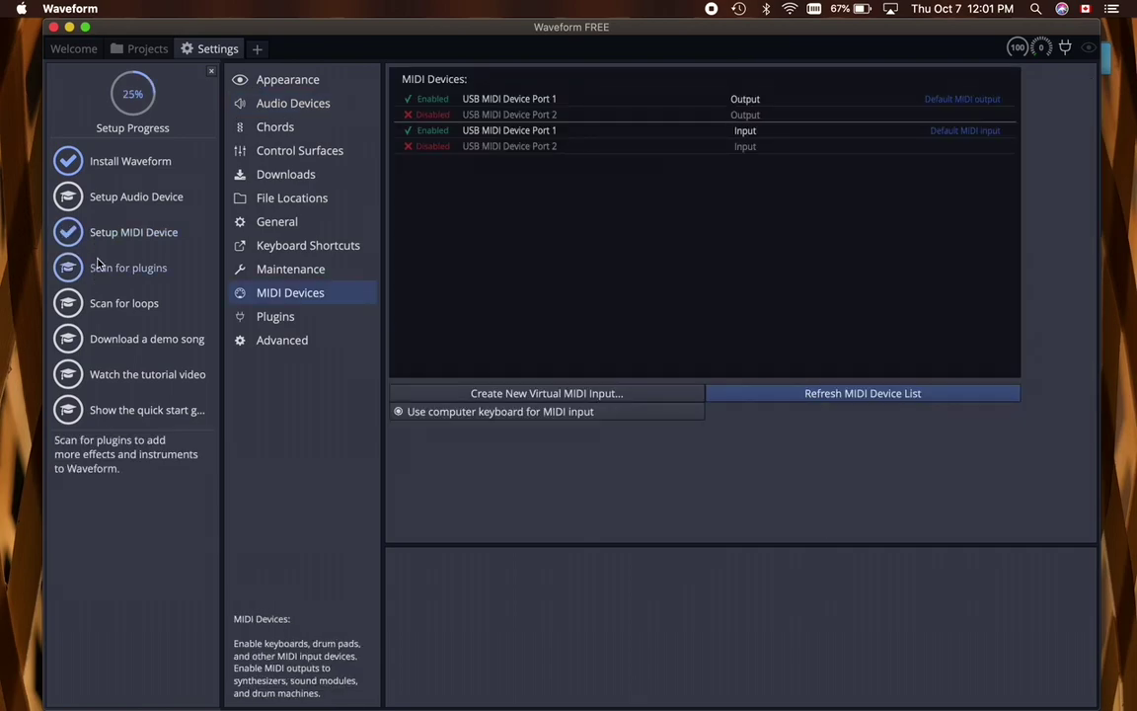
Start the plugin scan, review the loop scan locations, then go to downloading a demo song.
{"action": "left_click", "coordinate": [100, 270]}
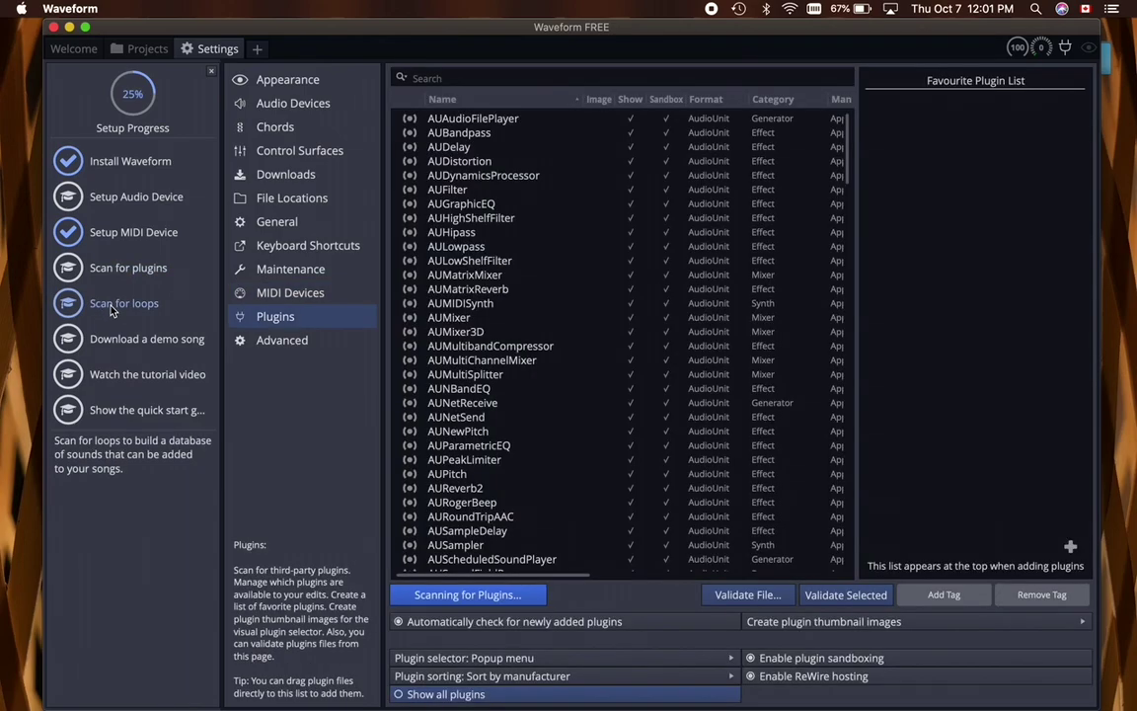
{"action": "left_click", "coordinate": [111, 310]}
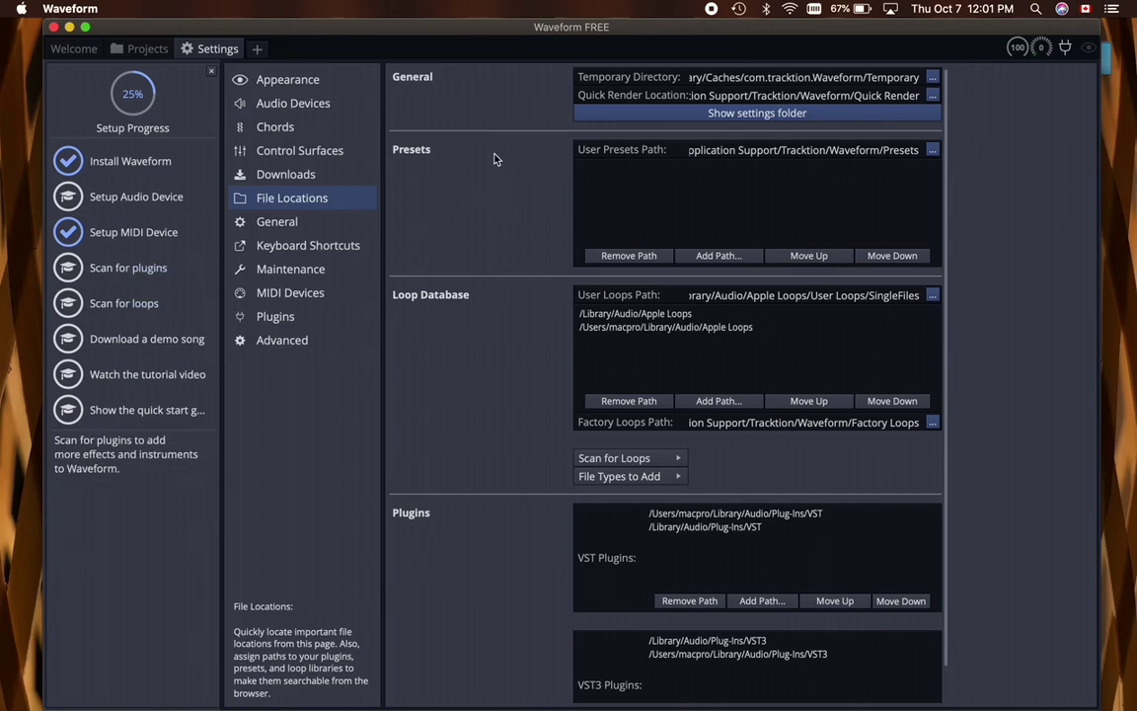
{"action": "left_click", "coordinate": [120, 349]}
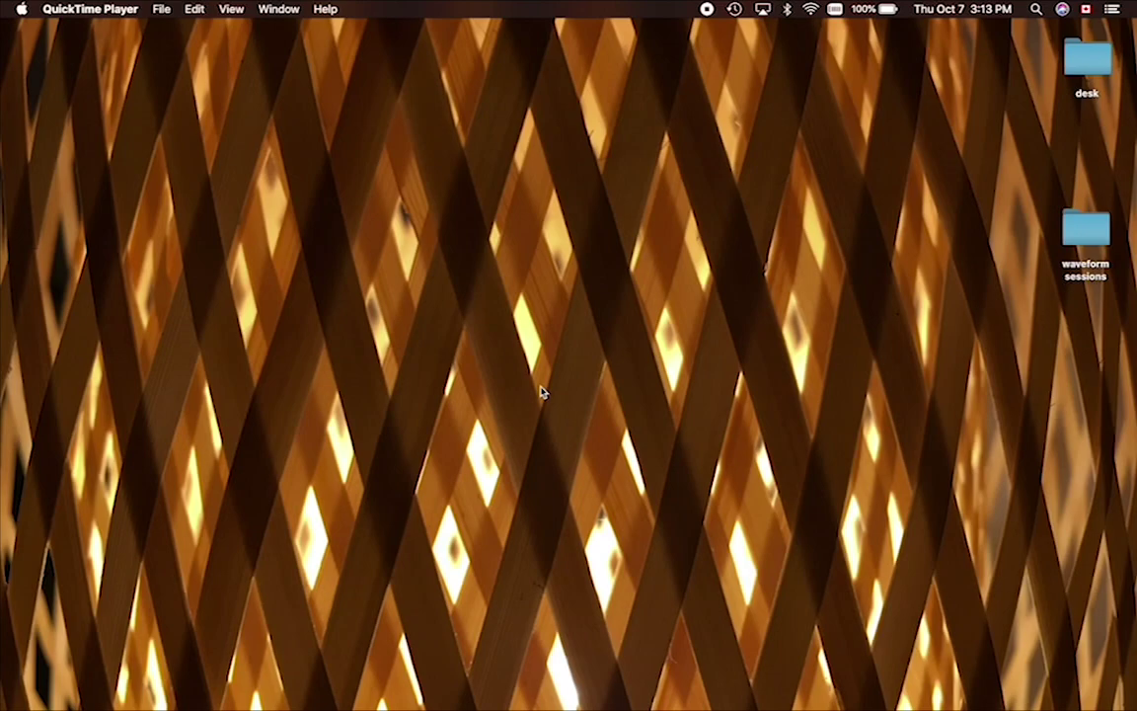
Launch Waveform 11, look over the Welcome and Projects pages, then begin a new project.
{"action": "mouse_move", "coordinate": [571, 703]}
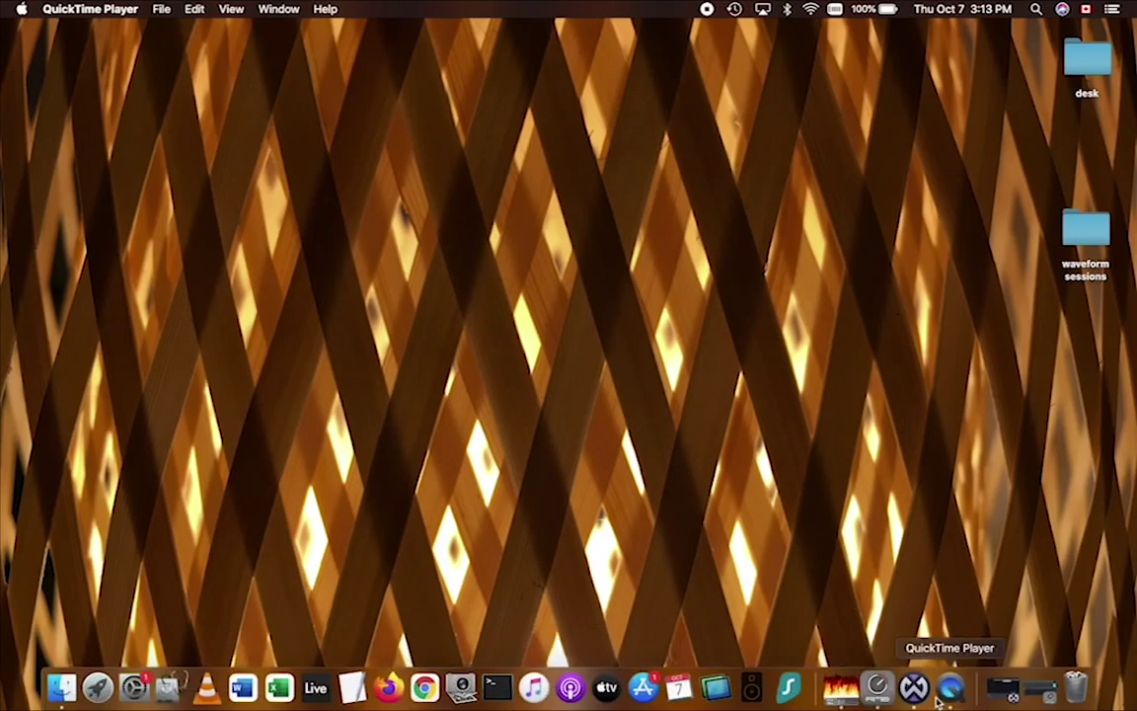
{"action": "left_click", "coordinate": [877, 686]}
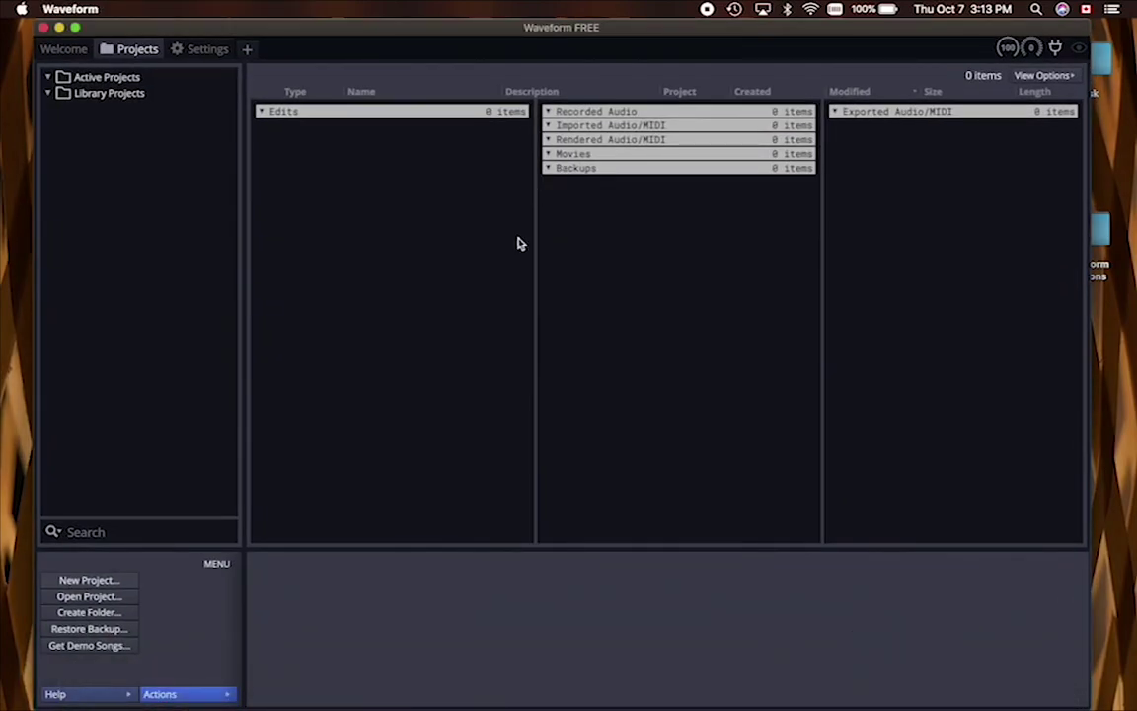
{"action": "left_click", "coordinate": [62, 50]}
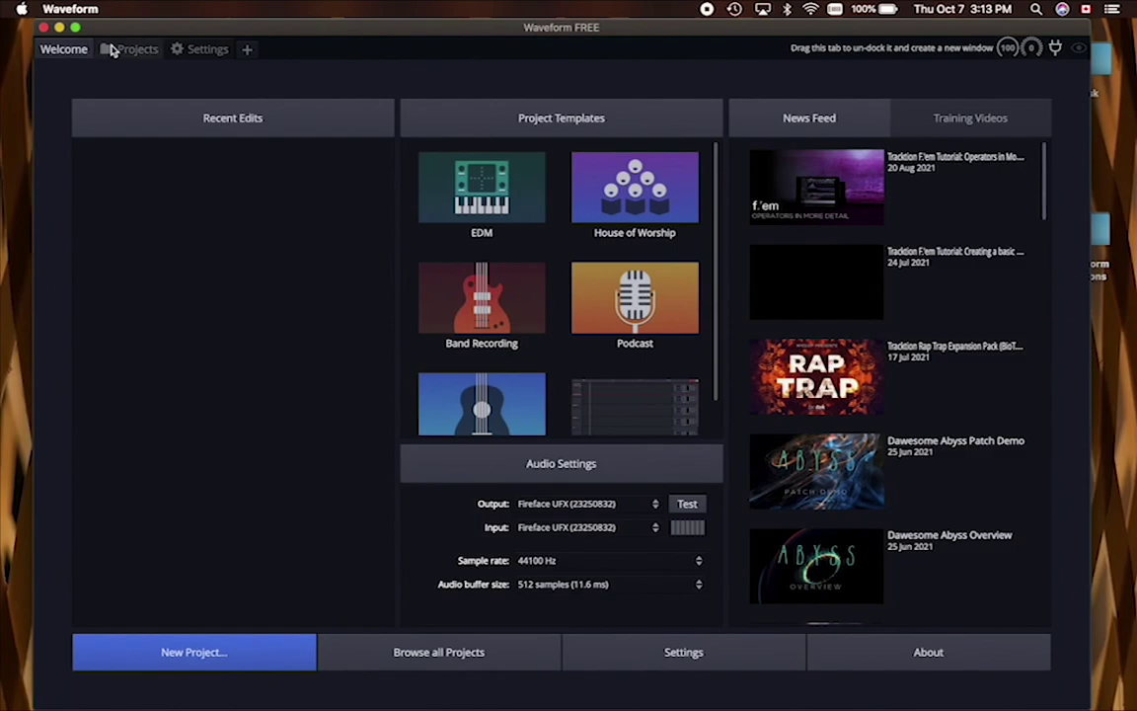
{"action": "left_click", "coordinate": [112, 49]}
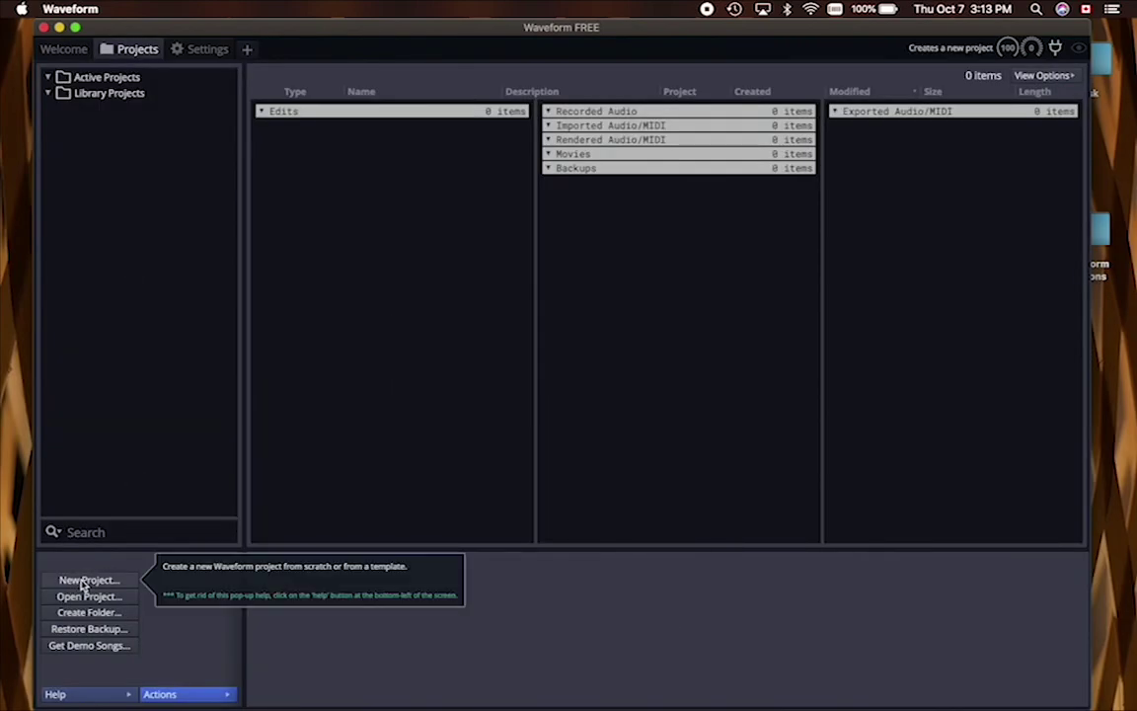
{"action": "left_click", "coordinate": [64, 50]}
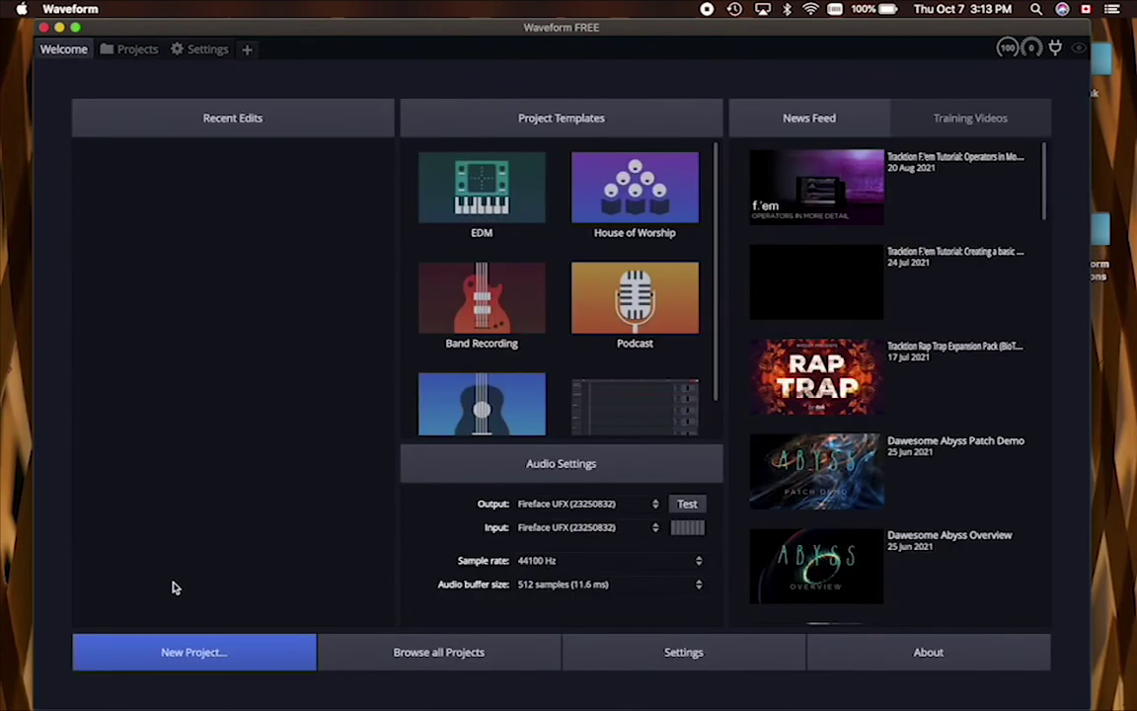
{"action": "left_click", "coordinate": [146, 650]}
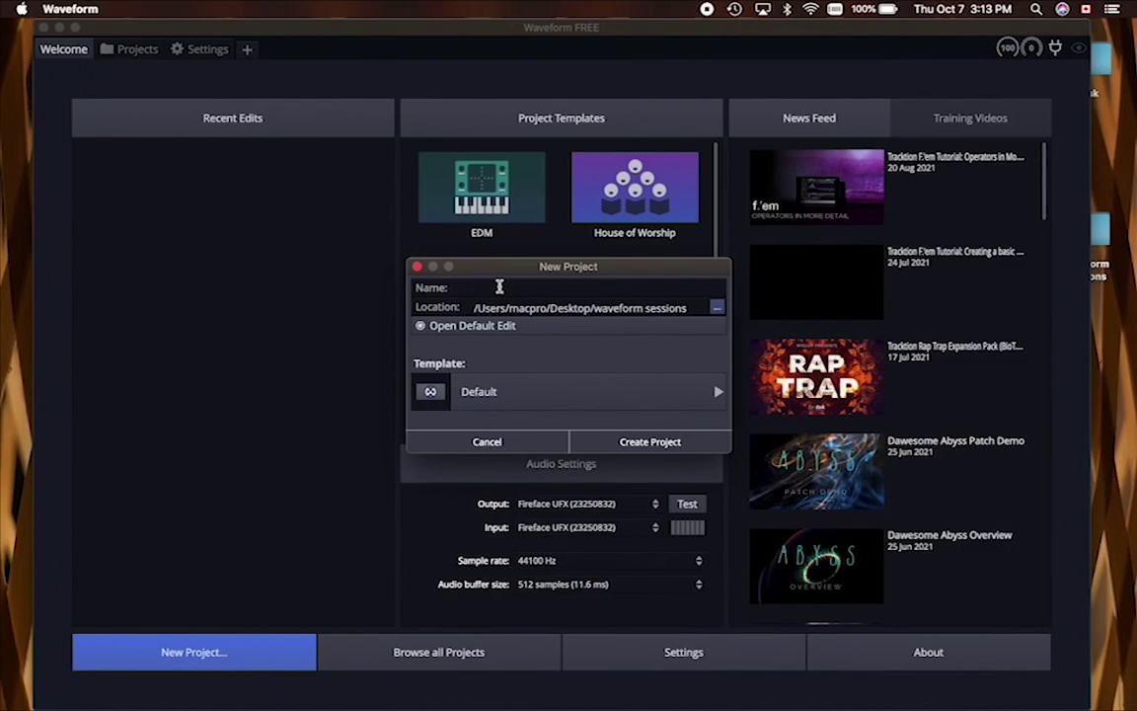
Name the project 'CFRU TEST', keep the Default template, and create it.
{"action": "type", "text": "CFRU TEST"}
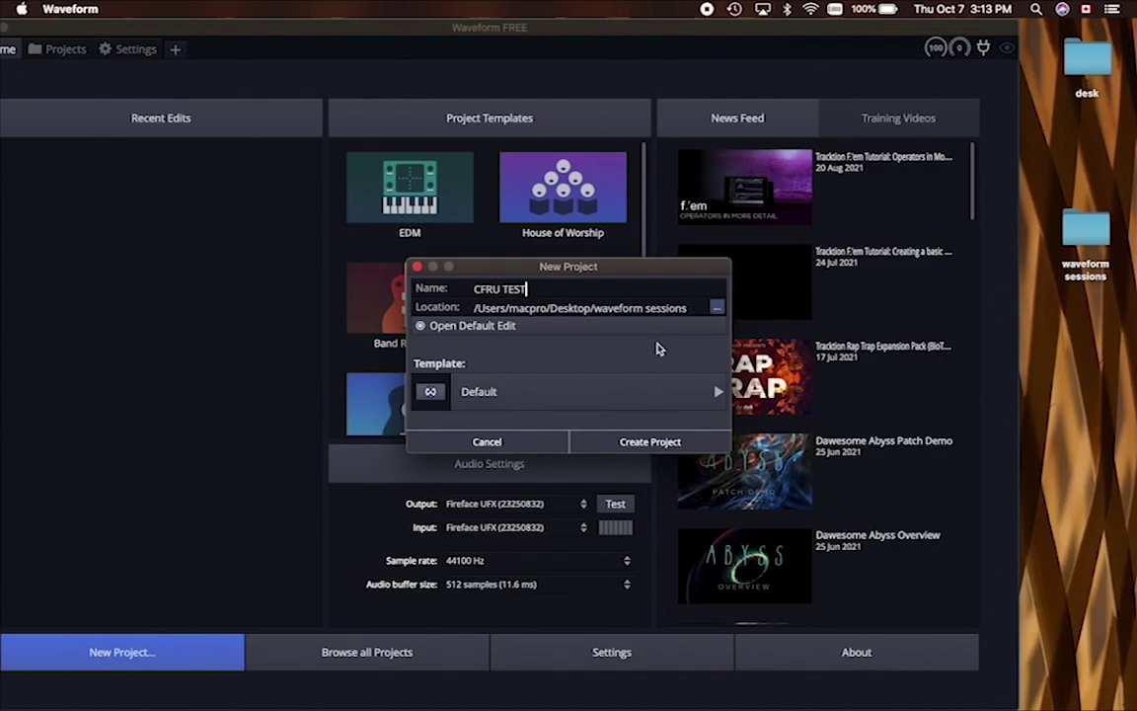
{"action": "left_click", "coordinate": [511, 398]}
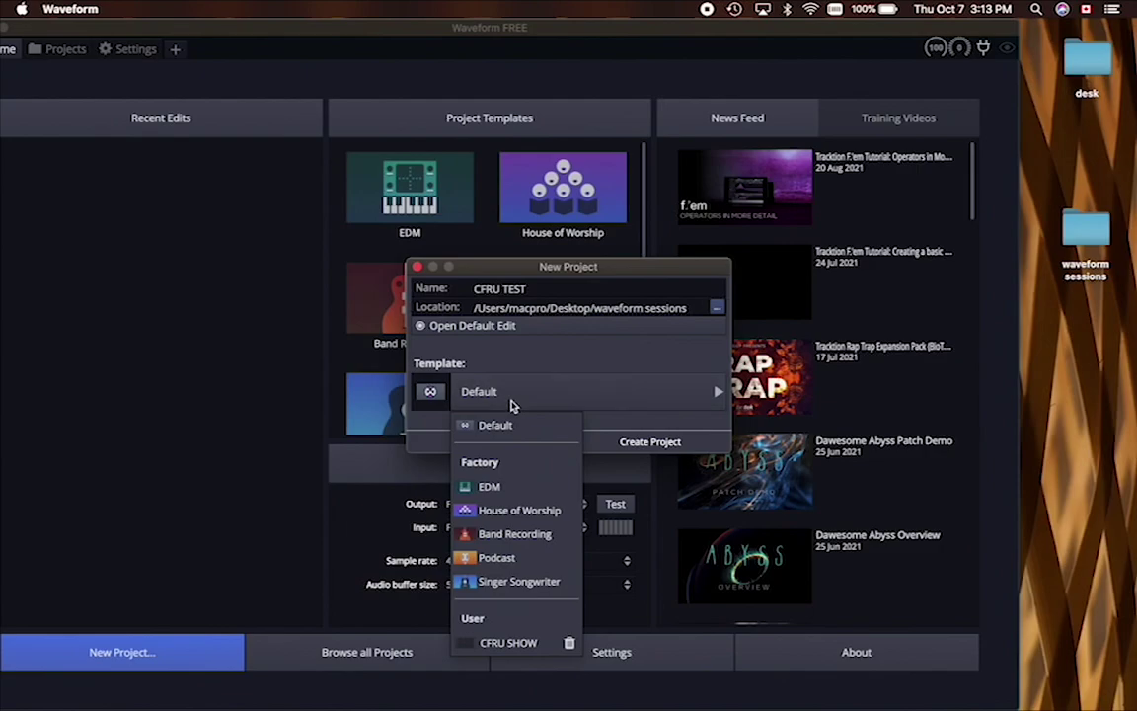
{"action": "left_click", "coordinate": [490, 425]}
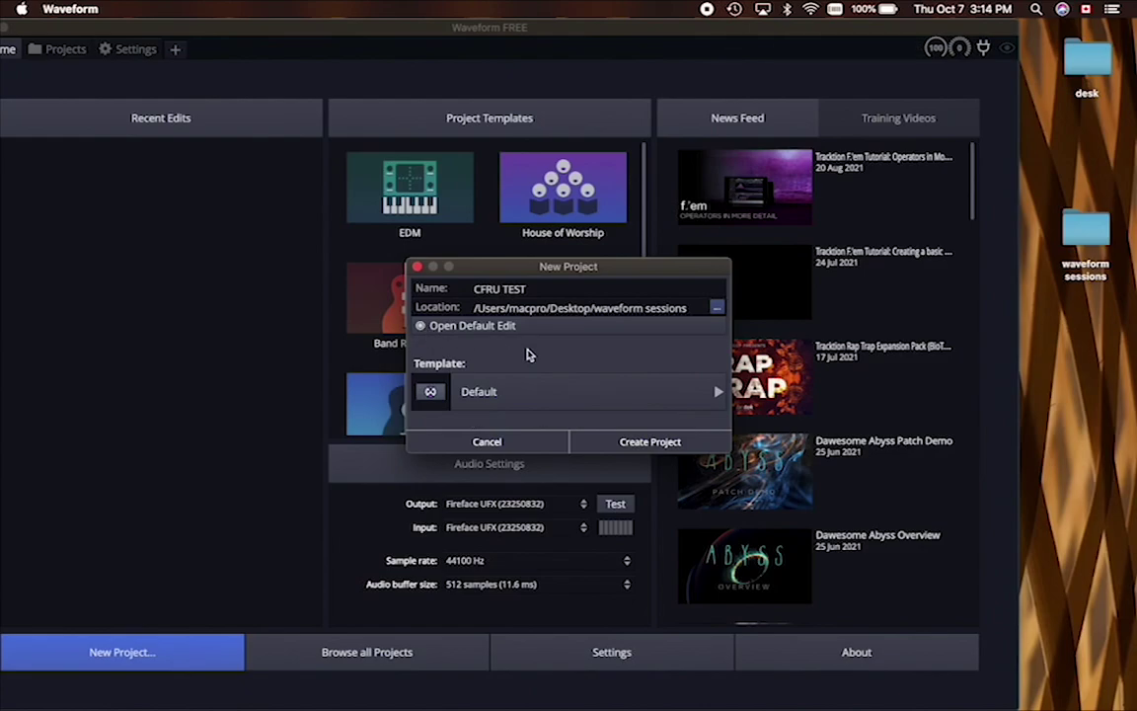
{"action": "left_click", "coordinate": [595, 451]}
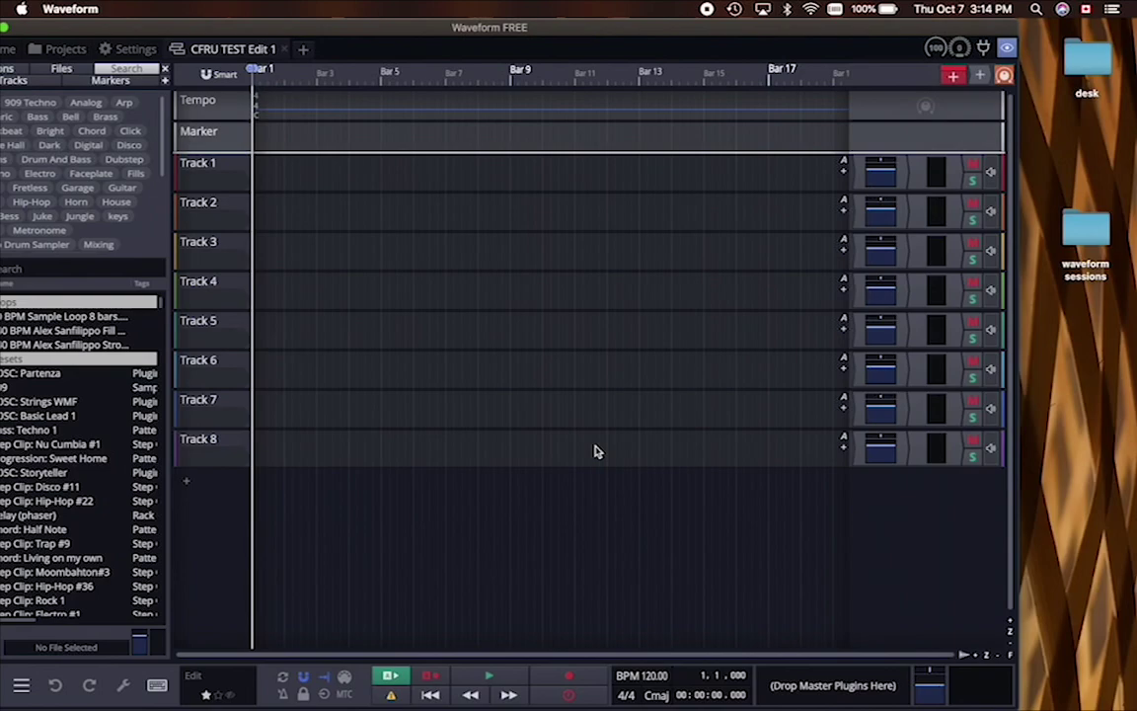
Shift the window right and close the file and loop browser pane.
{"action": "left_click_drag", "start_coordinate": [381, 32], "coordinate": [449, 30]}
{"action": "mouse_move", "coordinate": [420, 300]}
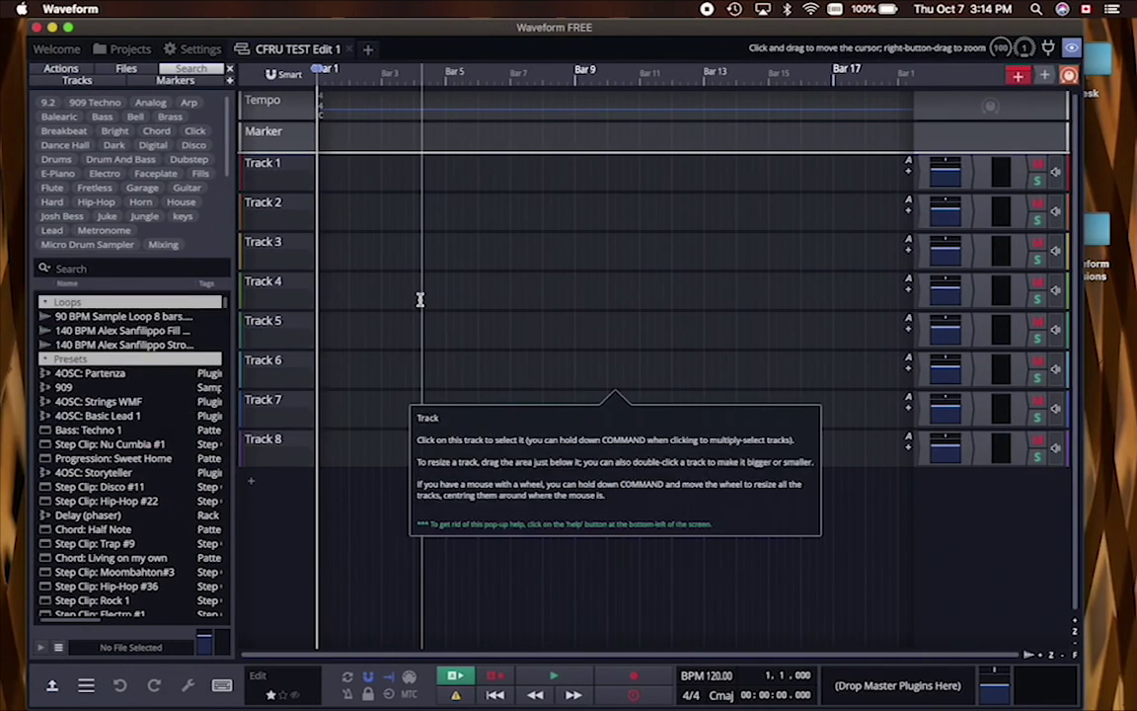
{"action": "left_click", "coordinate": [229, 73]}
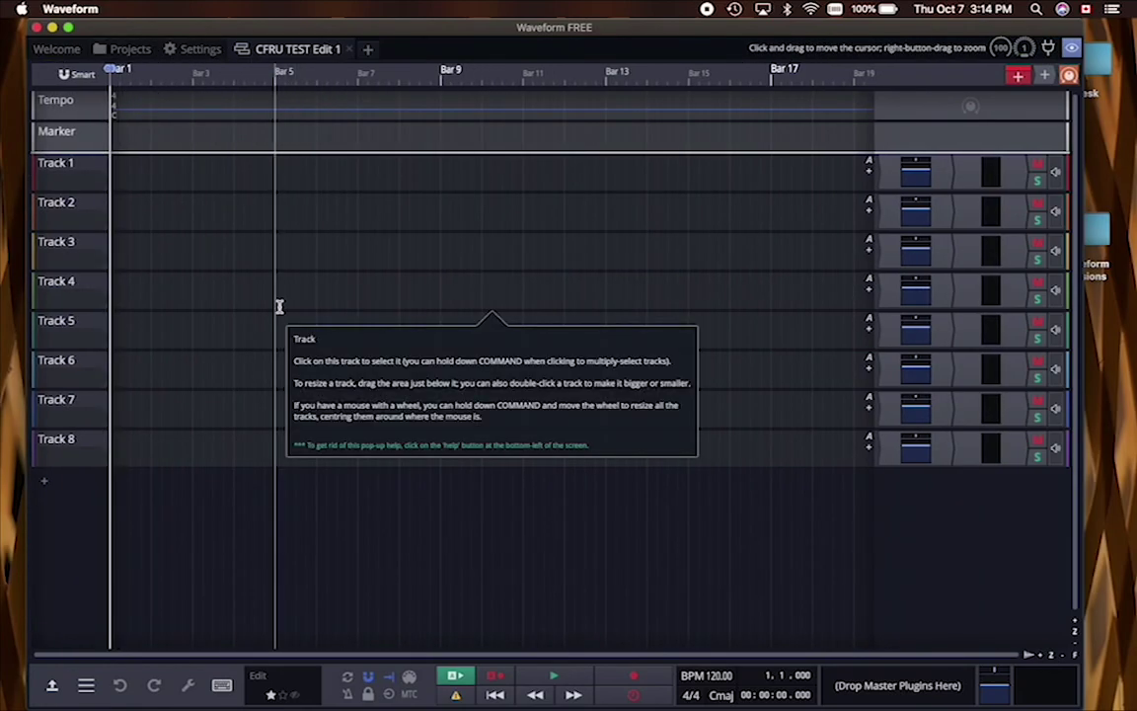
{"action": "key", "text": "b"}
{"action": "key", "text": "b"}
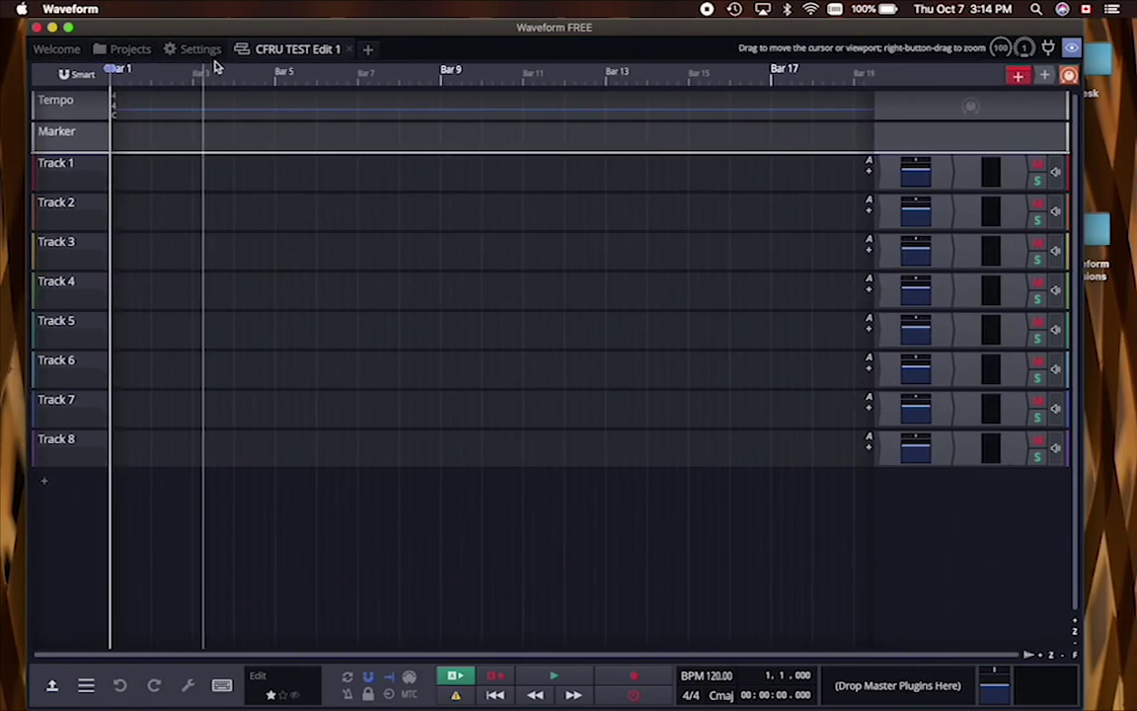
Hide the Tempo and Marker tracks so only Tracks 1–8 remain visible.
{"action": "right_click", "coordinate": [85, 114]}
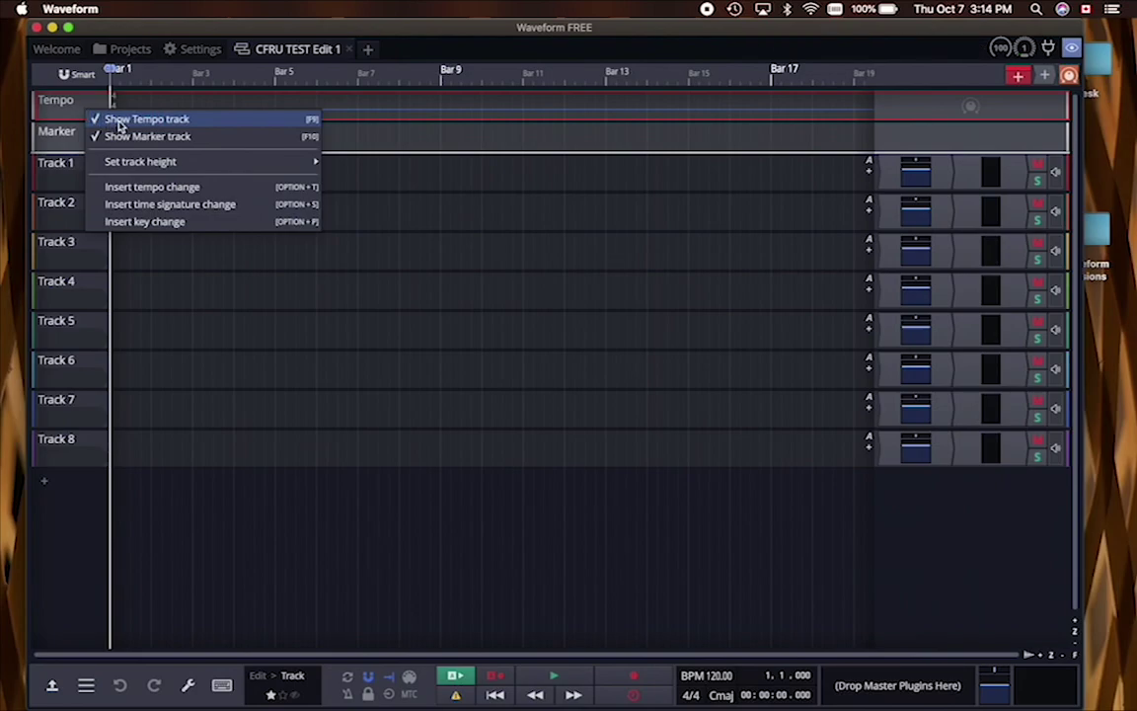
{"action": "left_click", "coordinate": [118, 121]}
{"action": "right_click", "coordinate": [94, 116]}
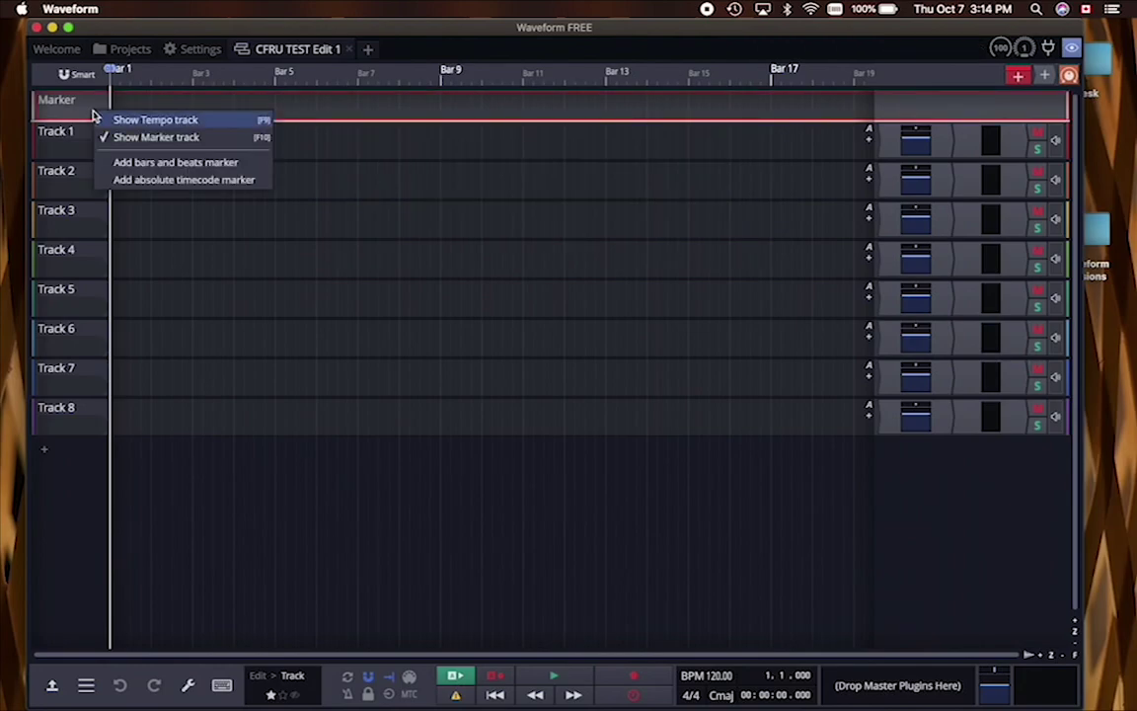
{"action": "left_click", "coordinate": [140, 144]}
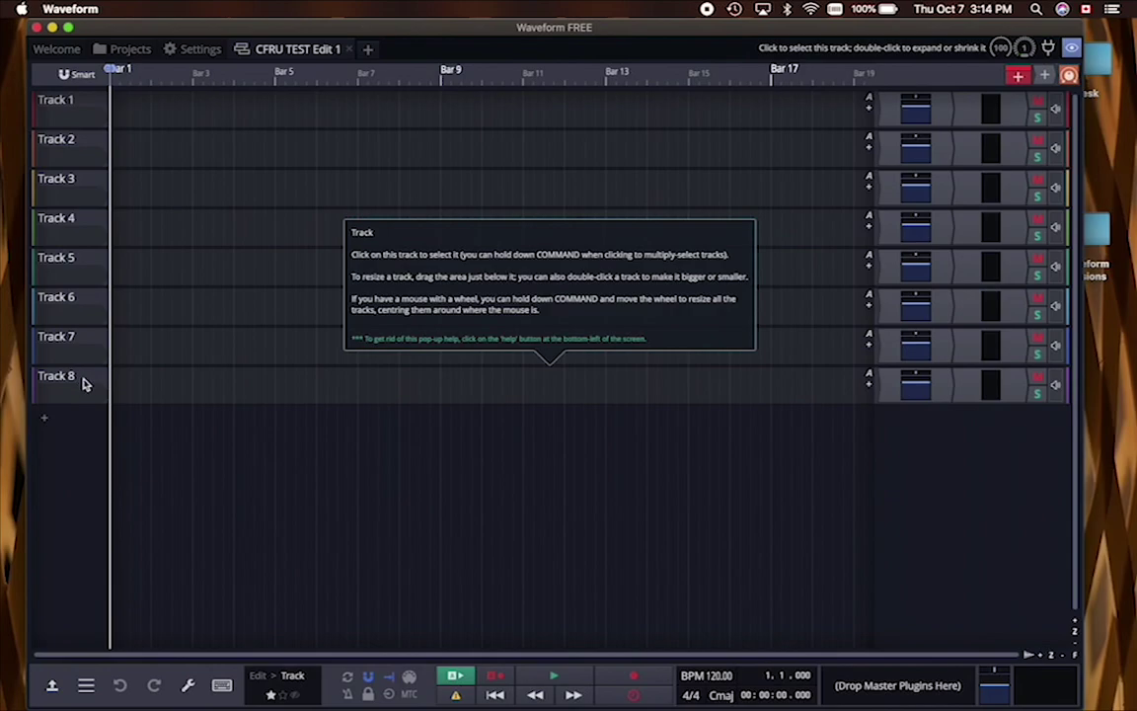
{"action": "right_click", "coordinate": [87, 378]}
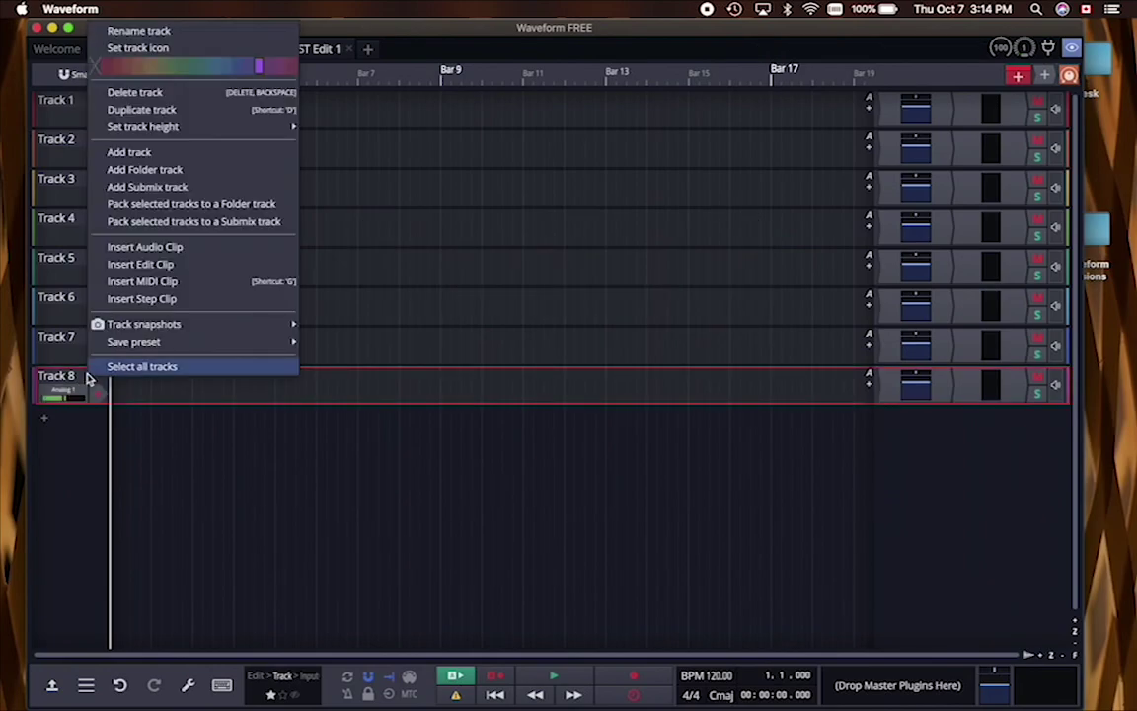
Delete Tracks 8, 7 and 6 from the edit.
{"action": "left_click", "coordinate": [119, 96]}
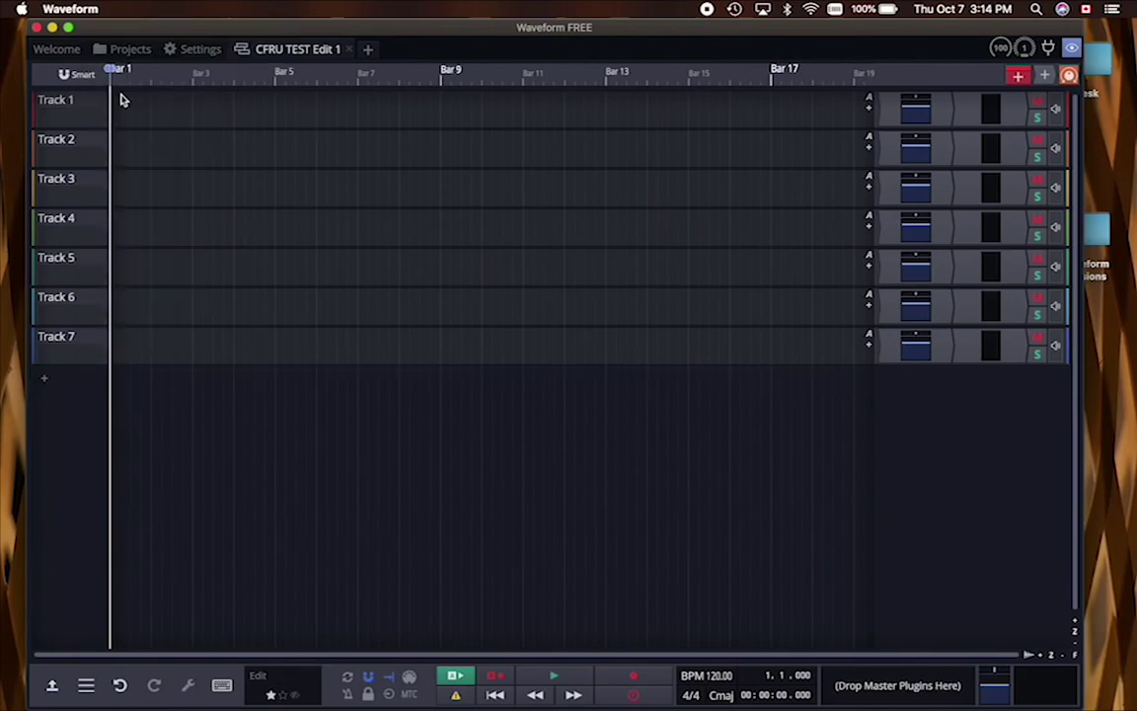
{"action": "right_click", "coordinate": [86, 338]}
{"action": "left_click", "coordinate": [123, 404]}
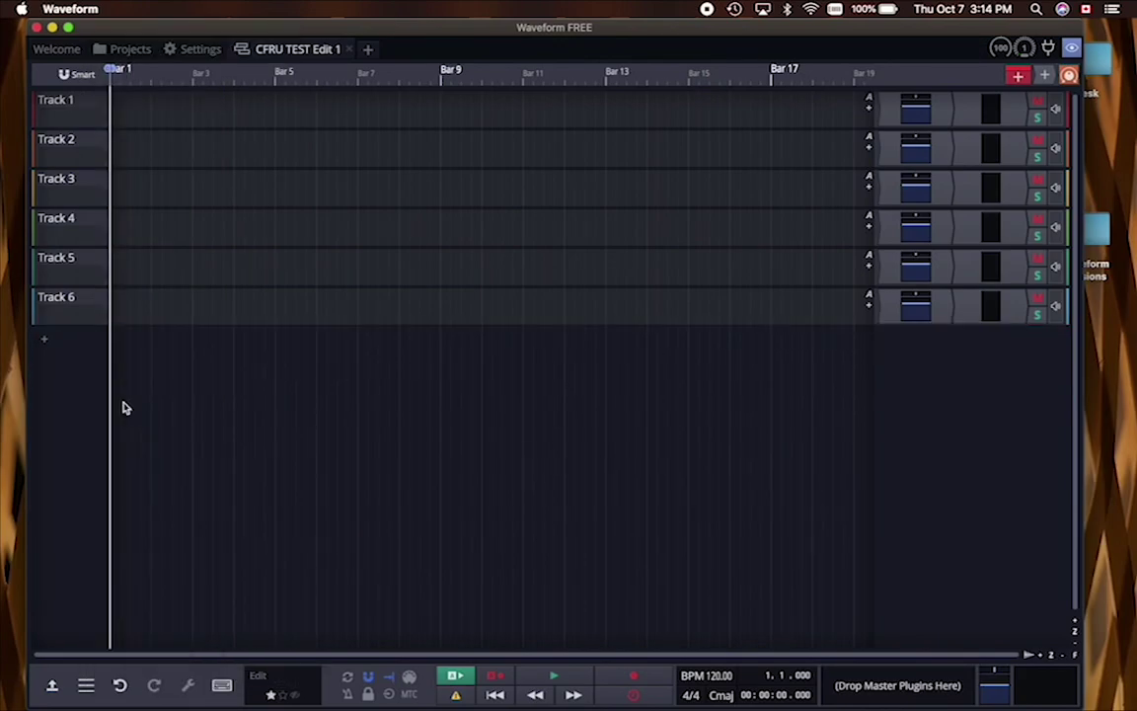
{"action": "right_click", "coordinate": [89, 298]}
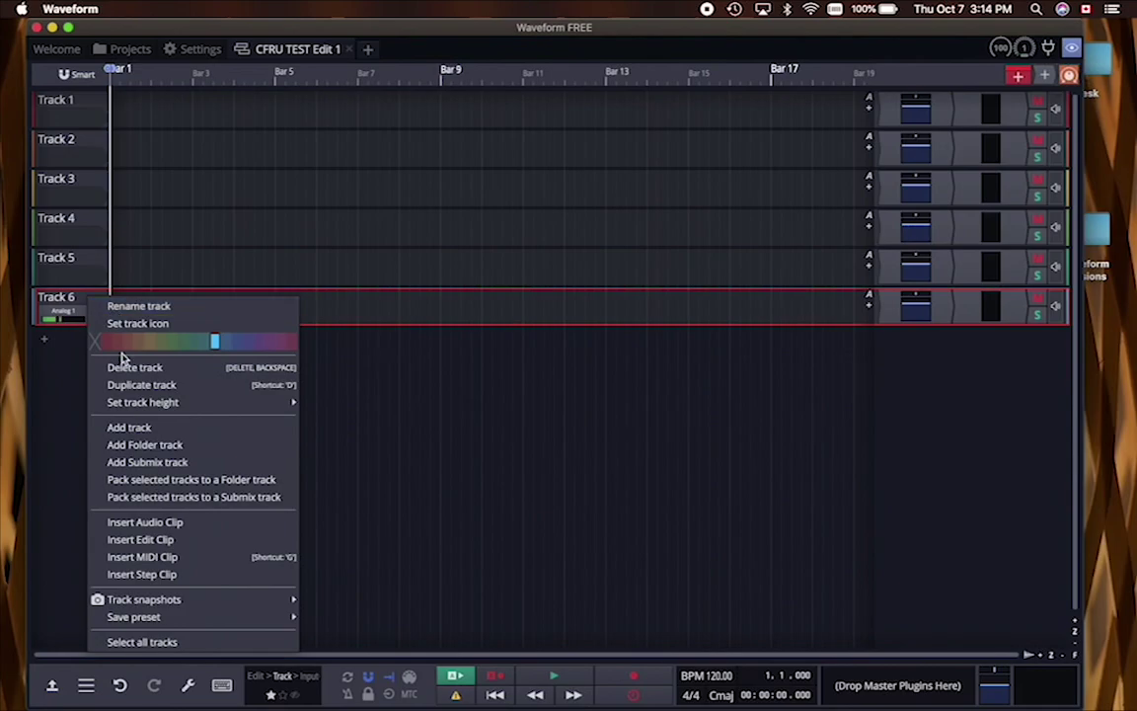
{"action": "left_click", "coordinate": [121, 366]}
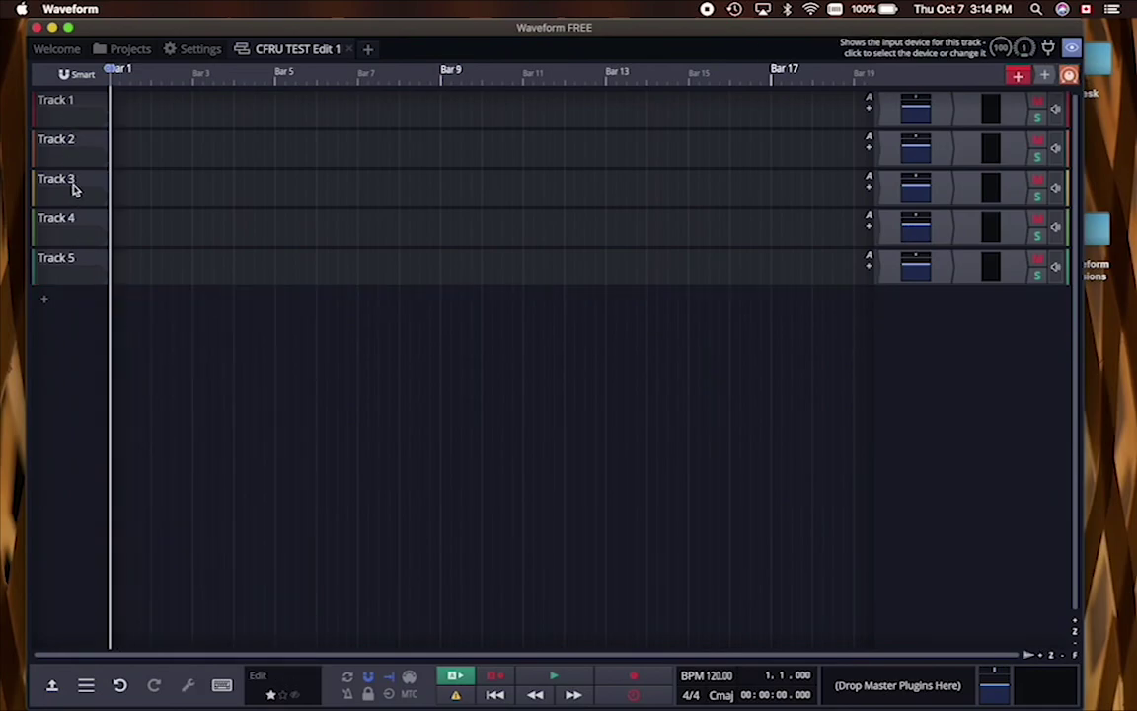
Make Tracks 1 through 5 taller, then select Track 1.
{"action": "mouse_move", "coordinate": [76, 134]}
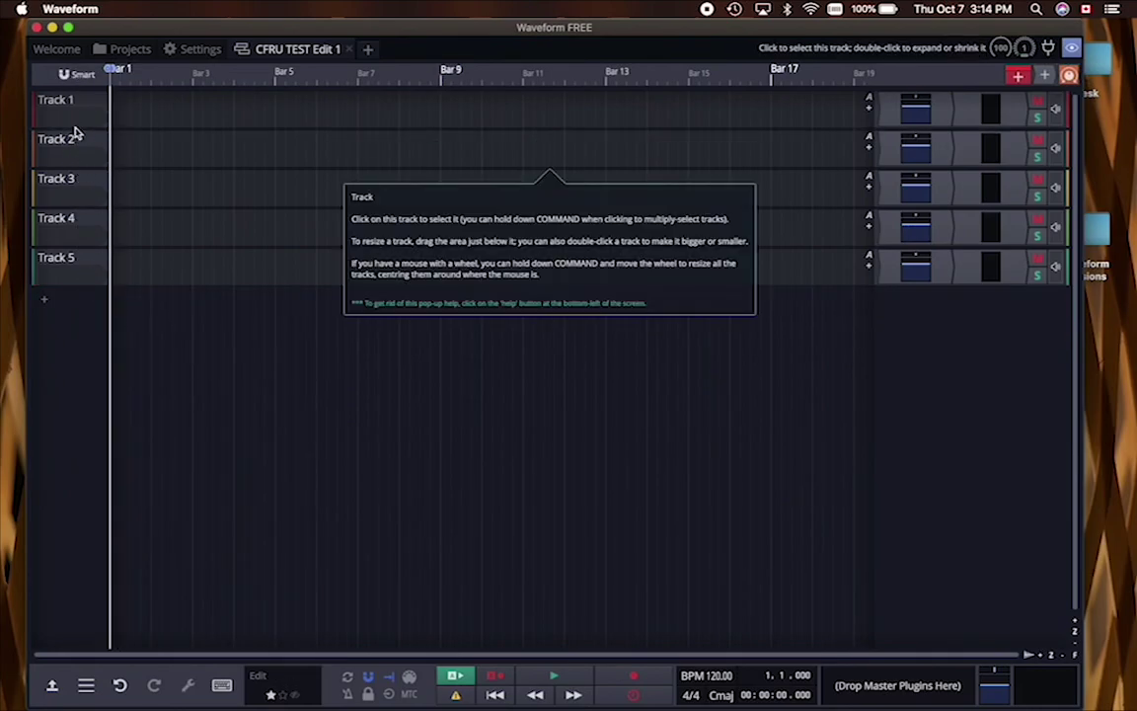
{"action": "left_click_drag", "start_coordinate": [74, 122], "coordinate": [74, 170]}
{"action": "mouse_move", "coordinate": [80, 216]}
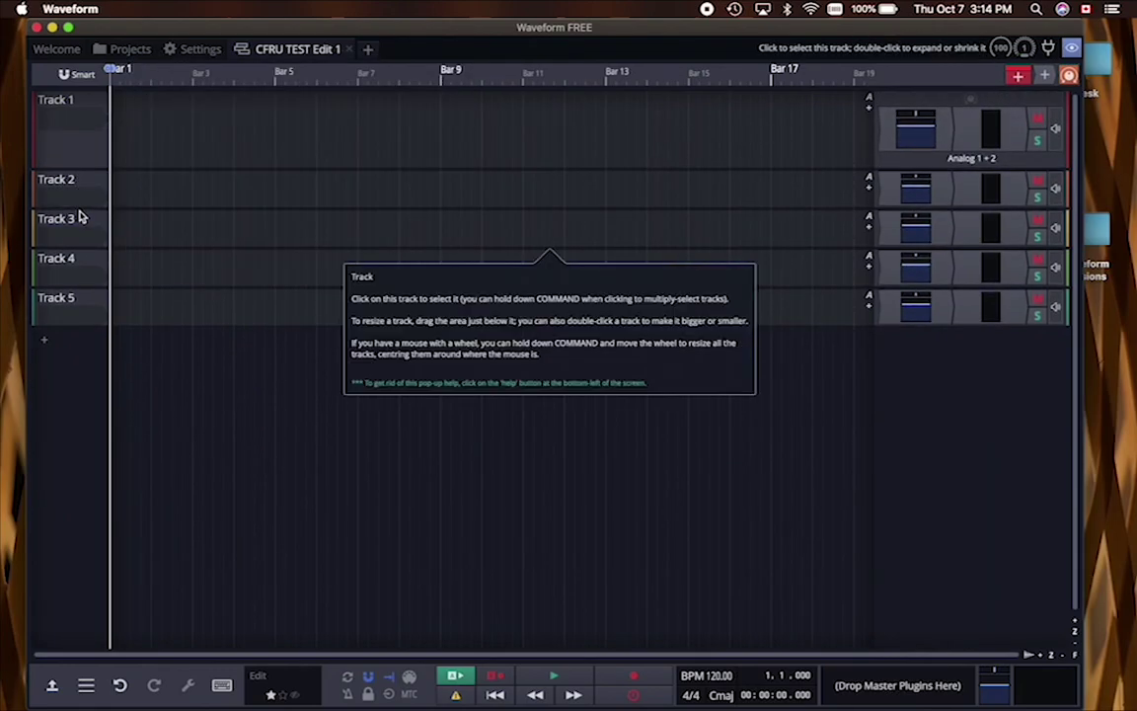
{"action": "left_click_drag", "start_coordinate": [79, 209], "coordinate": [84, 333]}
{"action": "left_click", "coordinate": [84, 380]}
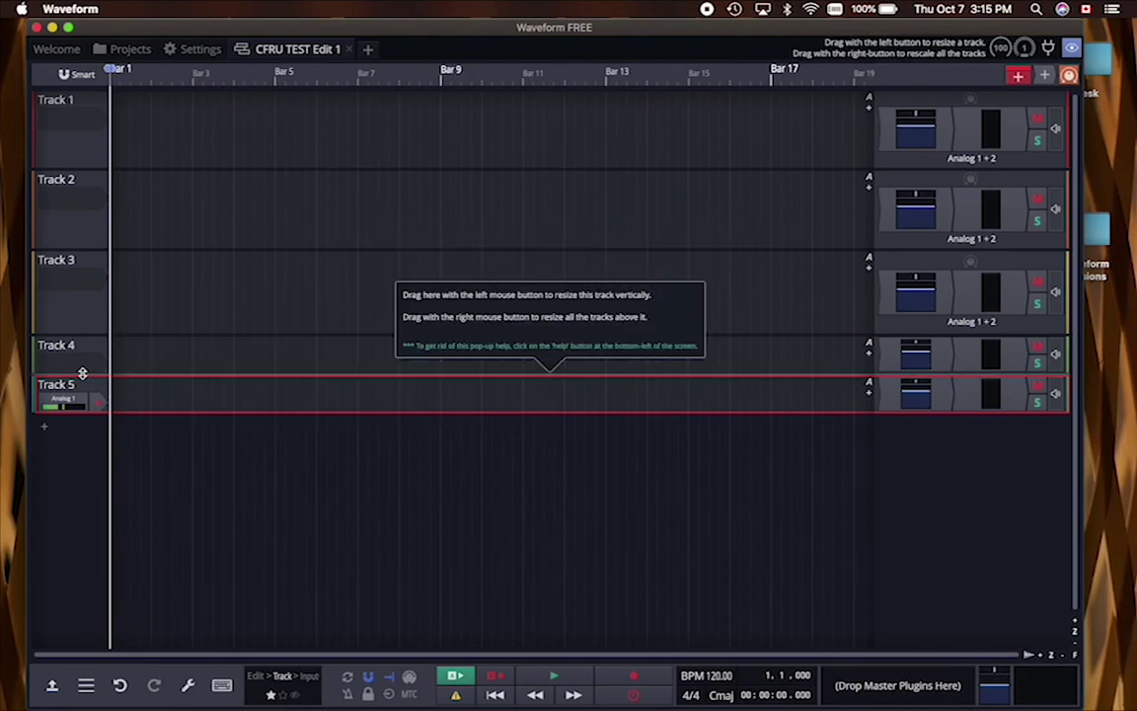
{"action": "left_click_drag", "start_coordinate": [84, 373], "coordinate": [83, 431]}
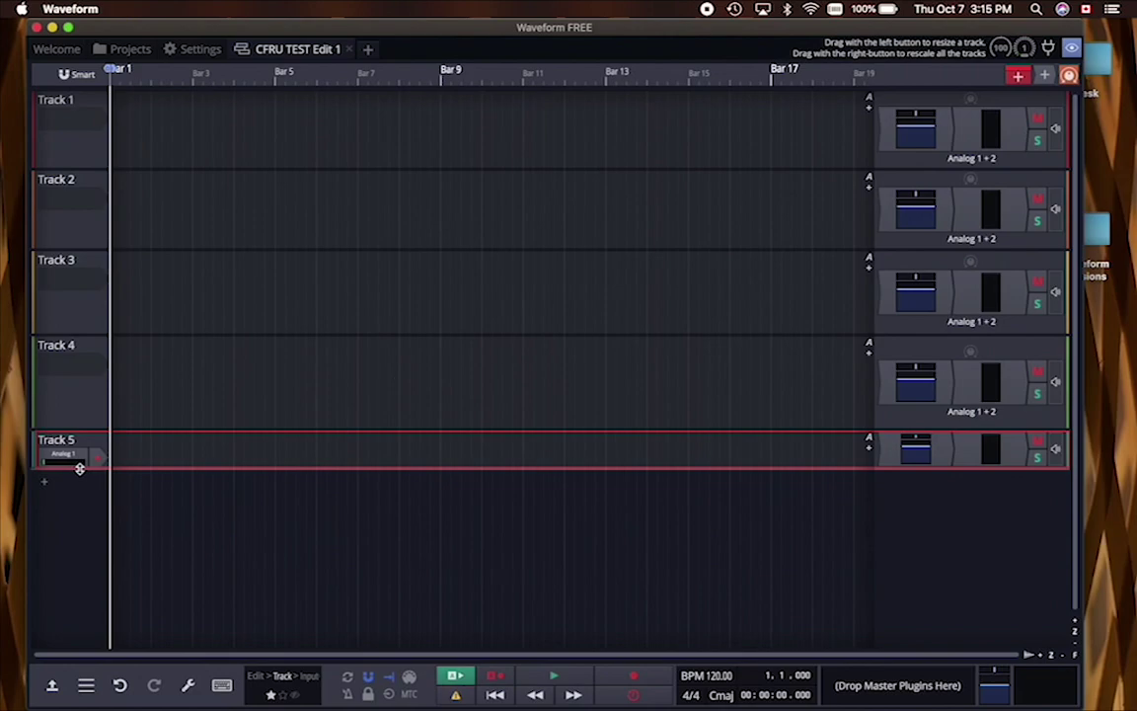
{"action": "left_click_drag", "start_coordinate": [79, 468], "coordinate": [80, 520]}
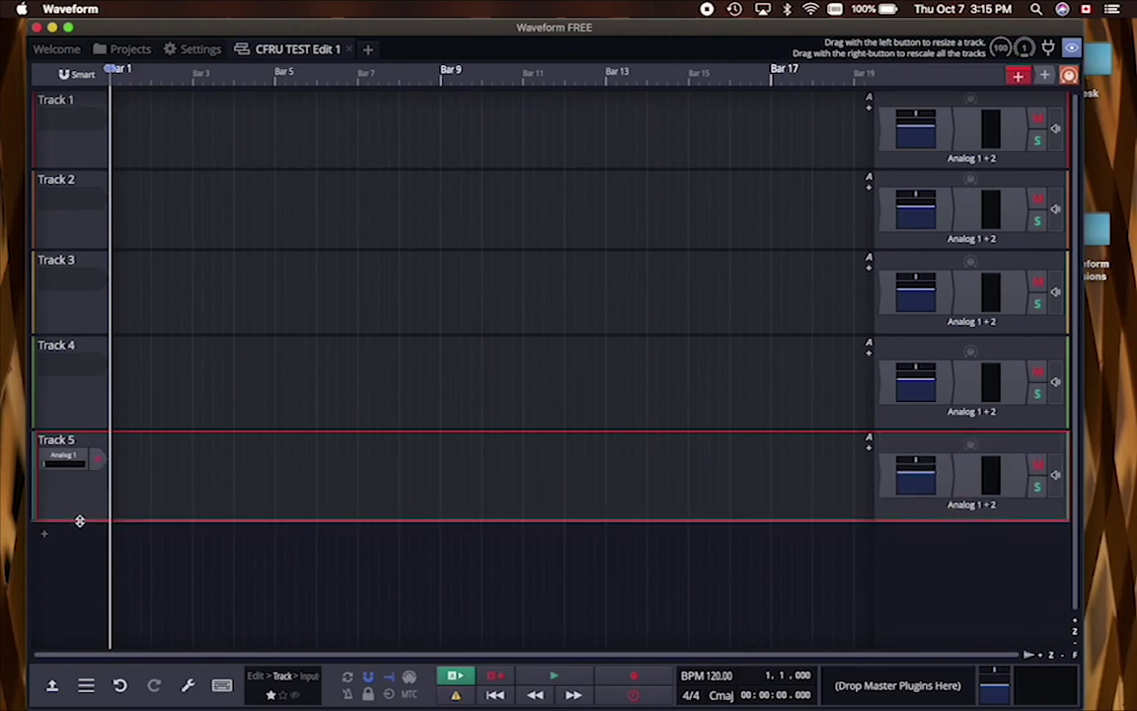
{"action": "left_click", "coordinate": [47, 103]}
Rename Track 1 to 'Voice 1', then select Track 2 and the Voice 1 track.
{"action": "right_click", "coordinate": [47, 103]}
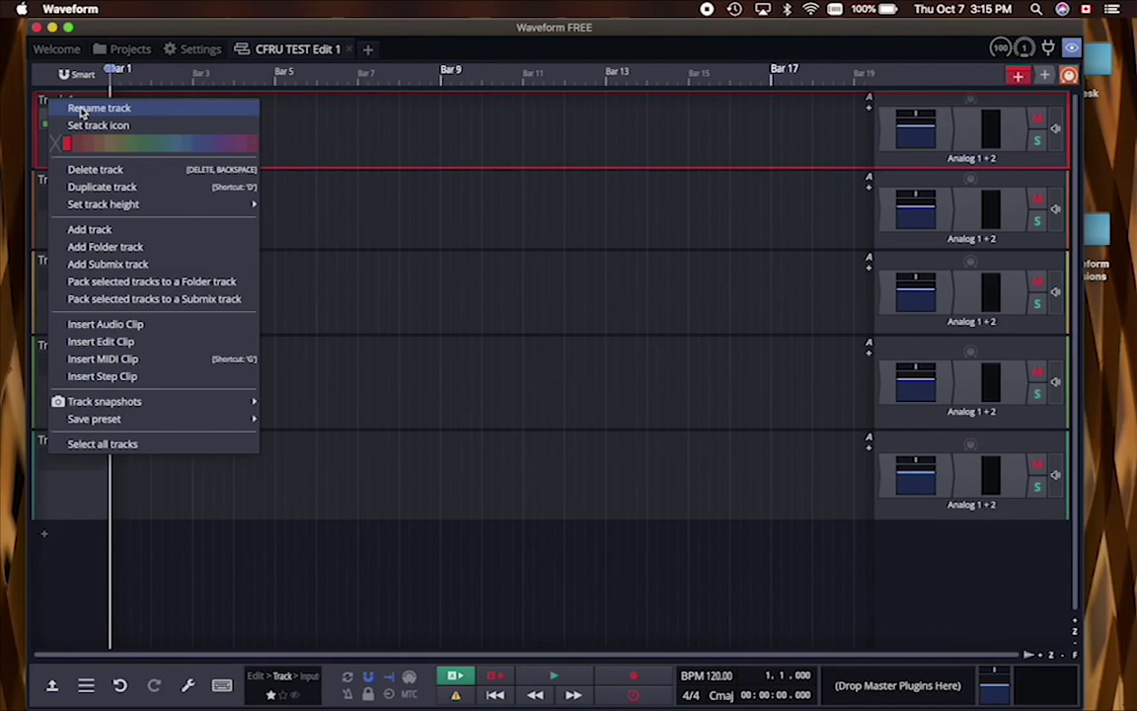
{"action": "left_click", "coordinate": [82, 109]}
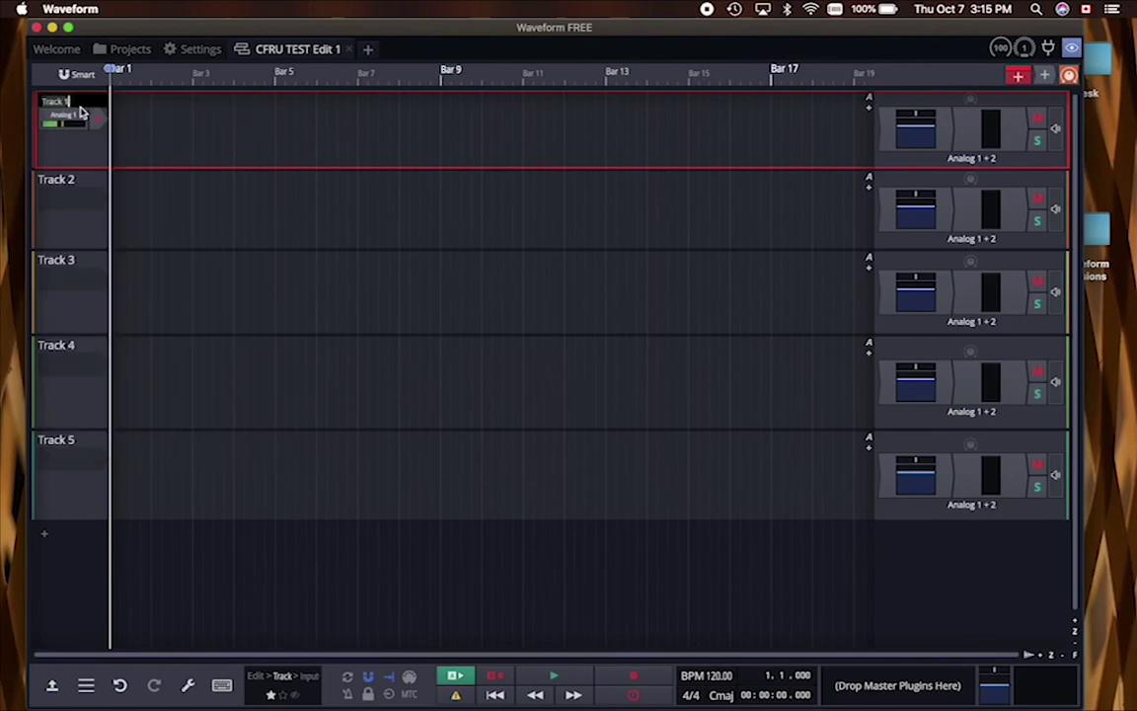
{"action": "type", "text": "Voice"}
{"action": "key", "text": "Return"}
{"action": "left_click", "coordinate": [64, 184]}
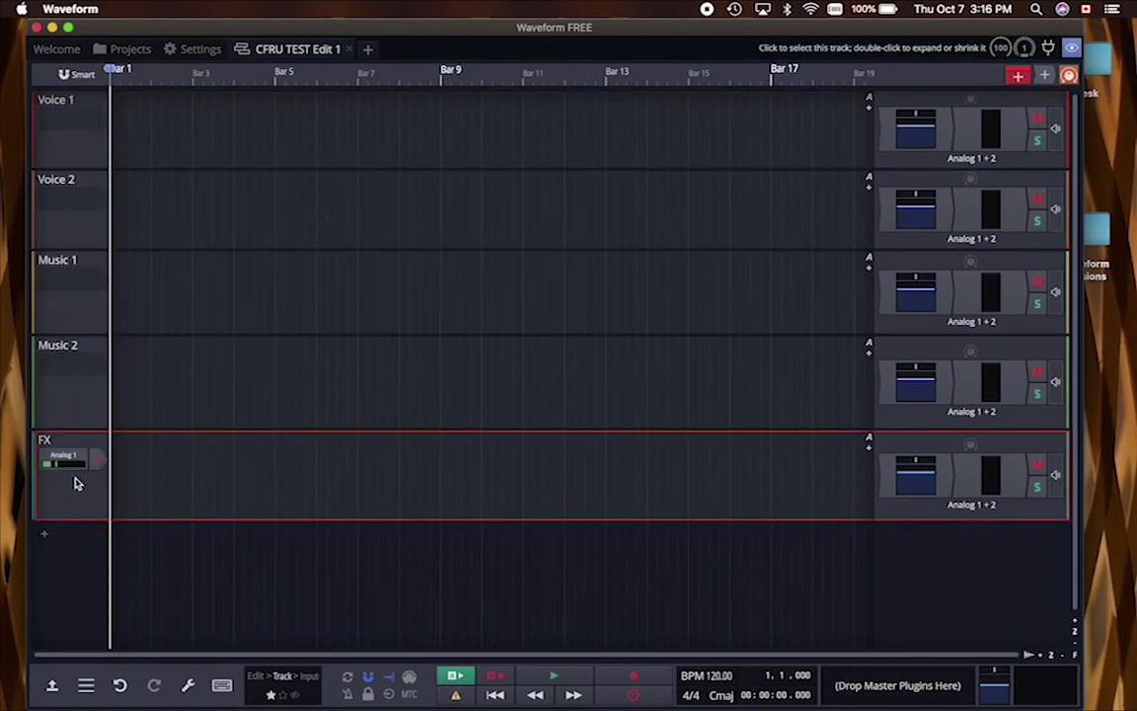
{"action": "left_click", "coordinate": [79, 99]}
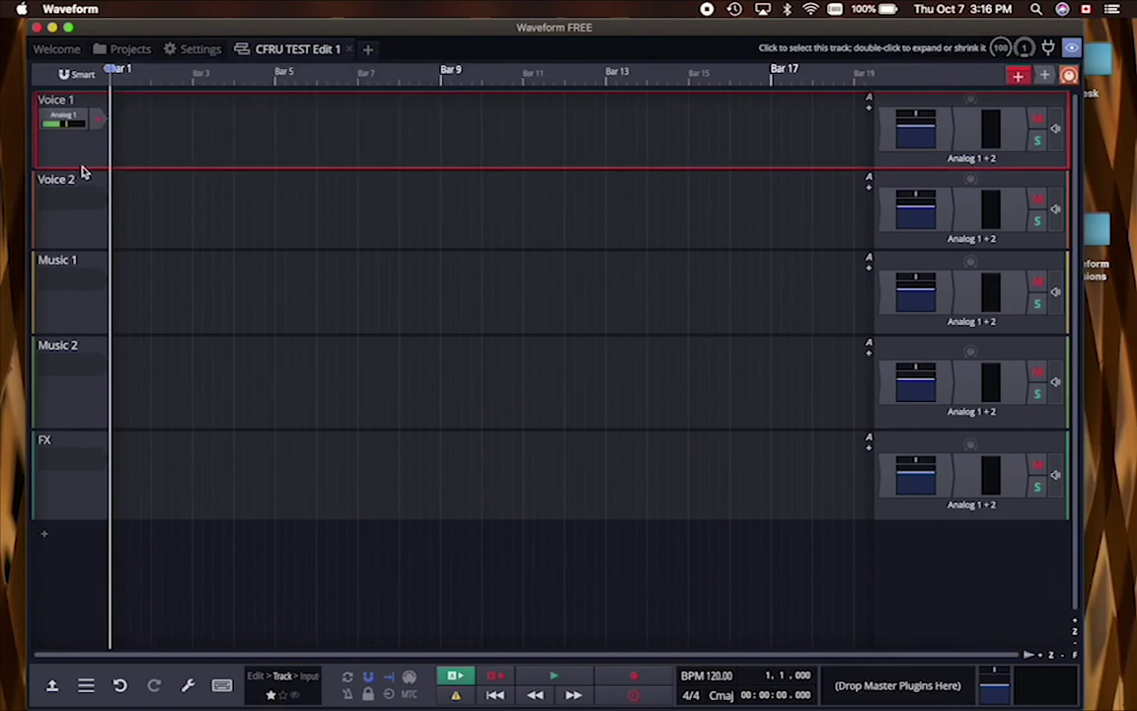
Confirm Voice 1's input stays set to Analog 1.
{"action": "left_click", "coordinate": [71, 117]}
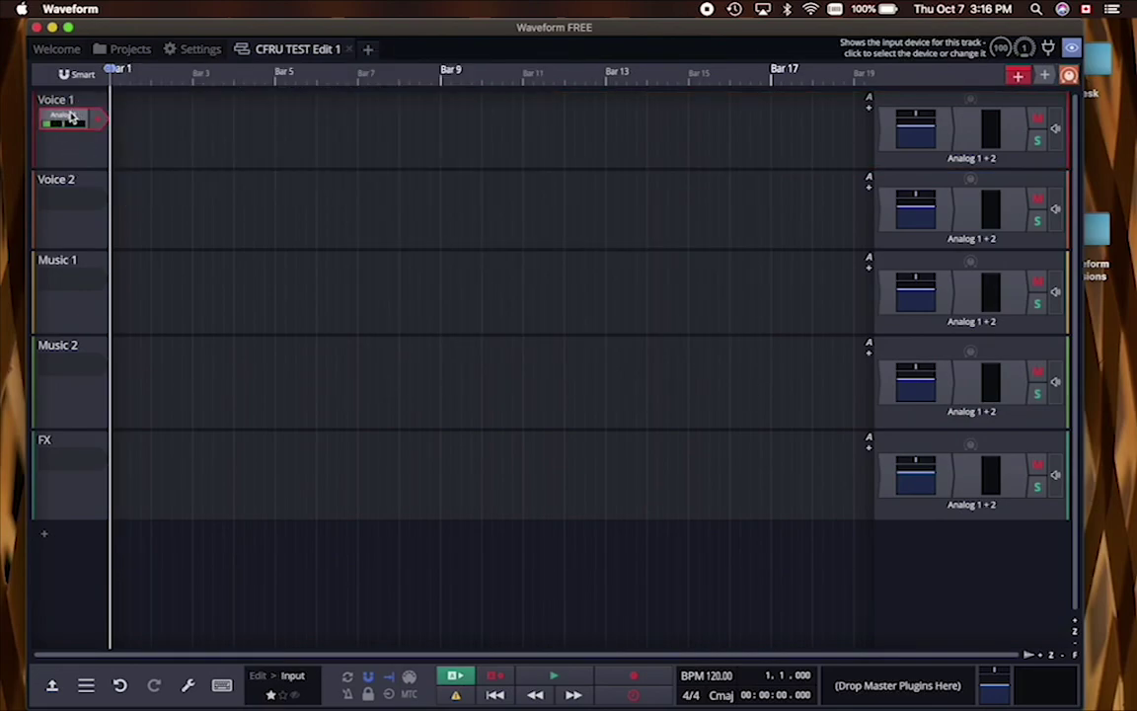
{"action": "left_click", "coordinate": [71, 116]}
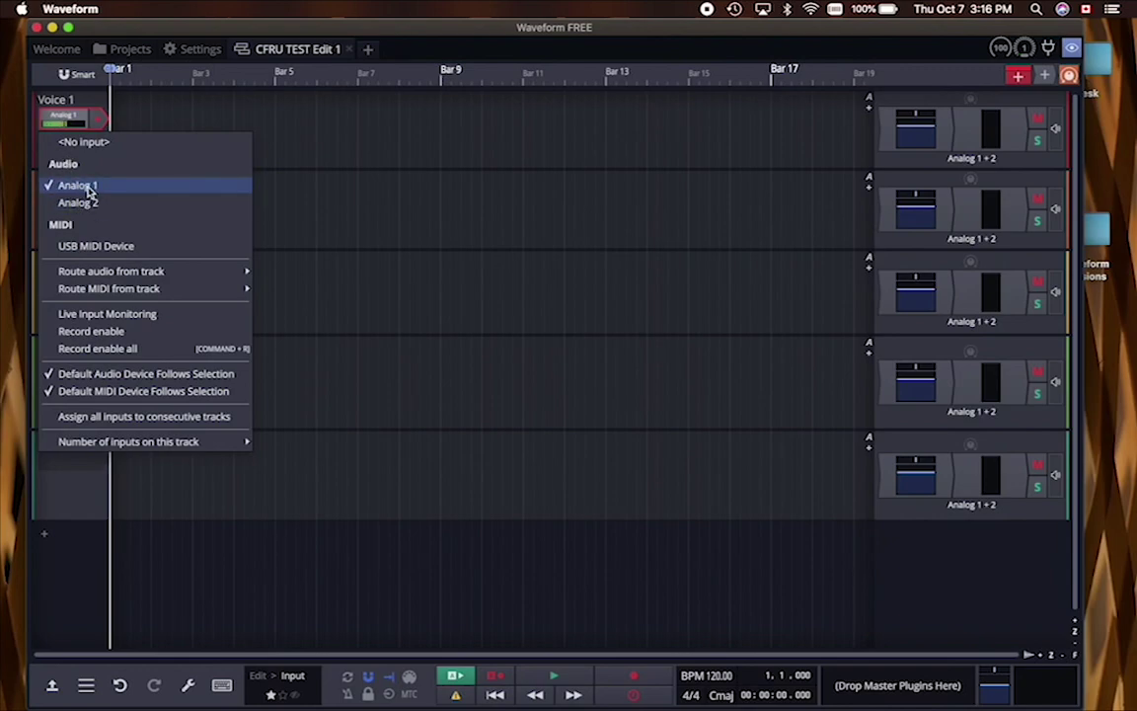
{"action": "left_click", "coordinate": [84, 103]}
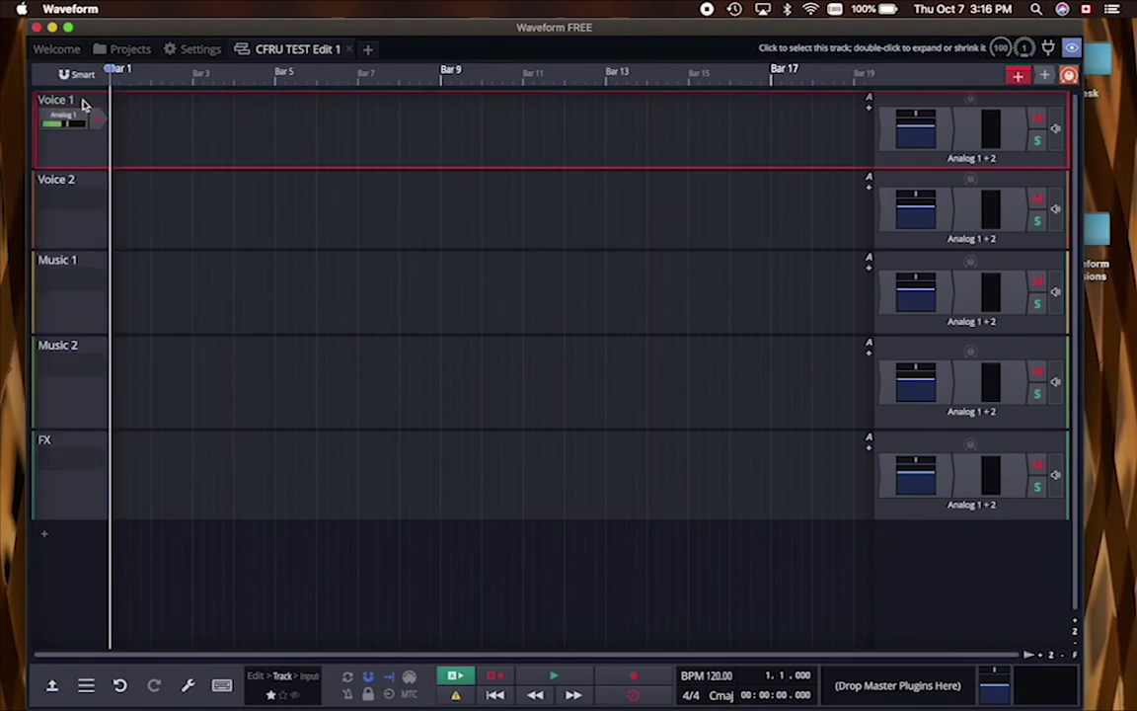
Reselect the Voice 1 track and bring up the main menu with its track actions.
{"action": "left_click", "coordinate": [82, 180]}
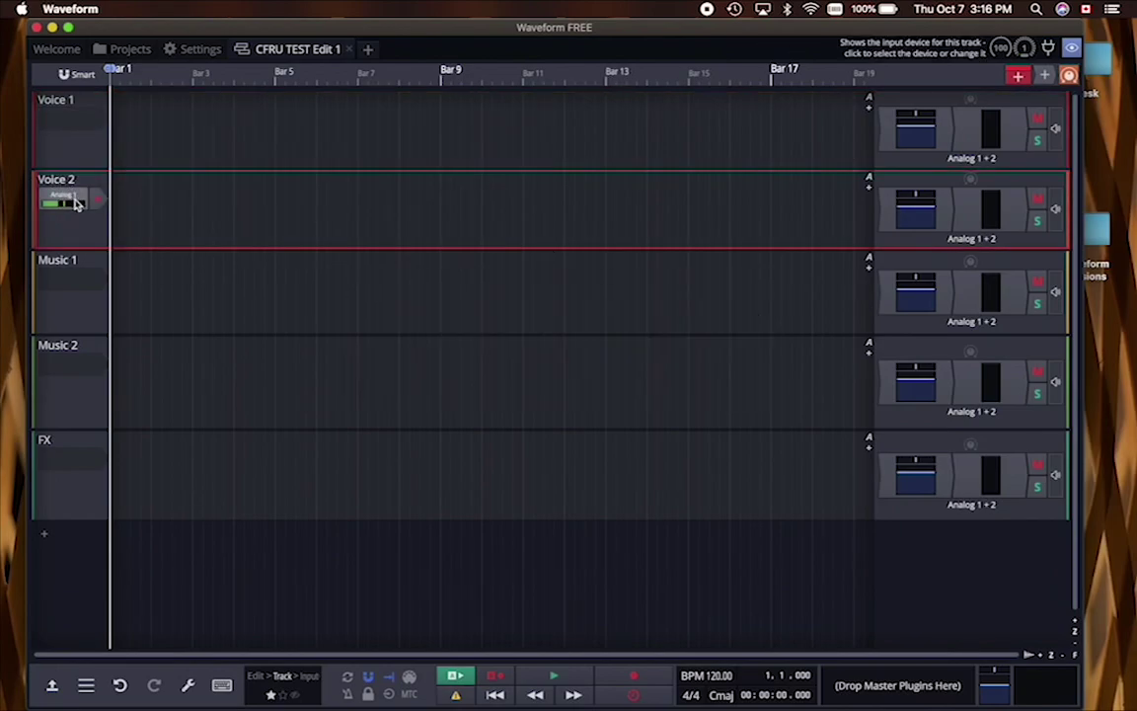
{"action": "left_click", "coordinate": [85, 158]}
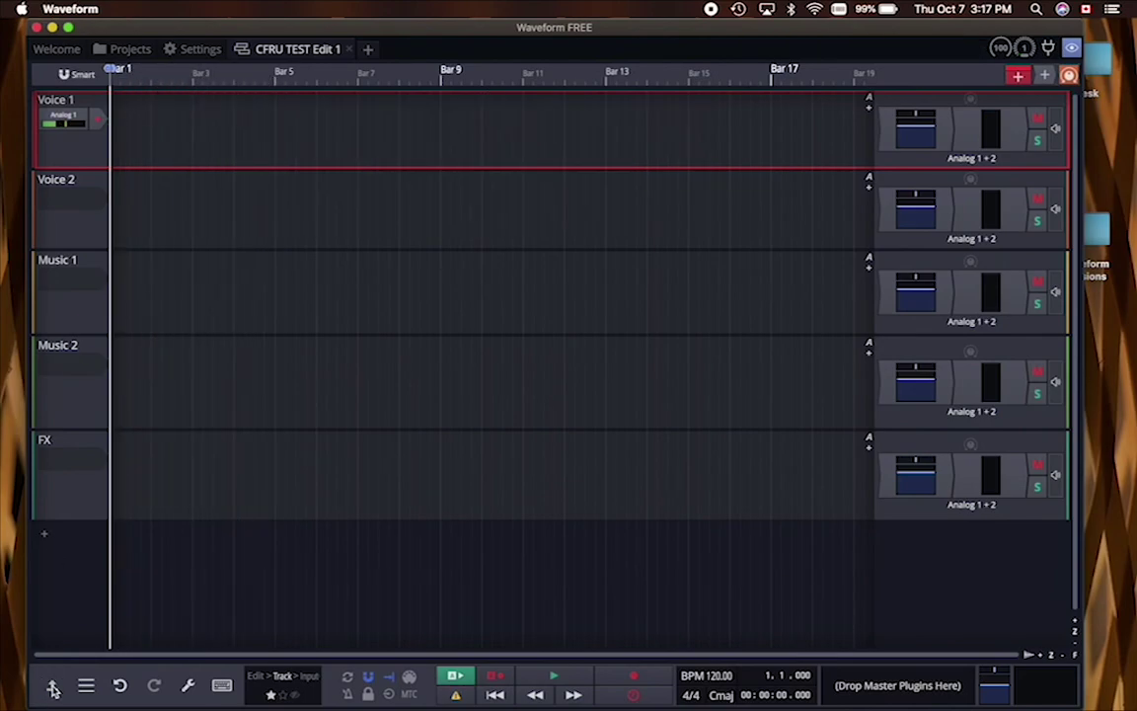
{"action": "left_click", "coordinate": [53, 689]}
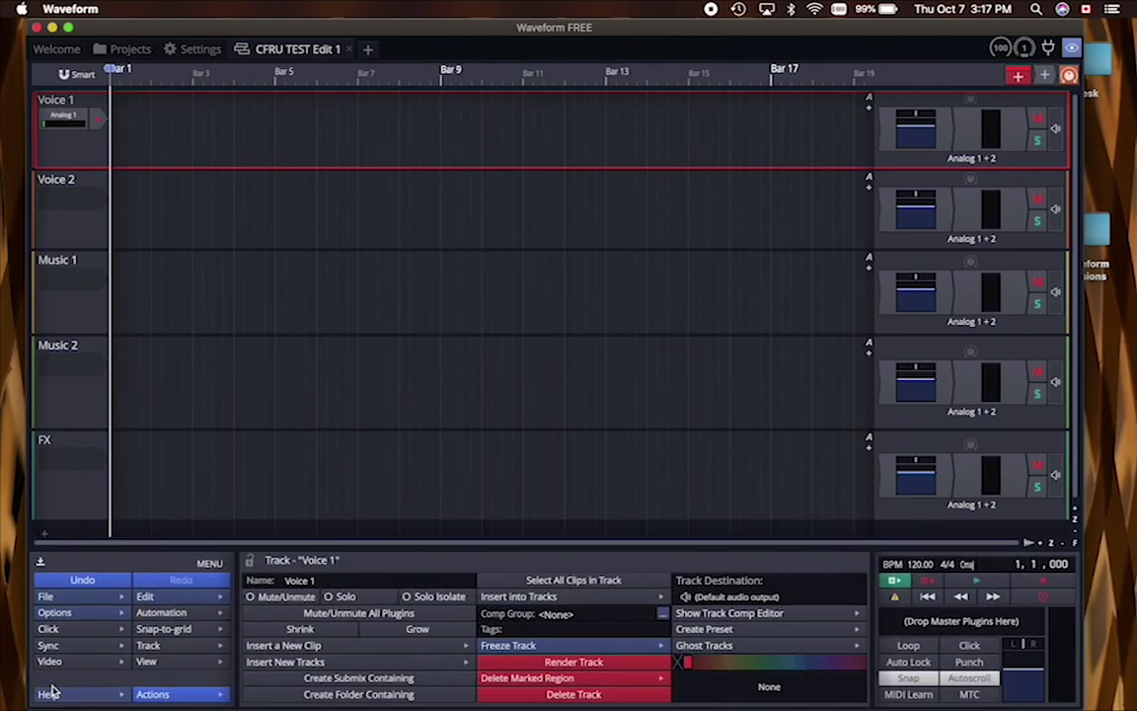
Switch the View timebase to Seconds so the ruler reads in seconds.
{"action": "left_click", "coordinate": [179, 668]}
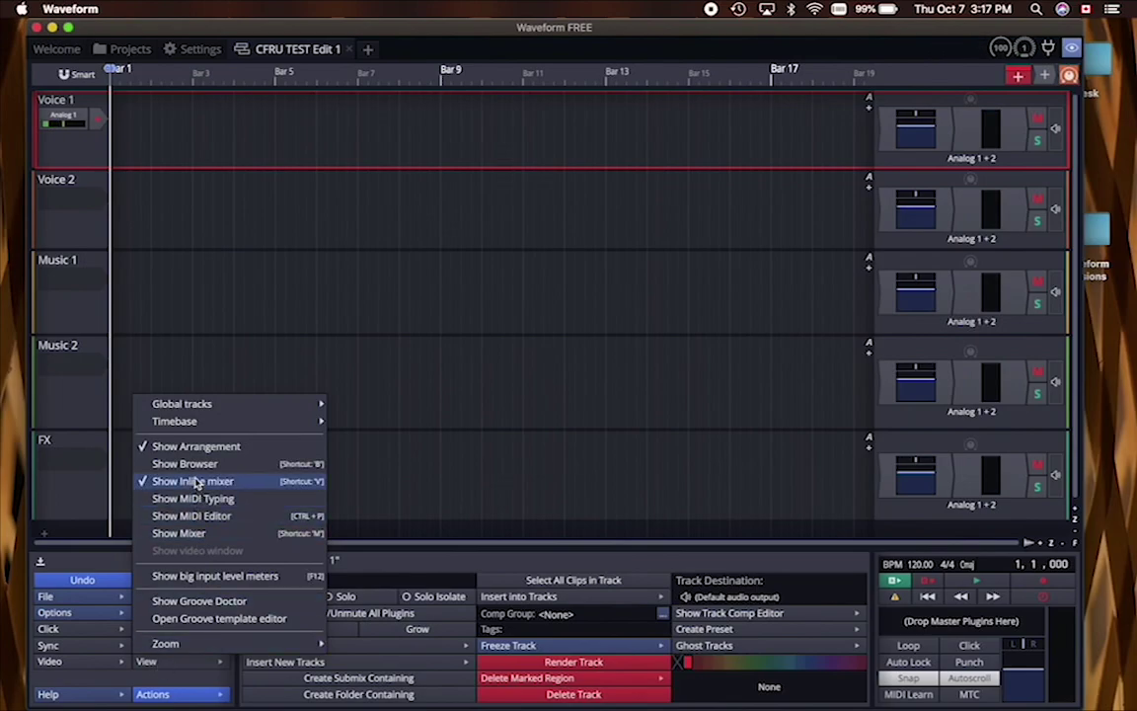
{"action": "mouse_move", "coordinate": [177, 425]}
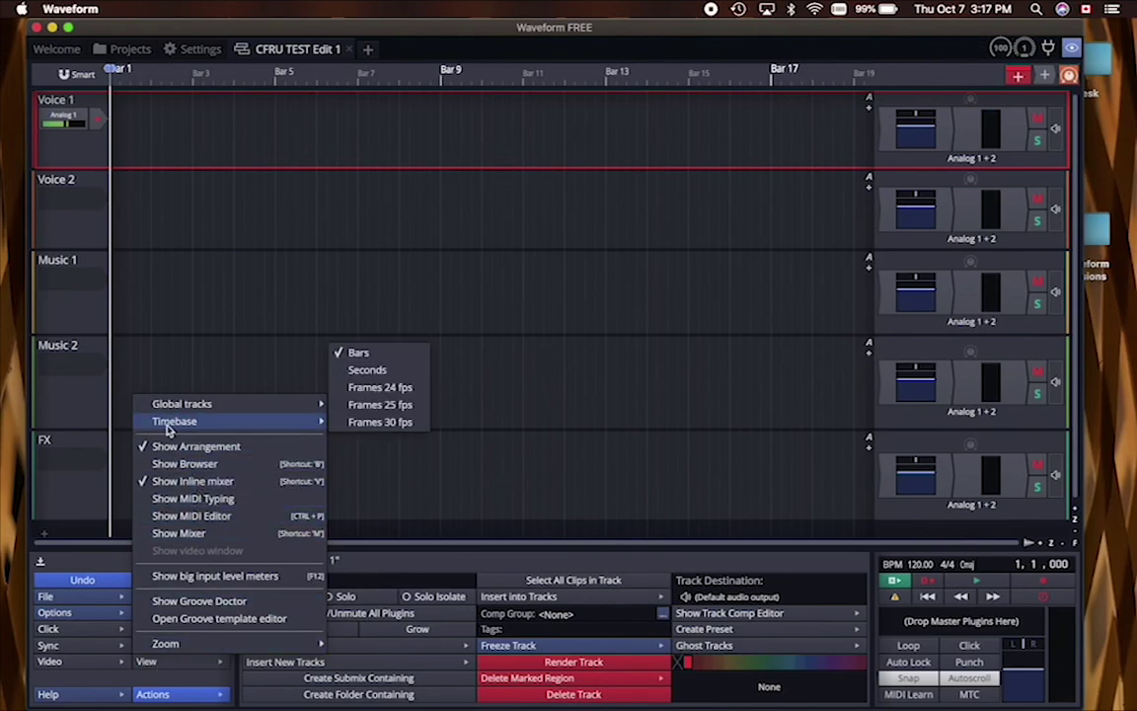
{"action": "left_click", "coordinate": [371, 370]}
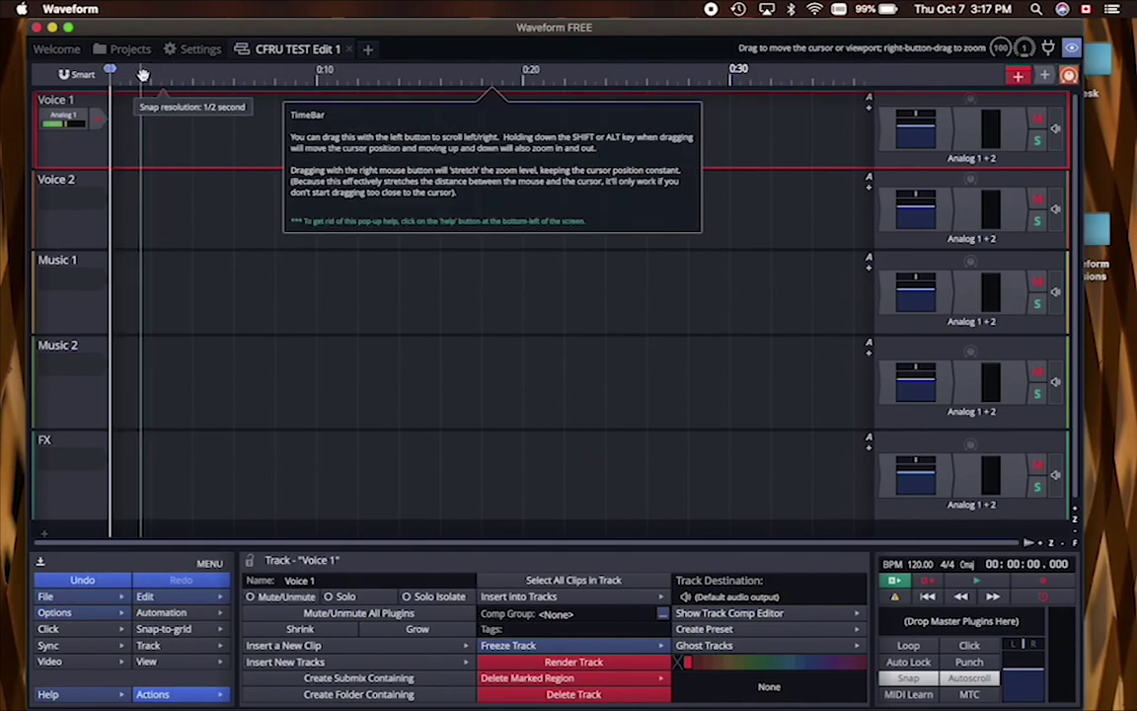
Uncheck Snap-to-grid so clips can be placed freely.
{"action": "left_click", "coordinate": [160, 632]}
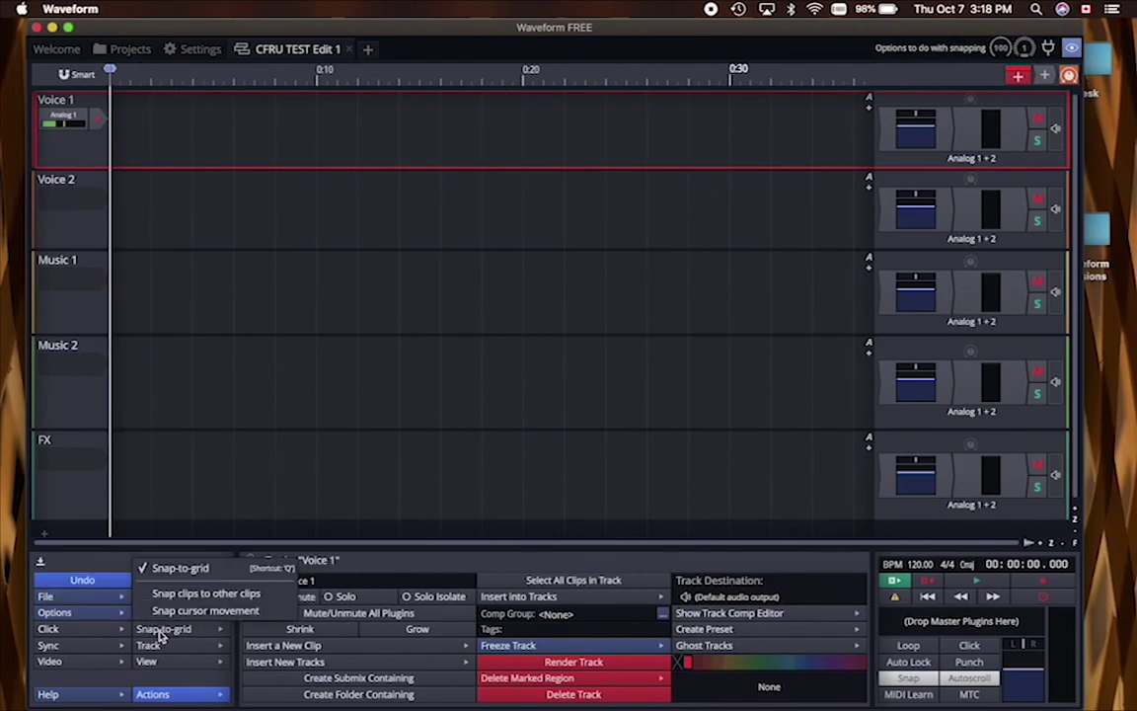
{"action": "left_click", "coordinate": [180, 570]}
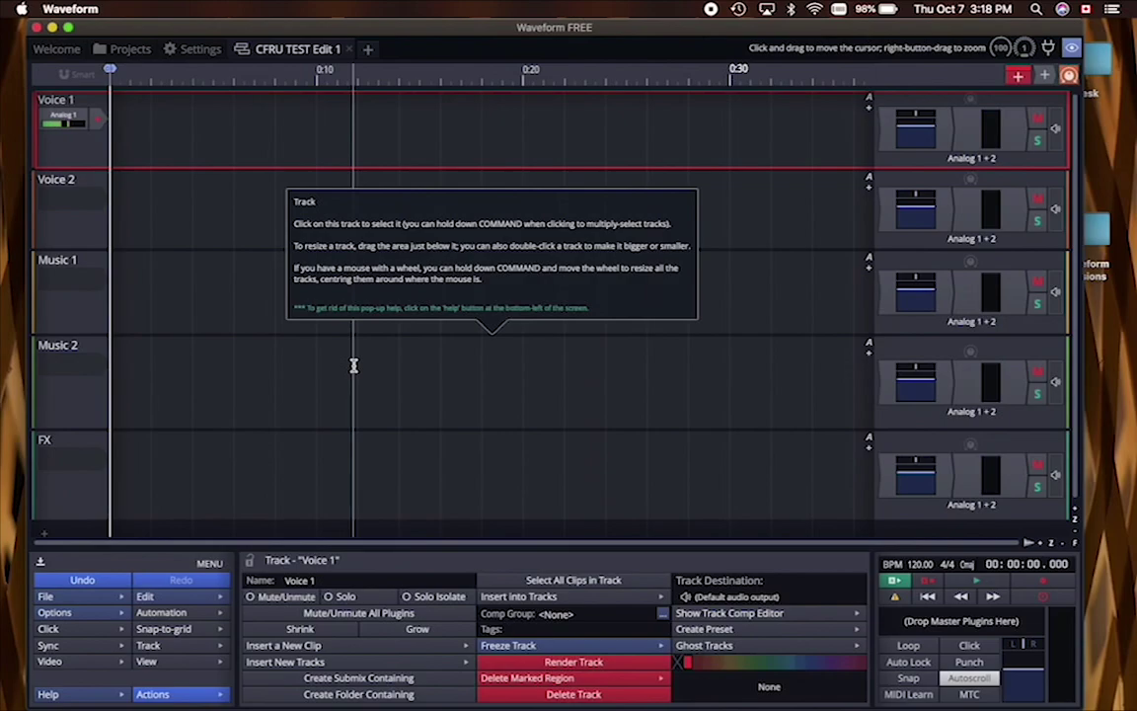
Save the edit as template 'MY SHOW' described 'My Show Layout', then close the test edit.
{"action": "left_click", "coordinate": [50, 598]}
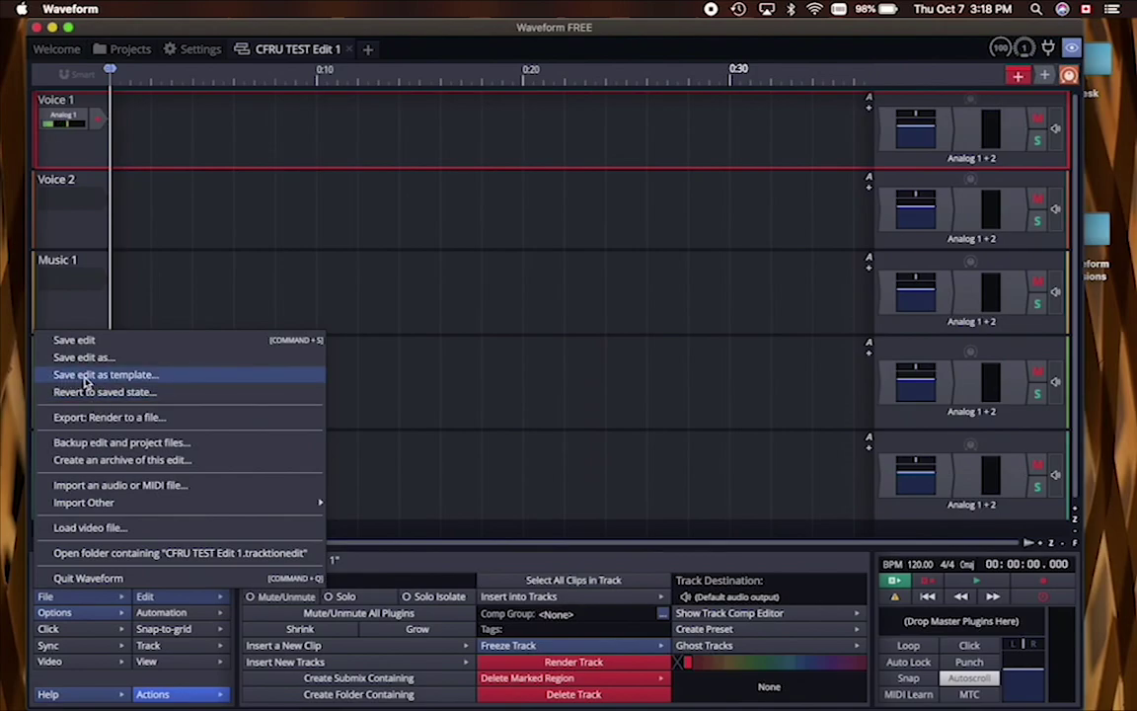
{"action": "left_click", "coordinate": [86, 375]}
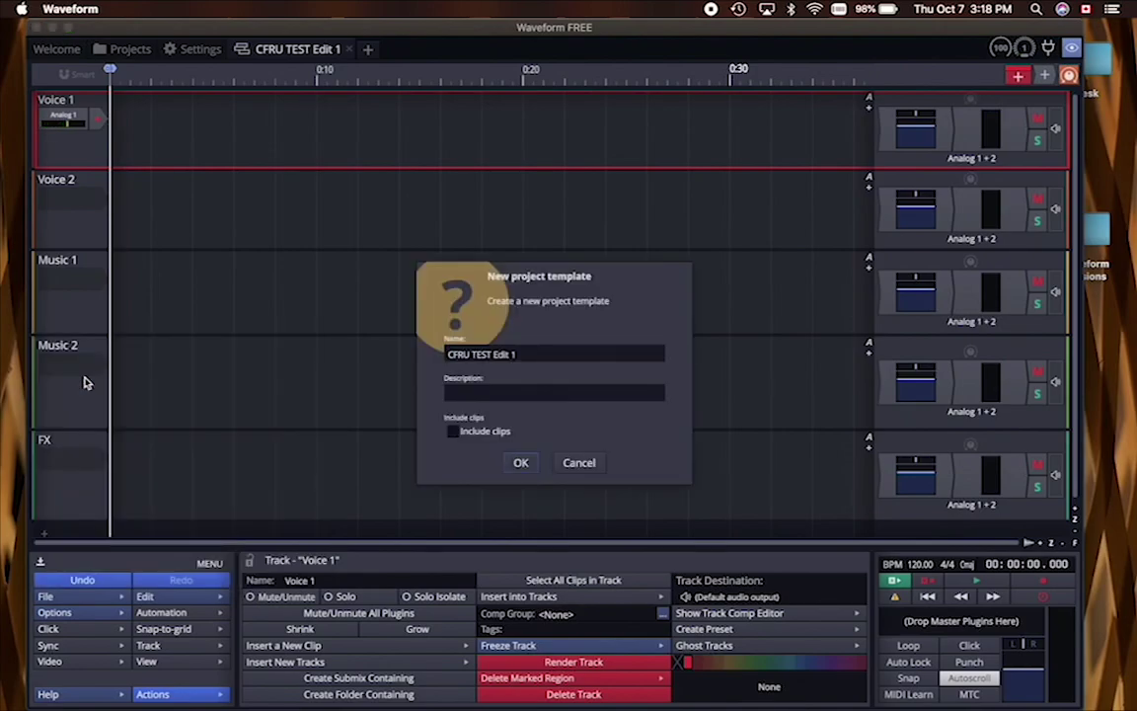
{"action": "left_click", "coordinate": [531, 356]}
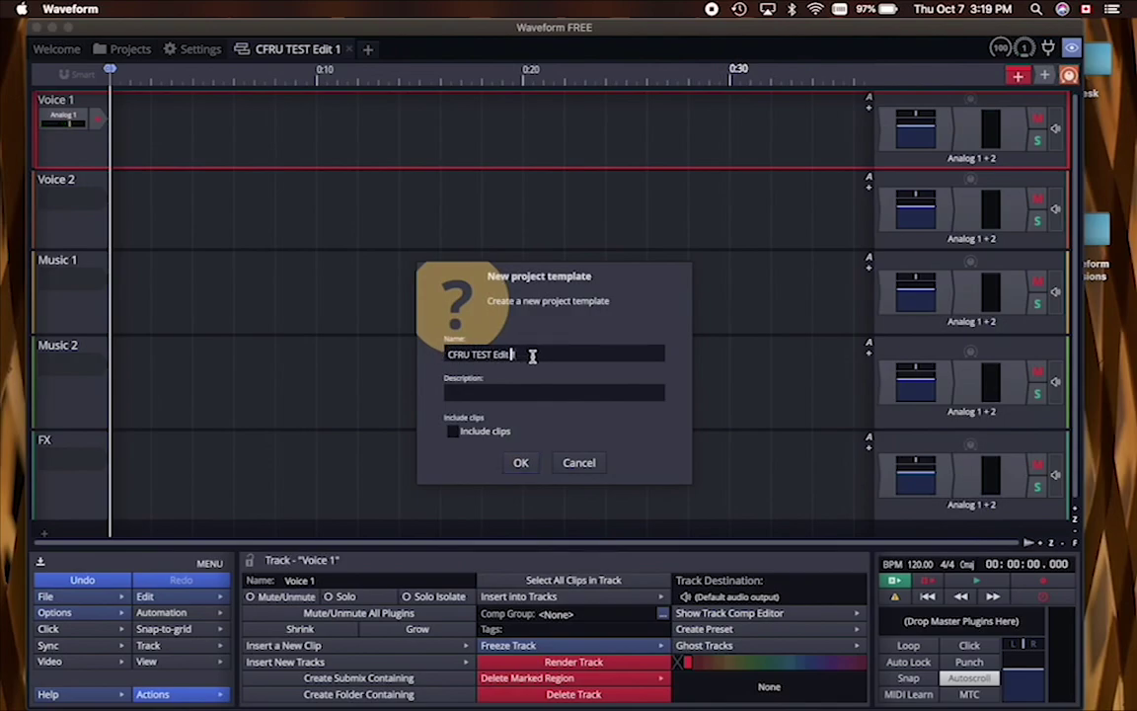
{"action": "key", "text": "super+a"}
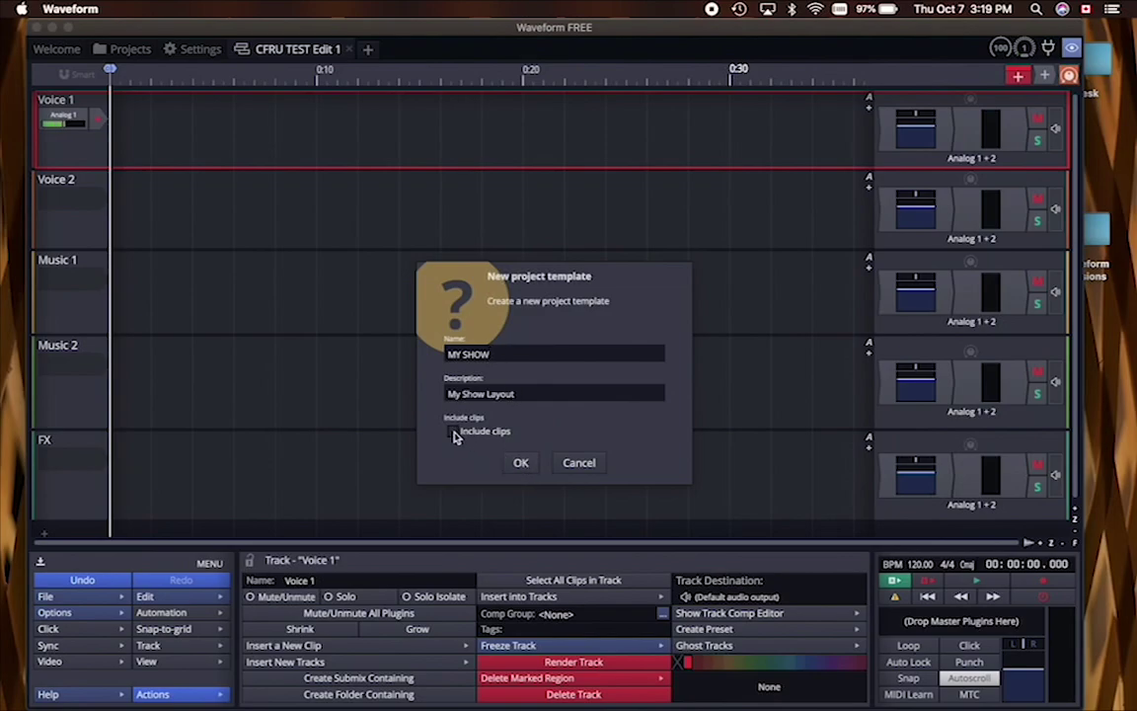
{"action": "left_click", "coordinate": [521, 464]}
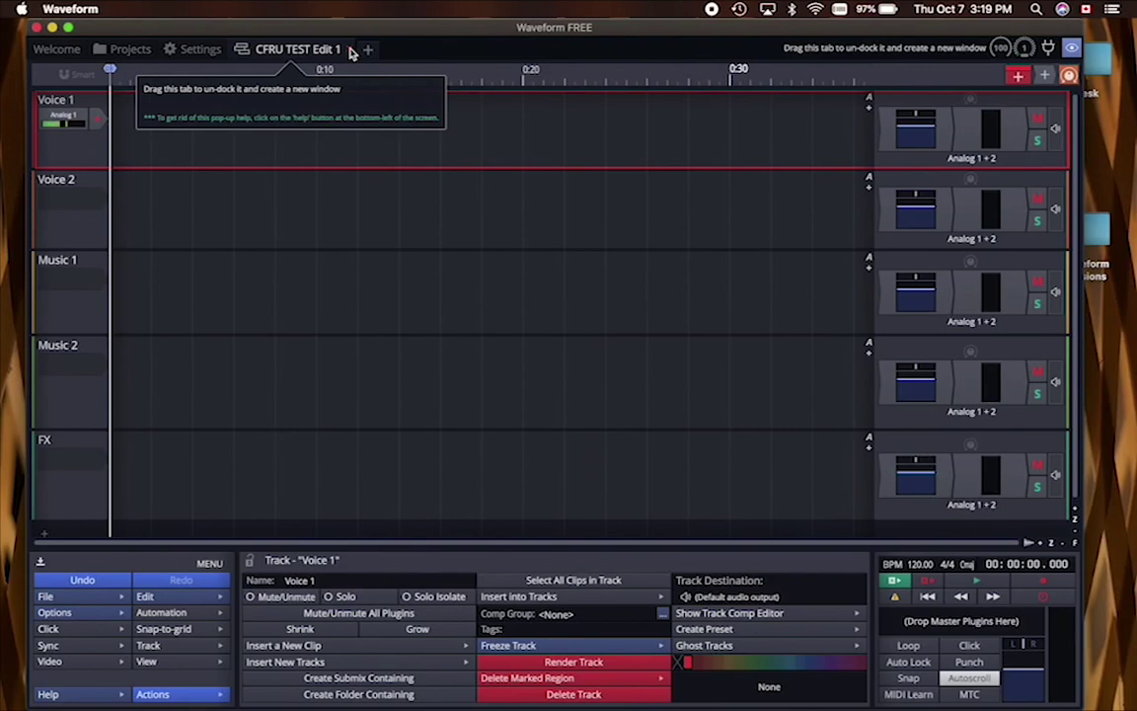
{"action": "left_click", "coordinate": [350, 50]}
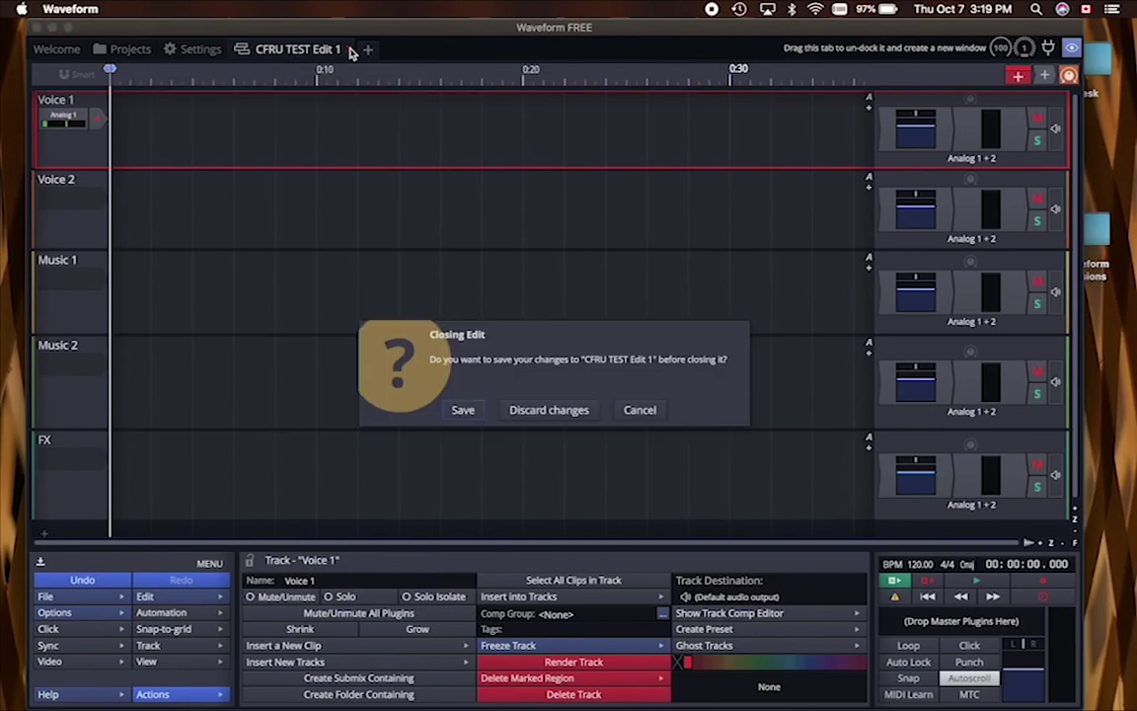
Discard the test edit's changes and create project CFRU 2 from the MY SHOW template.
{"action": "left_click", "coordinate": [544, 407]}
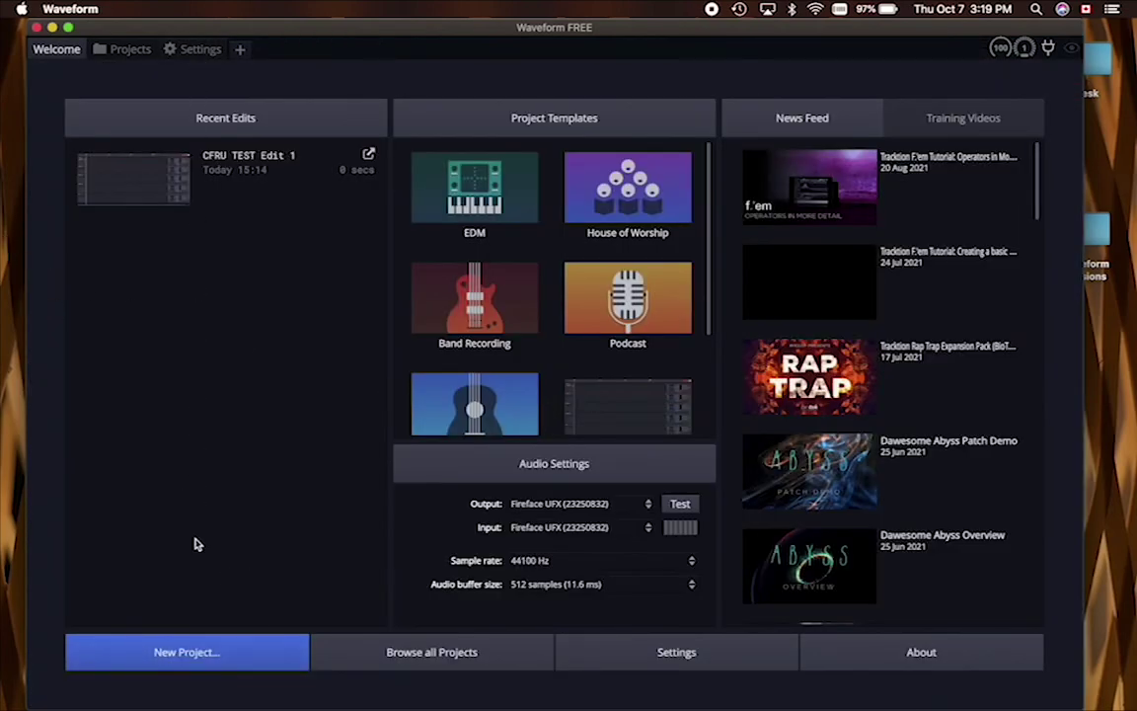
{"action": "left_click", "coordinate": [122, 659]}
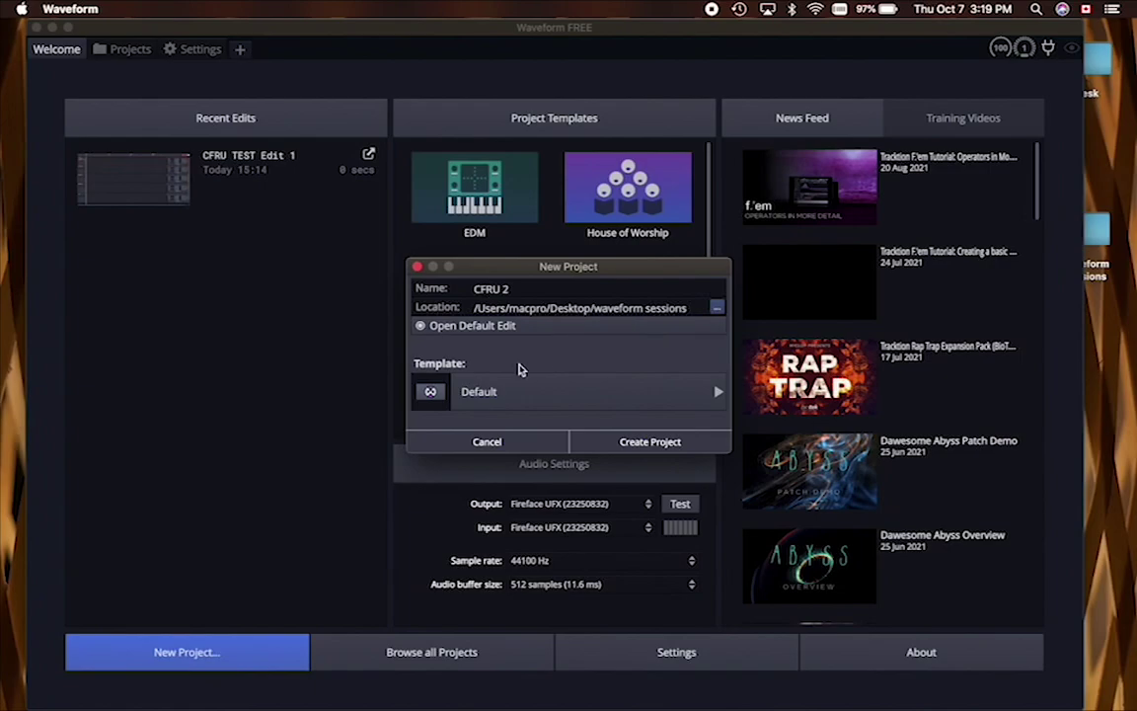
{"action": "left_click", "coordinate": [479, 400]}
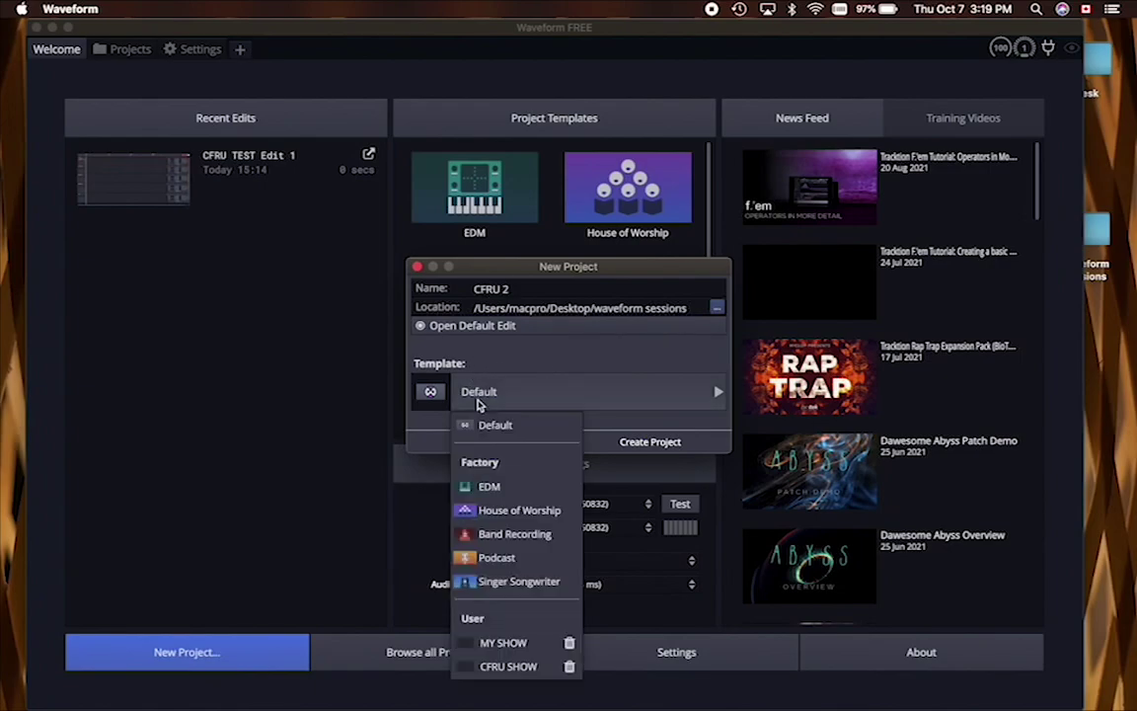
{"action": "left_click", "coordinate": [503, 643]}
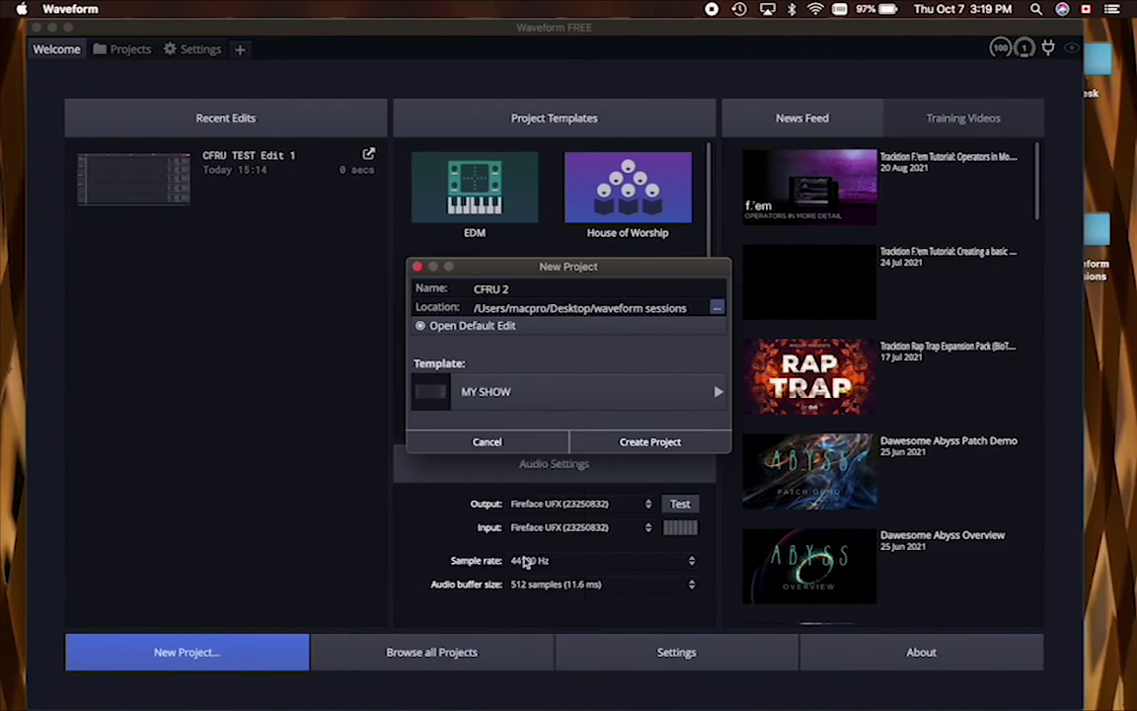
{"action": "left_click", "coordinate": [596, 444]}
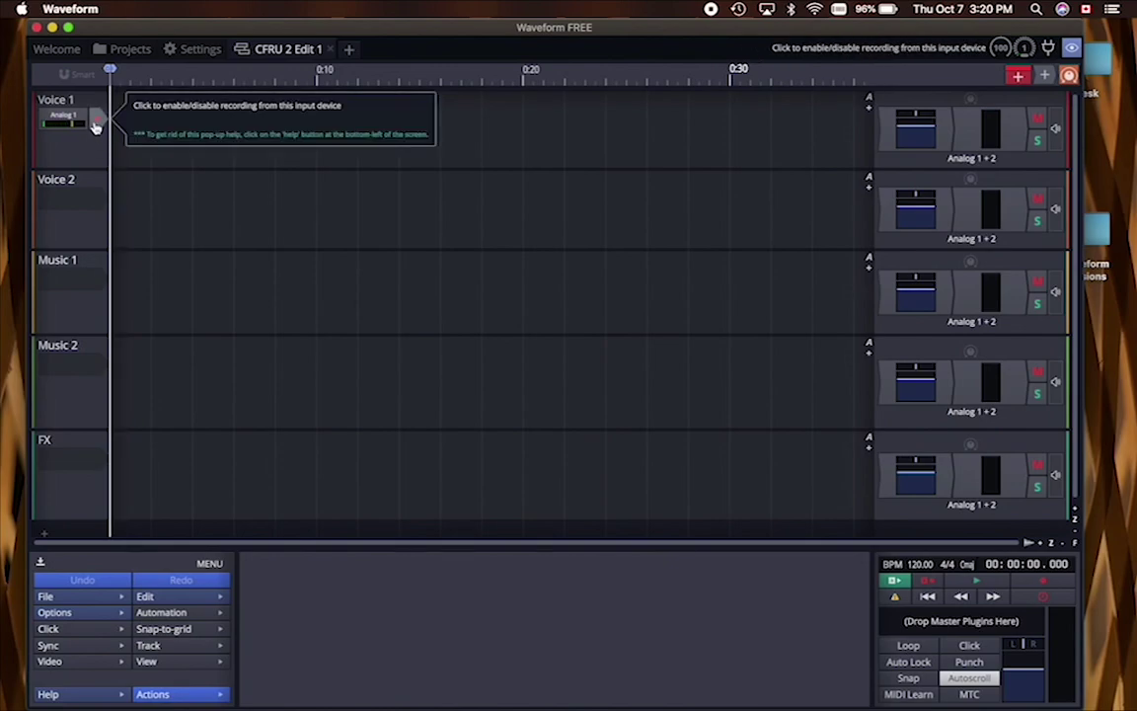
Arm Voice 1 and record a roughly 7.5-second voice clip onto it.
{"action": "left_click", "coordinate": [96, 123]}
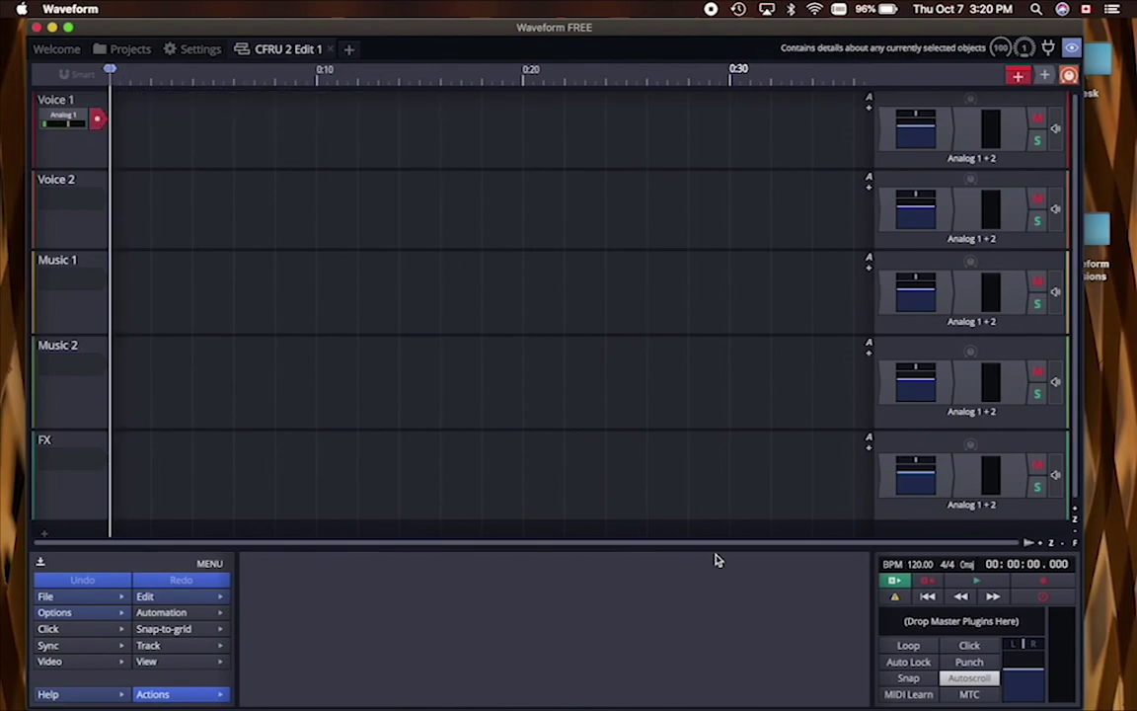
{"action": "left_click", "coordinate": [1039, 587]}
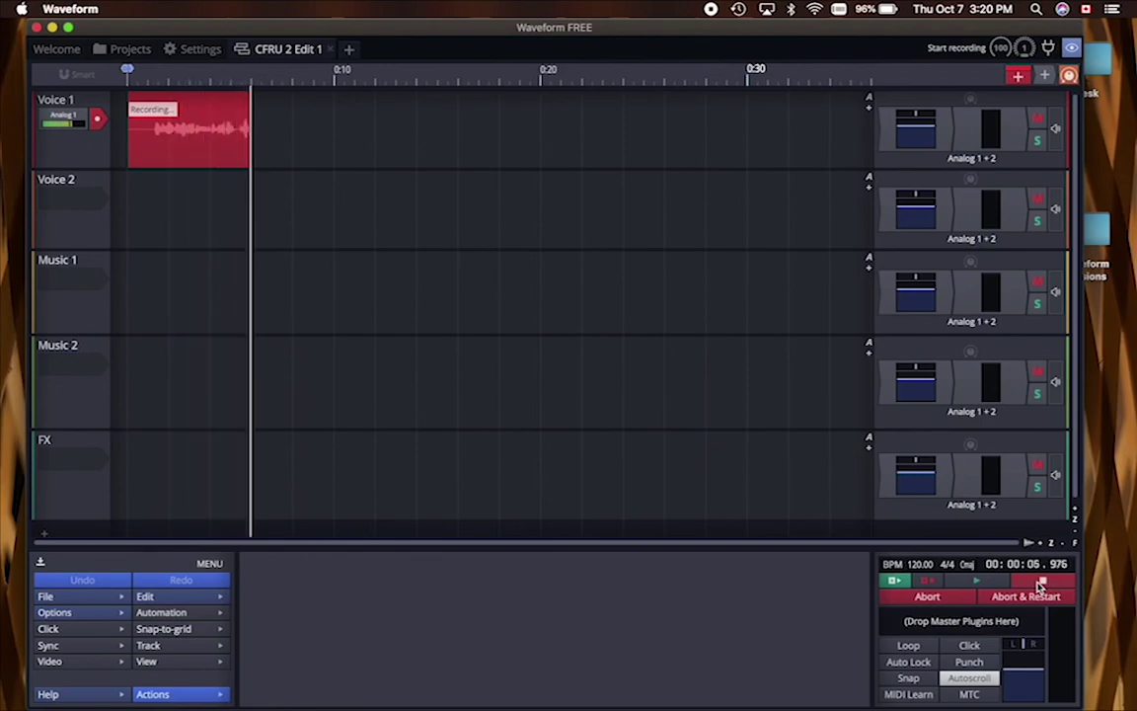
{"action": "left_click", "coordinate": [1040, 585]}
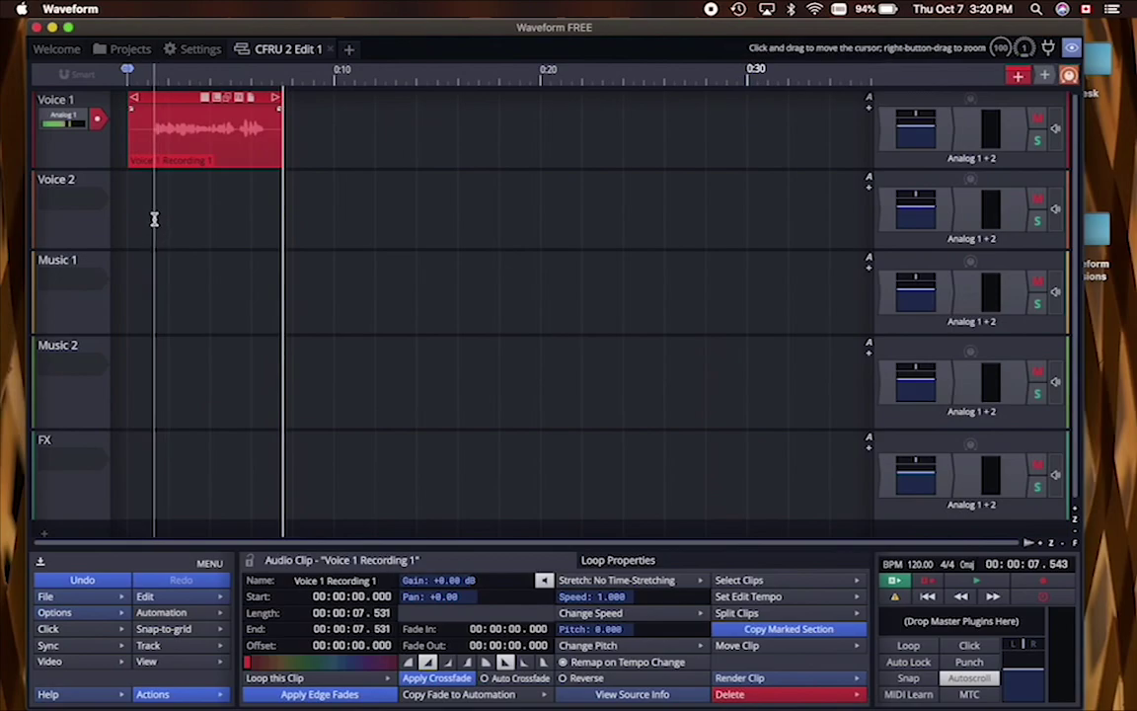
Trim the voice clip's silent start and tail, zoom in, and move it to 0:00.
{"action": "left_click_drag", "start_coordinate": [135, 99], "coordinate": [155, 100]}
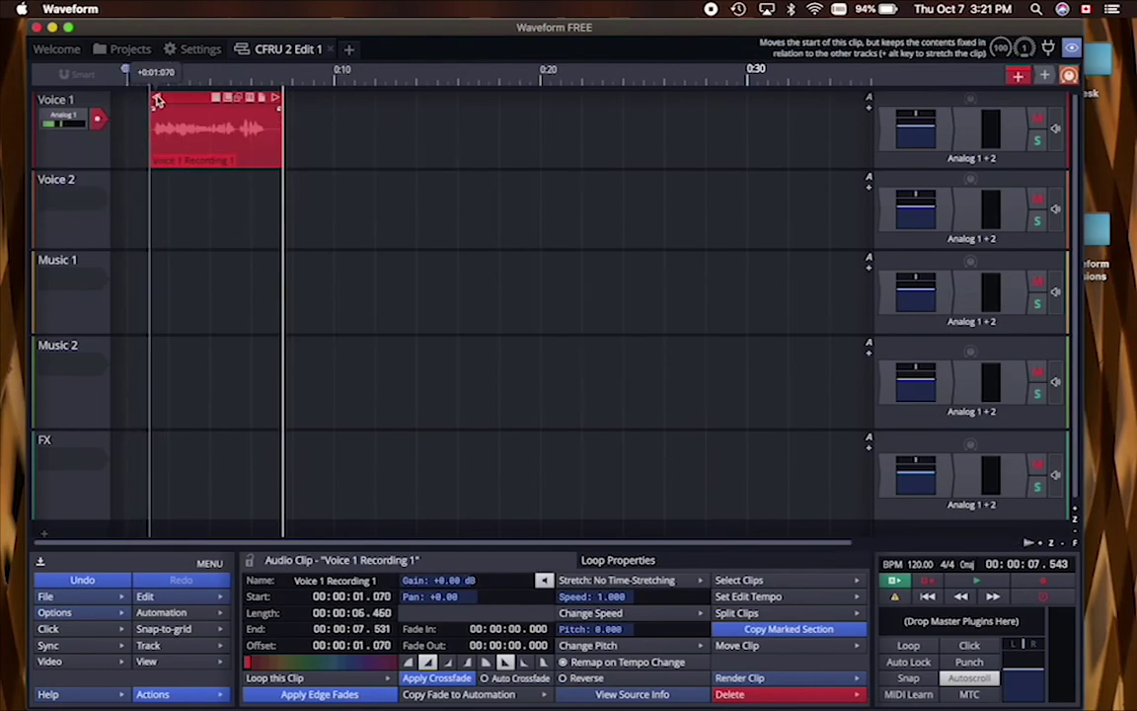
{"action": "mouse_move", "coordinate": [278, 100]}
{"action": "left_mouse_down"}
{"action": "mouse_move", "coordinate": [246, 99]}
{"action": "mouse_move", "coordinate": [264, 103]}
{"action": "left_mouse_up"}
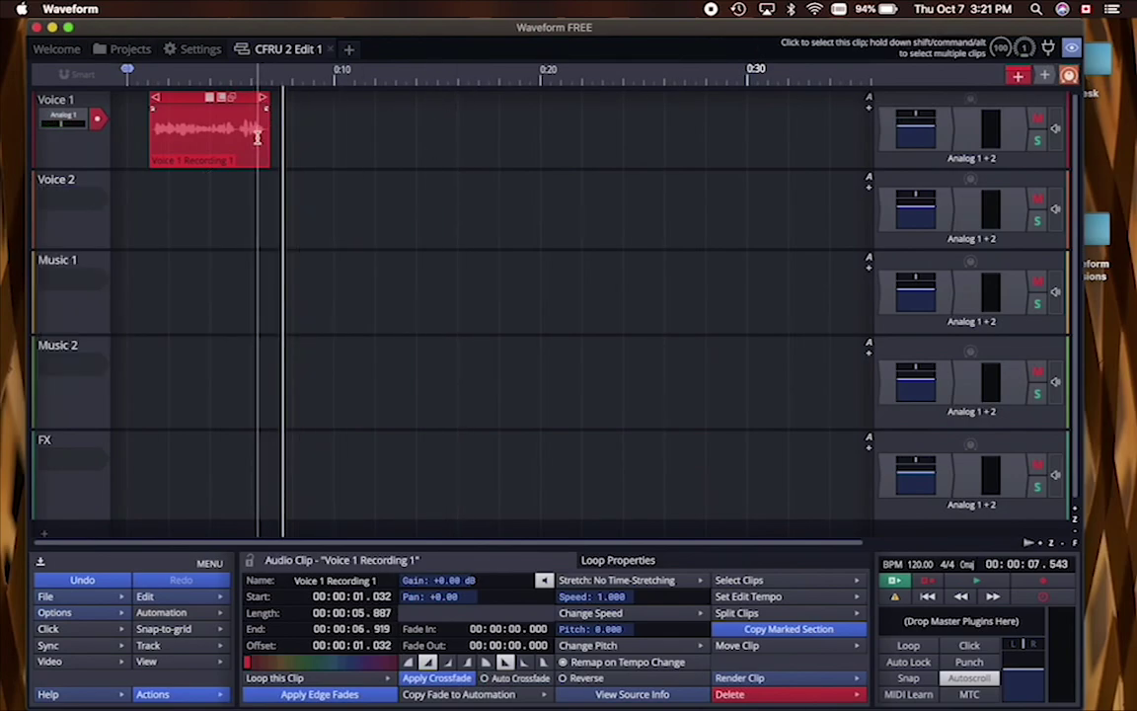
{"action": "left_click", "coordinate": [164, 664]}
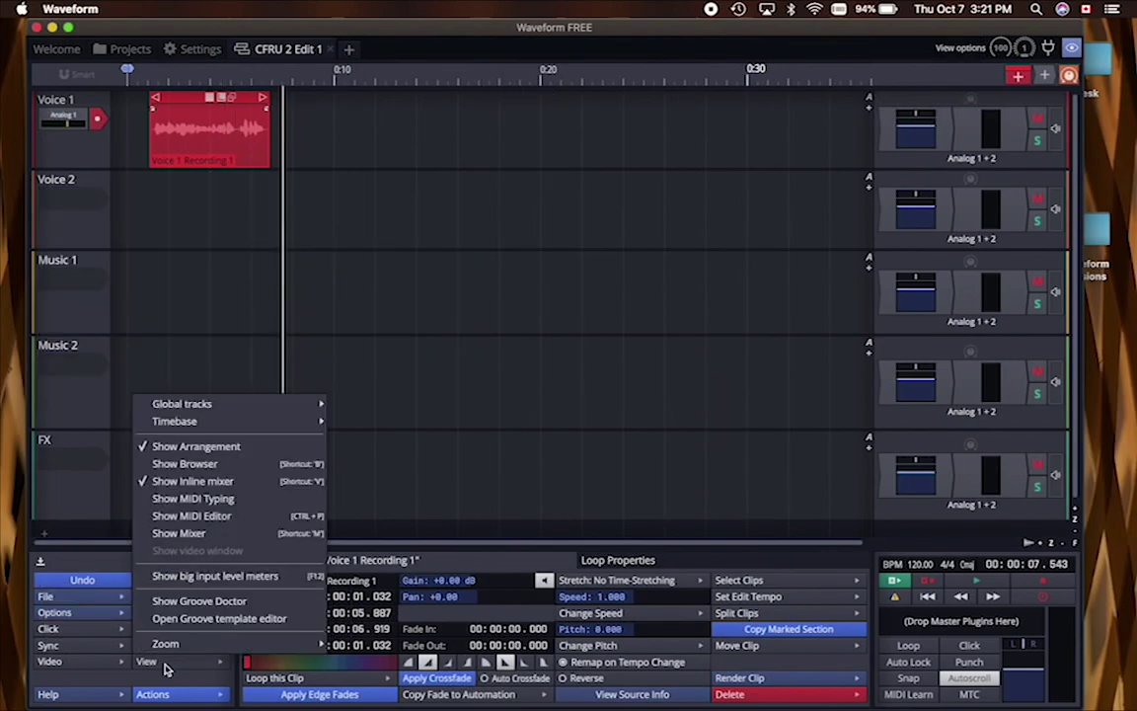
{"action": "mouse_move", "coordinate": [183, 644]}
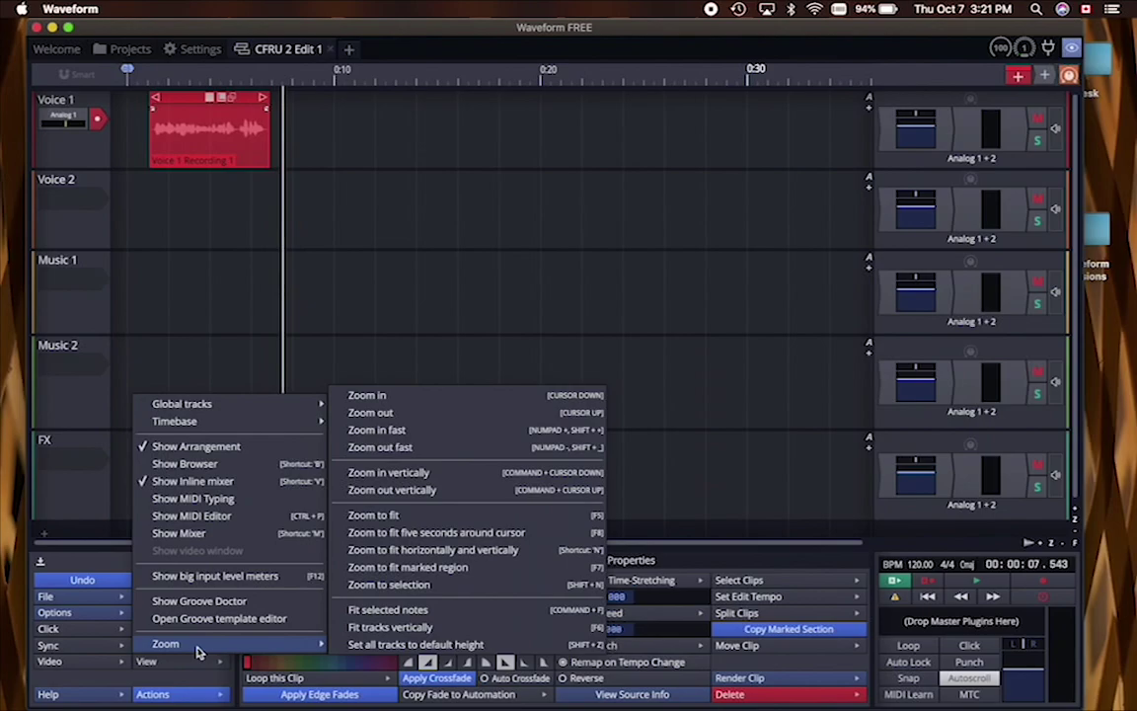
{"action": "left_click", "coordinate": [367, 394]}
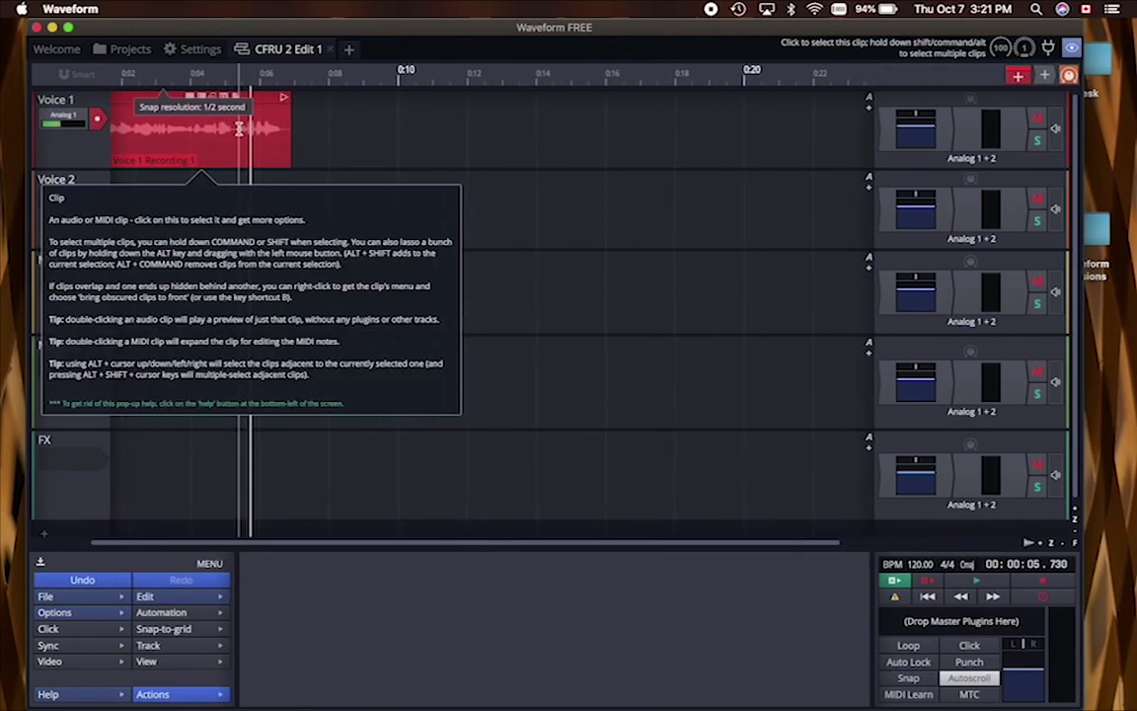
{"action": "scroll", "coordinate": [227, 132], "scroll_direction": "left", "scroll_amount": 5}
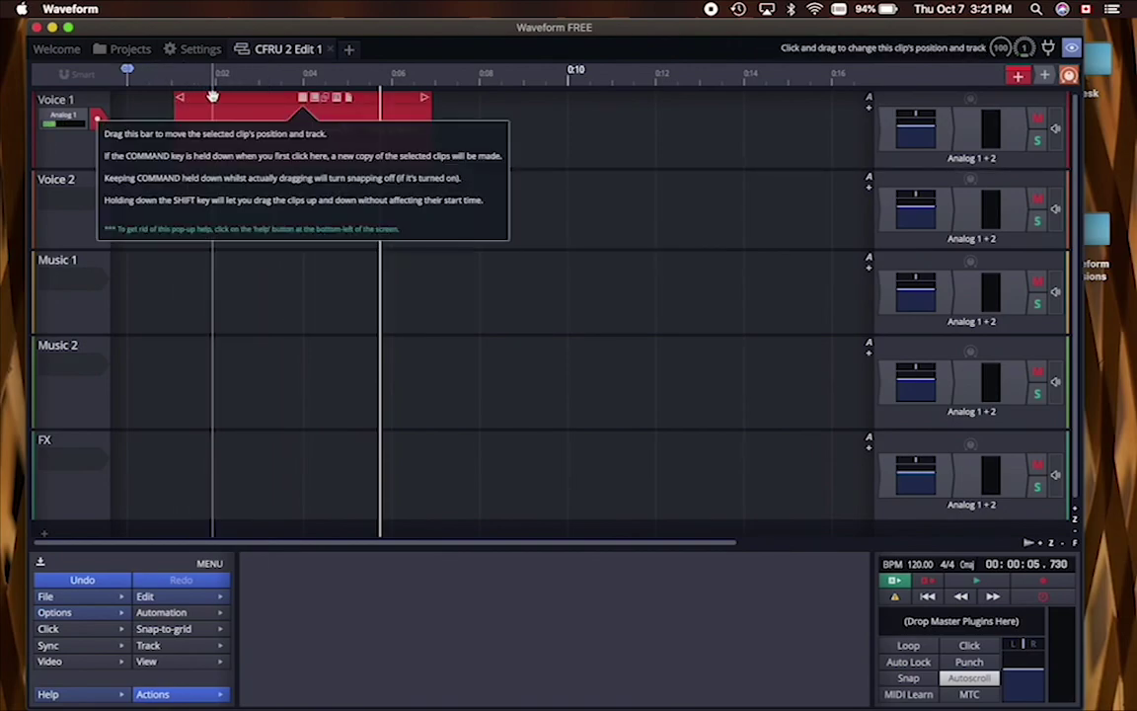
{"action": "left_click_drag", "start_coordinate": [201, 99], "coordinate": [173, 112]}
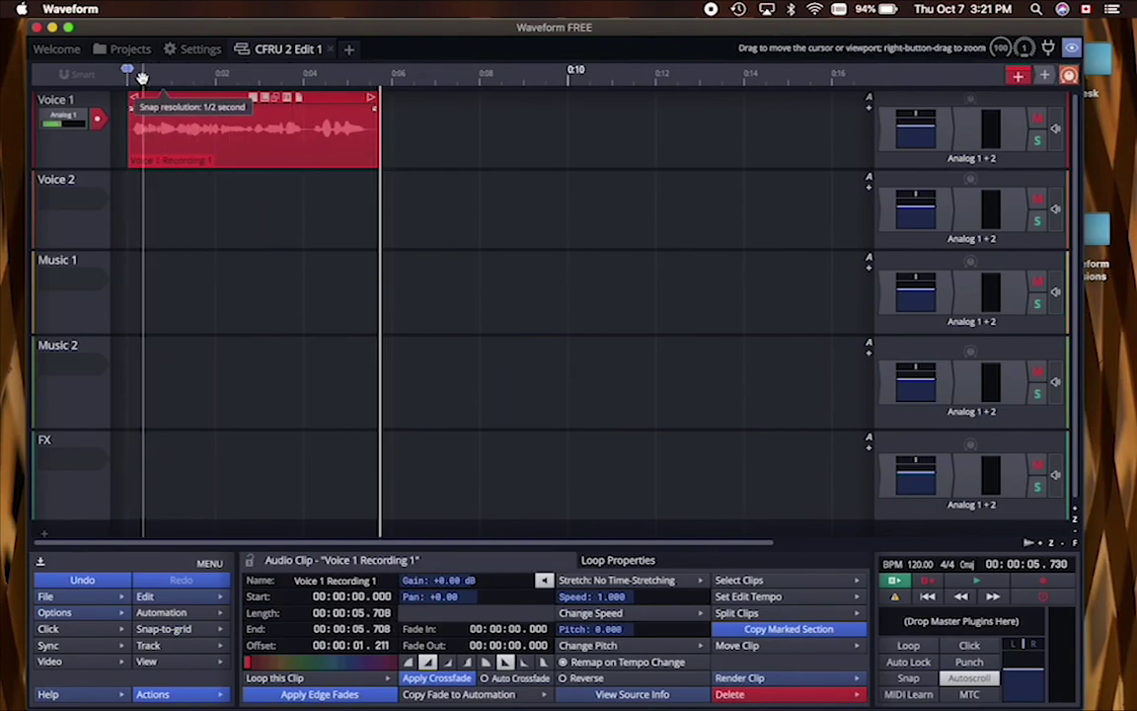
Play back the trimmed 5.708-second voice clip from the start.
{"action": "left_click", "coordinate": [127, 75]}
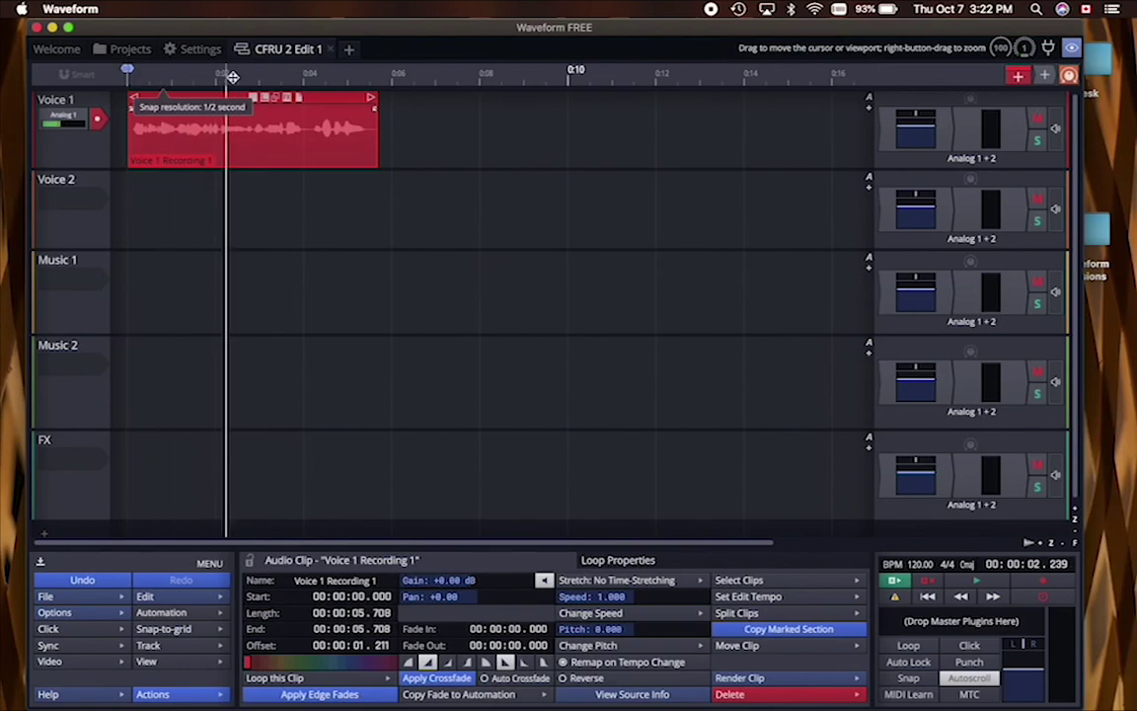
{"action": "left_click", "coordinate": [278, 75]}
{"action": "left_click", "coordinate": [129, 75]}
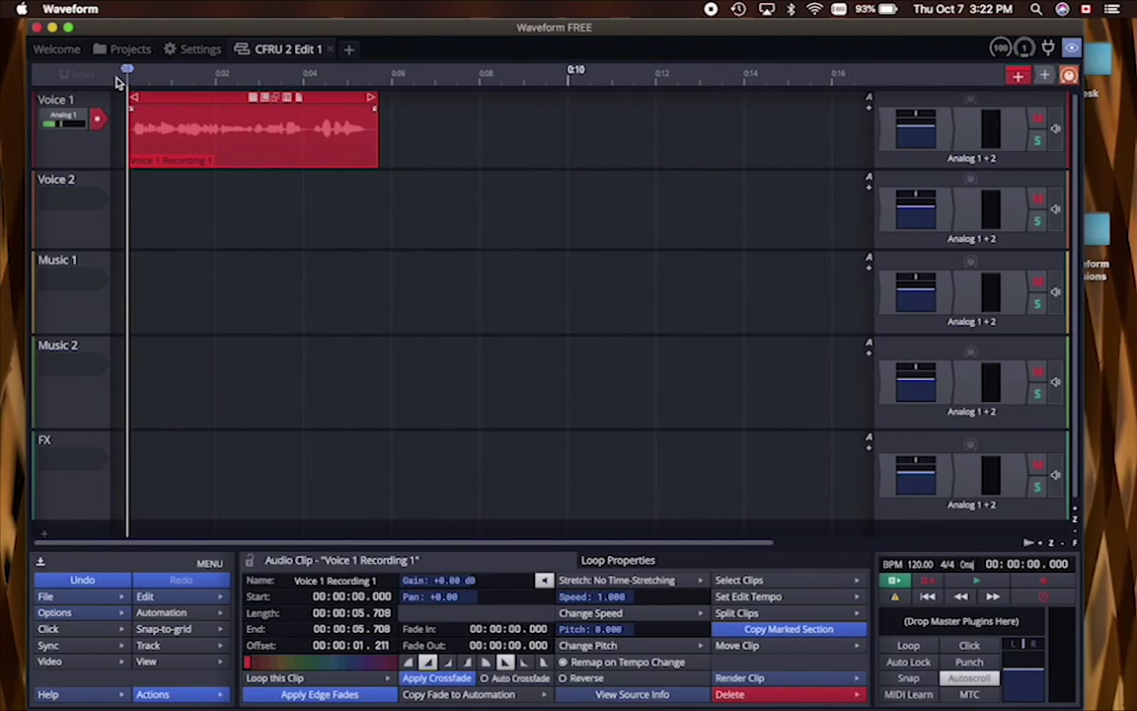
{"action": "key", "text": "space"}
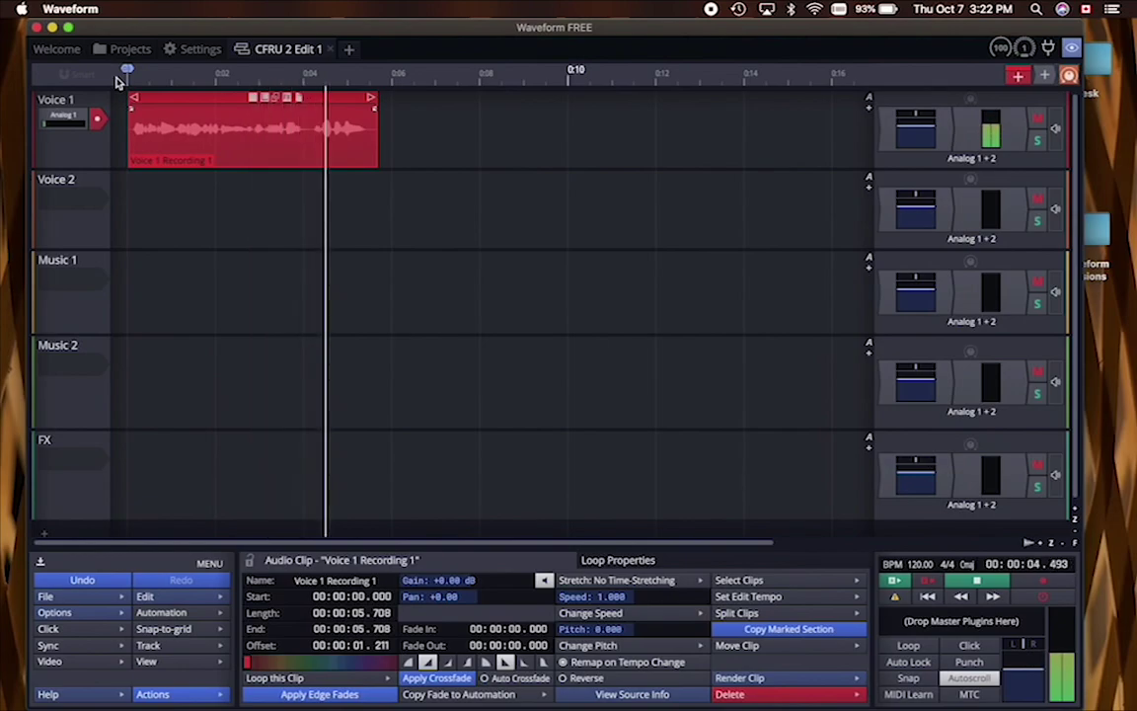
{"action": "key", "text": "space"}
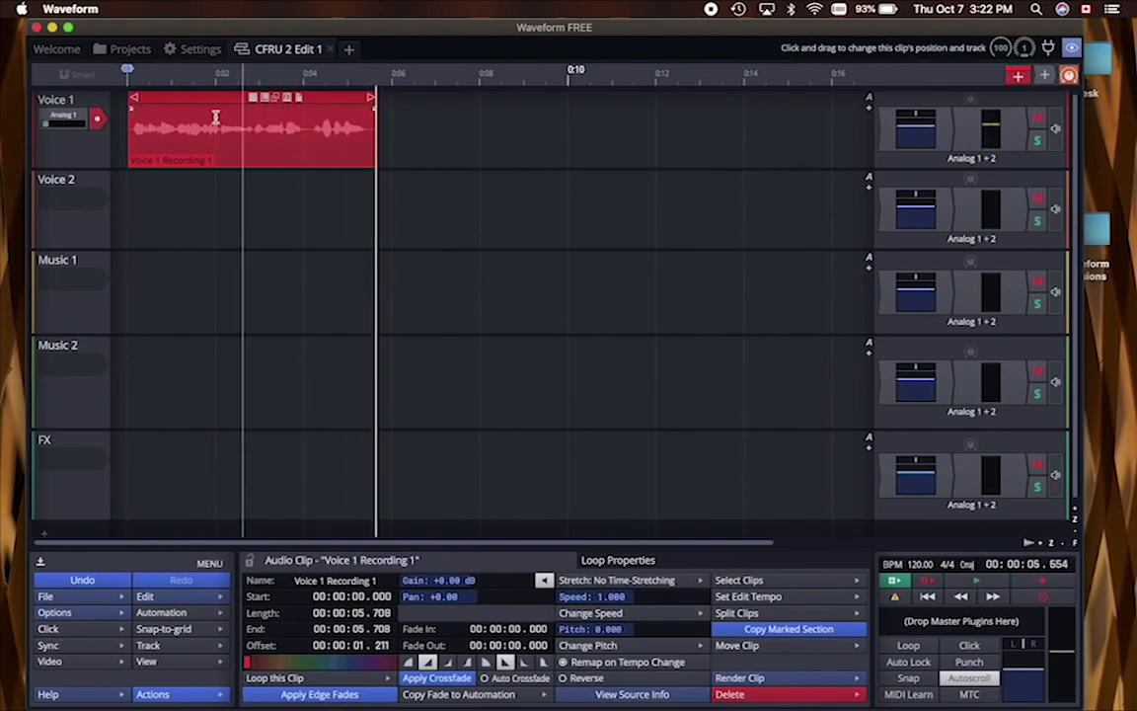
{"action": "mouse_move", "coordinate": [189, 144]}
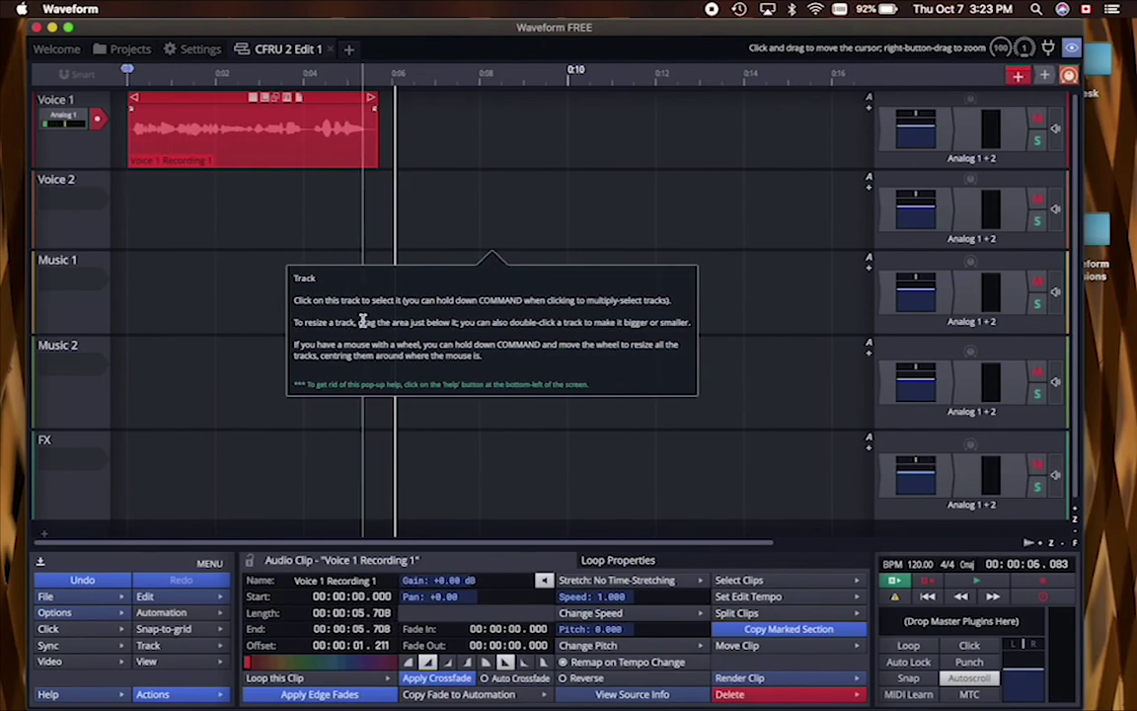
Turn on pop-up help hints from the Help menu.
{"action": "left_click", "coordinate": [89, 698]}
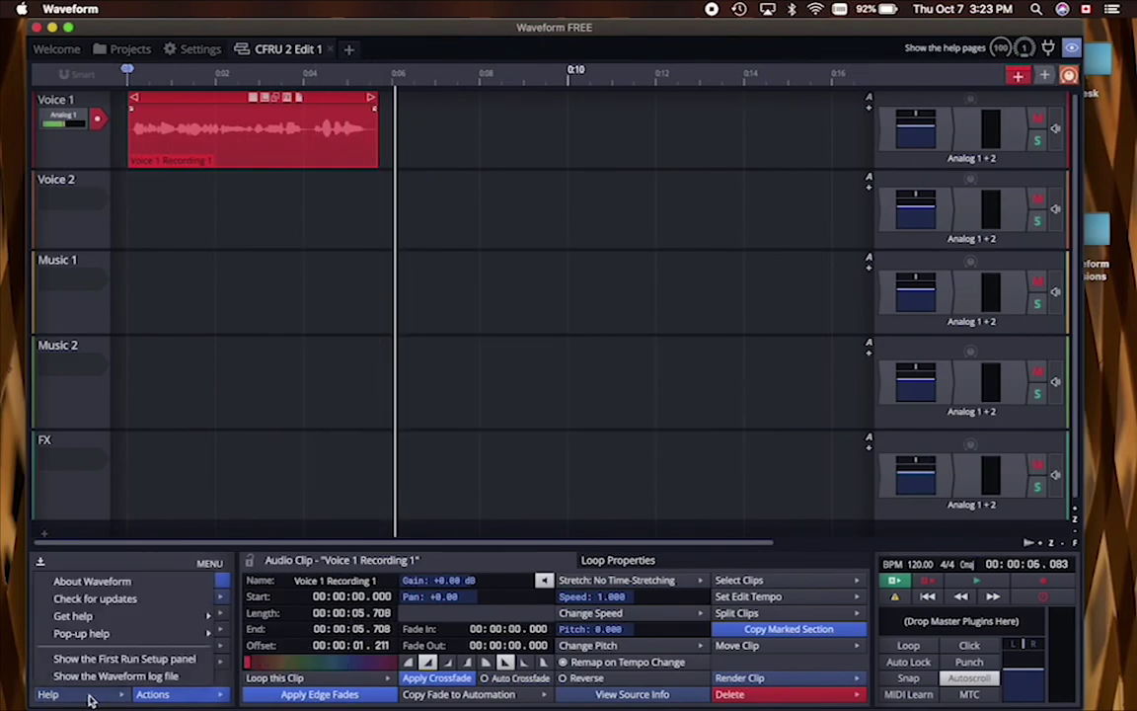
{"action": "mouse_move", "coordinate": [207, 633]}
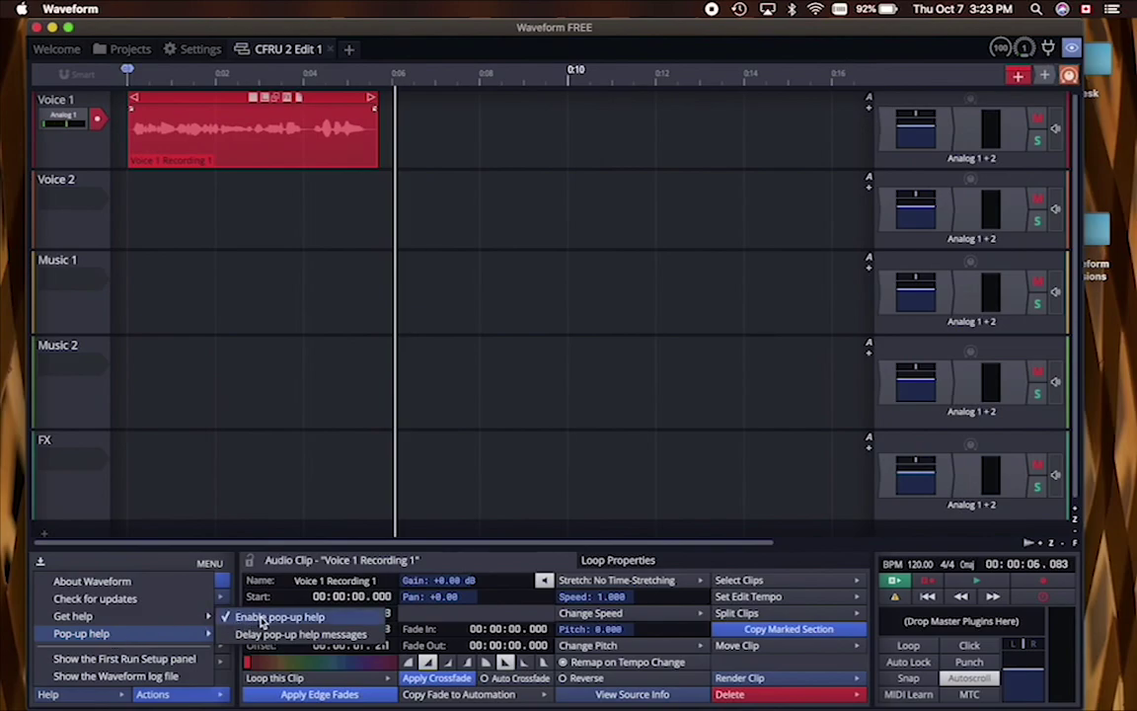
{"action": "left_click", "coordinate": [263, 617]}
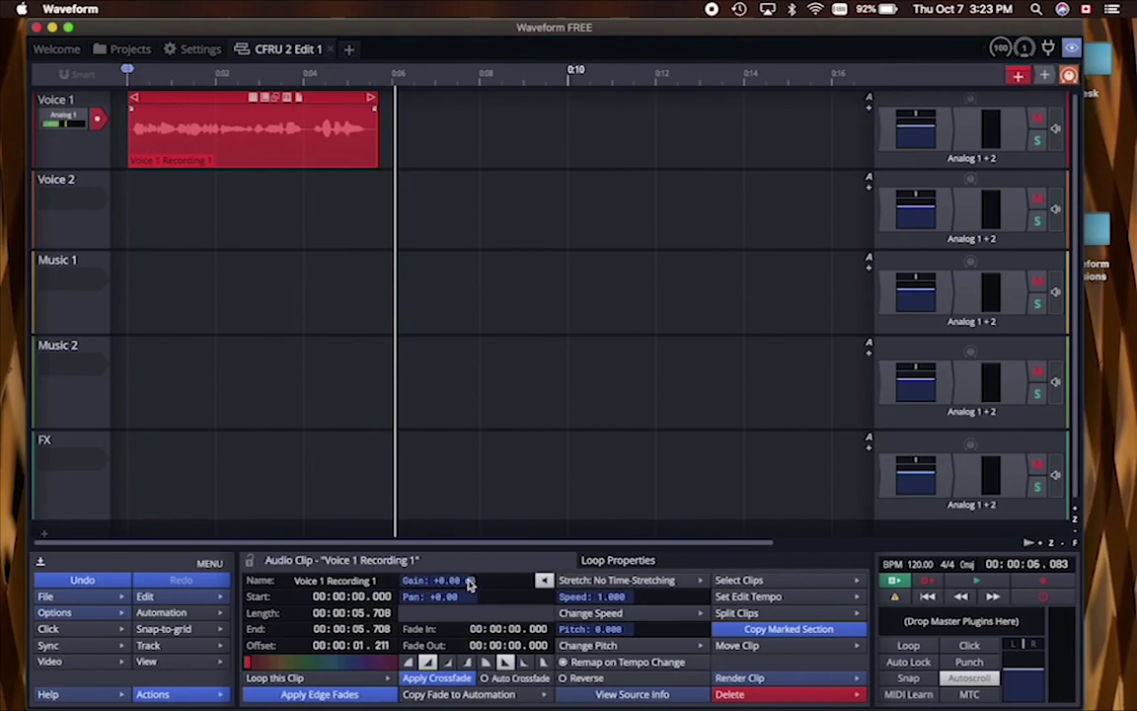
Raise the Voice 1 Recording 1 clip's gain to +7.14 dB.
{"action": "scroll", "coordinate": [470, 583], "scroll_direction": "up", "scroll_amount": 5}
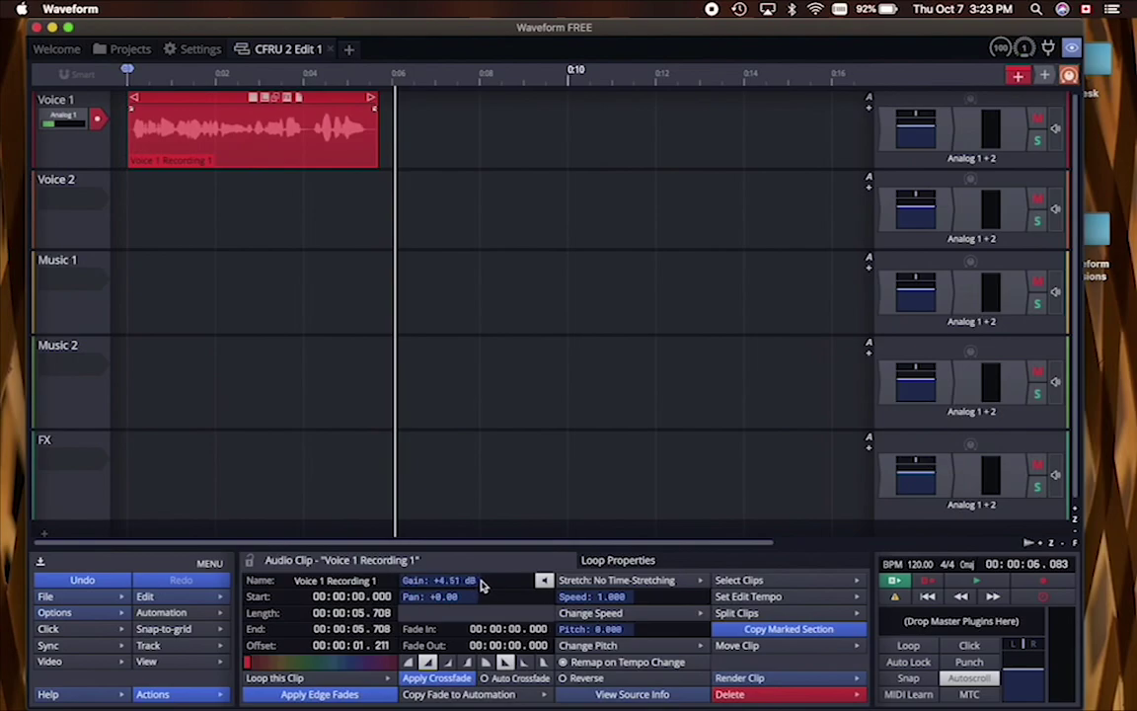
{"action": "scroll", "coordinate": [472, 585], "scroll_direction": "up", "scroll_amount": 10}
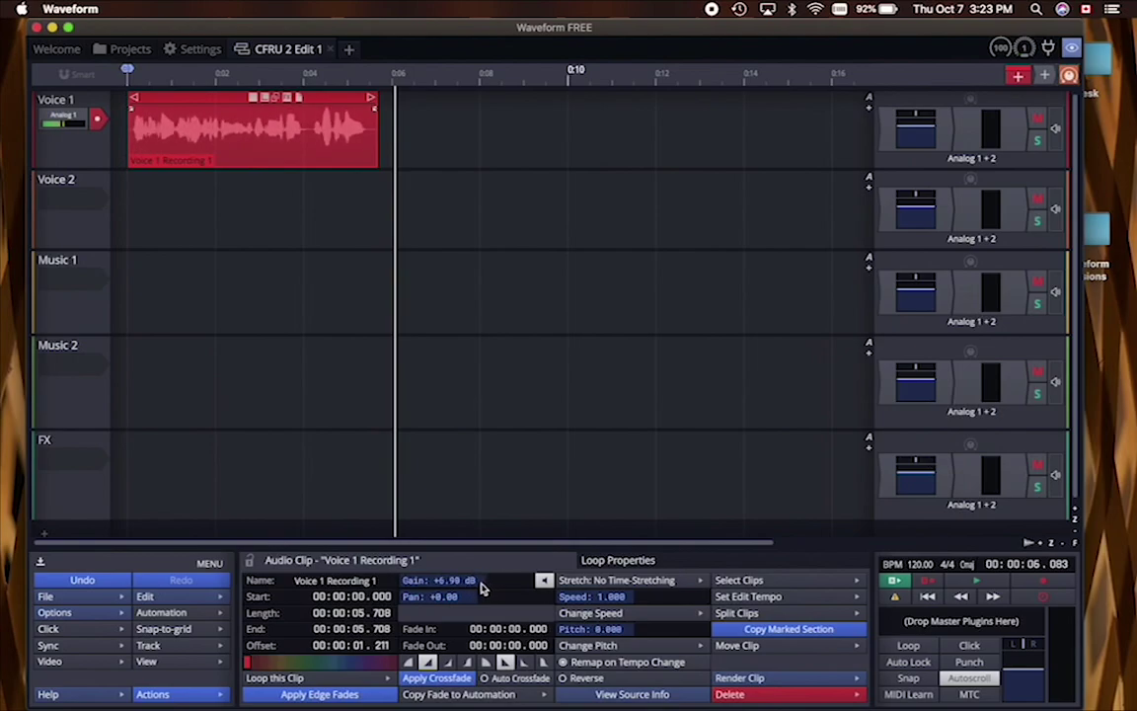
{"action": "scroll", "coordinate": [479, 587], "scroll_direction": "down", "scroll_amount": 9}
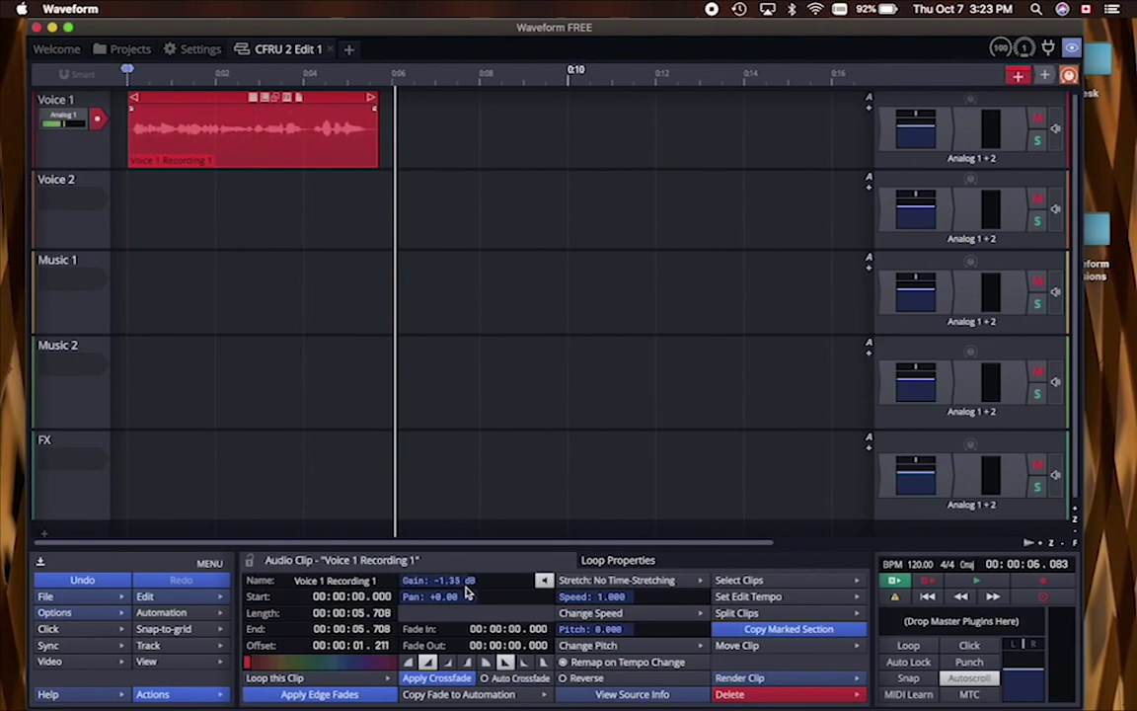
{"action": "scroll", "coordinate": [482, 589], "scroll_direction": "up", "scroll_amount": 11}
{"action": "scroll", "coordinate": [479, 591], "scroll_direction": "down", "scroll_amount": 10}
{"action": "scroll", "coordinate": [481, 591], "scroll_direction": "up", "scroll_amount": 9}
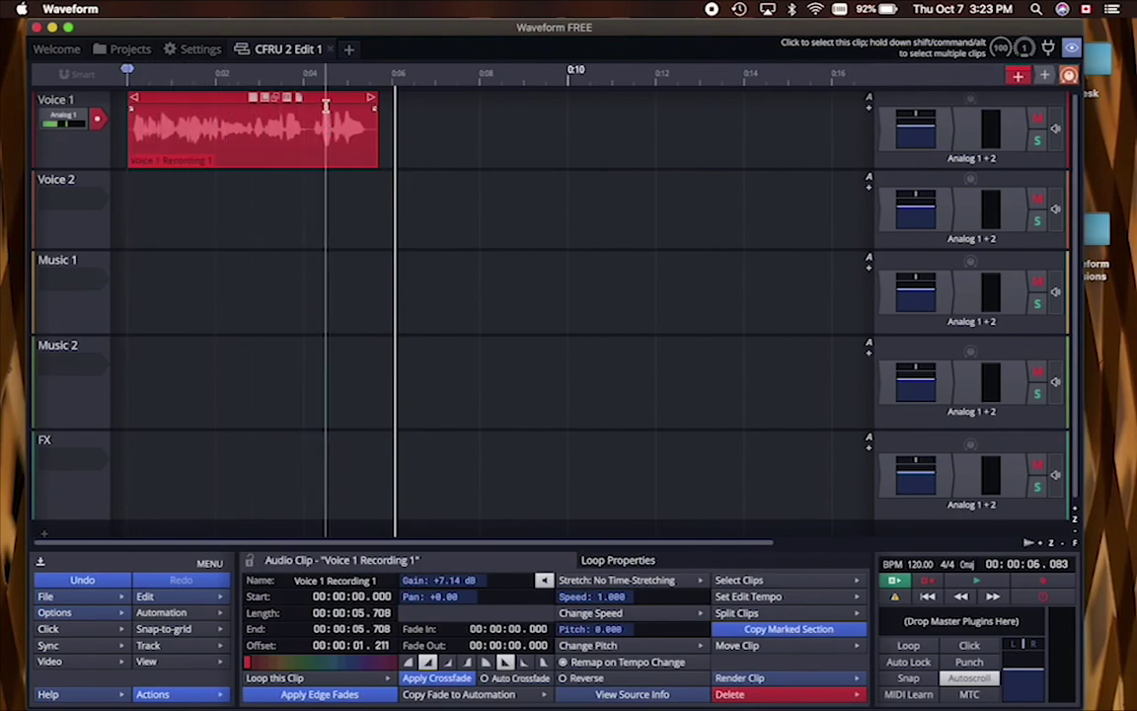
Play the louder voice clip from the start, then narrow the Waveform window.
{"action": "left_click", "coordinate": [131, 77]}
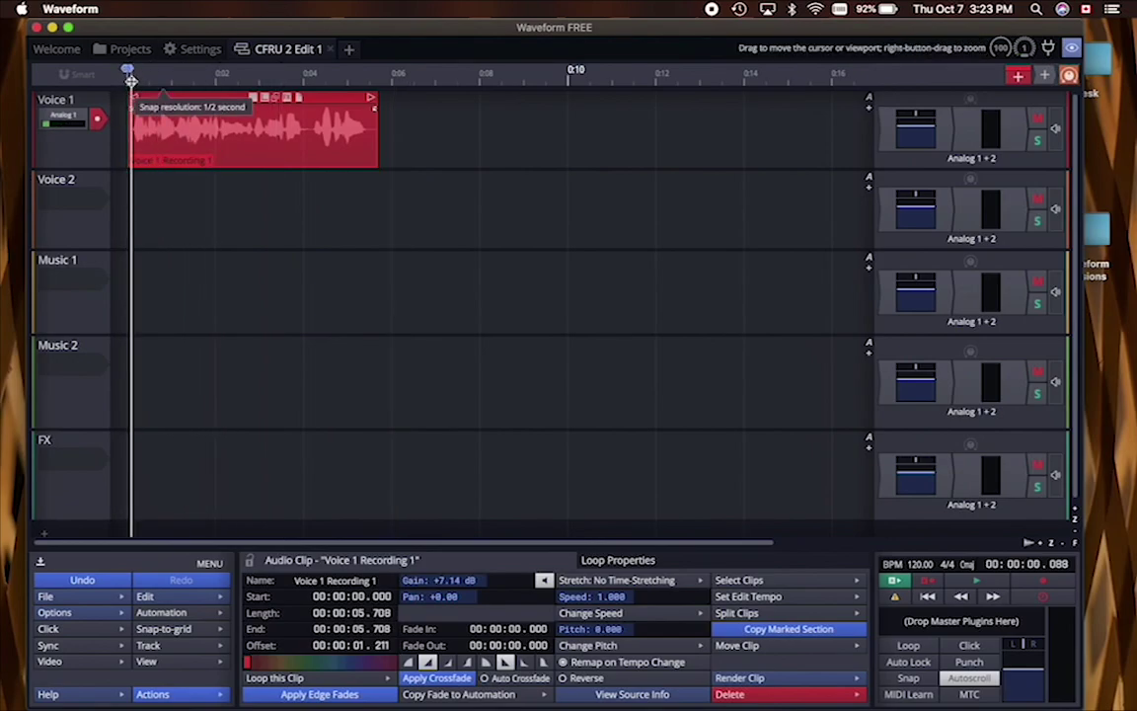
{"action": "key", "text": "space"}
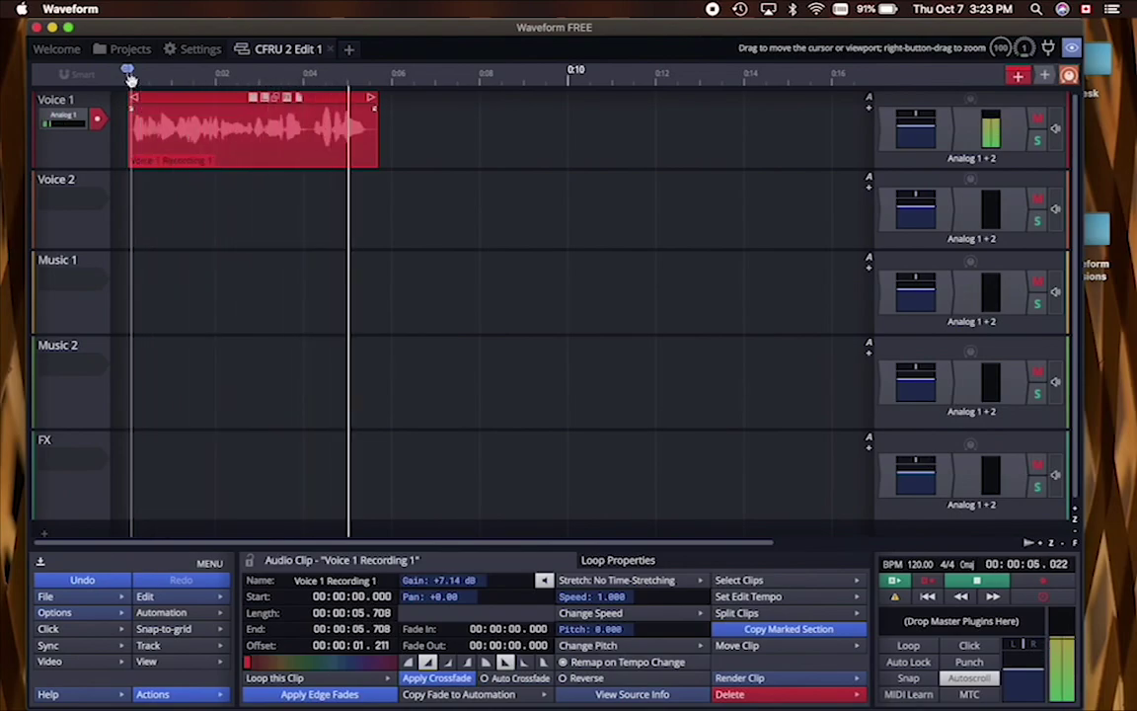
{"action": "key", "text": "space"}
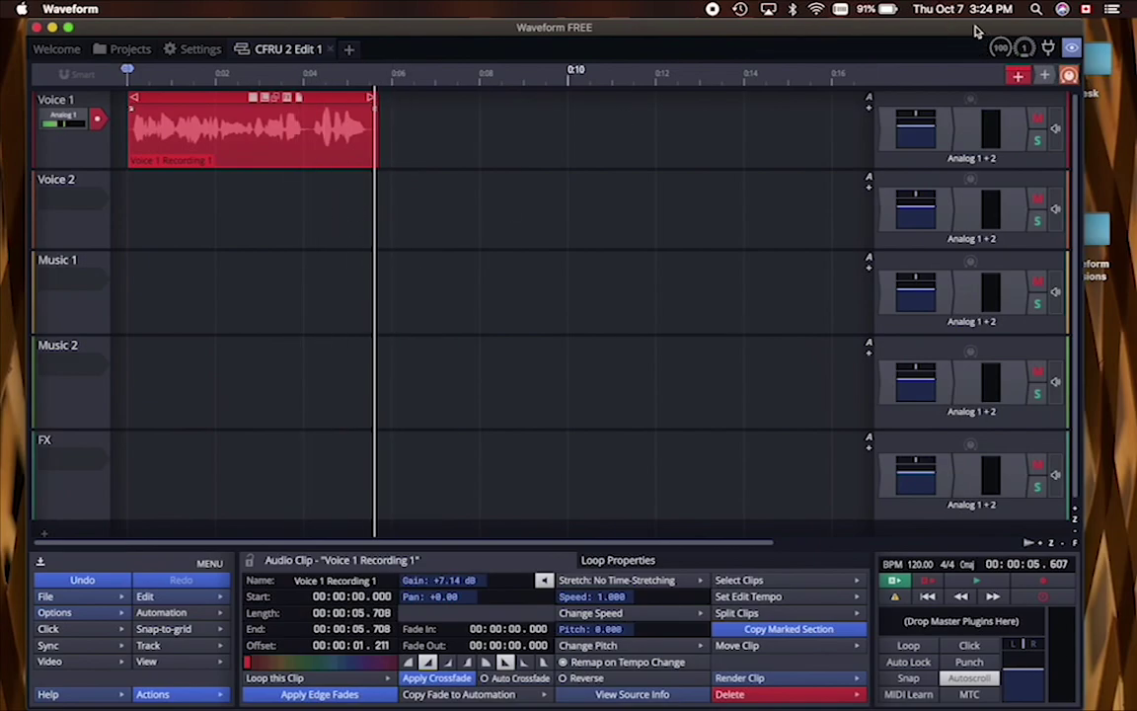
{"action": "left_click_drag", "start_coordinate": [1082, 29], "coordinate": [1003, 30]}
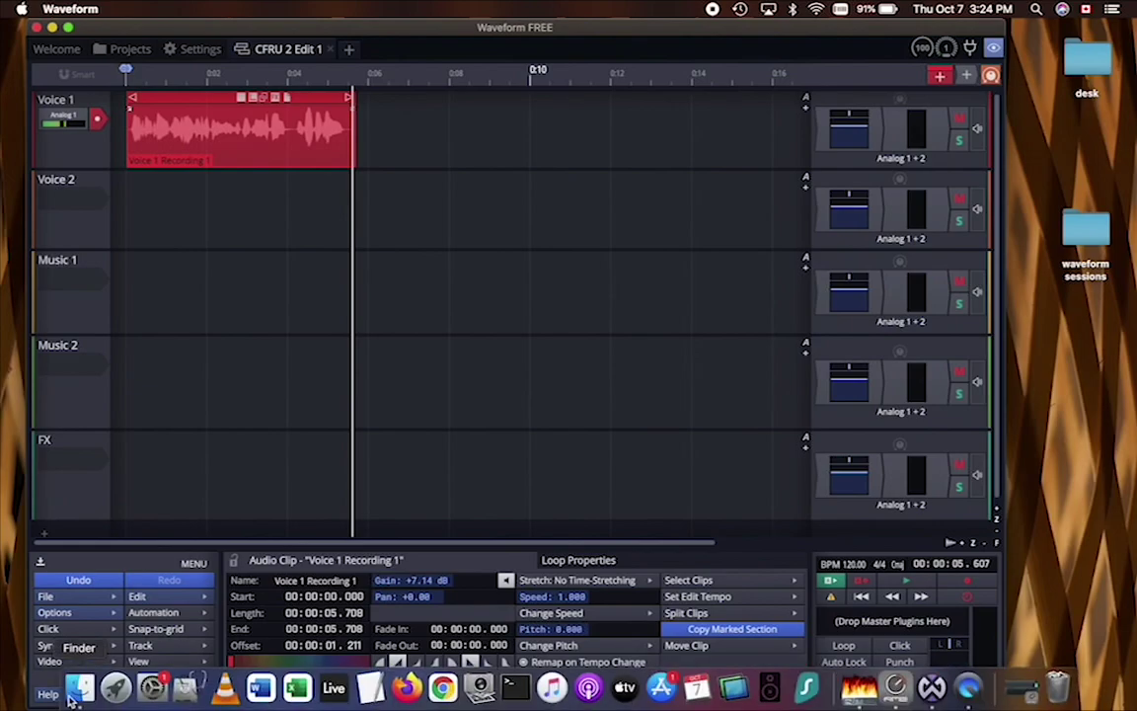
Drag '15 The visit.mp3' from Accurate's Escape From The Zoo album in Finder onto Music 1.
{"action": "left_click", "coordinate": [94, 693]}
{"action": "left_click", "coordinate": [310, 384]}
{"action": "left_click", "coordinate": [396, 213]}
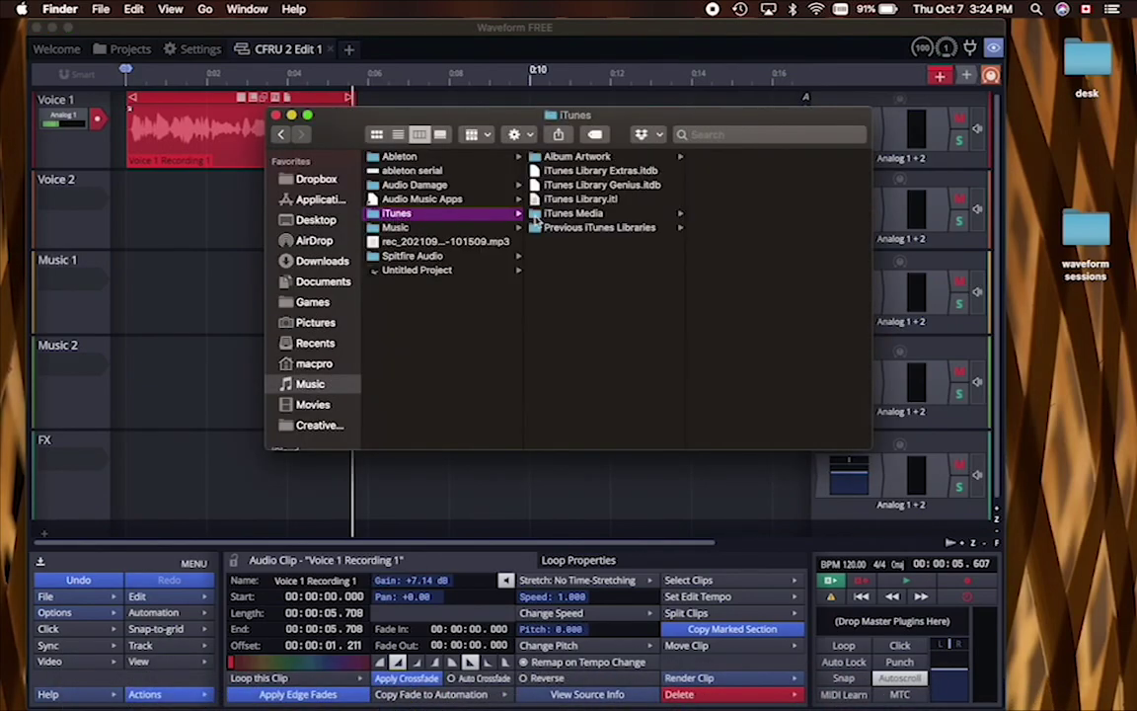
{"action": "left_click", "coordinate": [575, 214]}
{"action": "left_click", "coordinate": [721, 213]}
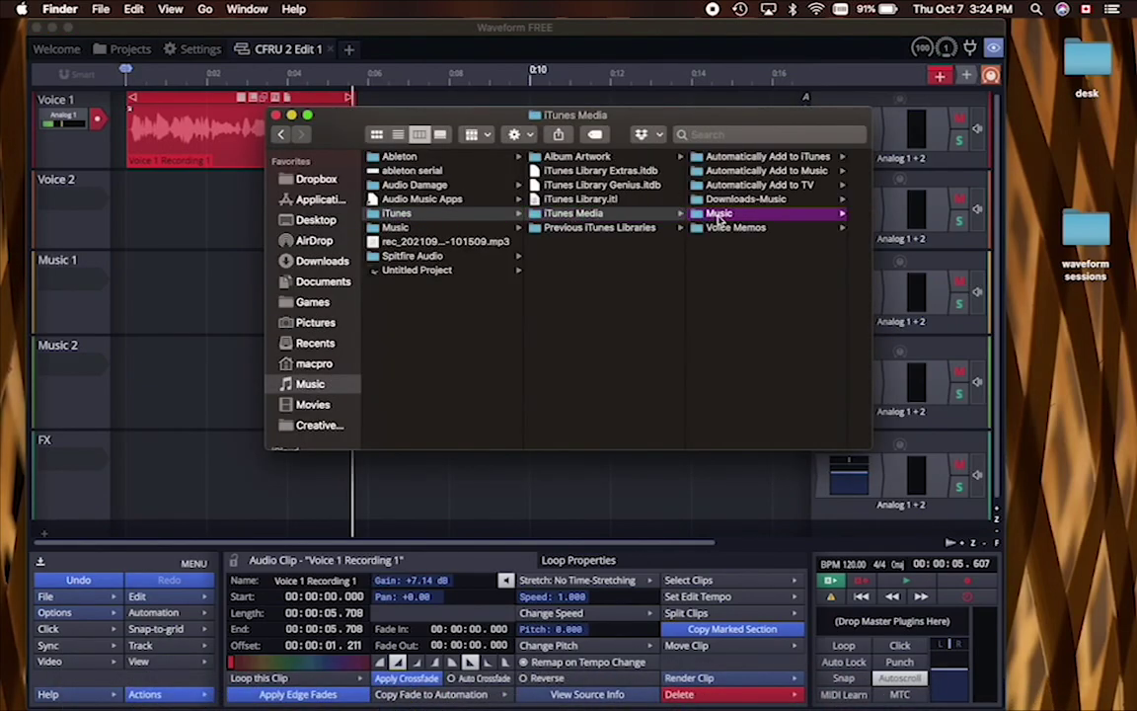
{"action": "left_click", "coordinate": [760, 241]}
{"action": "left_click", "coordinate": [739, 156]}
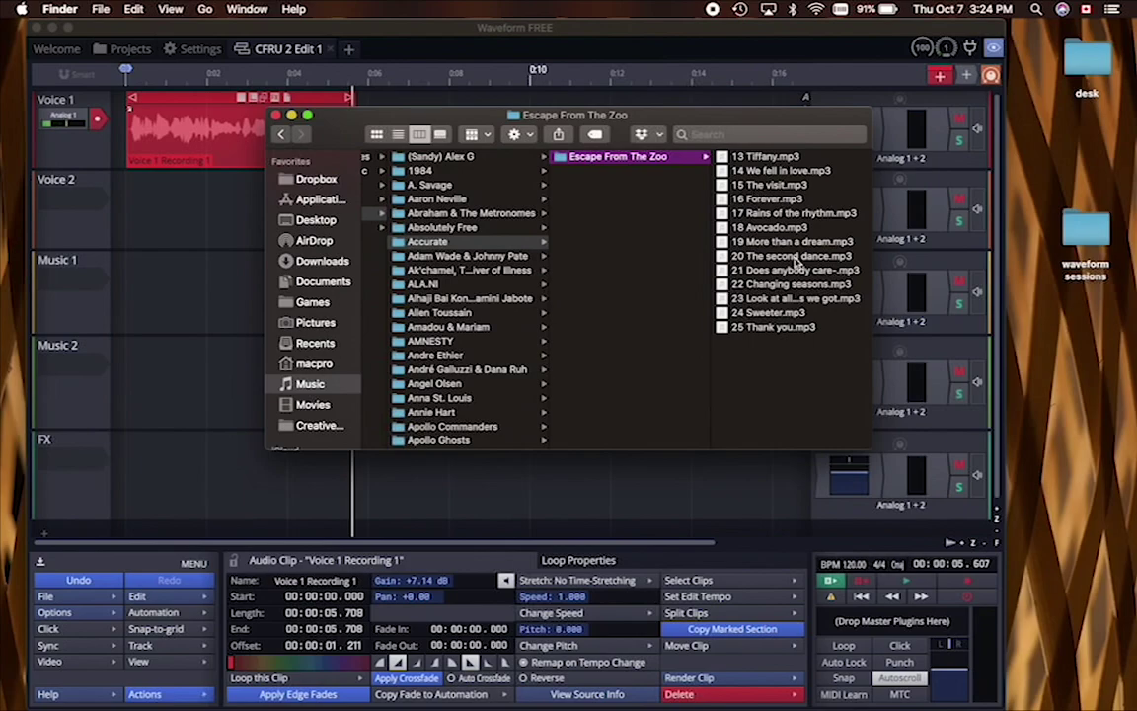
{"action": "left_click_drag", "start_coordinate": [769, 184], "coordinate": [173, 292]}
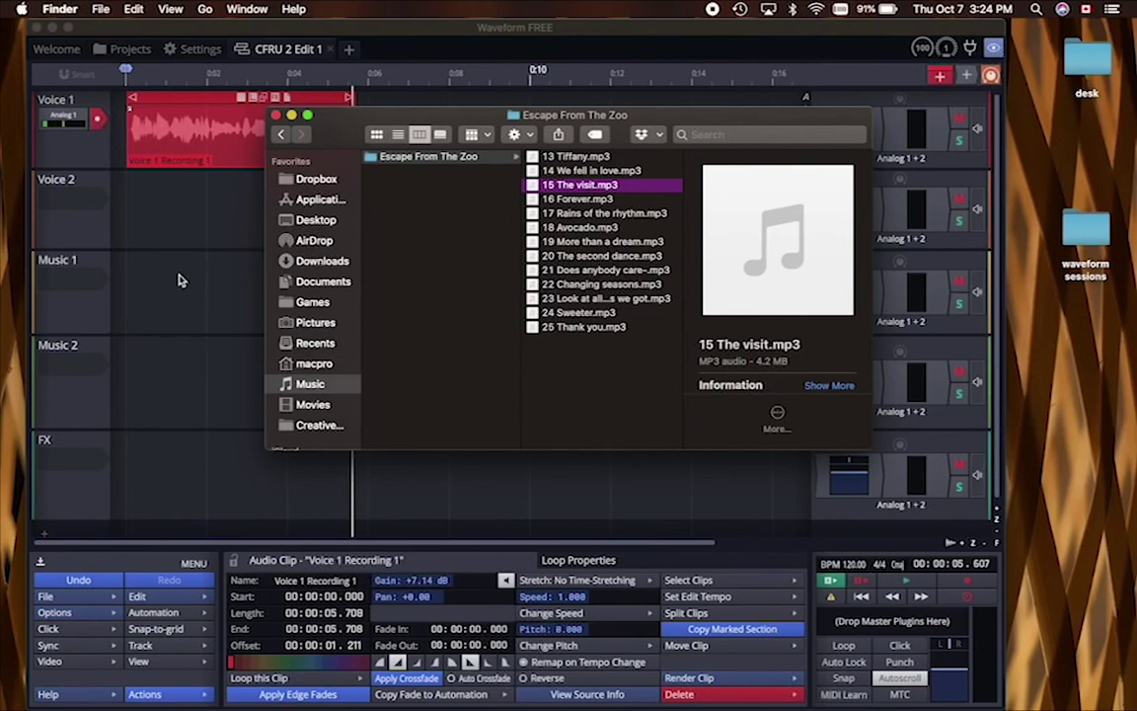
{"action": "left_click", "coordinate": [277, 115]}
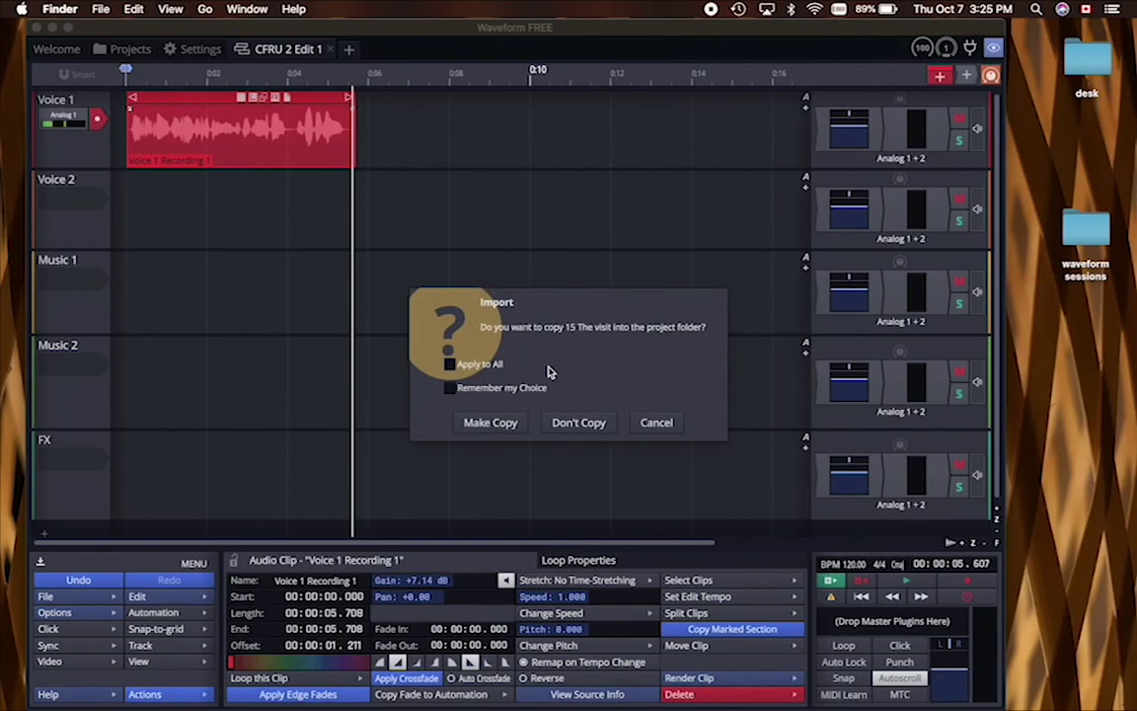
Import a copy of 15 The visit onto Music 1 at 0:00 and play it under the voice.
{"action": "left_click", "coordinate": [477, 426]}
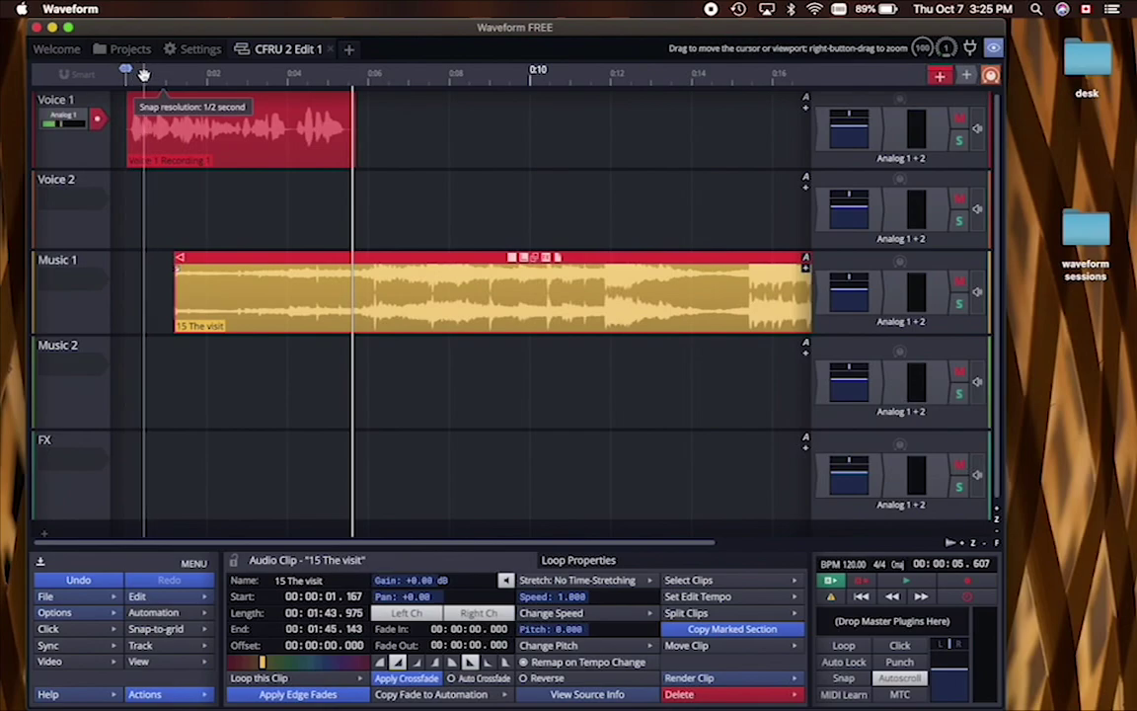
{"action": "left_click_drag", "start_coordinate": [426, 259], "coordinate": [363, 262]}
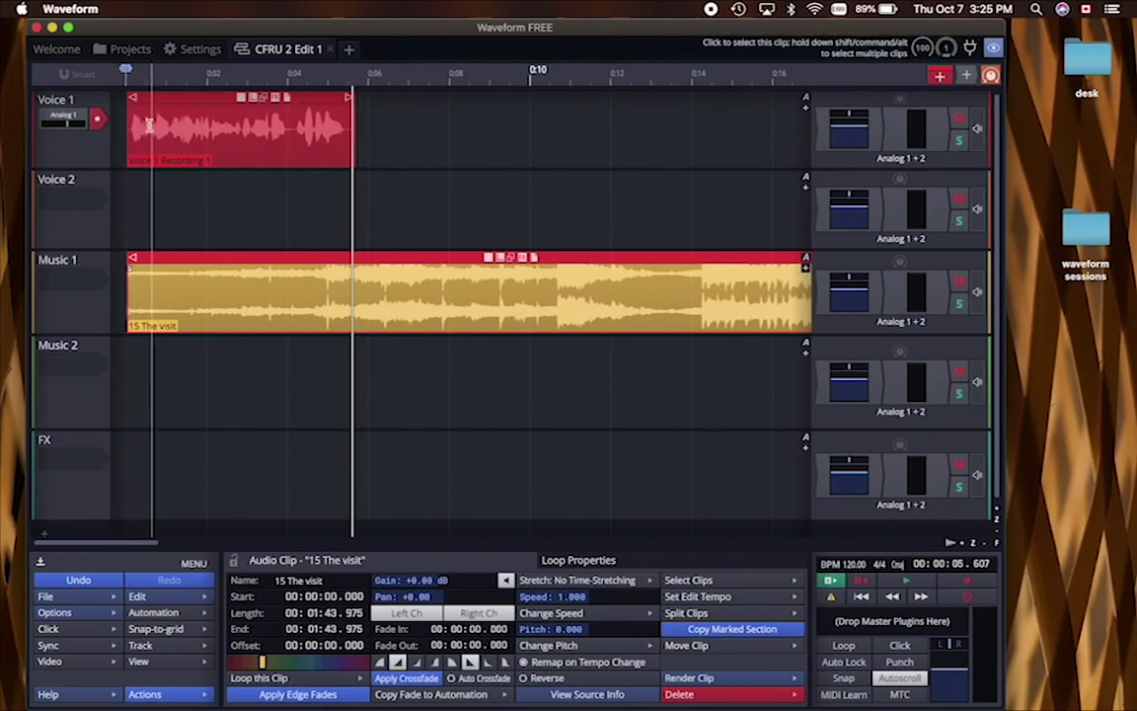
{"action": "left_click", "coordinate": [128, 74]}
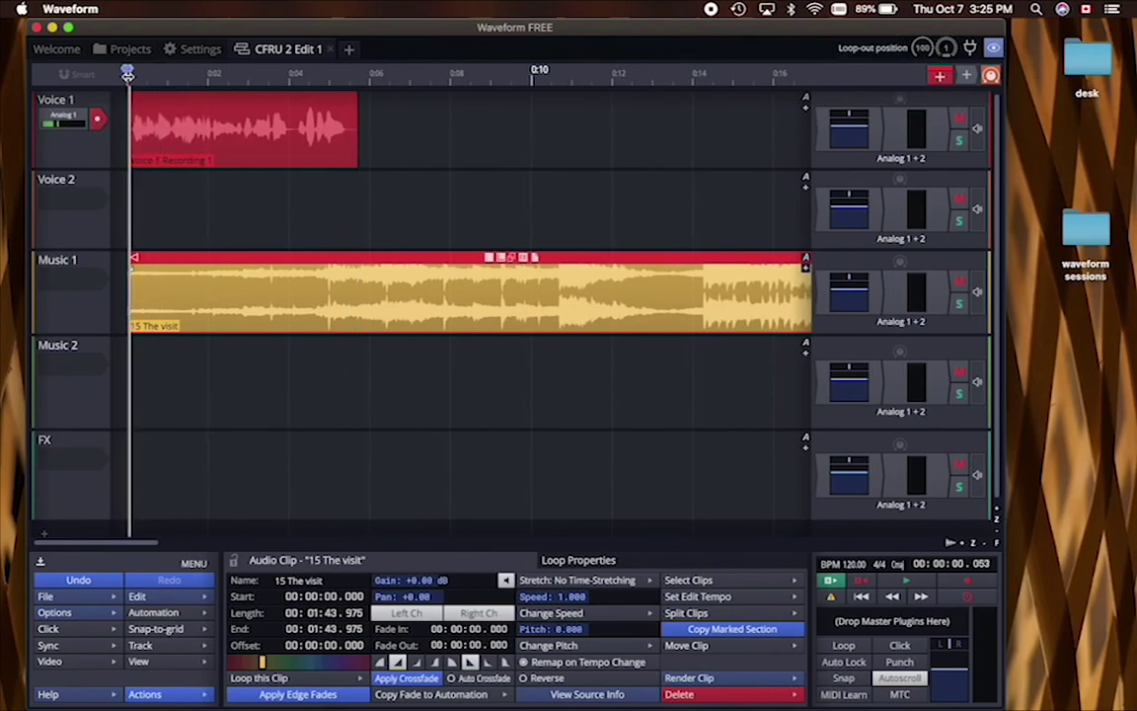
{"action": "key", "text": "space"}
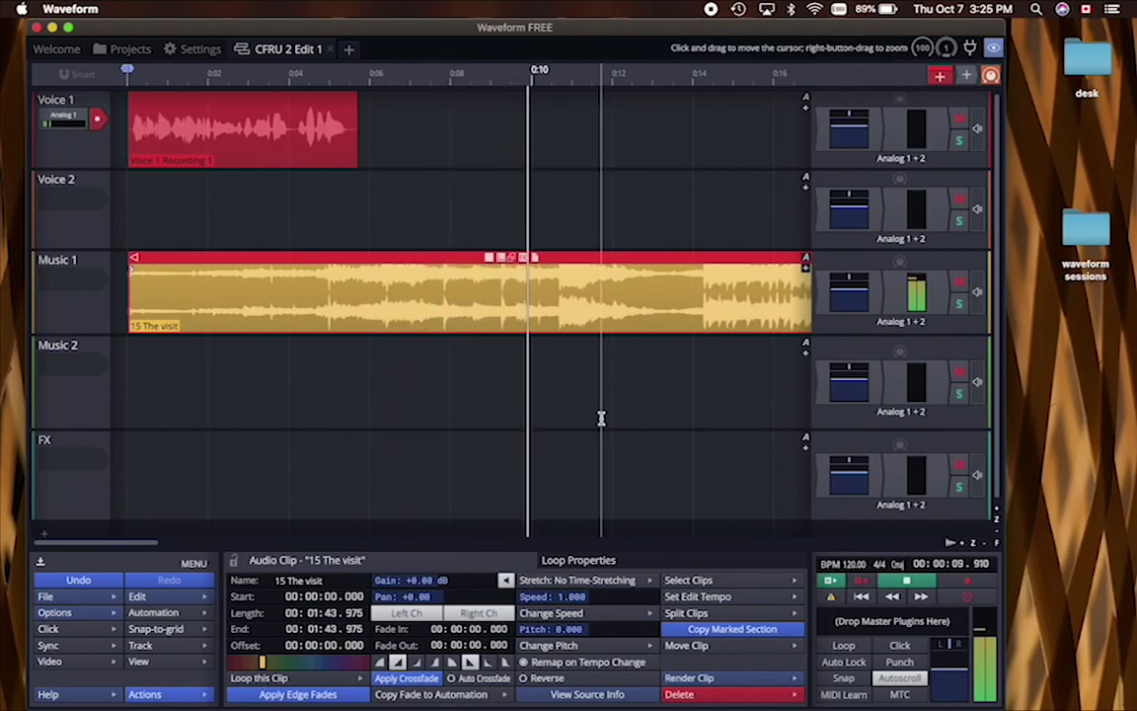
{"action": "key", "text": "space"}
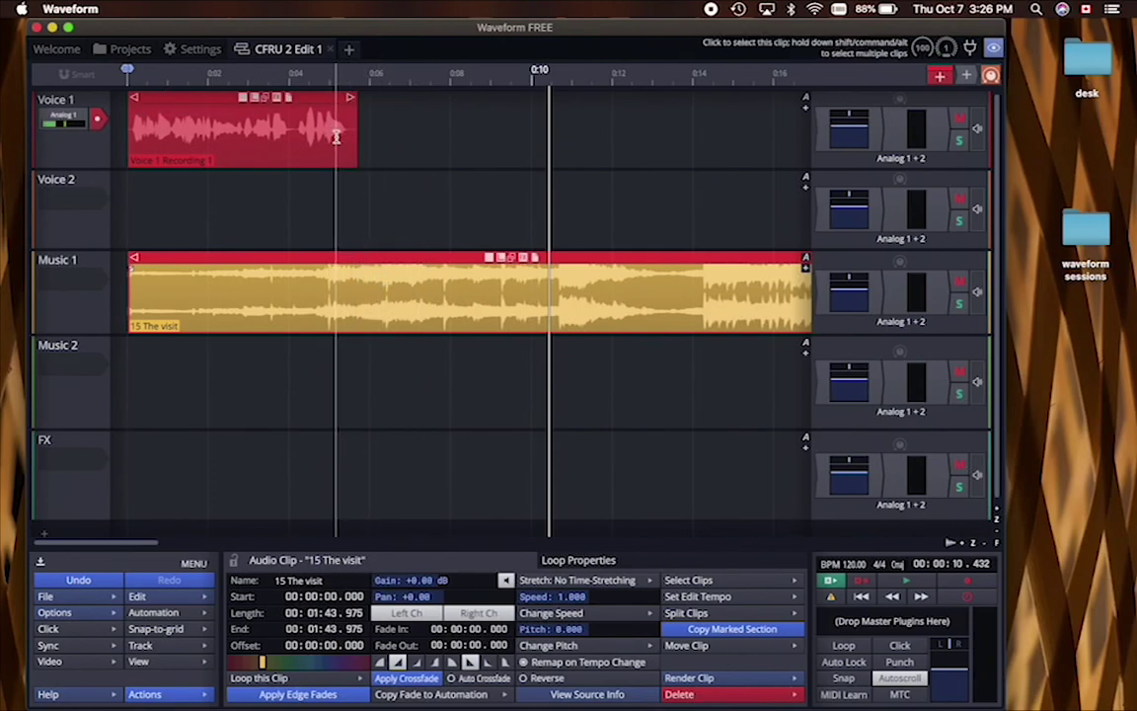
Show Music 1's Volume automation curve and add a first point at about 5.6 seconds.
{"action": "left_click", "coordinate": [806, 261]}
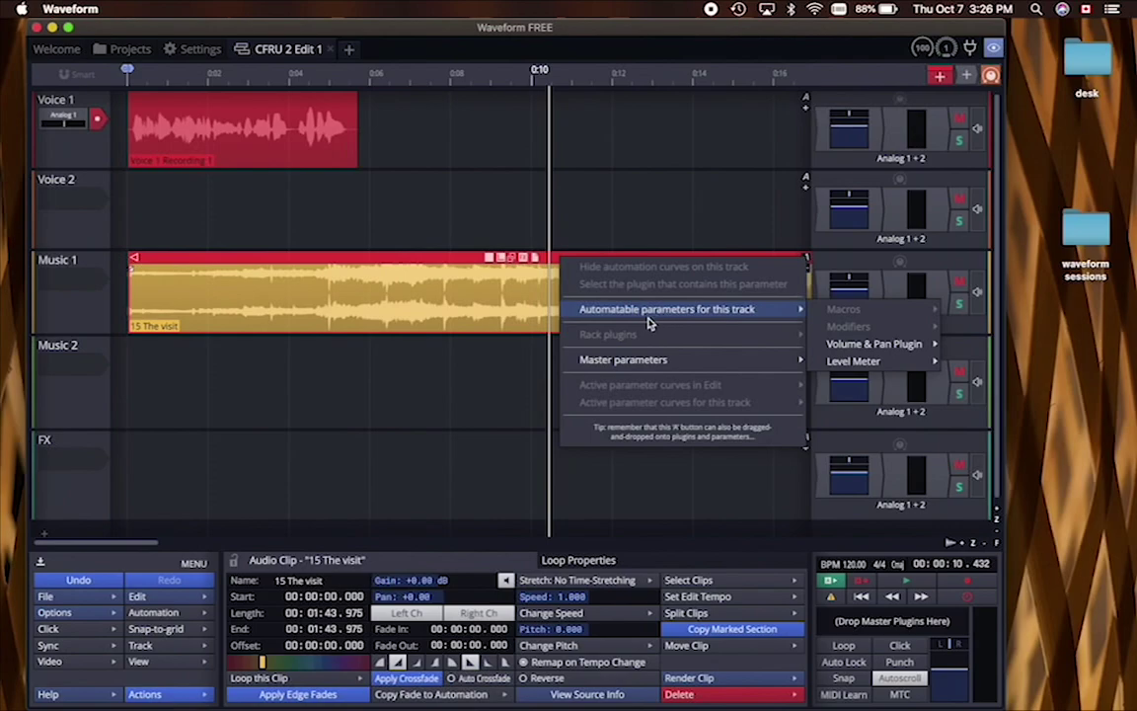
{"action": "mouse_move", "coordinate": [697, 321]}
{"action": "mouse_move", "coordinate": [830, 344]}
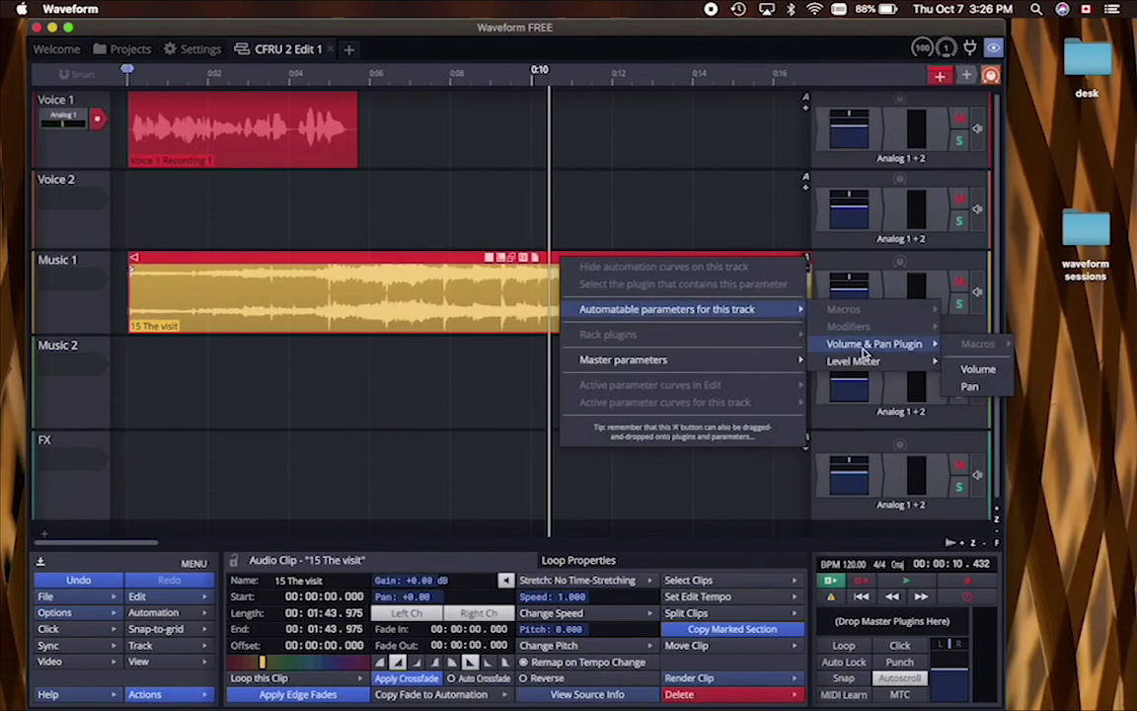
{"action": "left_click", "coordinate": [977, 371]}
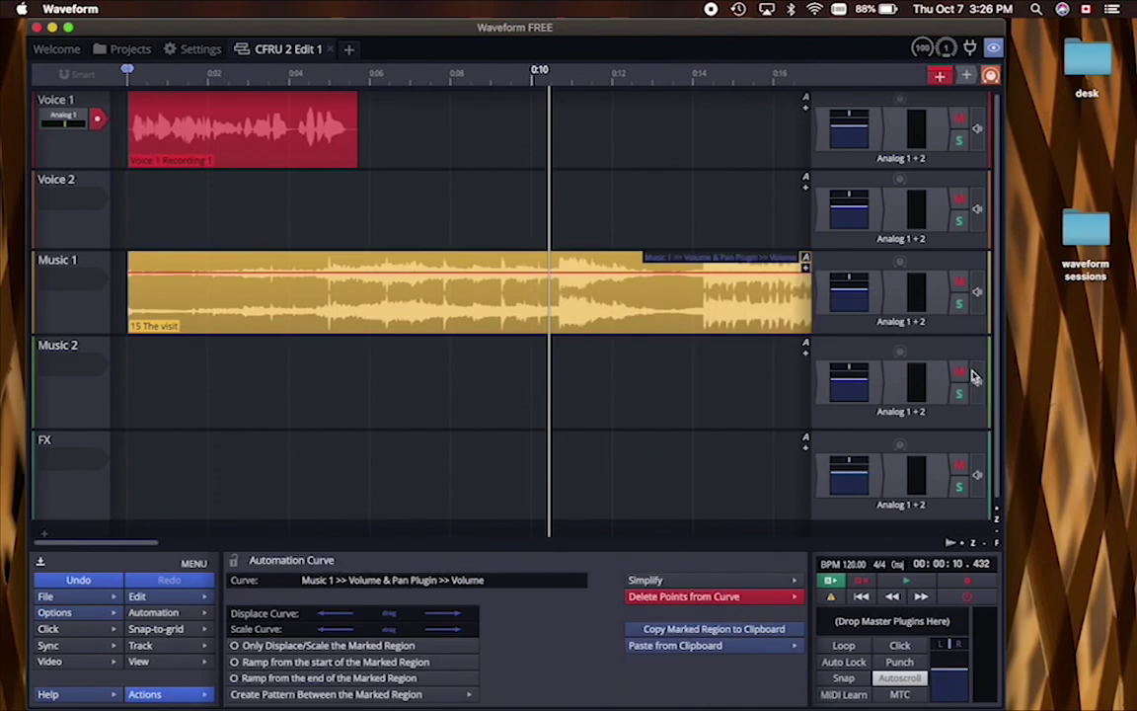
{"action": "double_click", "coordinate": [353, 272]}
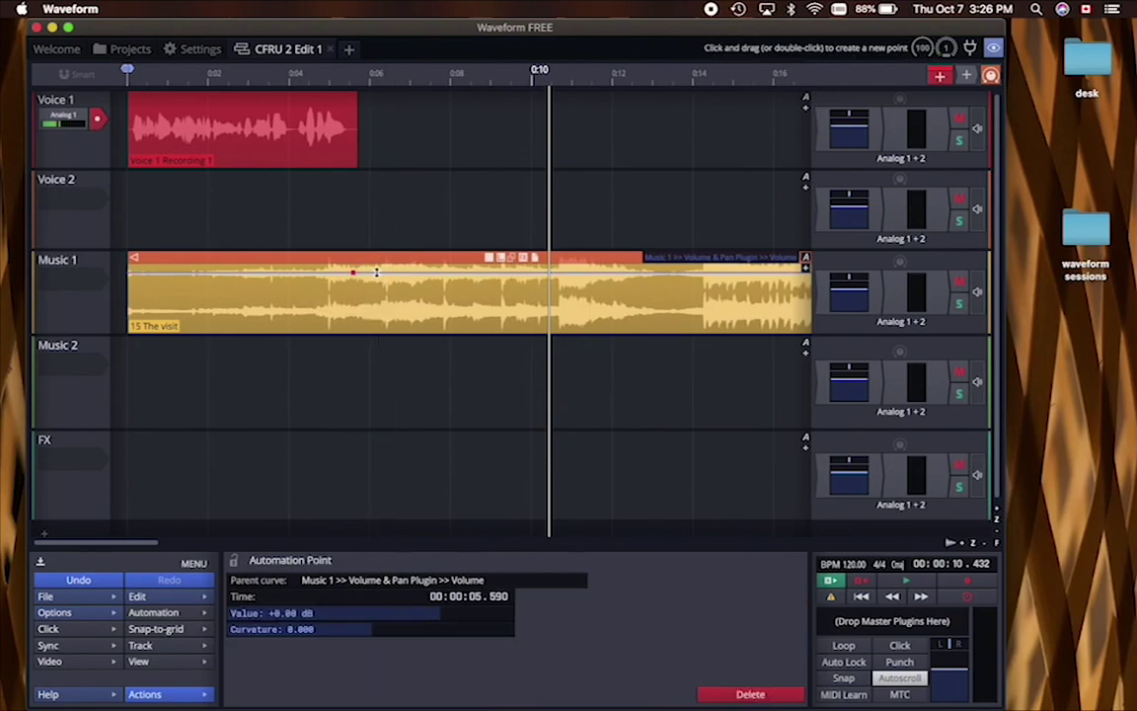
Add volume points near 5–6 s and lower the first so the song stays quieter under the voice.
{"action": "double_click", "coordinate": [378, 271]}
{"action": "left_click", "coordinate": [326, 271]}
{"action": "left_click", "coordinate": [326, 271]}
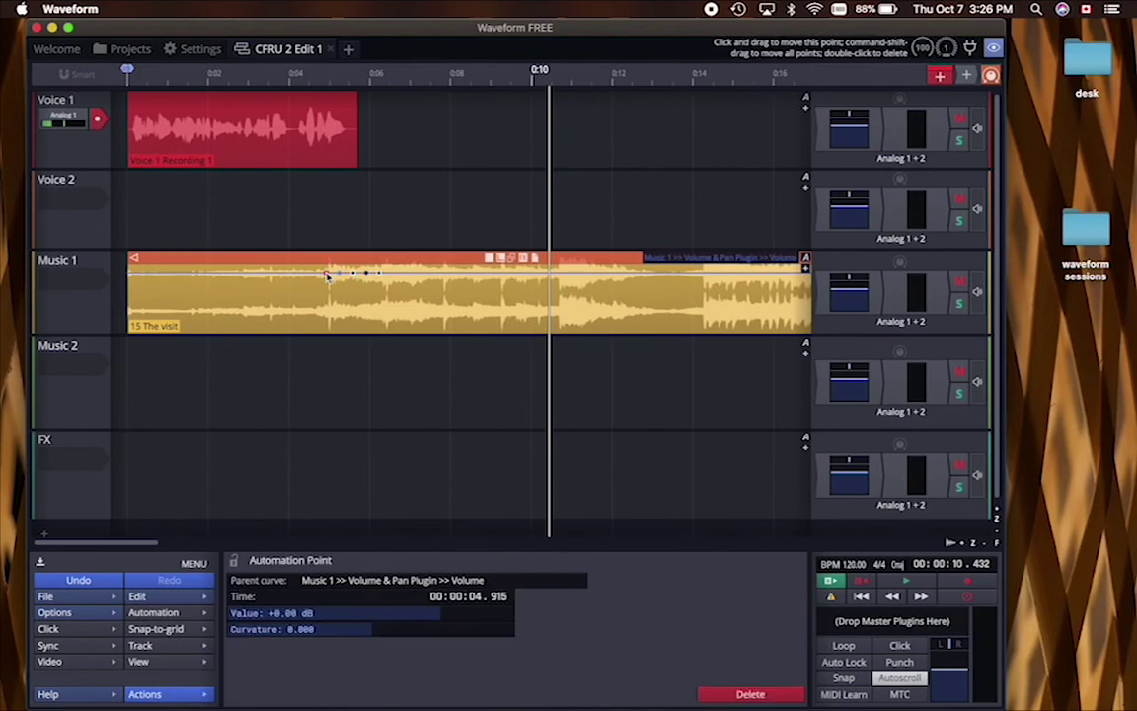
{"action": "left_click", "coordinate": [166, 272]}
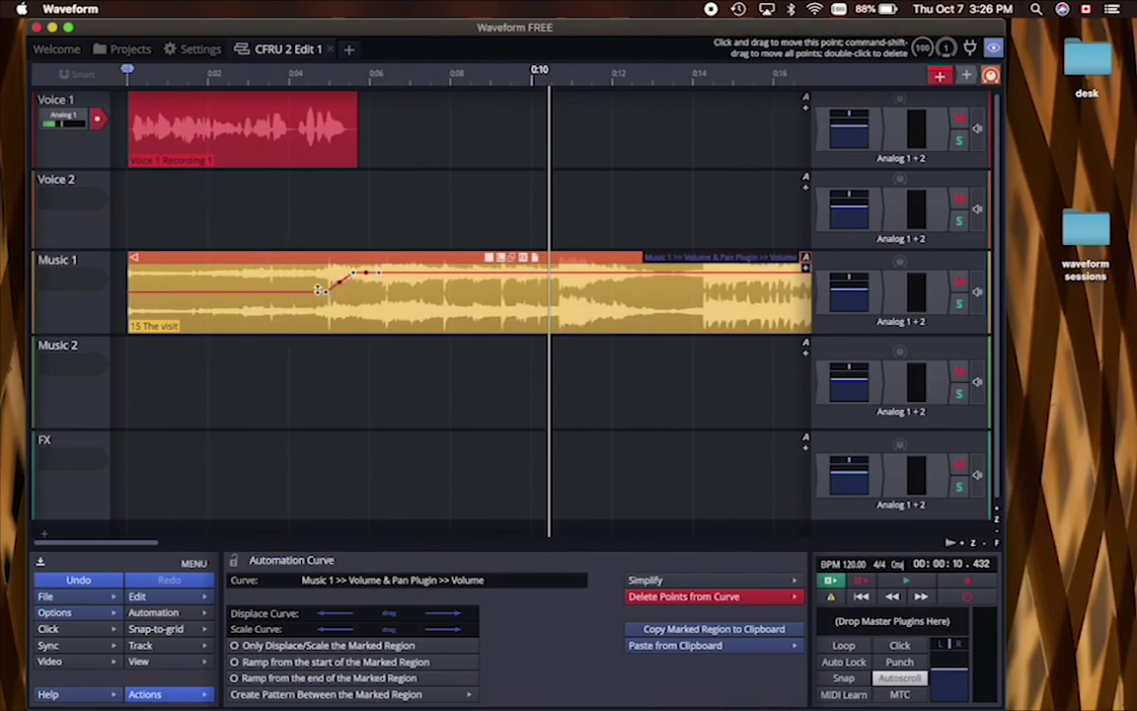
{"action": "left_click", "coordinate": [326, 292]}
{"action": "mouse_move", "coordinate": [326, 292]}
{"action": "left_mouse_down"}
{"action": "mouse_move", "coordinate": [340, 298]}
{"action": "mouse_move", "coordinate": [363, 273]}
{"action": "mouse_move", "coordinate": [347, 295]}
{"action": "left_mouse_up"}
{"action": "left_click", "coordinate": [341, 295]}
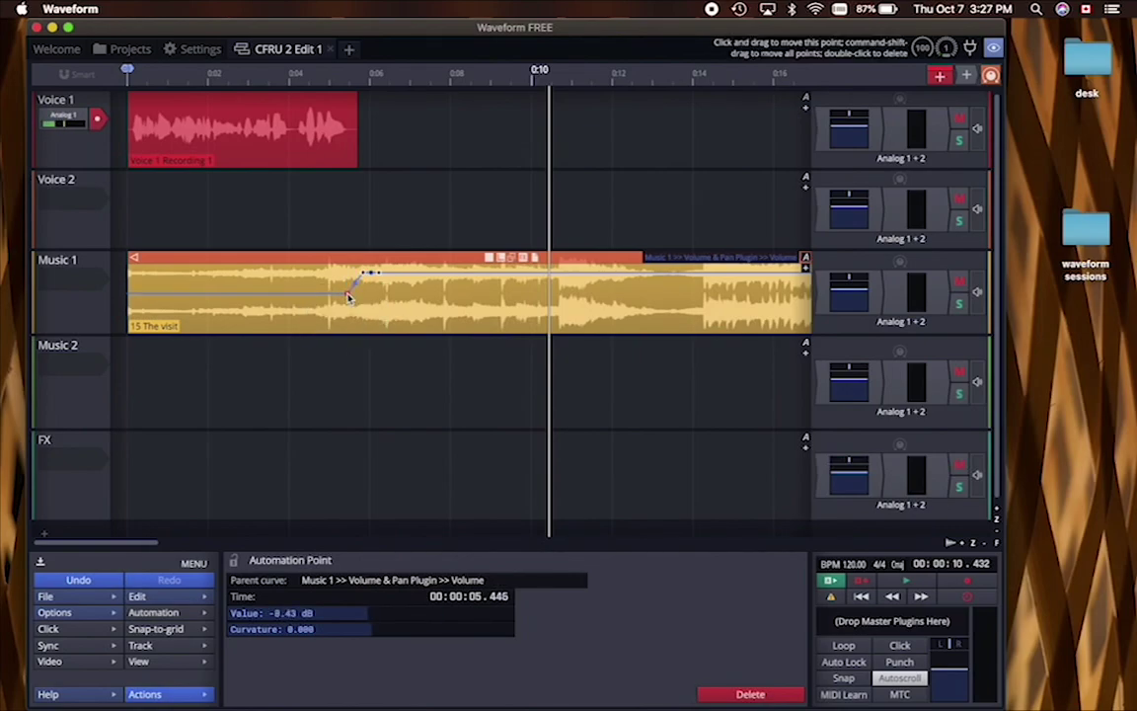
Play the edit from the start to hear the music fade up.
{"action": "left_click", "coordinate": [132, 74]}
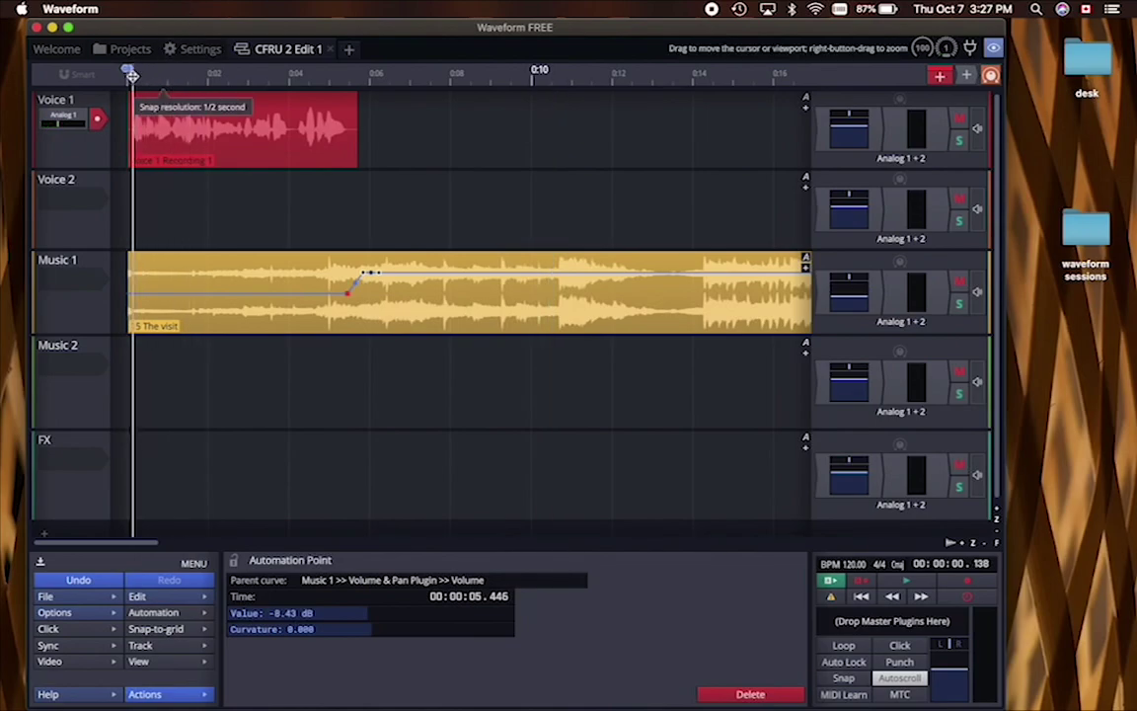
{"action": "key", "text": "space"}
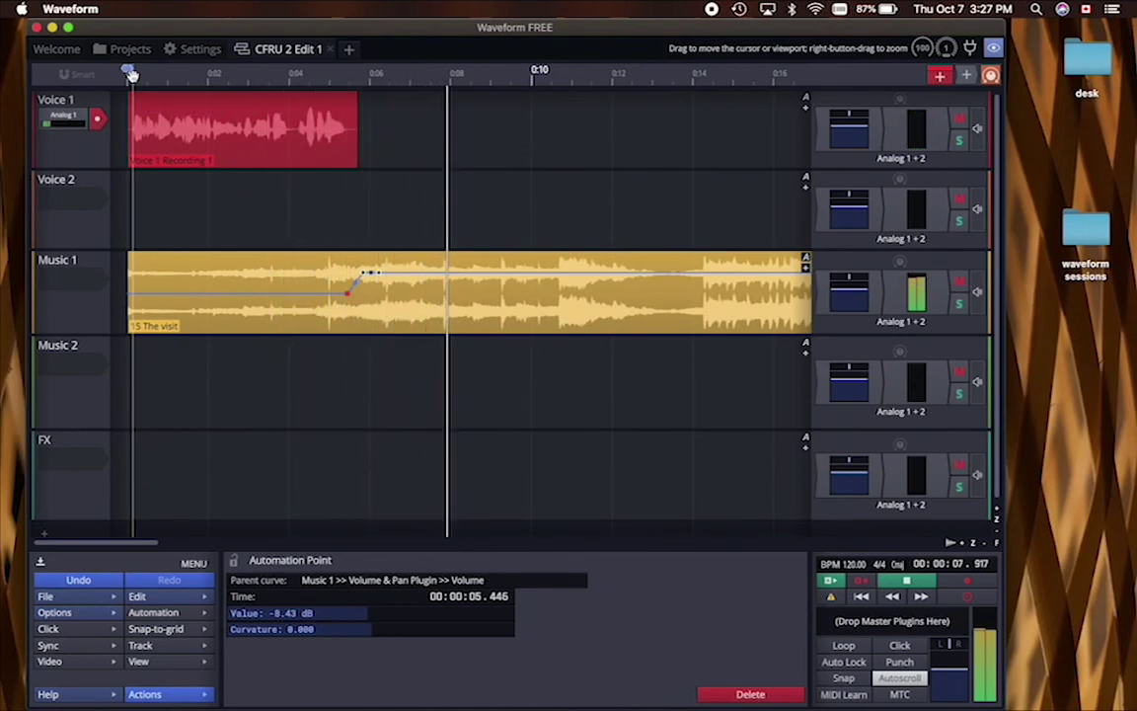
{"action": "key", "text": "space"}
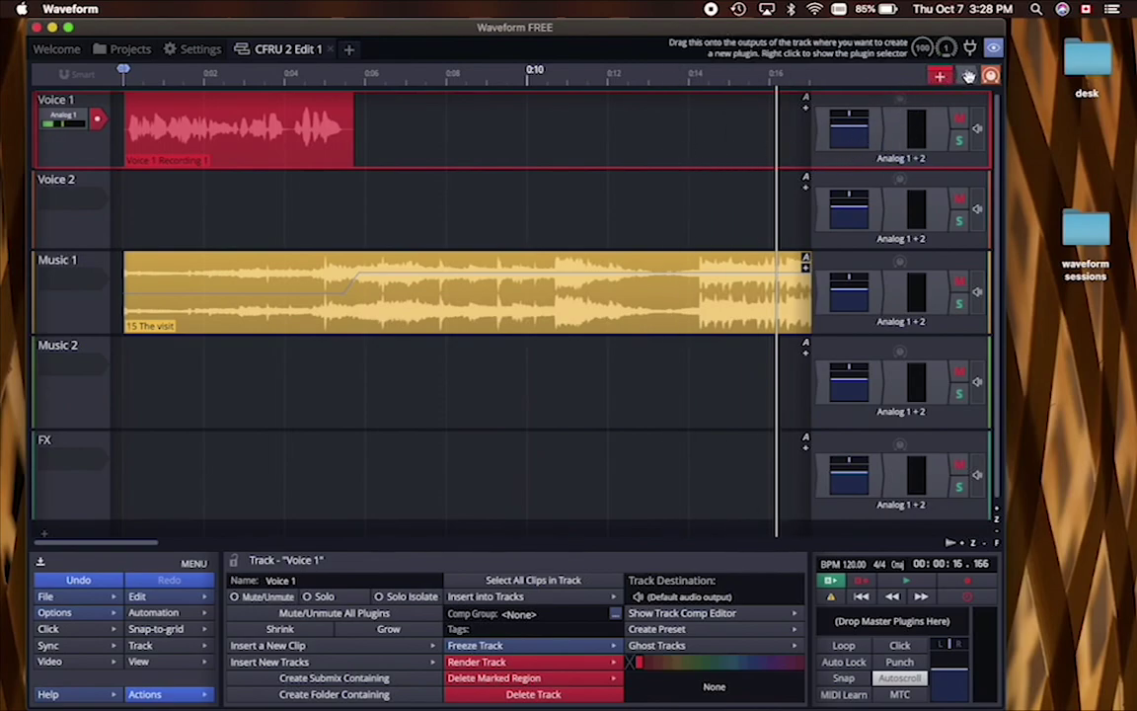
Add Waveform's Effects > Compressor/Limiter plugin to the Voice 1 track.
{"action": "left_click_drag", "start_coordinate": [938, 124], "coordinate": [901, 139]}
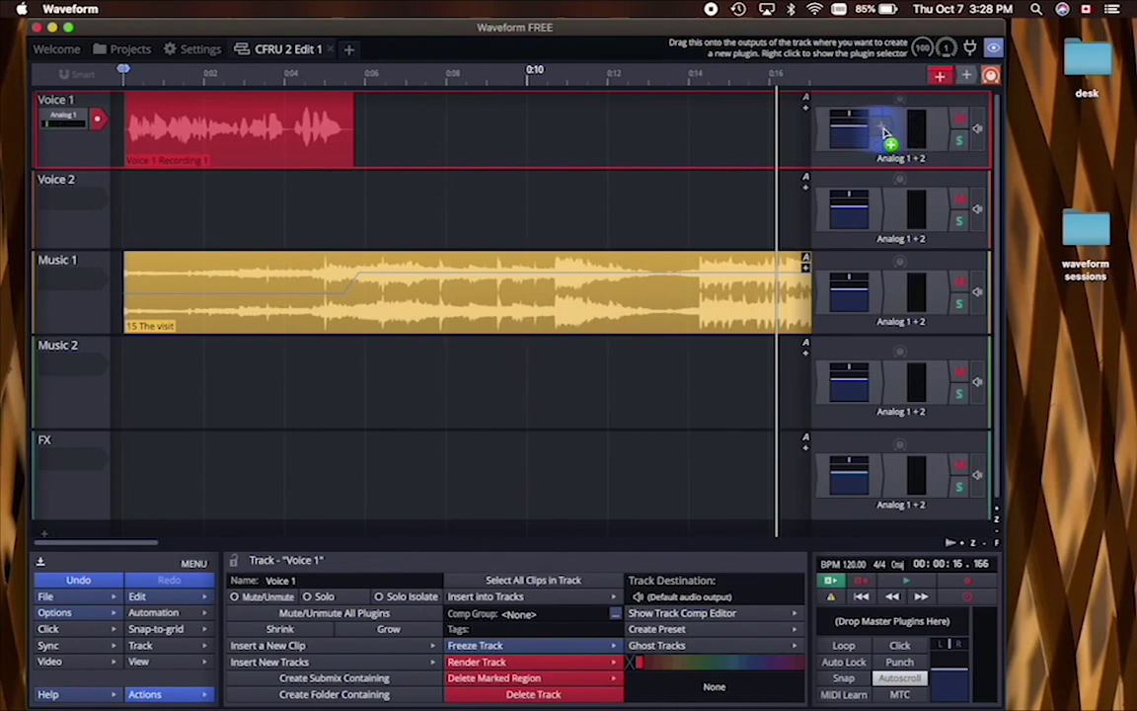
{"action": "left_click_drag", "start_coordinate": [886, 134], "coordinate": [885, 133]}
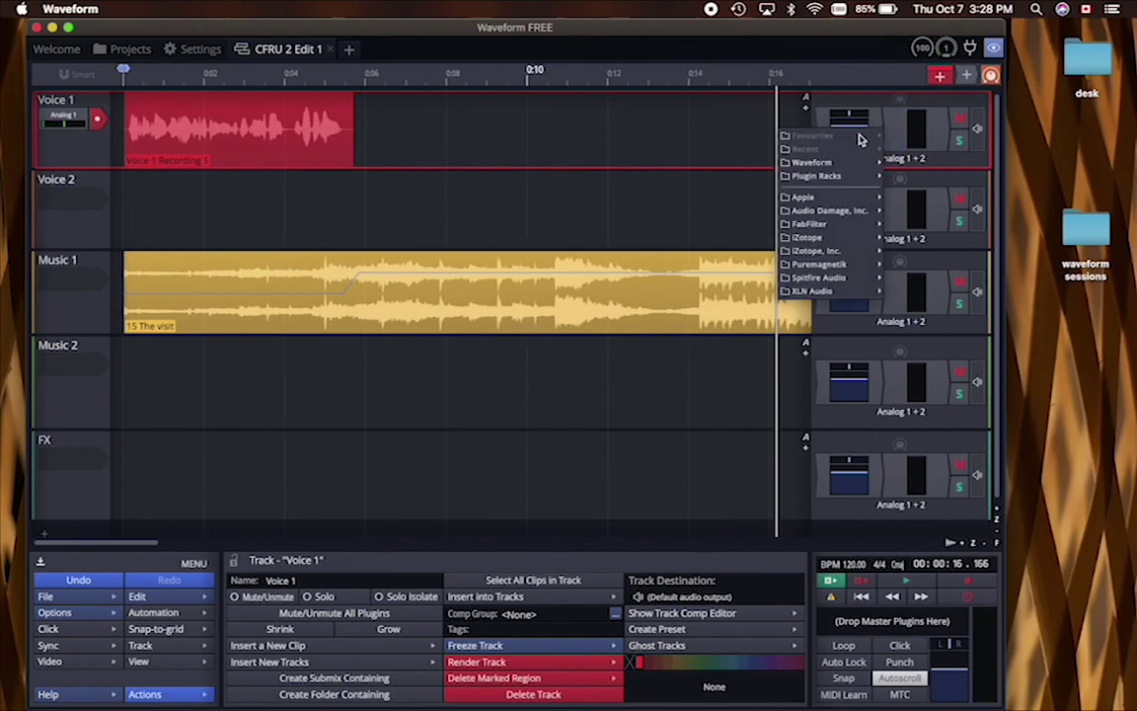
{"action": "mouse_move", "coordinate": [815, 168]}
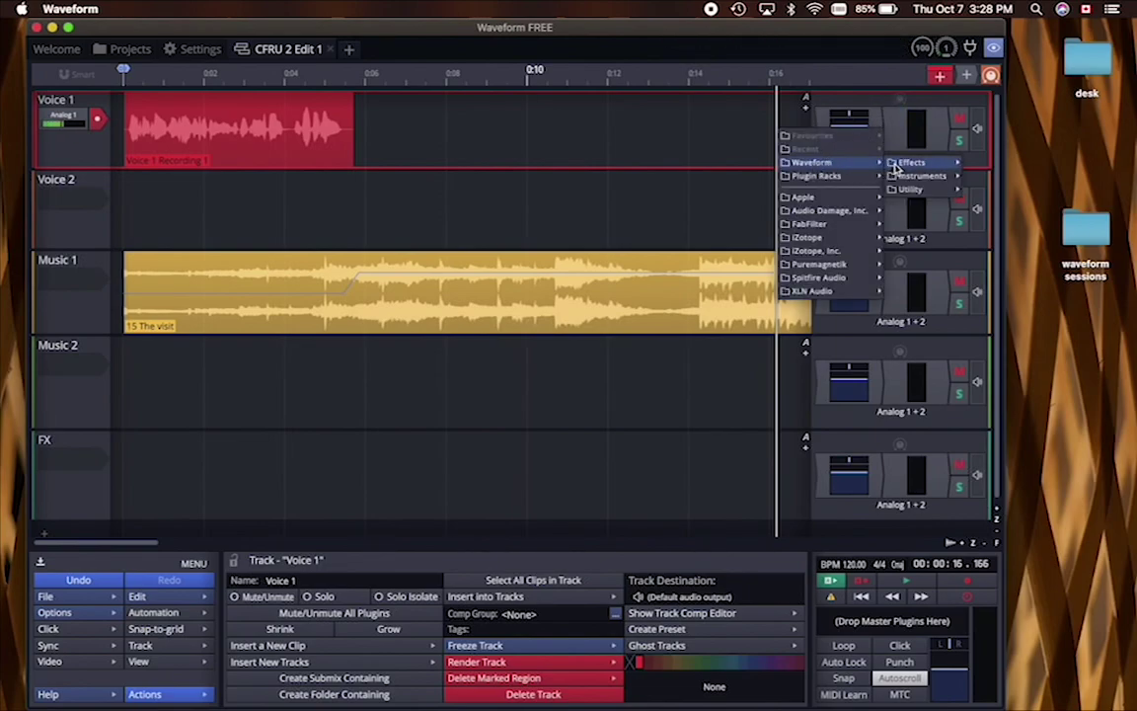
{"action": "mouse_move", "coordinate": [901, 165]}
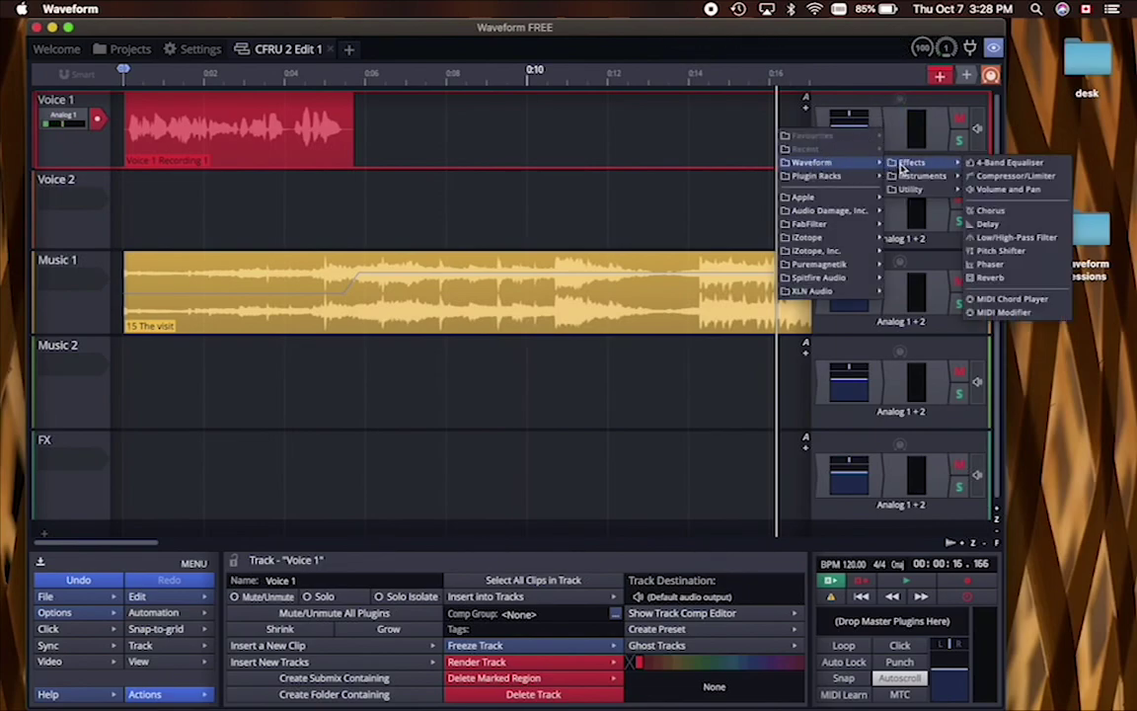
{"action": "left_click", "coordinate": [1015, 176]}
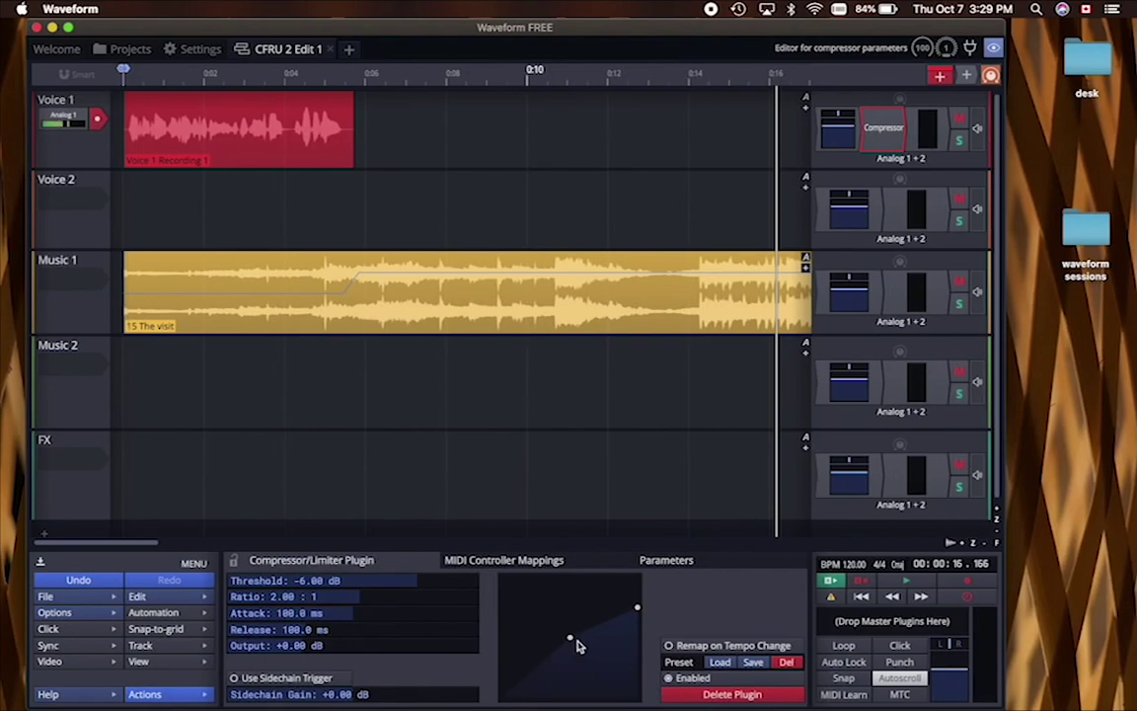
Load the 'Tracktion Compressor: Vocals' preset and play the edit from the start.
{"action": "left_click", "coordinate": [721, 663]}
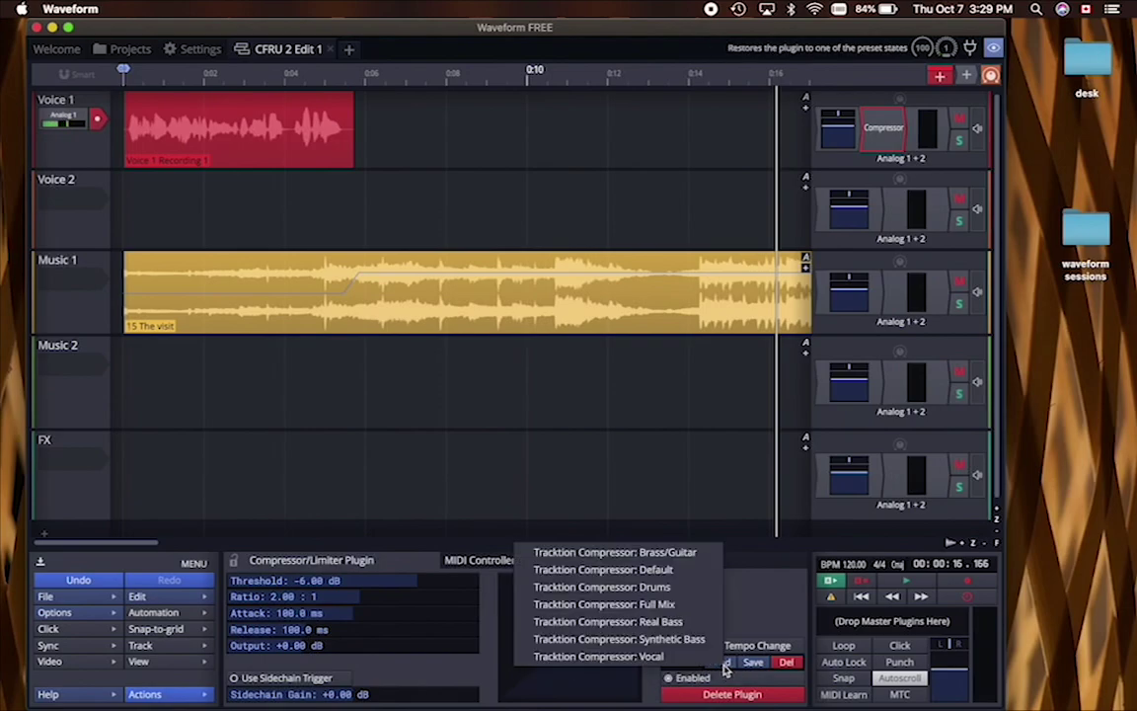
{"action": "left_click", "coordinate": [656, 658]}
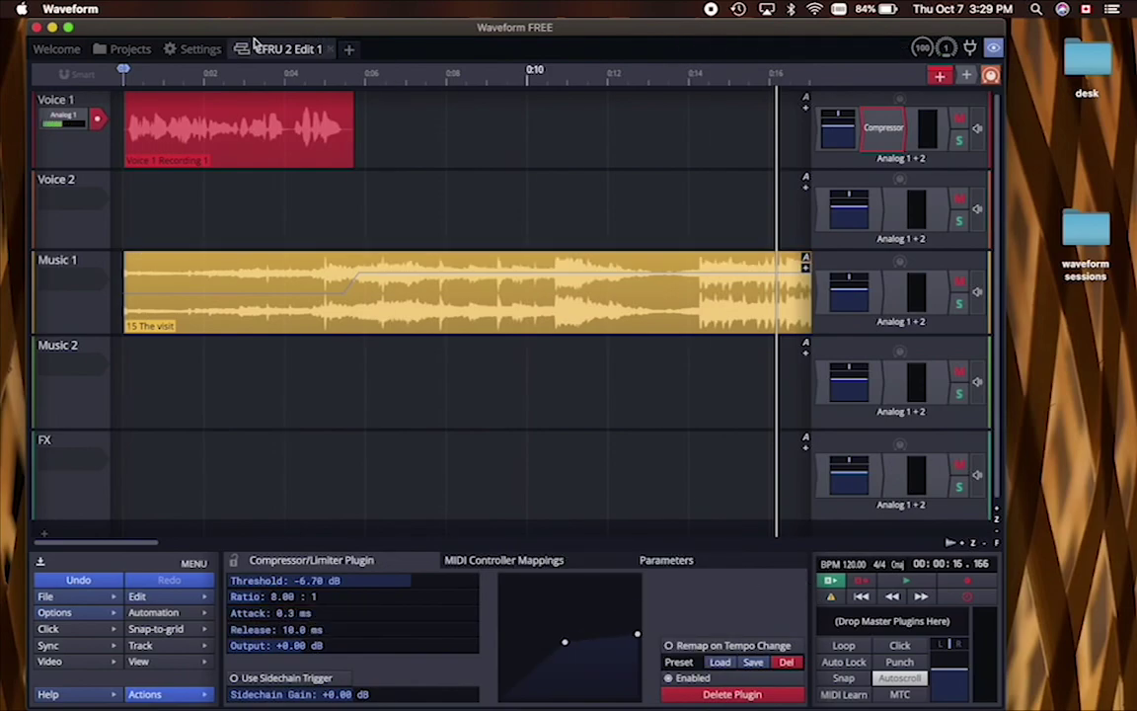
{"action": "left_click_drag", "start_coordinate": [124, 74], "coordinate": [126, 76]}
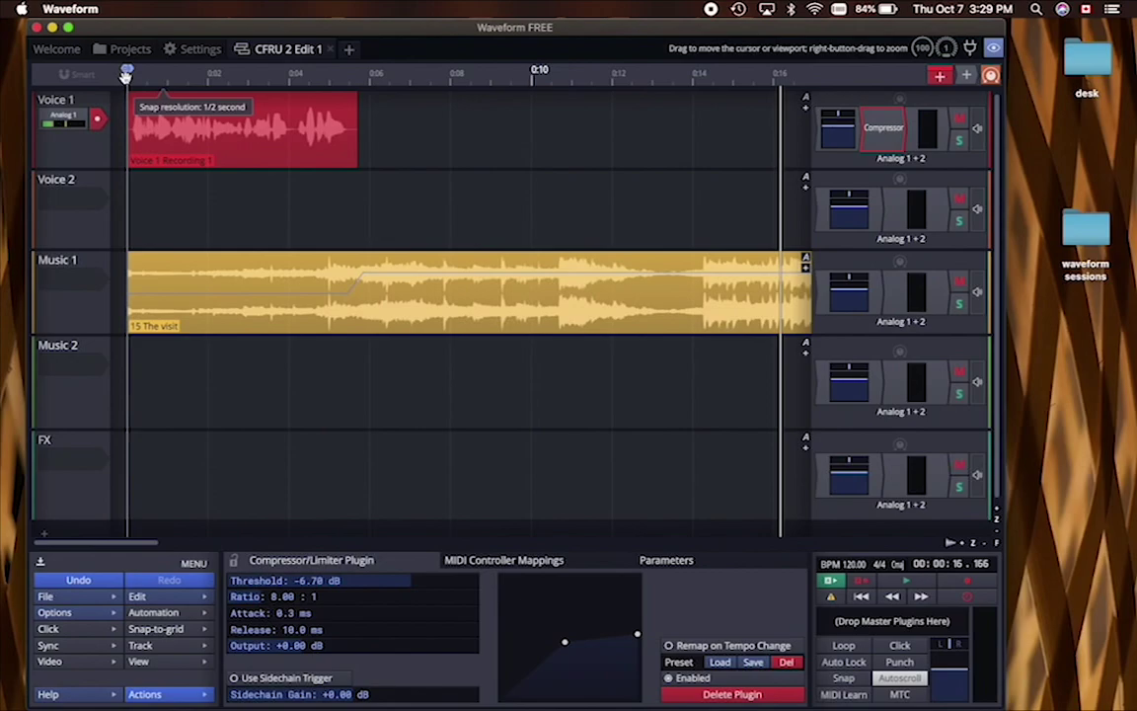
{"action": "left_click_drag", "start_coordinate": [127, 77], "coordinate": [128, 72]}
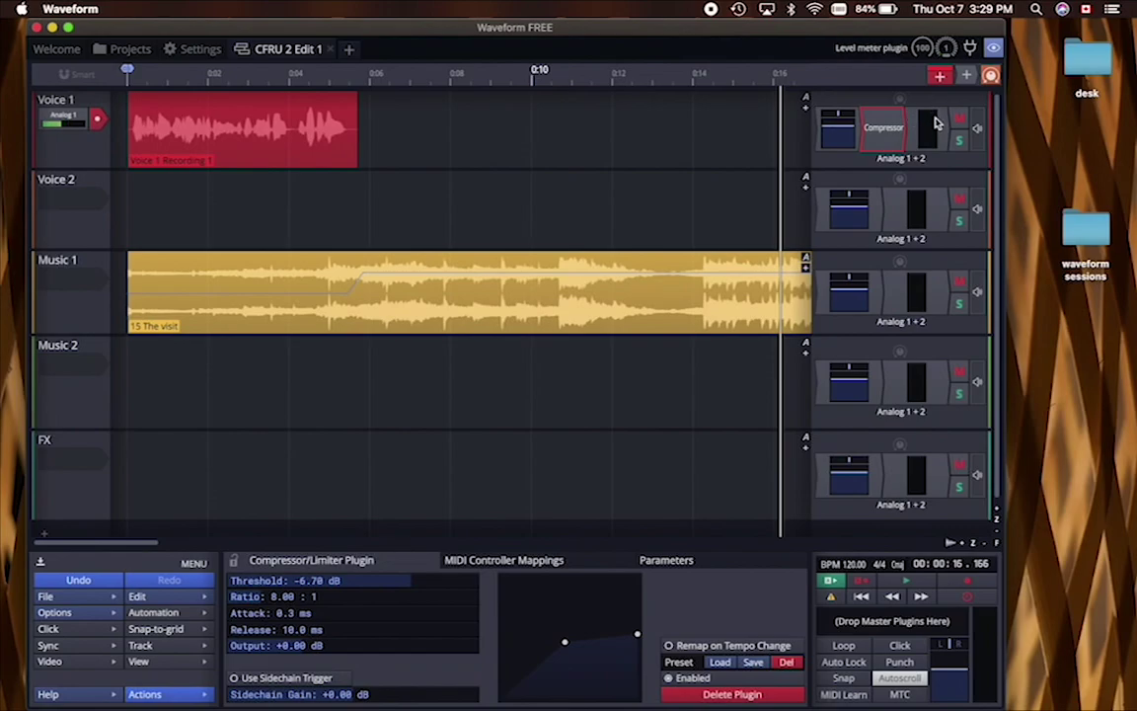
{"action": "mouse_move", "coordinate": [128, 73]}
{"action": "left_mouse_down"}
{"action": "mouse_move", "coordinate": [145, 75]}
{"action": "mouse_move", "coordinate": [120, 74]}
{"action": "left_mouse_up"}
{"action": "key", "text": "space"}
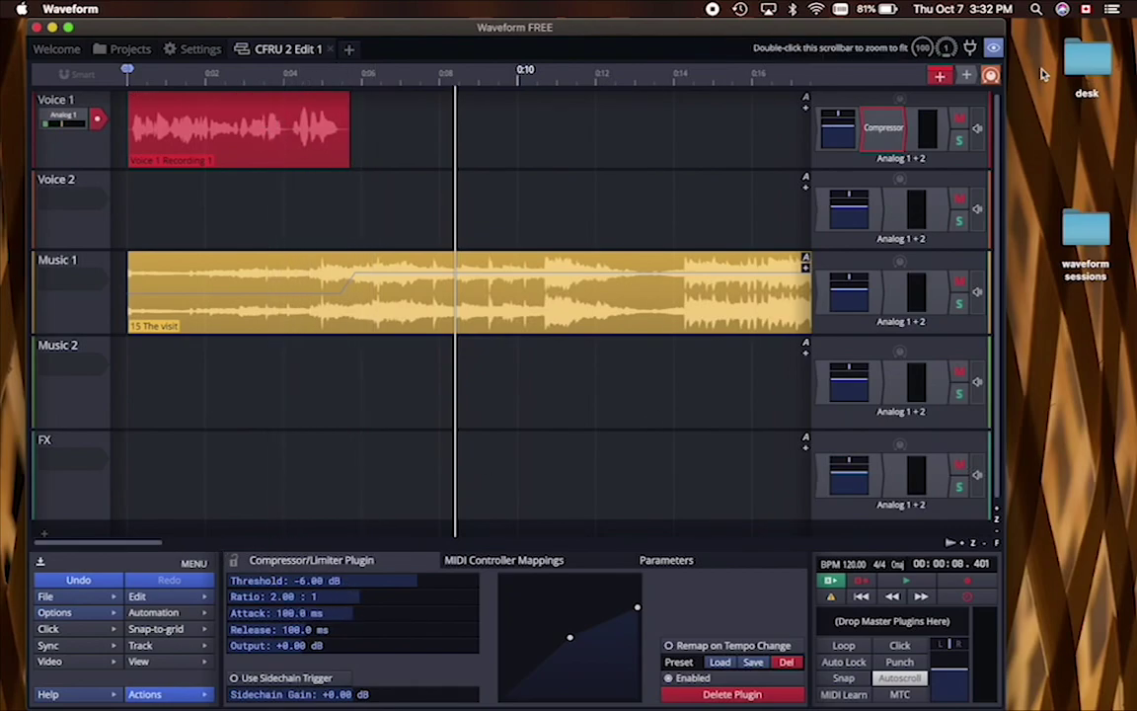
Select the Voice 1 clip and audition it against the music from around 3 and 4 seconds.
{"action": "left_click", "coordinate": [315, 134]}
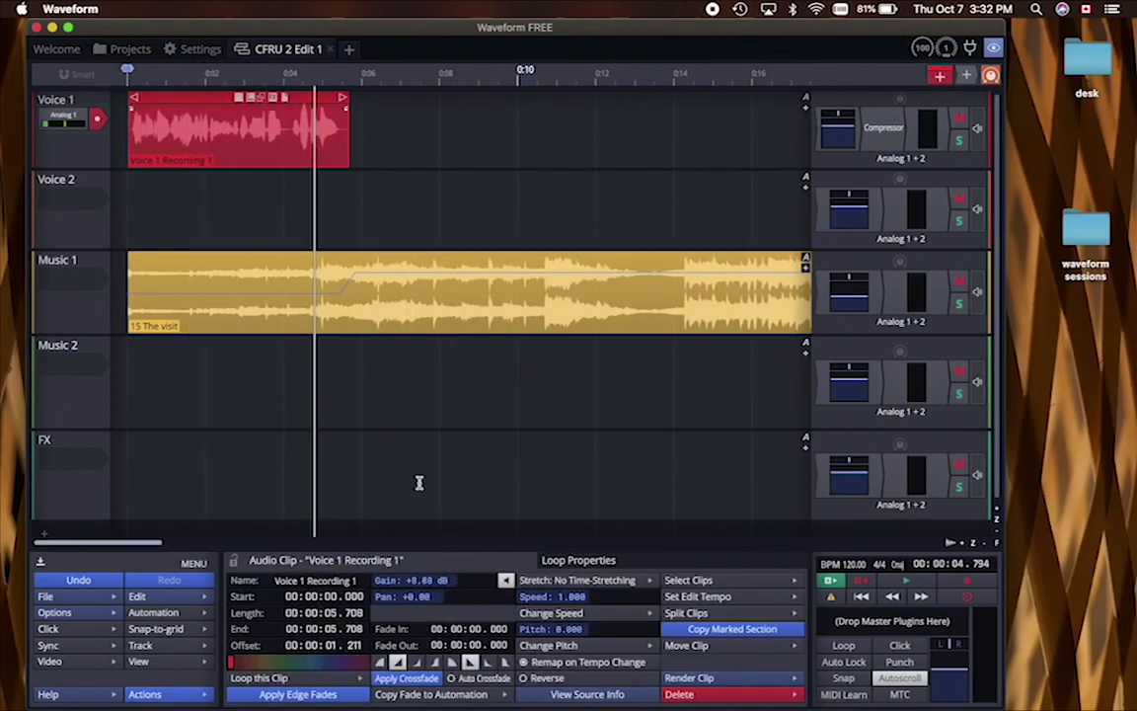
{"action": "key", "text": "space"}
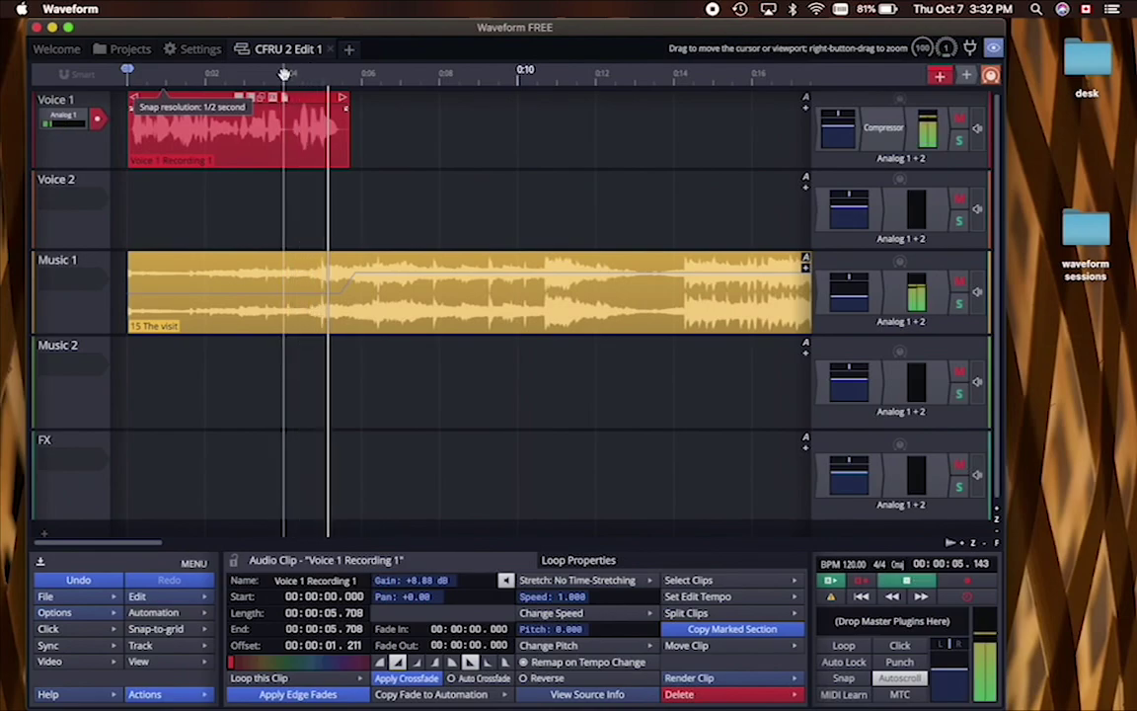
{"action": "key", "text": "space"}
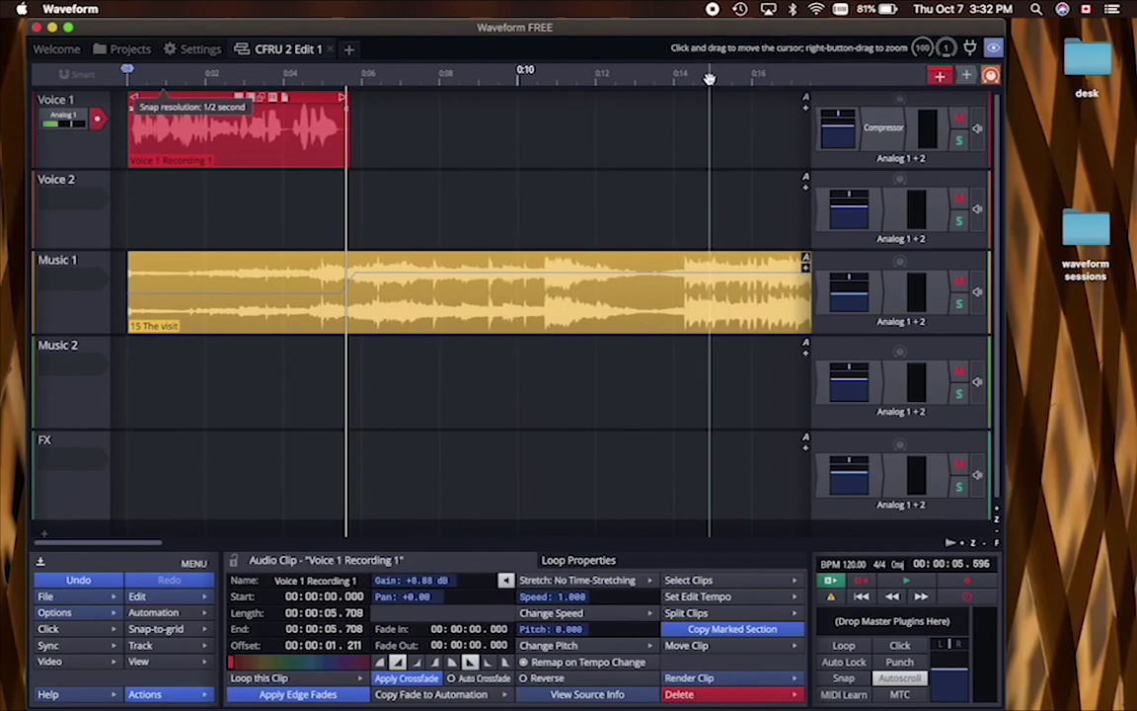
{"action": "left_click", "coordinate": [709, 78]}
{"action": "key", "text": "space"}
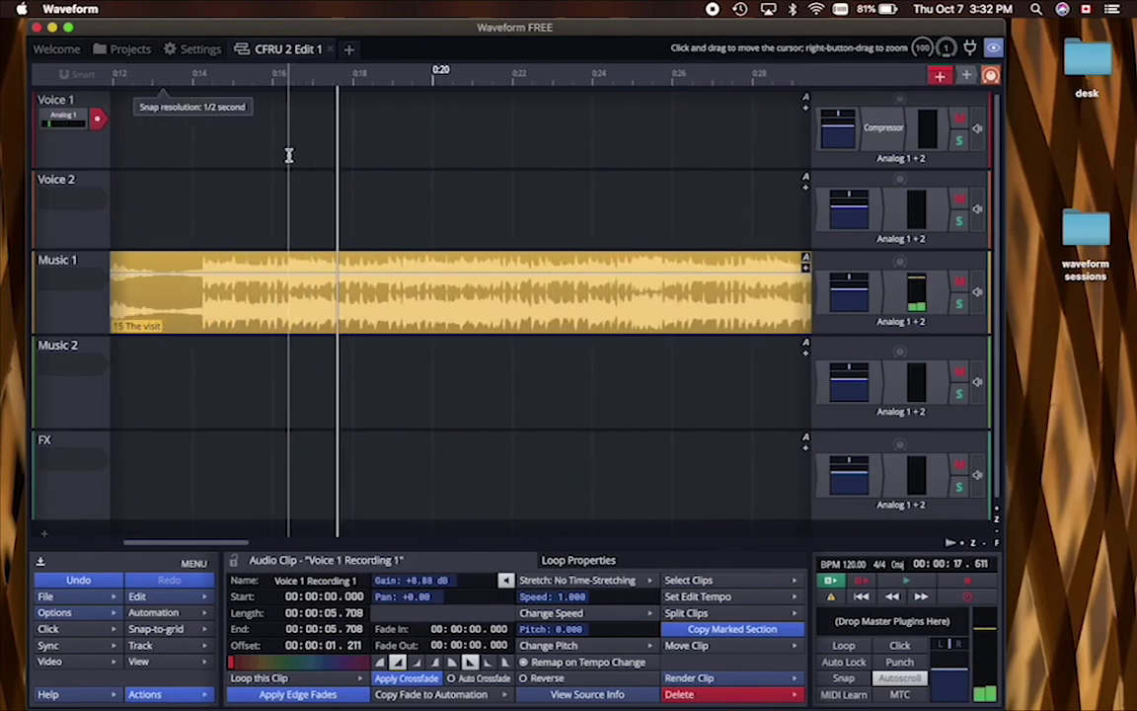
{"action": "scroll", "coordinate": [289, 155], "scroll_direction": "down", "scroll_amount": 5}
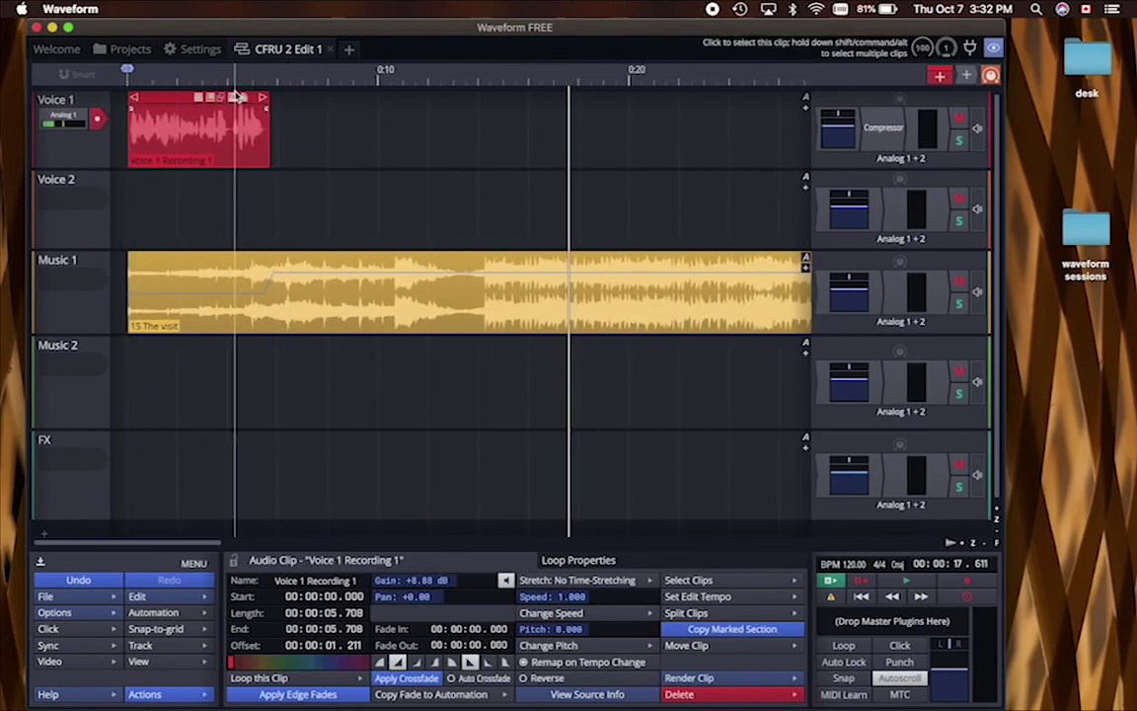
{"action": "left_click", "coordinate": [199, 75]}
{"action": "key", "text": "space"}
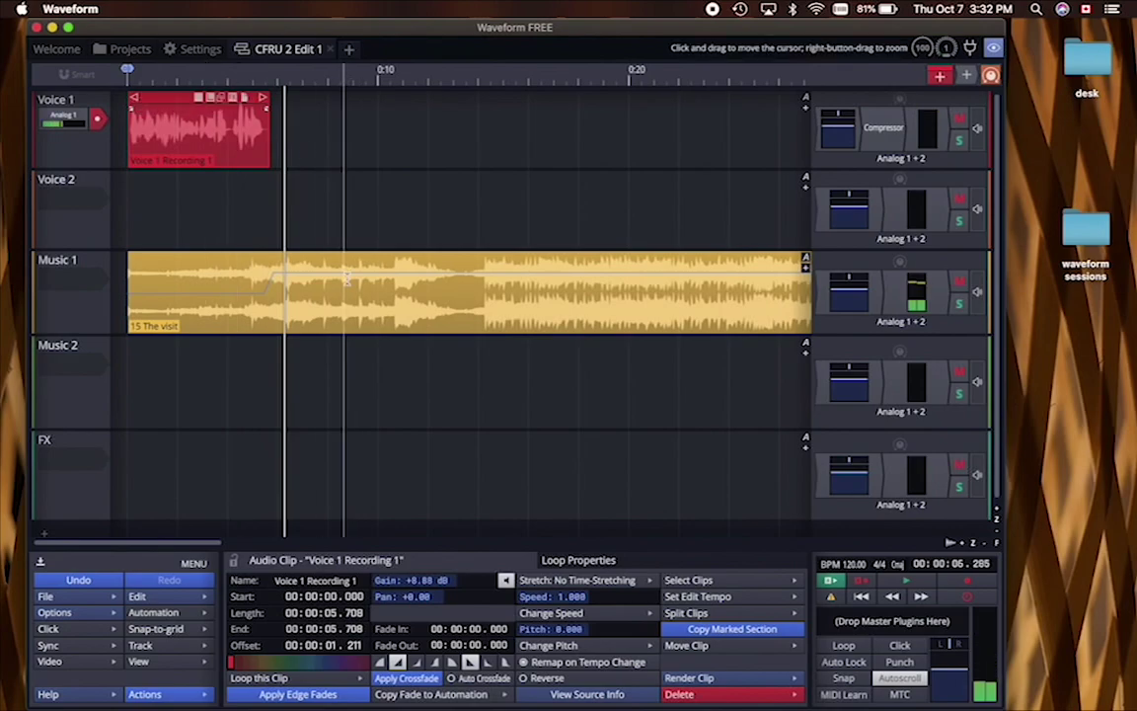
{"action": "left_click", "coordinate": [225, 77]}
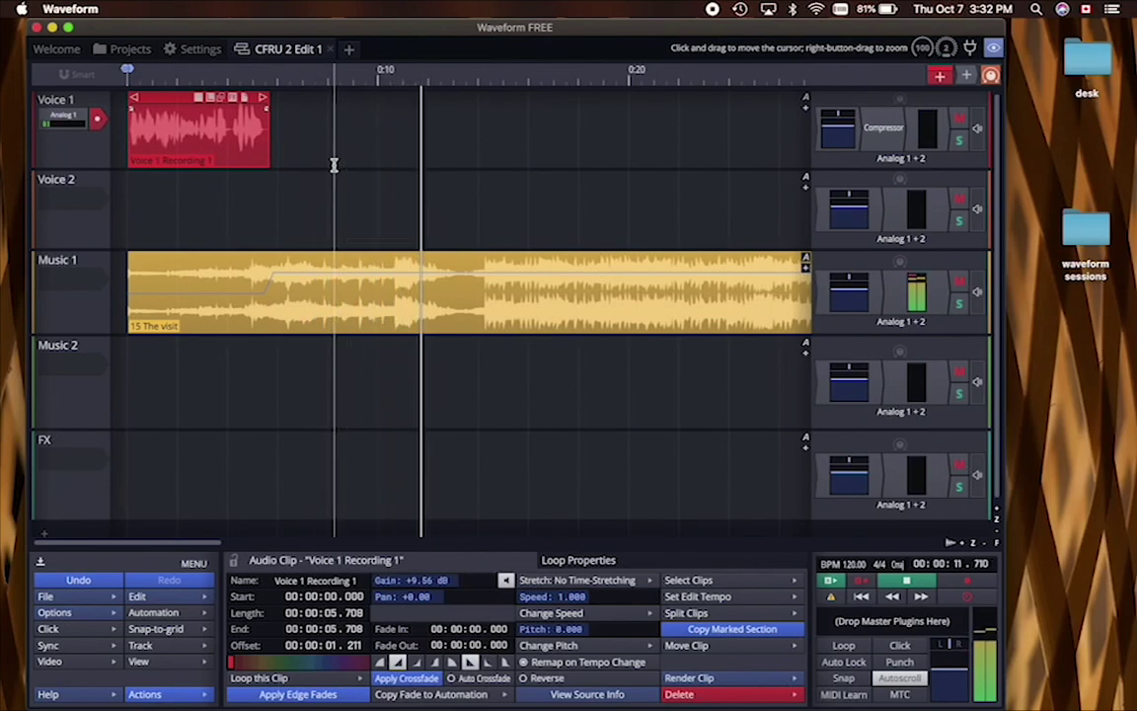
{"action": "key", "text": "space"}
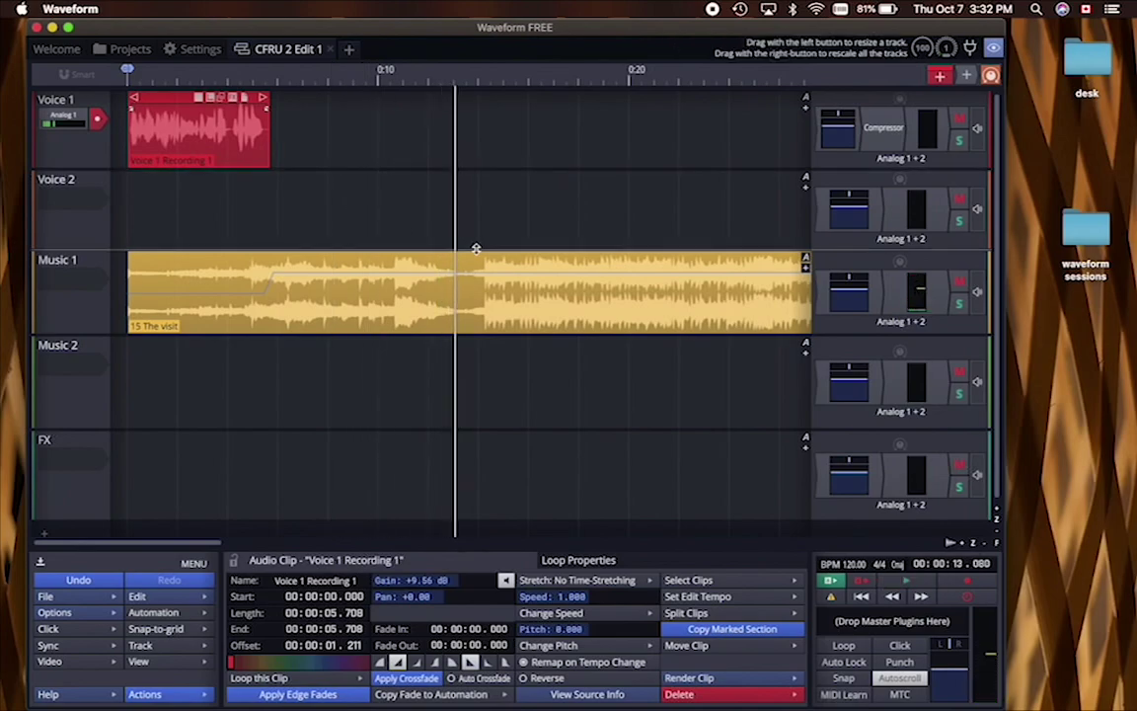
Select the 15 The visit clip on Music 1 and zoom out the timeline.
{"action": "left_click", "coordinate": [475, 254]}
{"action": "scroll", "coordinate": [475, 250], "scroll_direction": "down", "scroll_amount": 2}
{"action": "scroll", "coordinate": [475, 250], "scroll_direction": "down", "scroll_amount": 5}
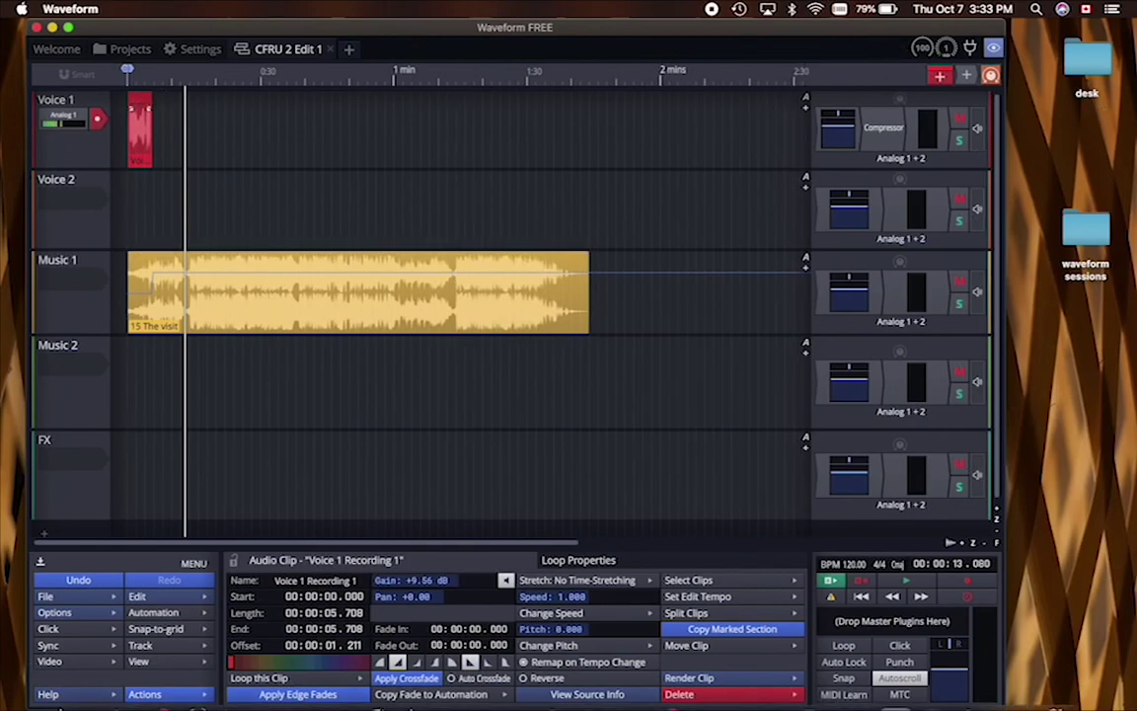
Import a copy of 18 Avocado.mp3 onto Music 2, starting at about 1:38.
{"action": "left_click", "coordinate": [74, 688]}
{"action": "left_click_drag", "start_coordinate": [464, 118], "coordinate": [719, 85]}
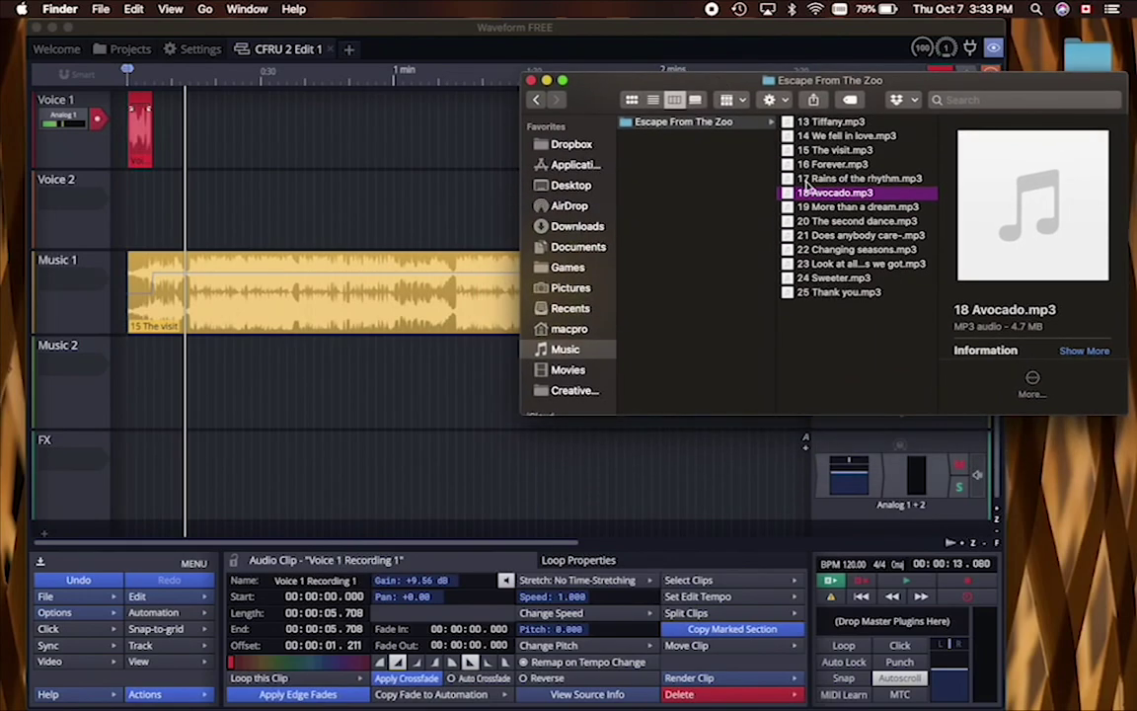
{"action": "left_click_drag", "start_coordinate": [830, 197], "coordinate": [507, 371]}
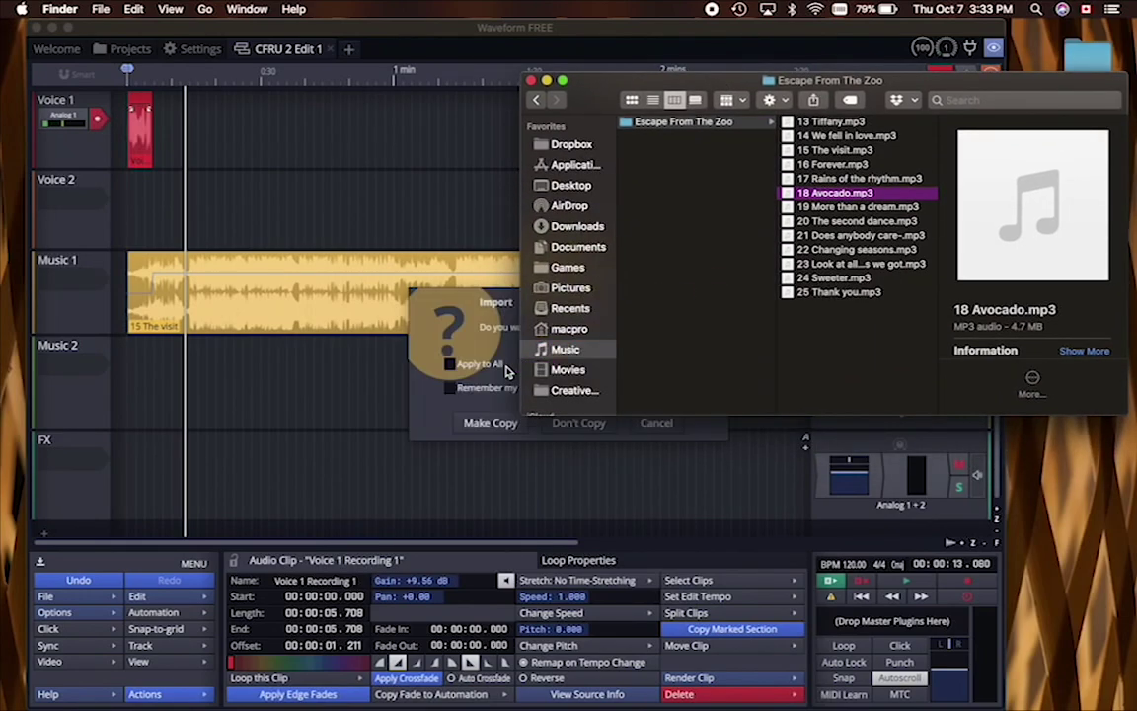
{"action": "left_click", "coordinate": [442, 419]}
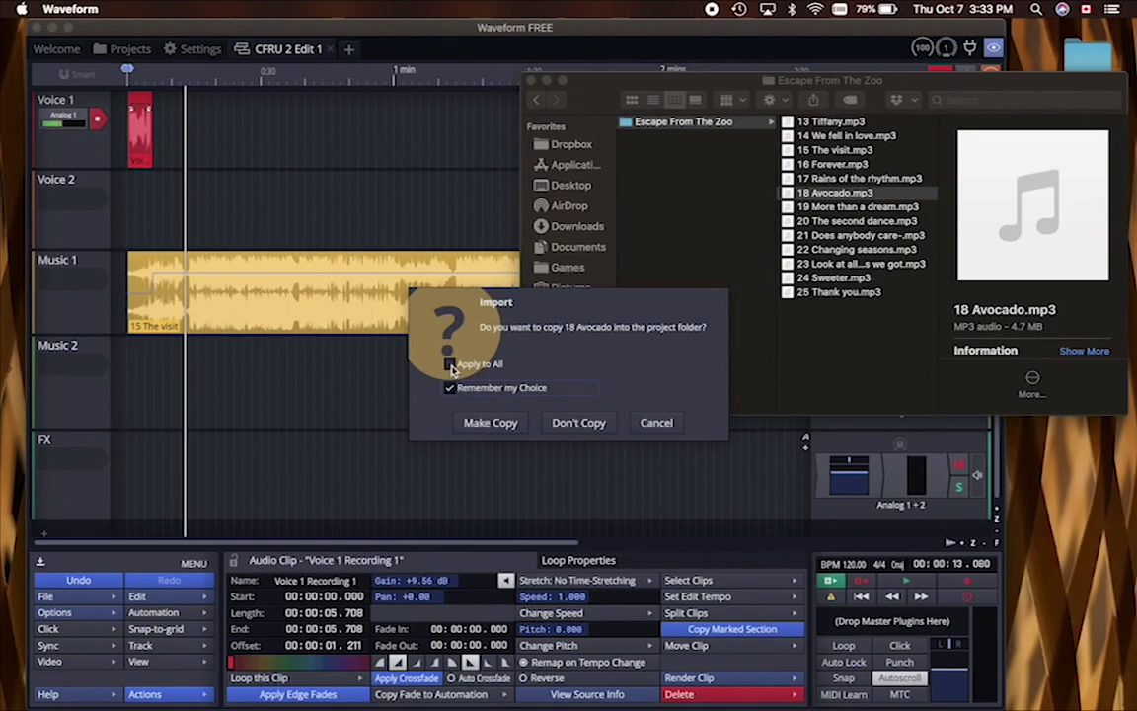
{"action": "left_click", "coordinate": [472, 421]}
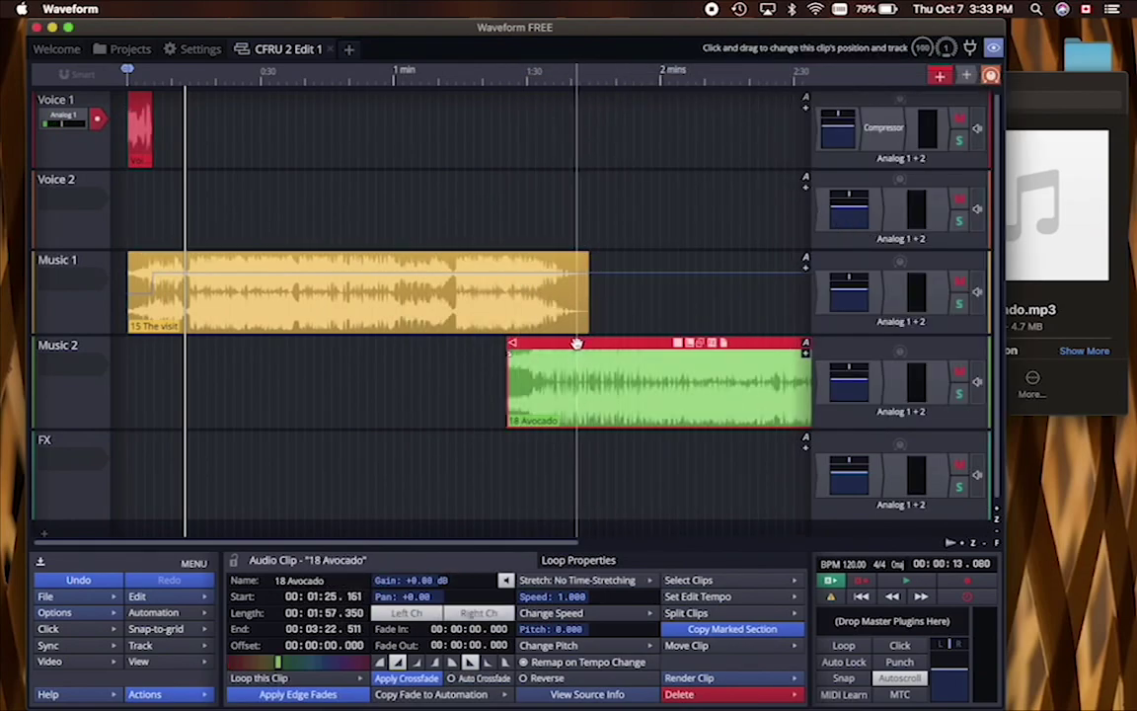
{"action": "left_click_drag", "start_coordinate": [581, 343], "coordinate": [586, 343]}
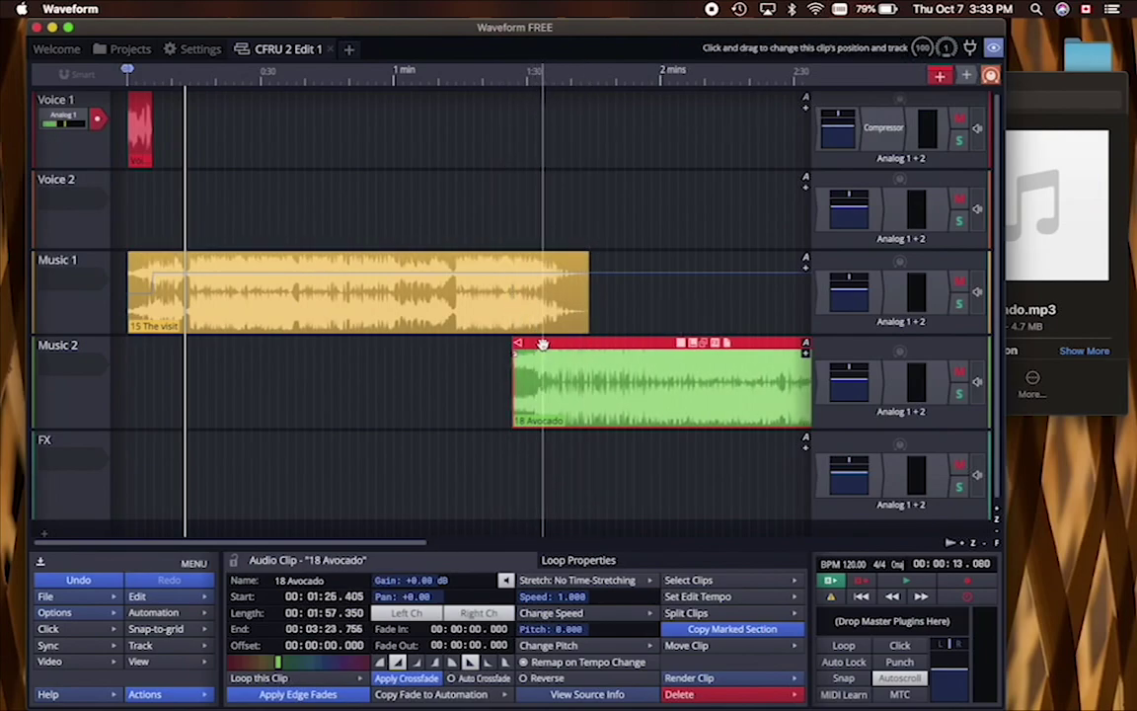
{"action": "left_click_drag", "start_coordinate": [549, 343], "coordinate": [591, 341]}
{"action": "left_click", "coordinate": [537, 76]}
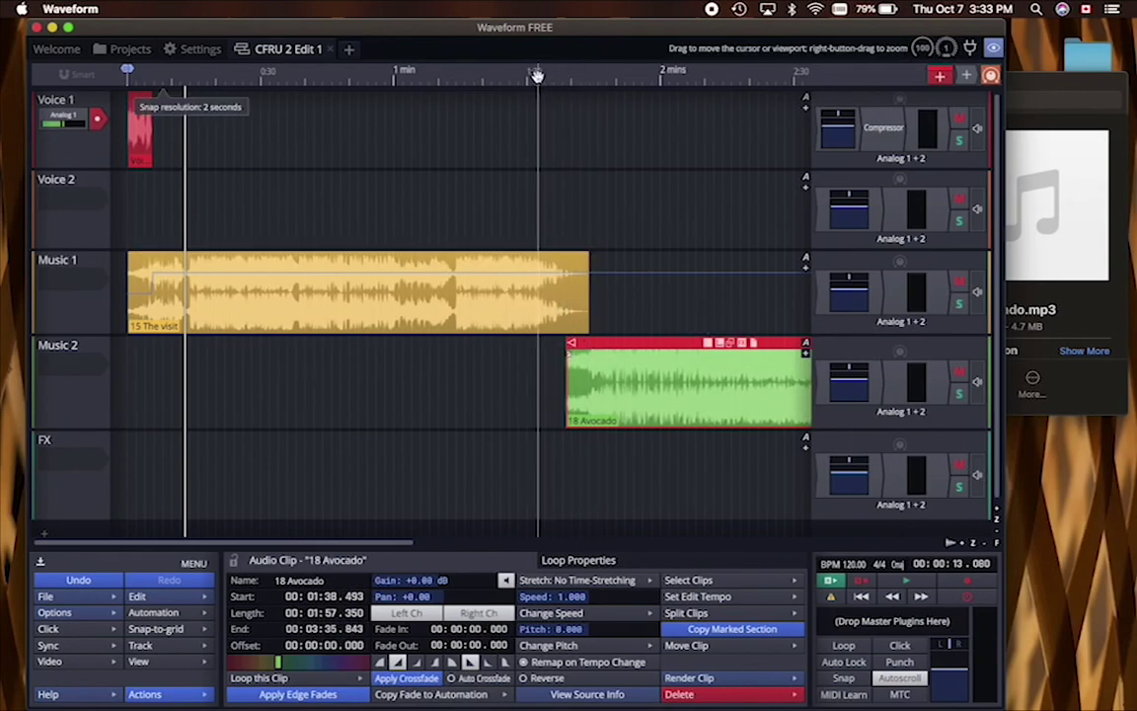
{"action": "key", "text": "space"}
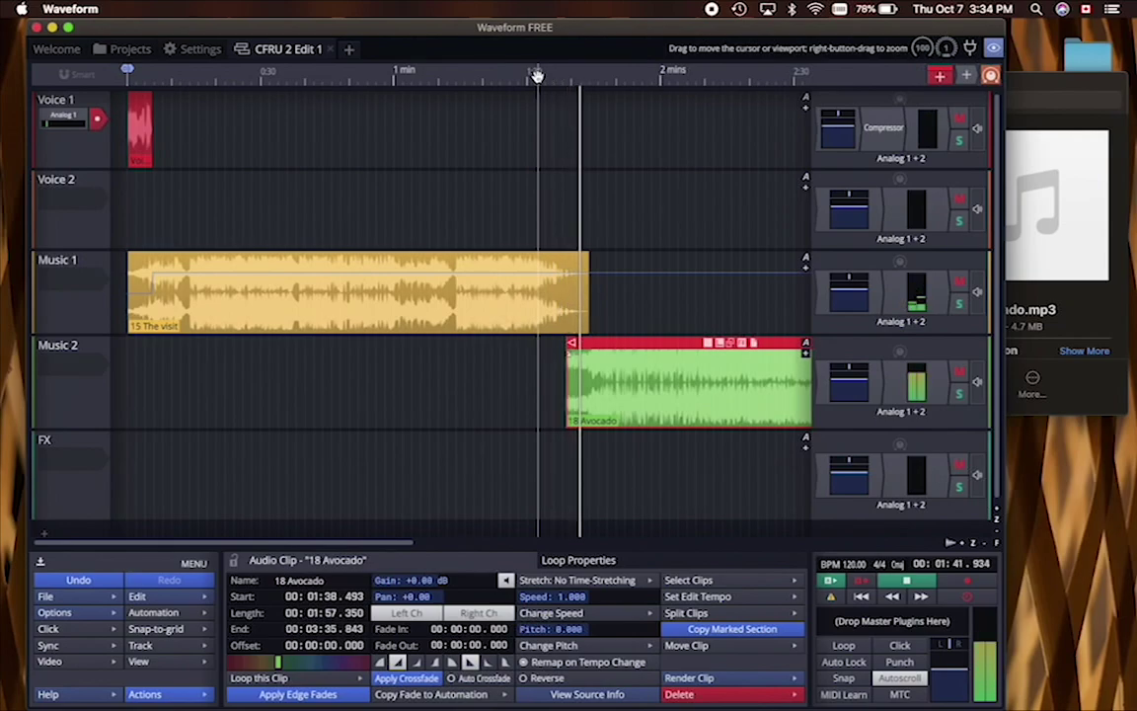
{"action": "key", "text": "space"}
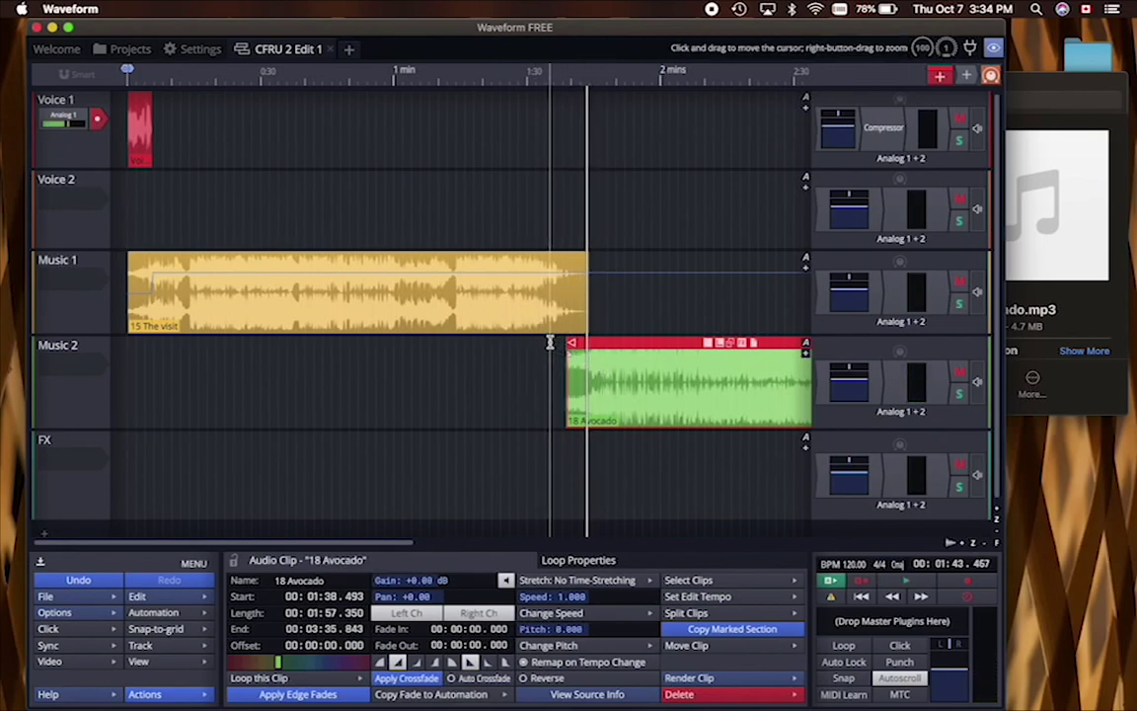
{"action": "scroll", "coordinate": [550, 343], "scroll_direction": "down", "scroll_amount": 3}
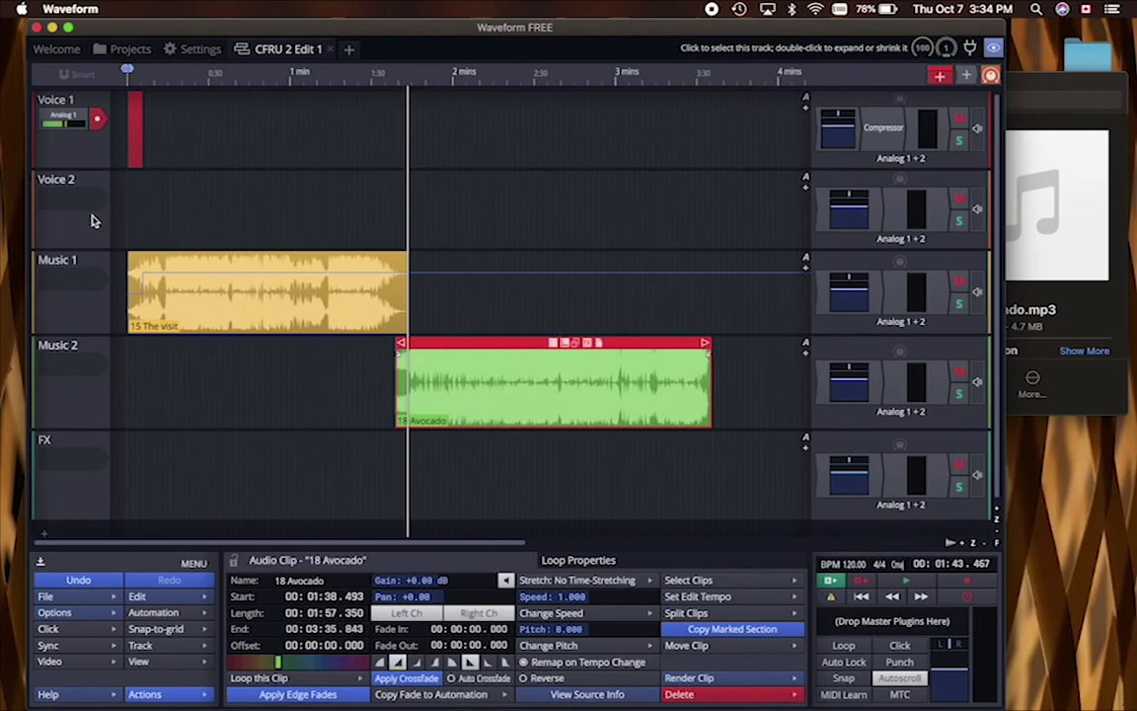
Move 18 Avocado to start at 1:49.562 and trim 15 The visit to 34.646 seconds.
{"action": "left_click", "coordinate": [71, 451]}
{"action": "left_click", "coordinate": [57, 164]}
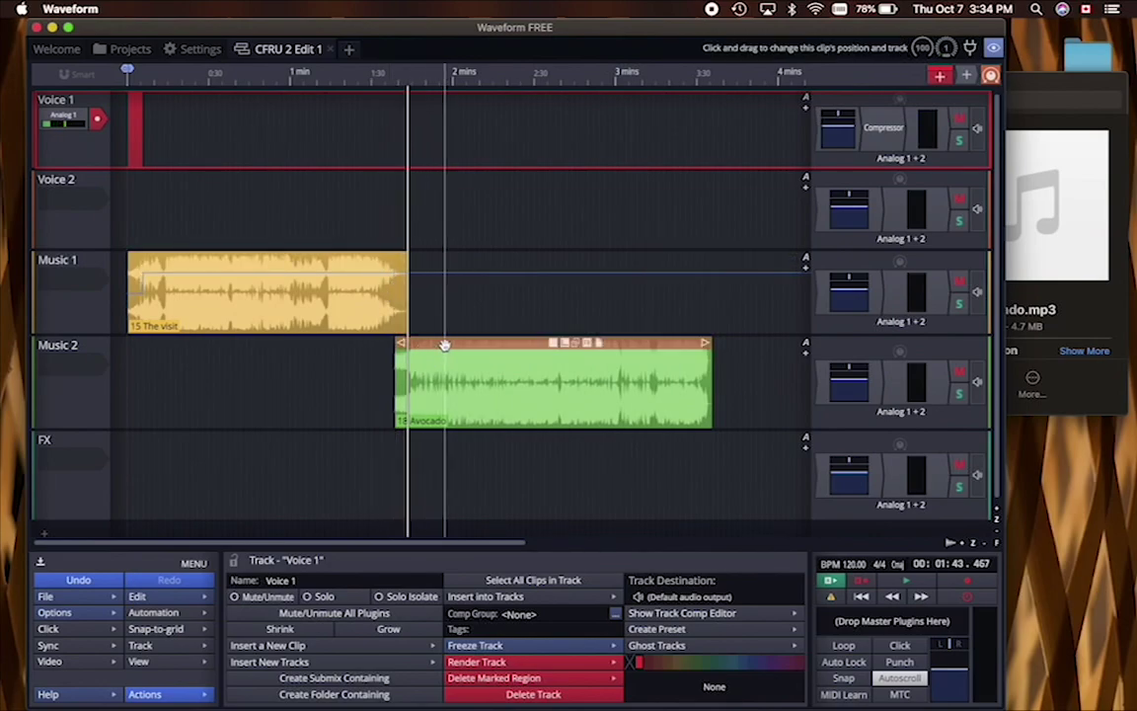
{"action": "left_click_drag", "start_coordinate": [406, 342], "coordinate": [479, 345]}
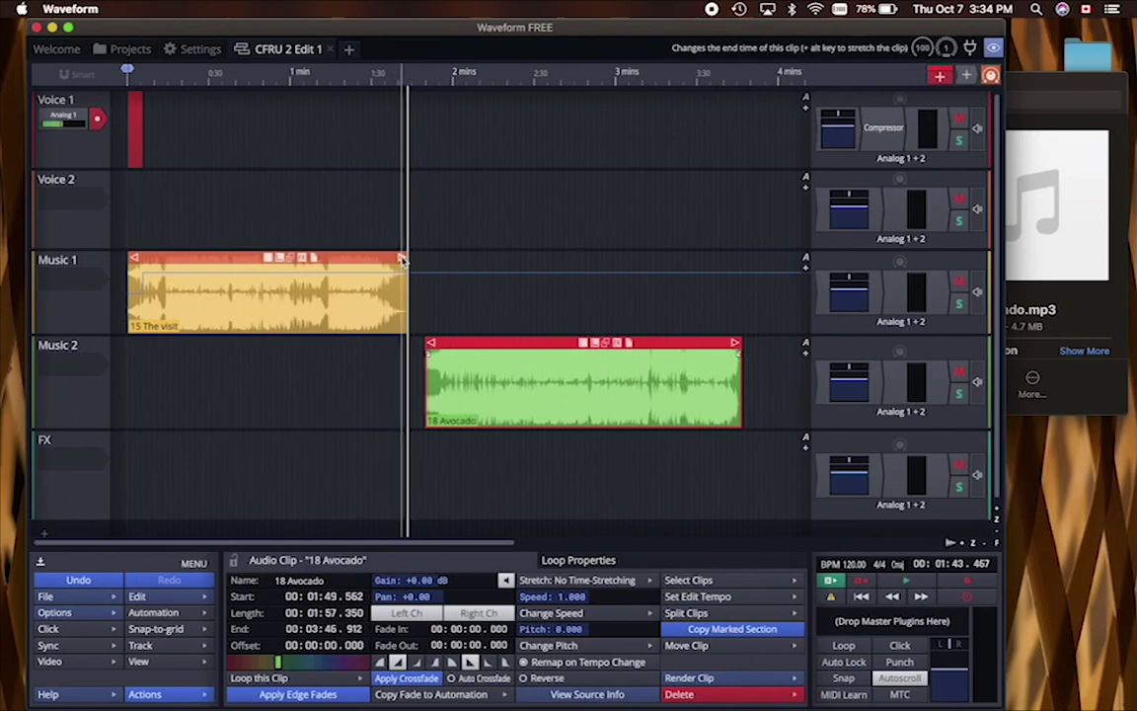
{"action": "left_click_drag", "start_coordinate": [403, 259], "coordinate": [211, 282]}
Give 15 The visit a 14.139-second fade-out at its end.
{"action": "scroll", "coordinate": [210, 304], "scroll_direction": "up", "scroll_amount": 2}
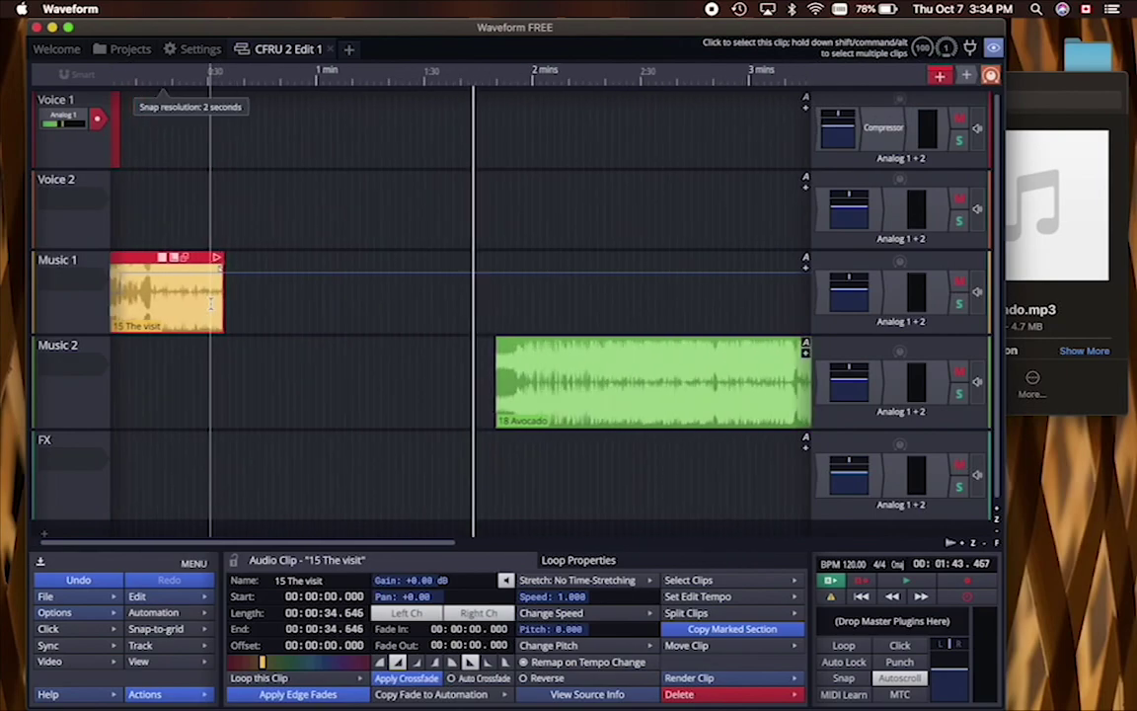
{"action": "scroll", "coordinate": [210, 304], "scroll_direction": "up", "scroll_amount": 3}
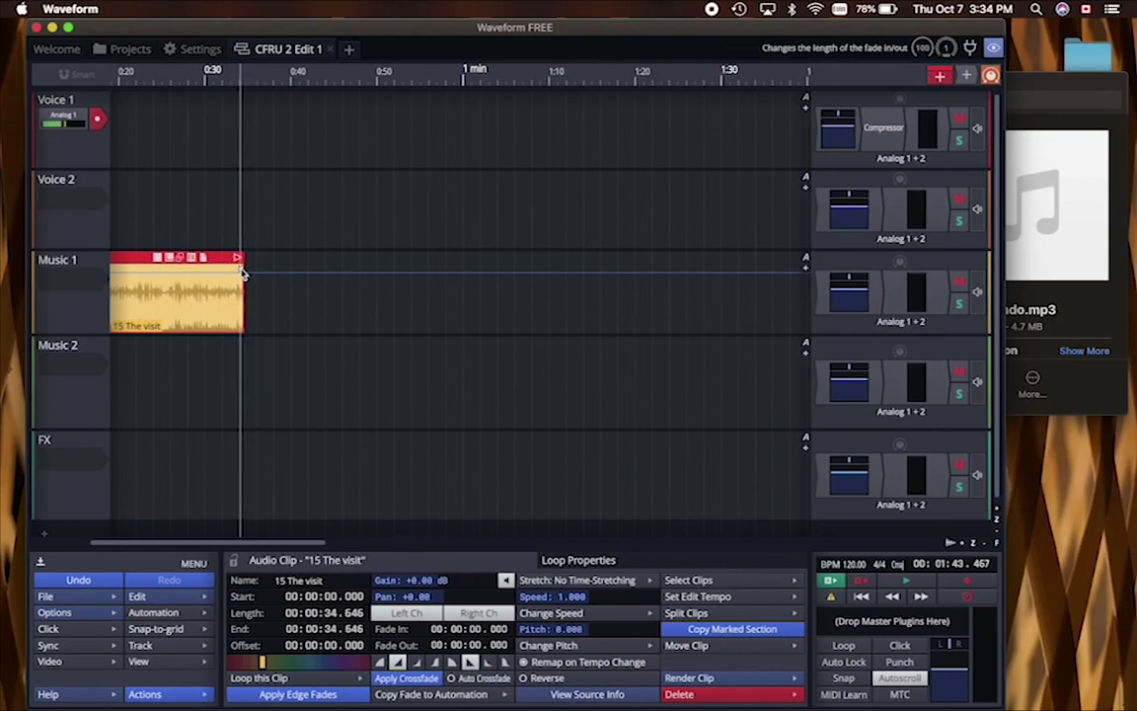
{"action": "left_click_drag", "start_coordinate": [242, 274], "coordinate": [119, 275]}
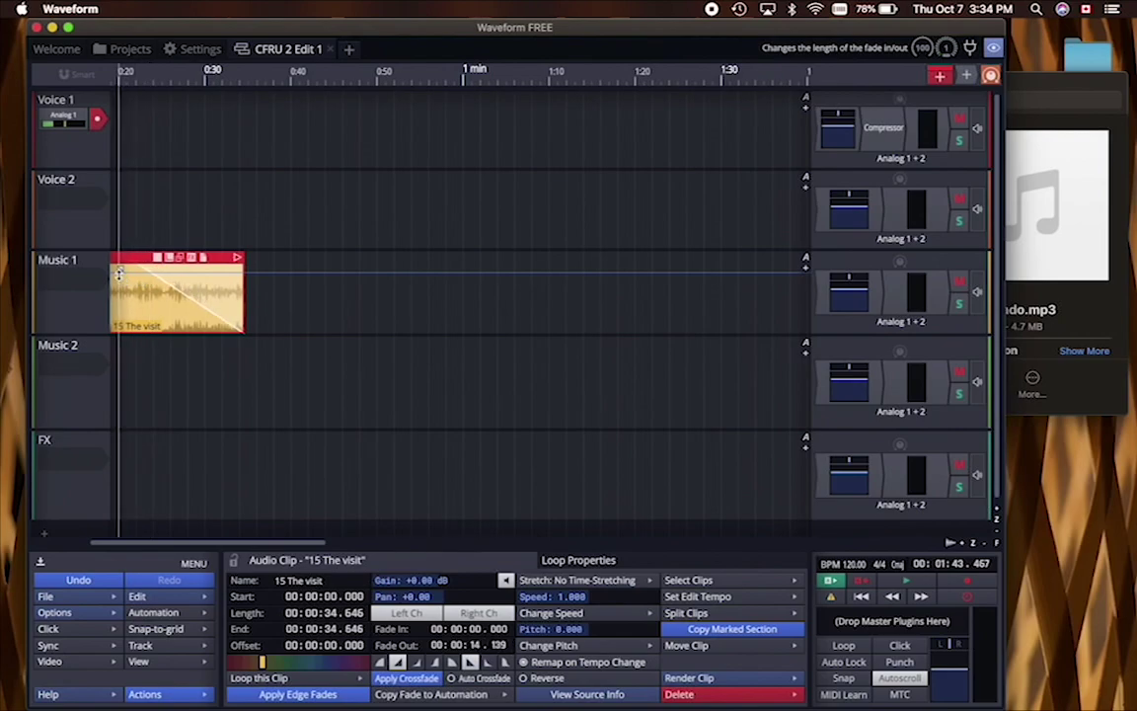
Play back the fade, stop just past 0:34.8, and return the playhead to about 0:33.5.
{"action": "scroll", "coordinate": [140, 108], "scroll_direction": "left", "scroll_amount": 5}
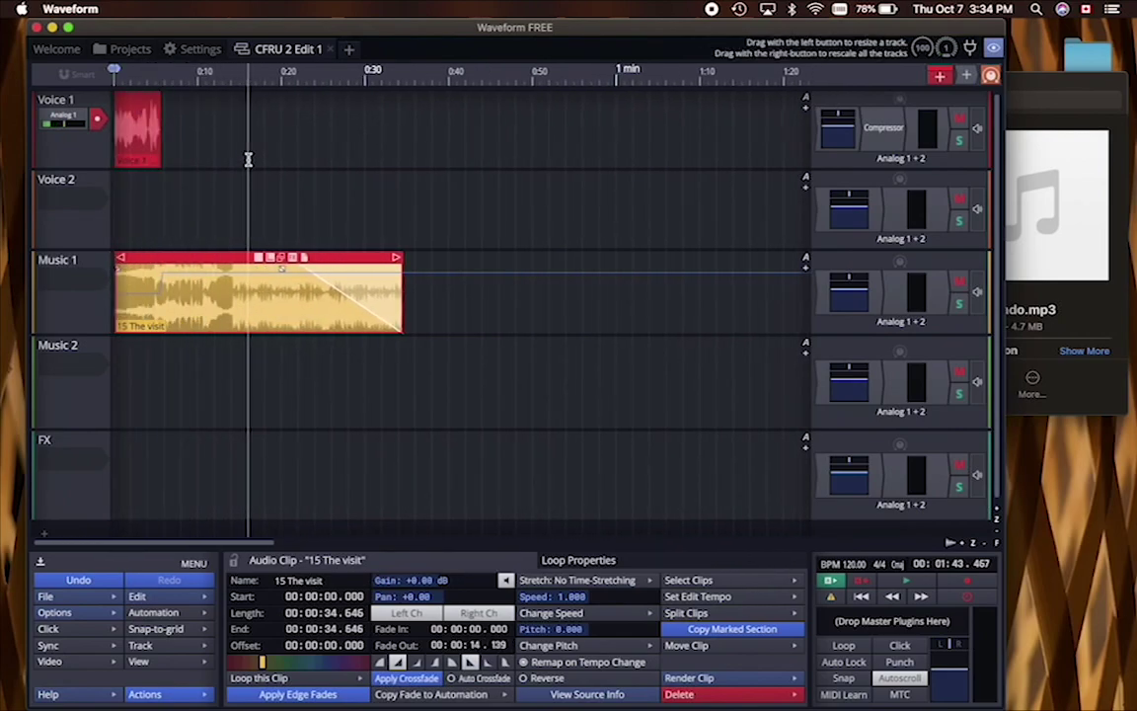
{"action": "left_click", "coordinate": [316, 143]}
{"action": "key", "text": "space"}
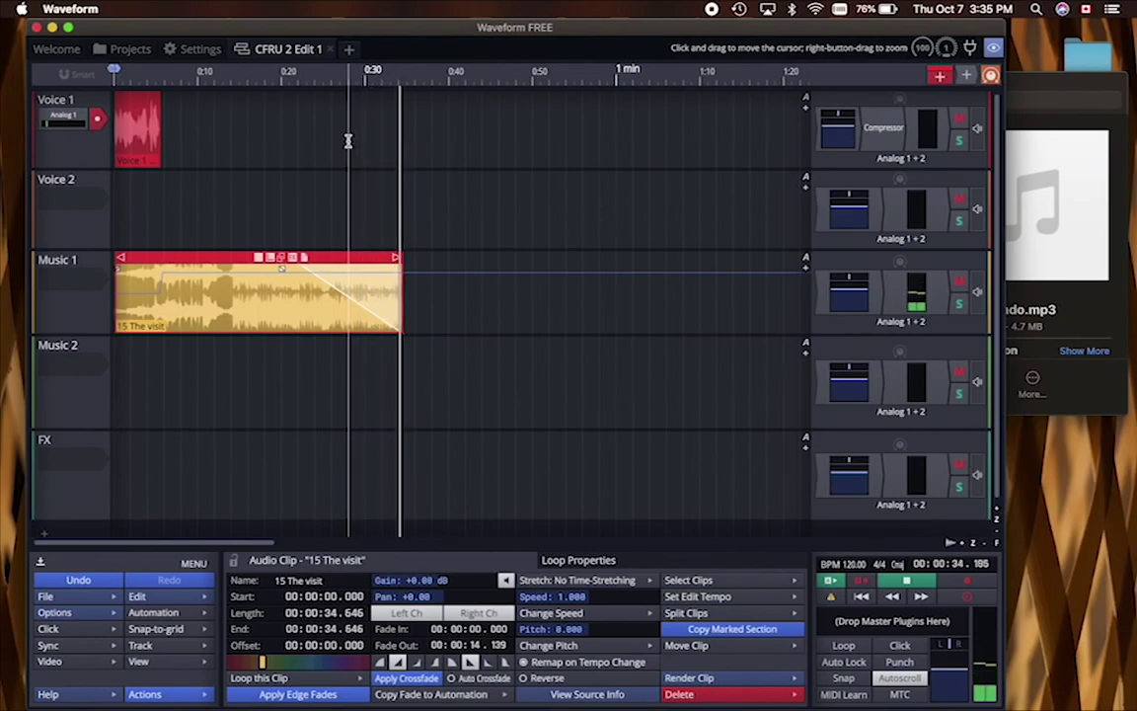
{"action": "key", "text": "space"}
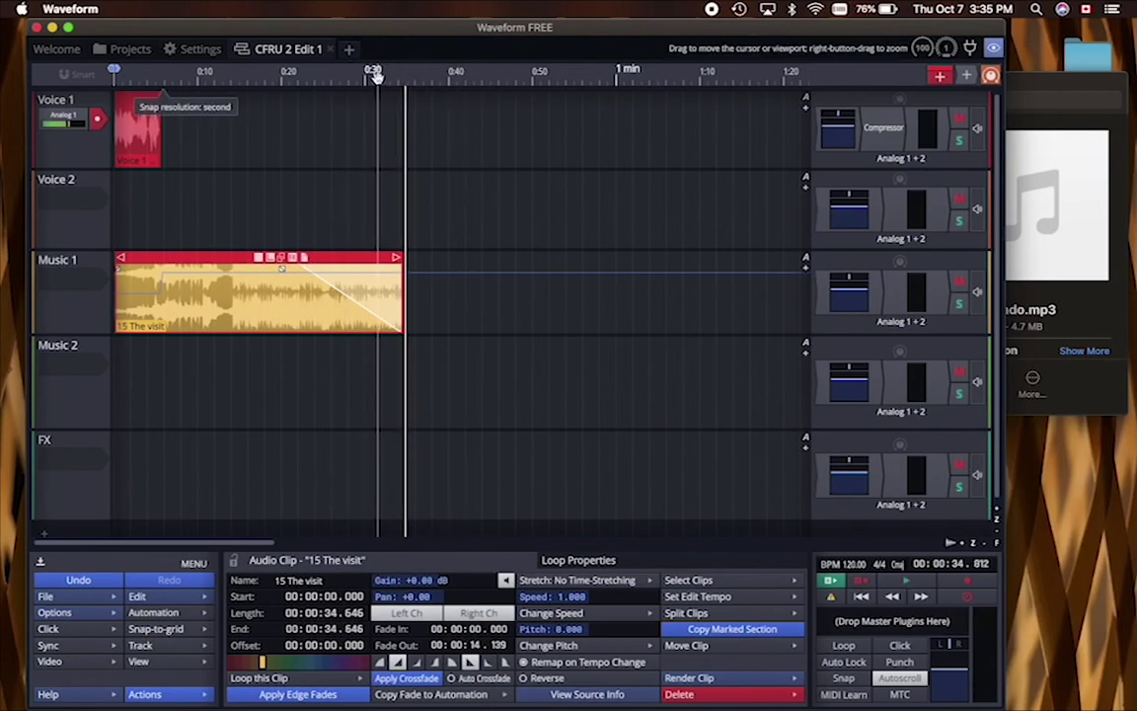
{"action": "left_click_drag", "start_coordinate": [376, 77], "coordinate": [394, 72]}
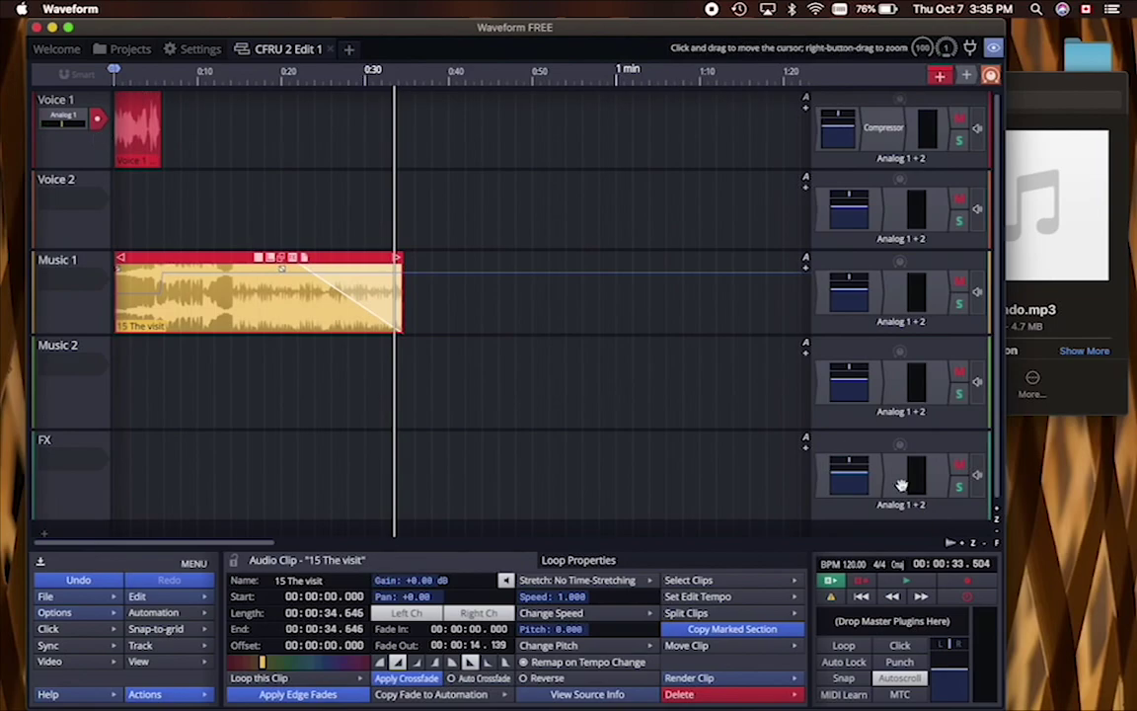
Record a 7.150-second voice take on Voice 1 starting at 33.504 s.
{"action": "left_click", "coordinate": [956, 588]}
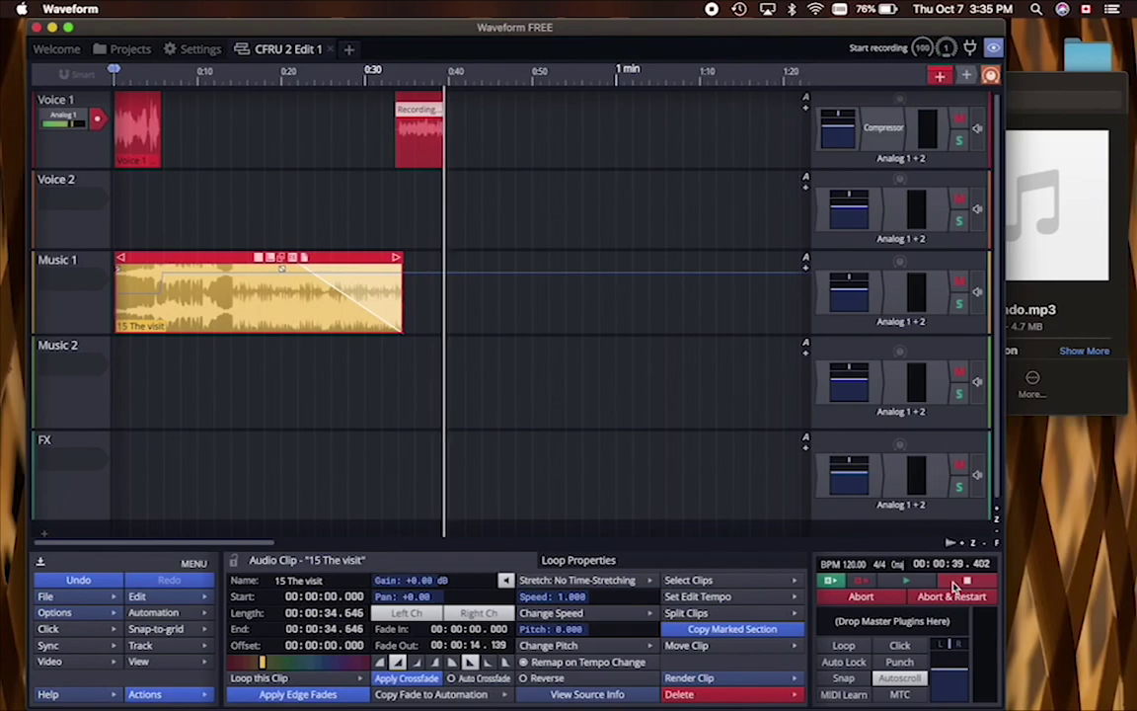
{"action": "left_click", "coordinate": [956, 589]}
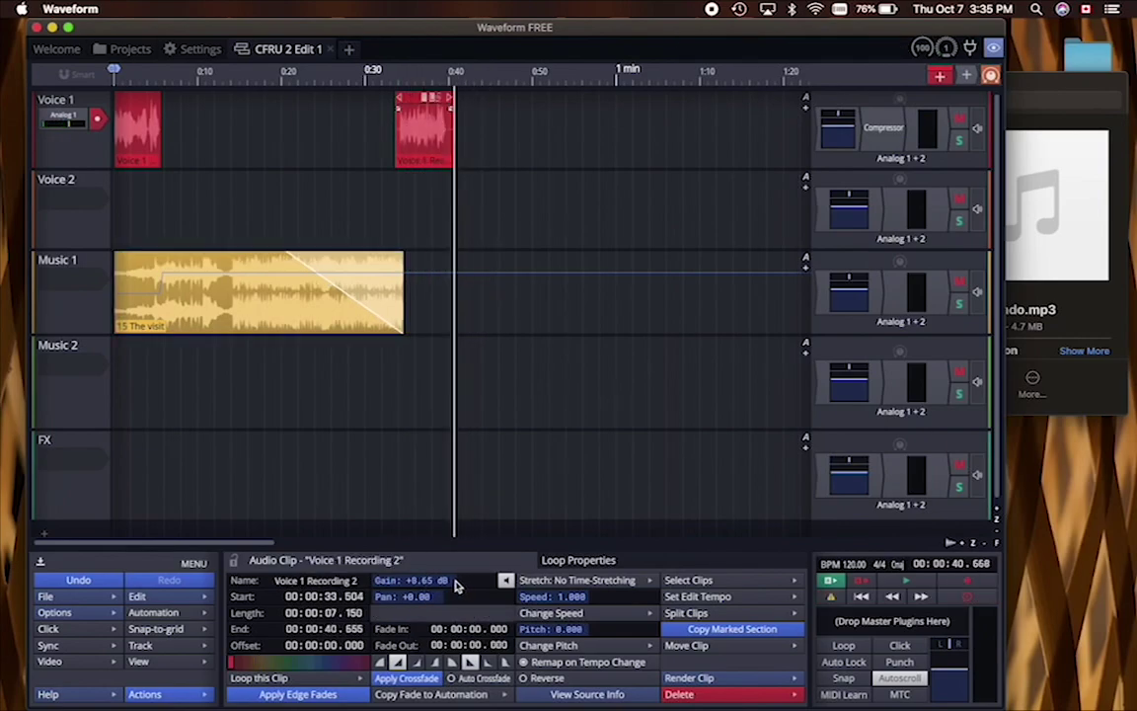
Nudge the Voice 1 Recording 2 clip slightly left so it starts at 0:33.127.
{"action": "left_click", "coordinate": [500, 117]}
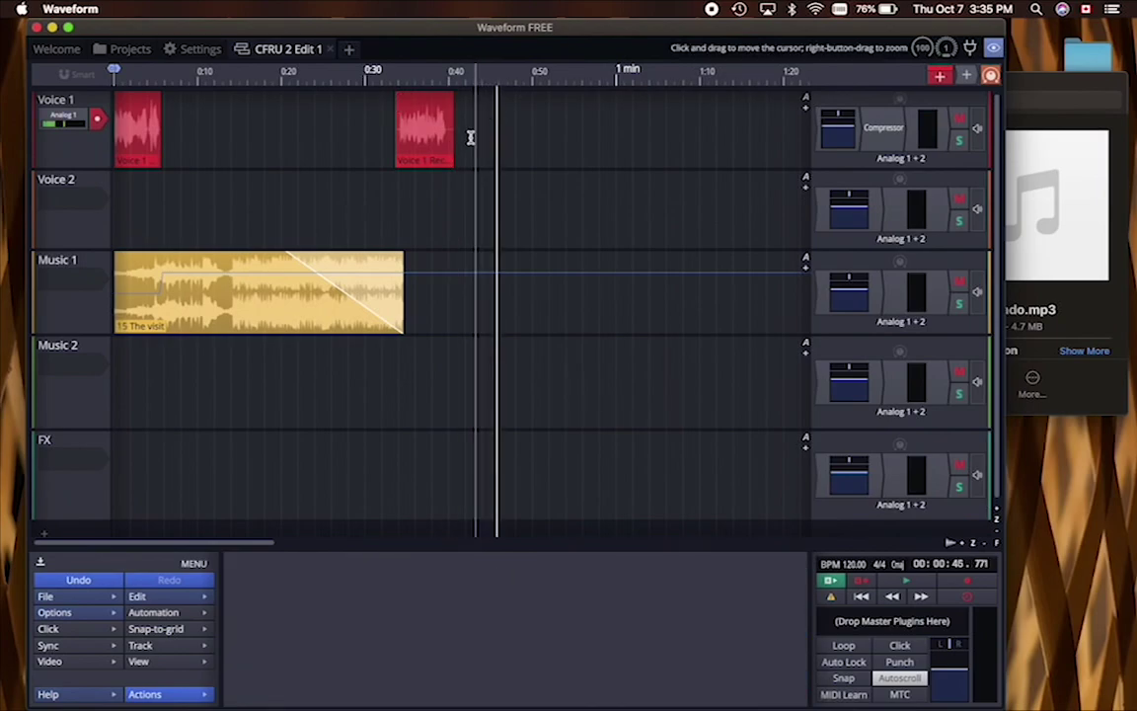
{"action": "left_click", "coordinate": [417, 125]}
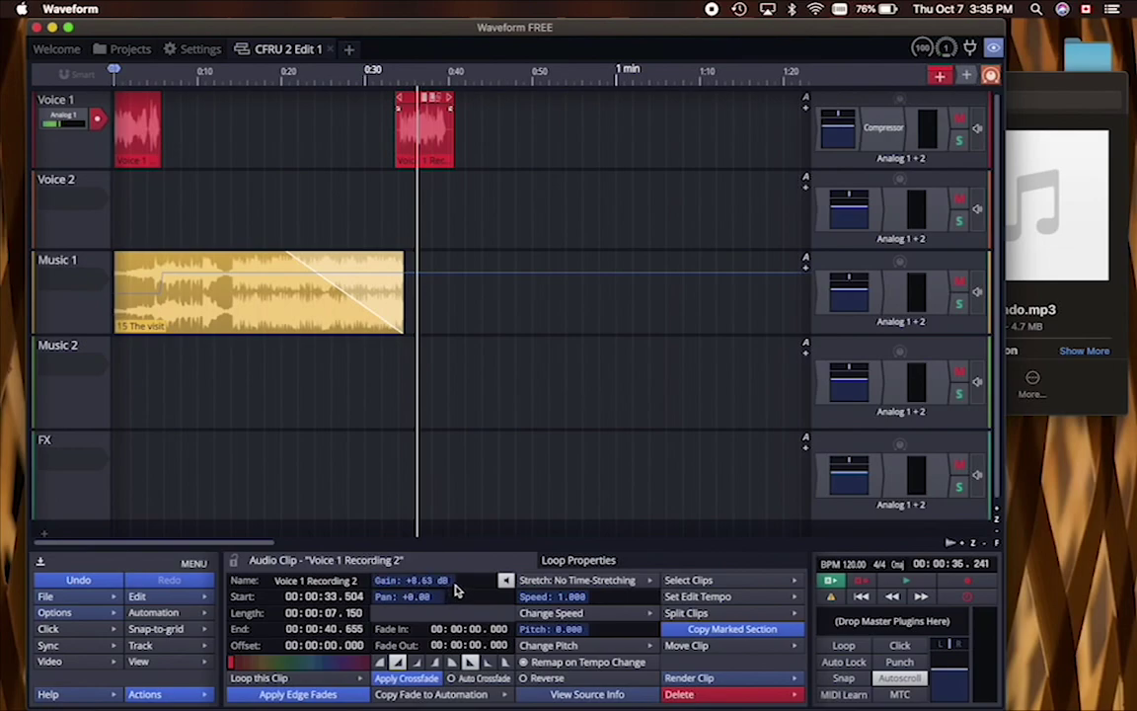
{"action": "left_click", "coordinate": [476, 122]}
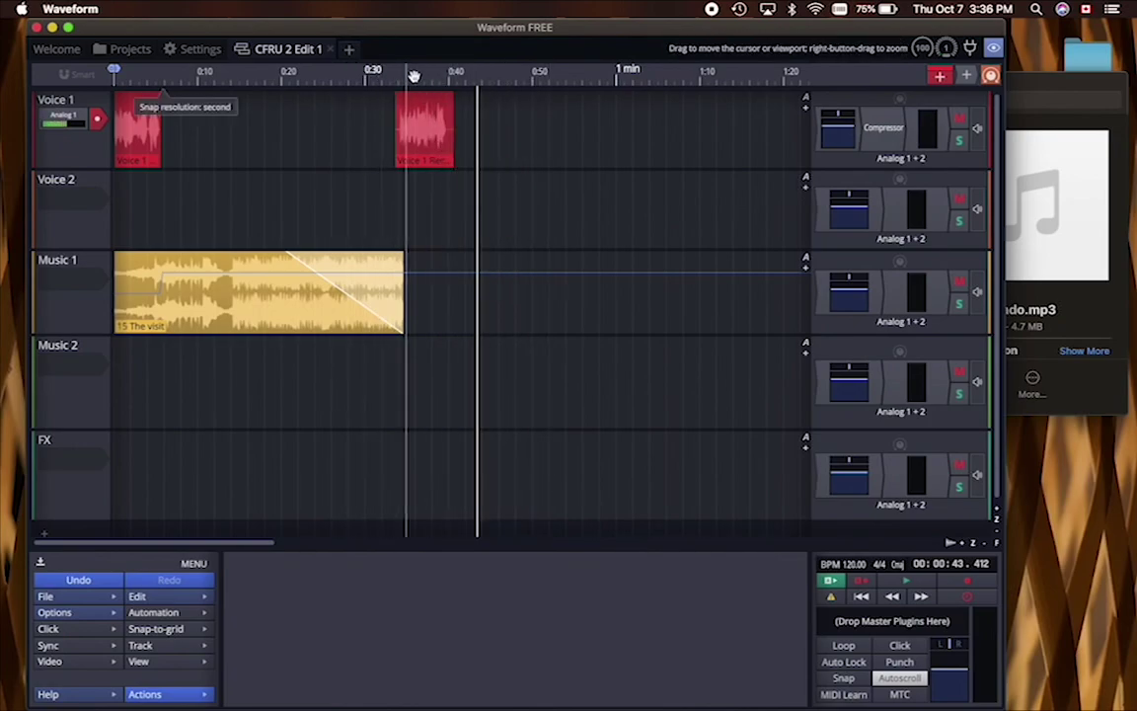
{"action": "left_click_drag", "start_coordinate": [410, 100], "coordinate": [407, 99]}
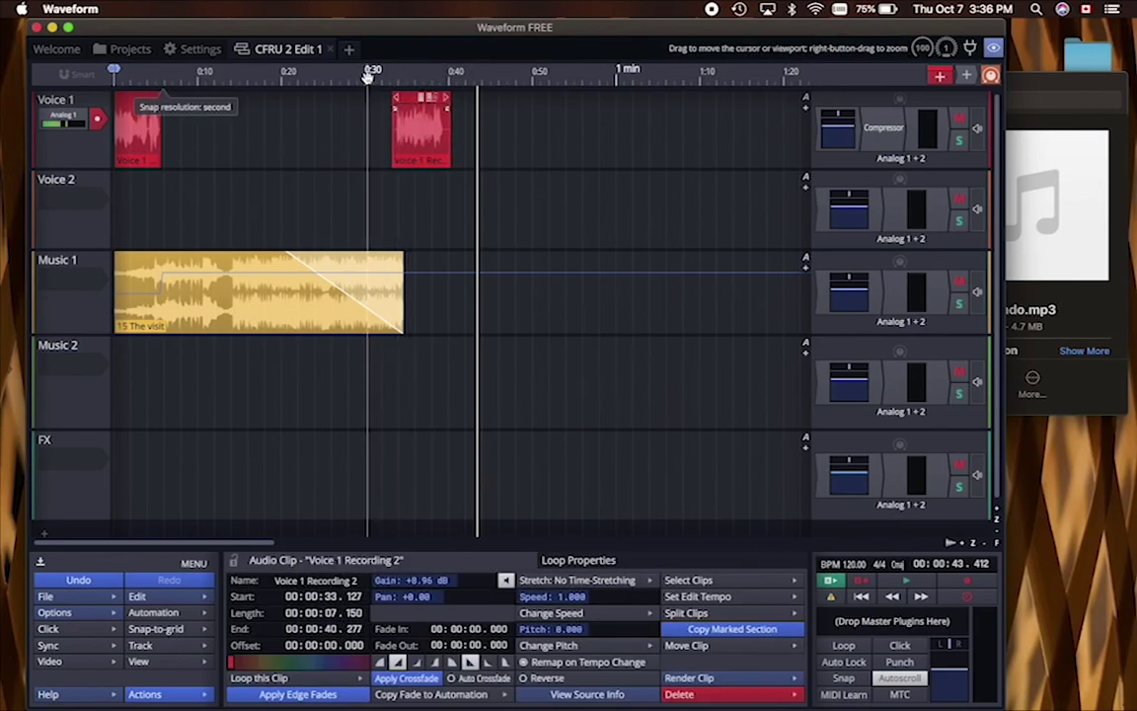
Play from 0:28 to hear the music-to-voice transition.
{"action": "left_click", "coordinate": [352, 72]}
{"action": "key", "text": "space"}
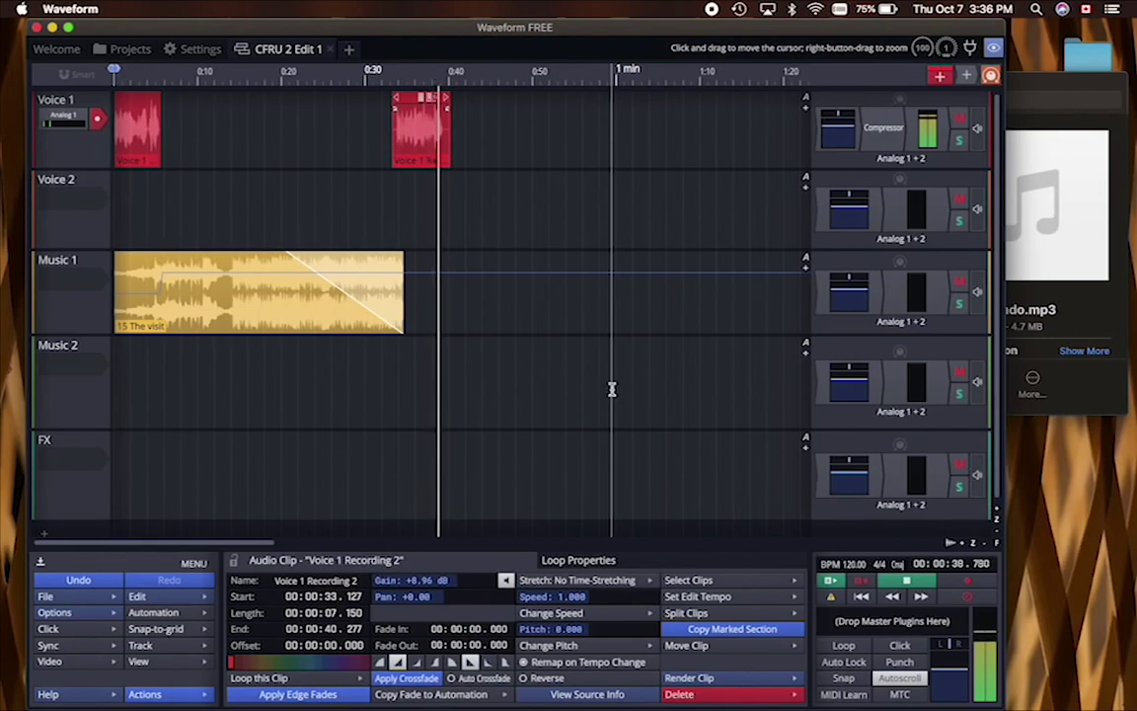
{"action": "scroll", "coordinate": [609, 388], "scroll_direction": "down", "scroll_amount": 5}
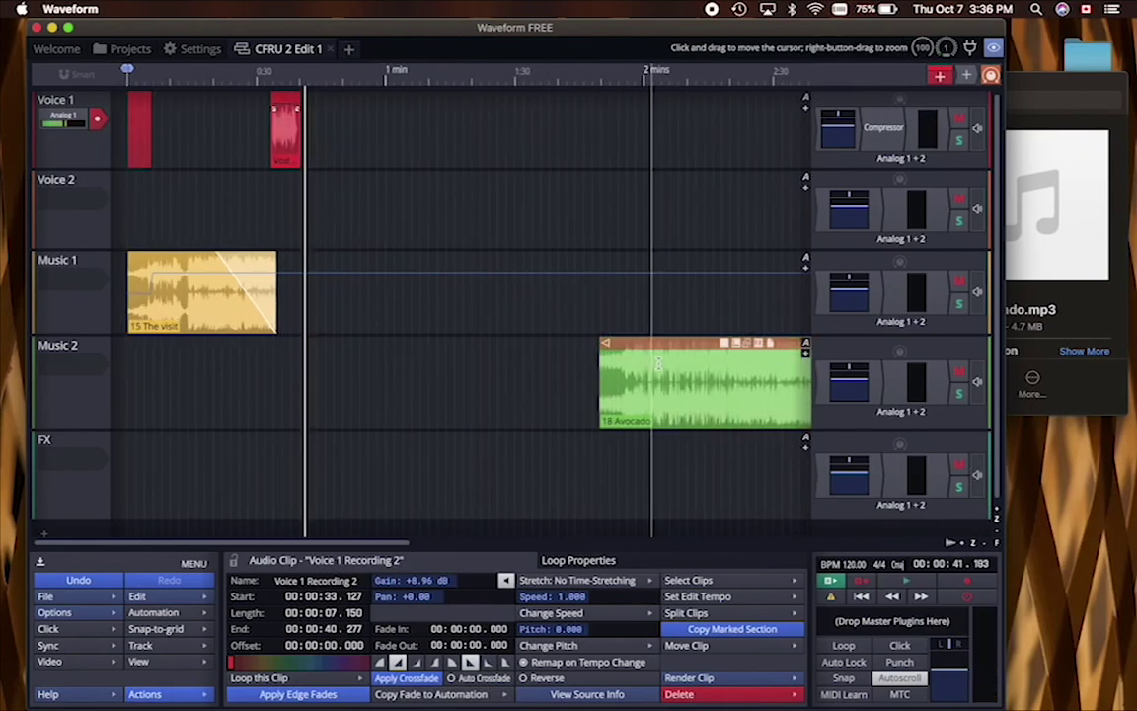
Move 18 Avocado on Music 2 left so it starts at 0:39.476, after the second voice clip.
{"action": "left_click_drag", "start_coordinate": [656, 345], "coordinate": [329, 347]}
{"action": "scroll", "coordinate": [329, 347], "scroll_direction": "down", "scroll_amount": 1}
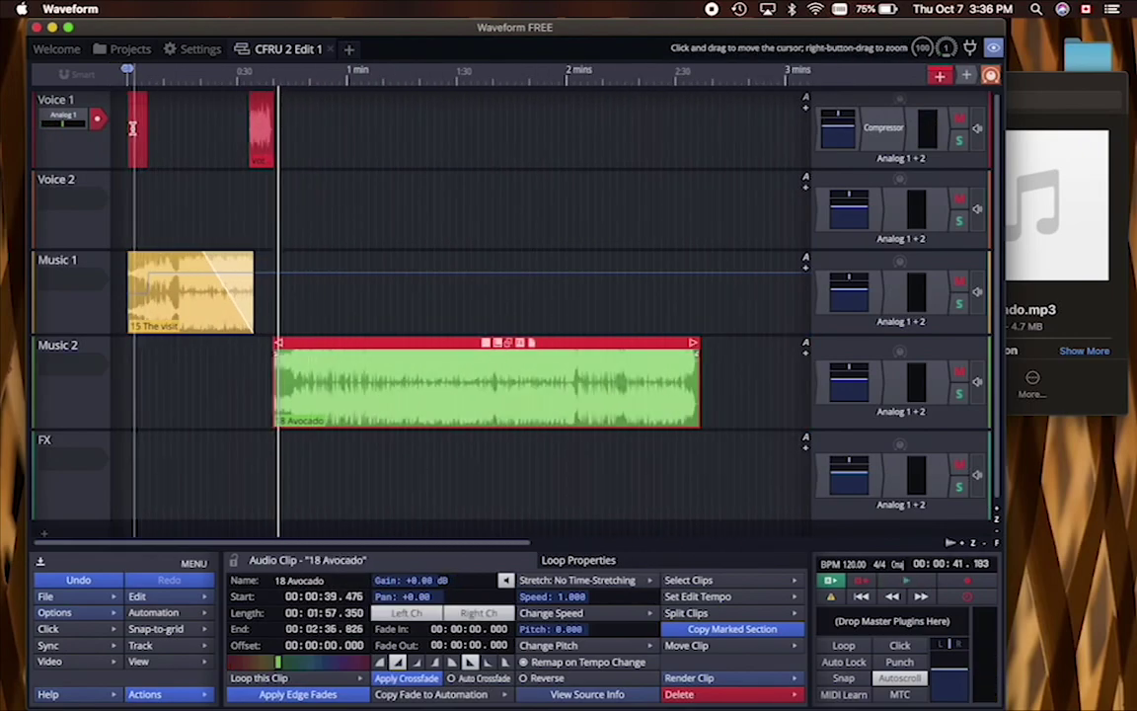
{"action": "left_click", "coordinate": [109, 600]}
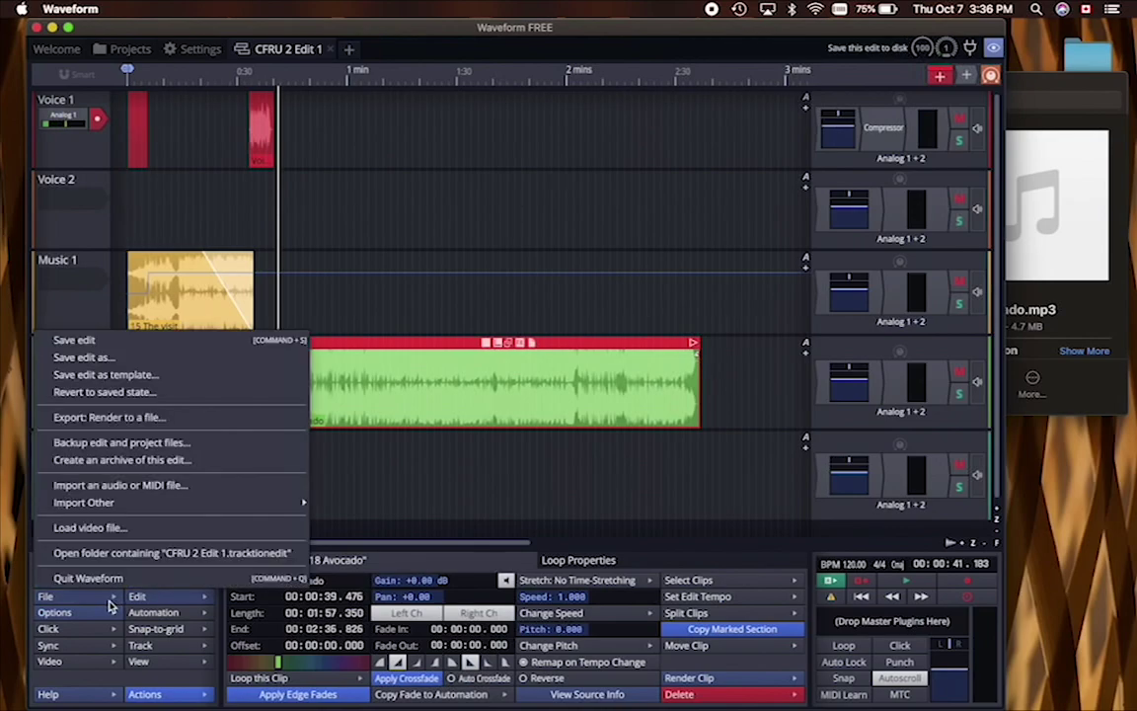
Render the whole edit as an MP3, CFRU 2 Edit 1 Export 1.mp3, to the Exported folder.
{"action": "left_click", "coordinate": [90, 419]}
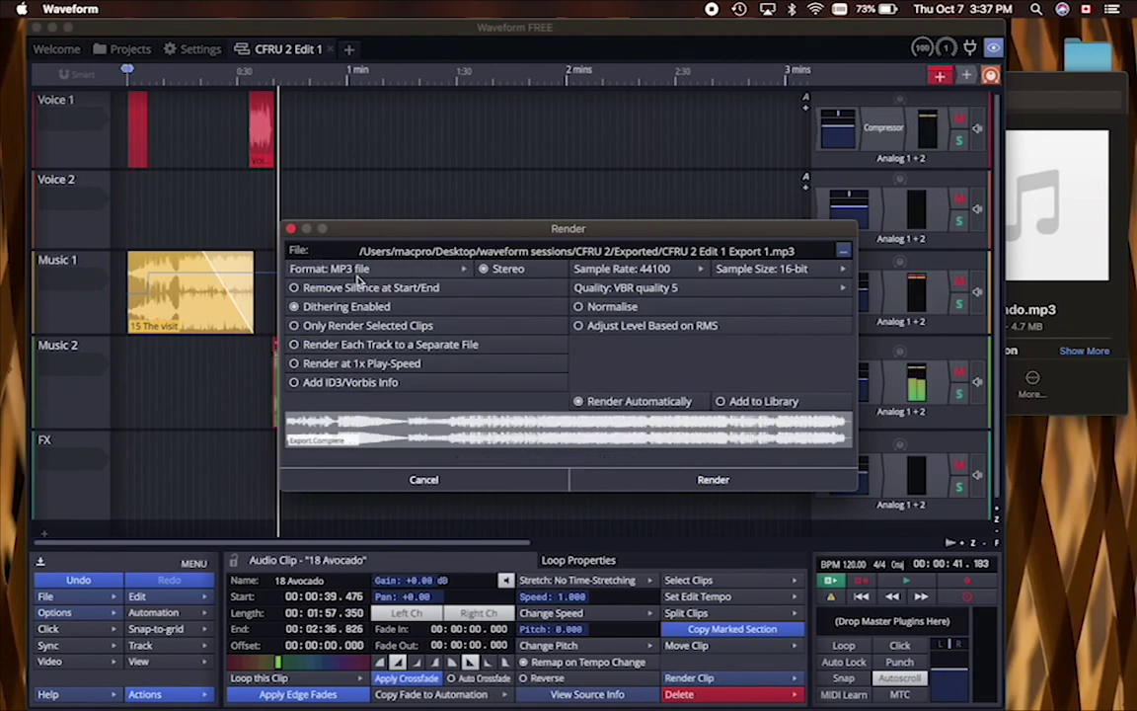
{"action": "left_click", "coordinate": [352, 269]}
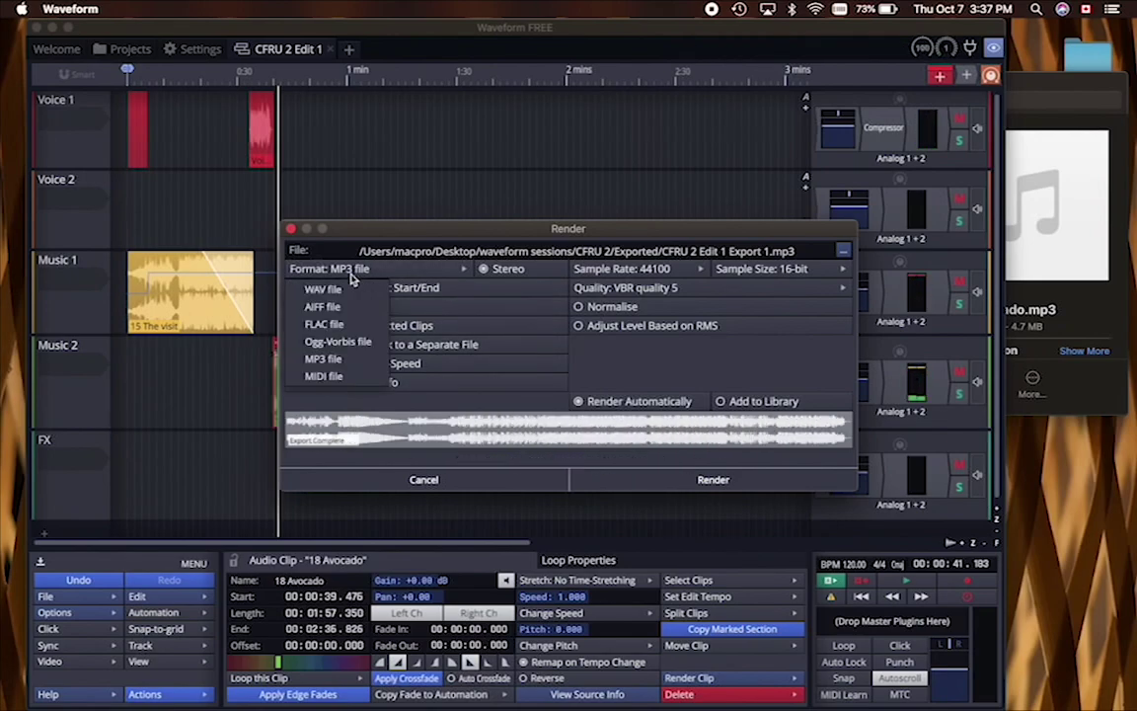
{"action": "left_click", "coordinate": [326, 359]}
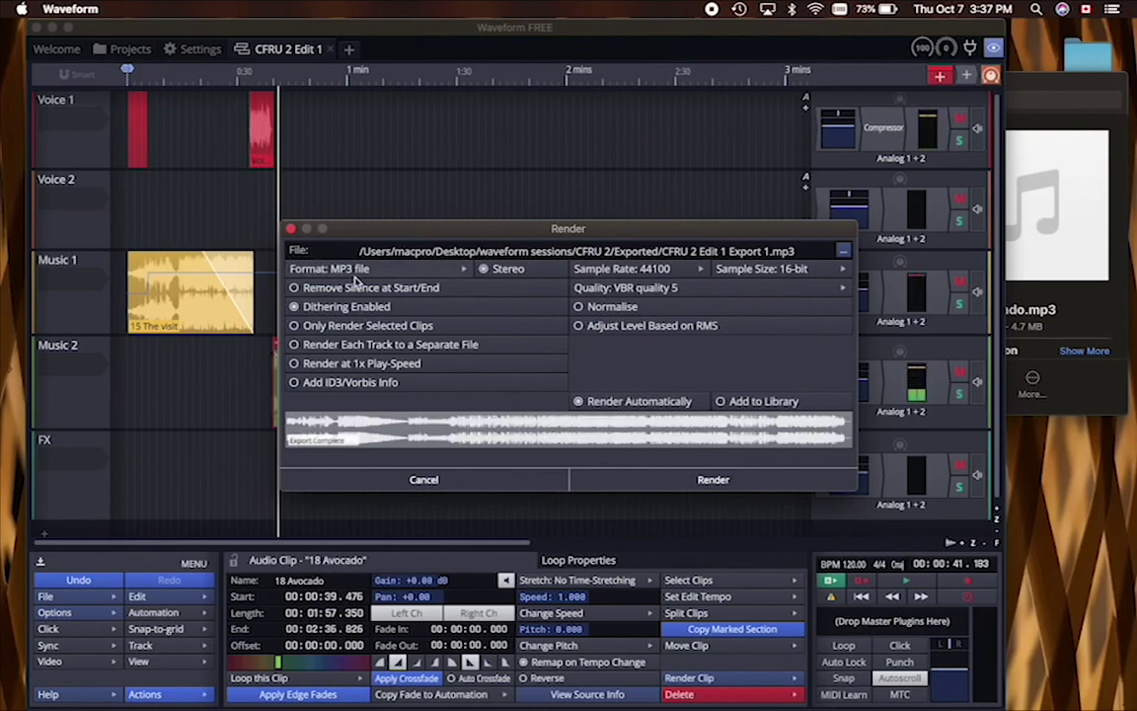
{"action": "left_click", "coordinate": [617, 484]}
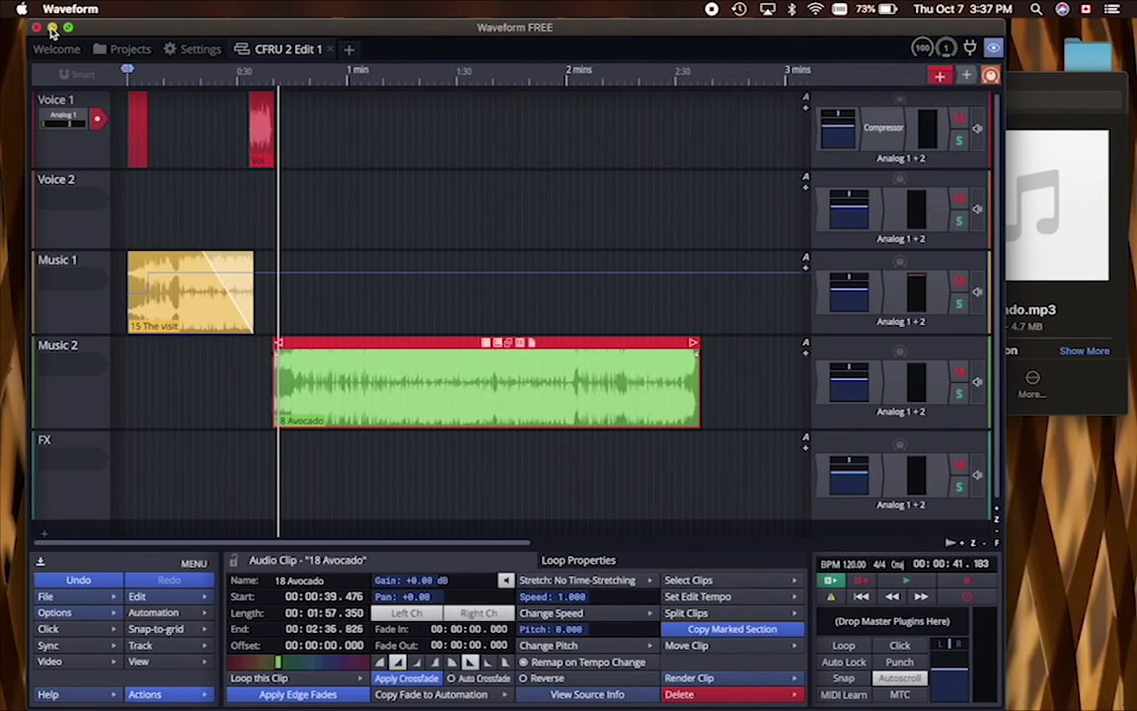
Verify CFRU 2 Edit 1 Export 1 appears under Exported Audio/MIDI, then minimise Waveform.
{"action": "left_click", "coordinate": [128, 54]}
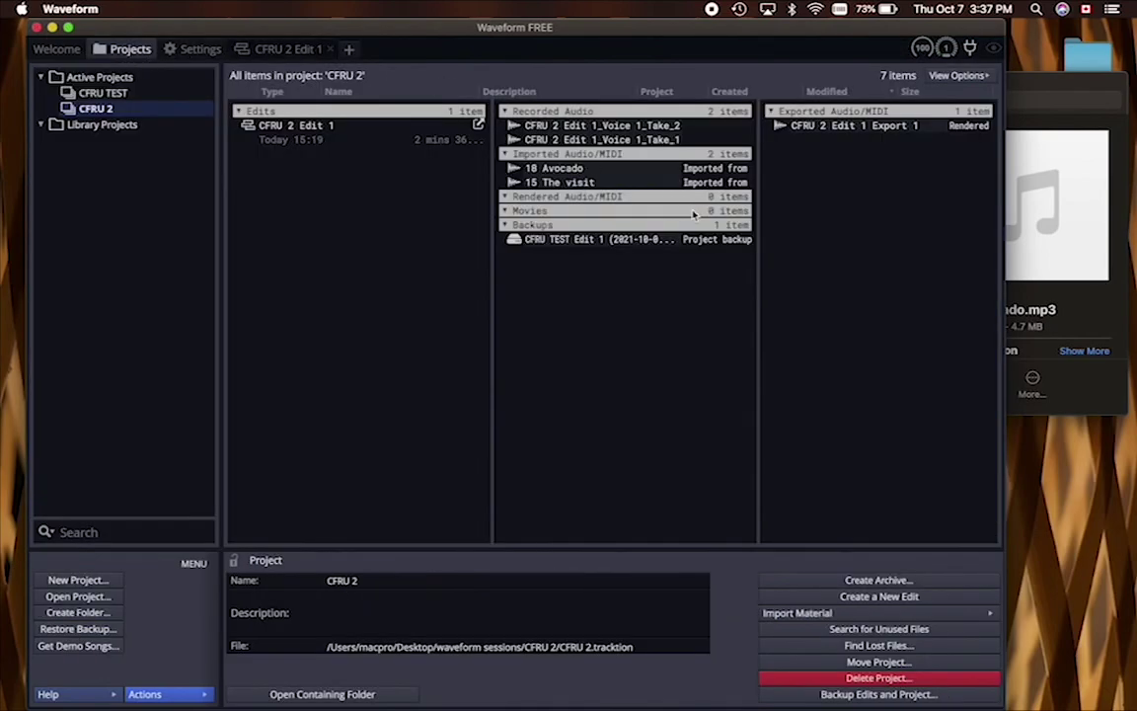
{"action": "left_click", "coordinate": [812, 126]}
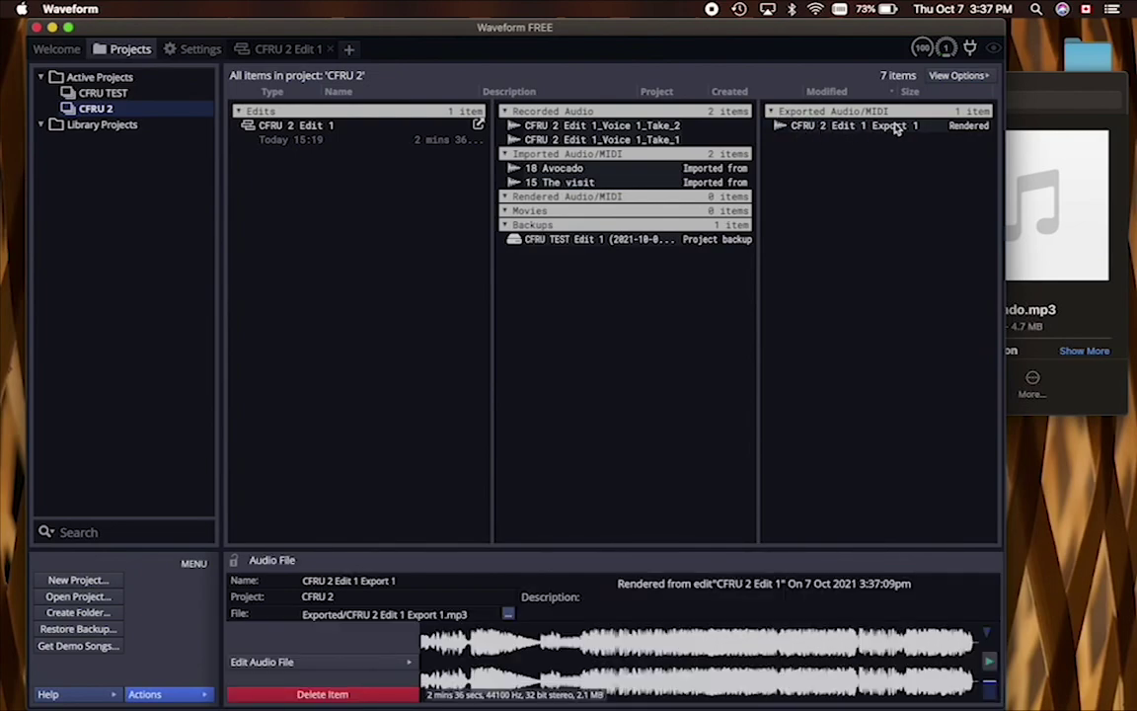
{"action": "left_click", "coordinate": [869, 129]}
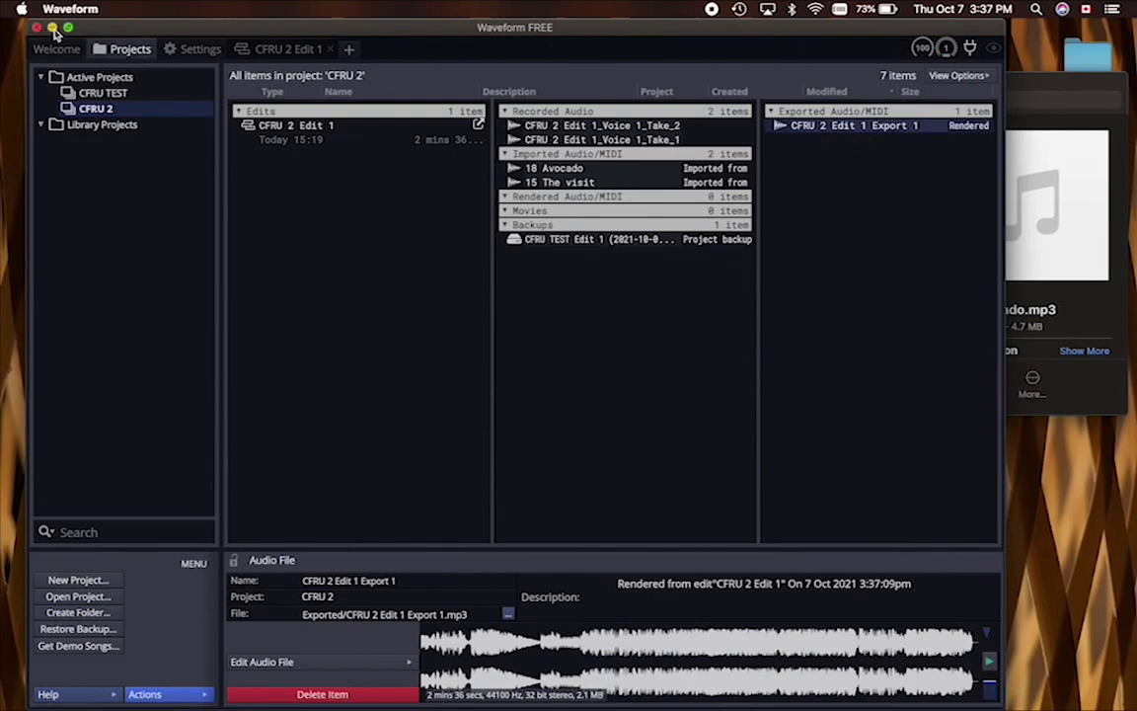
{"action": "left_click", "coordinate": [51, 27]}
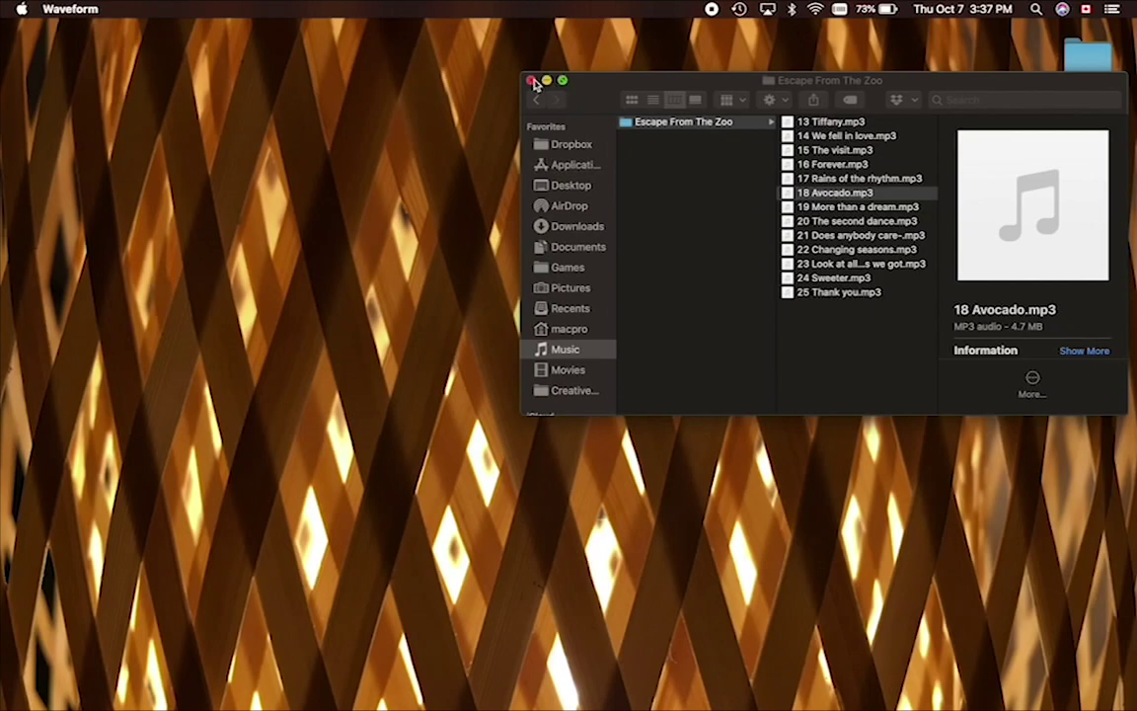
In Finder, navigate to waveform sessions > CFRU 2 > Exported.
{"action": "left_click", "coordinate": [533, 80]}
{"action": "double_click", "coordinate": [1080, 237]}
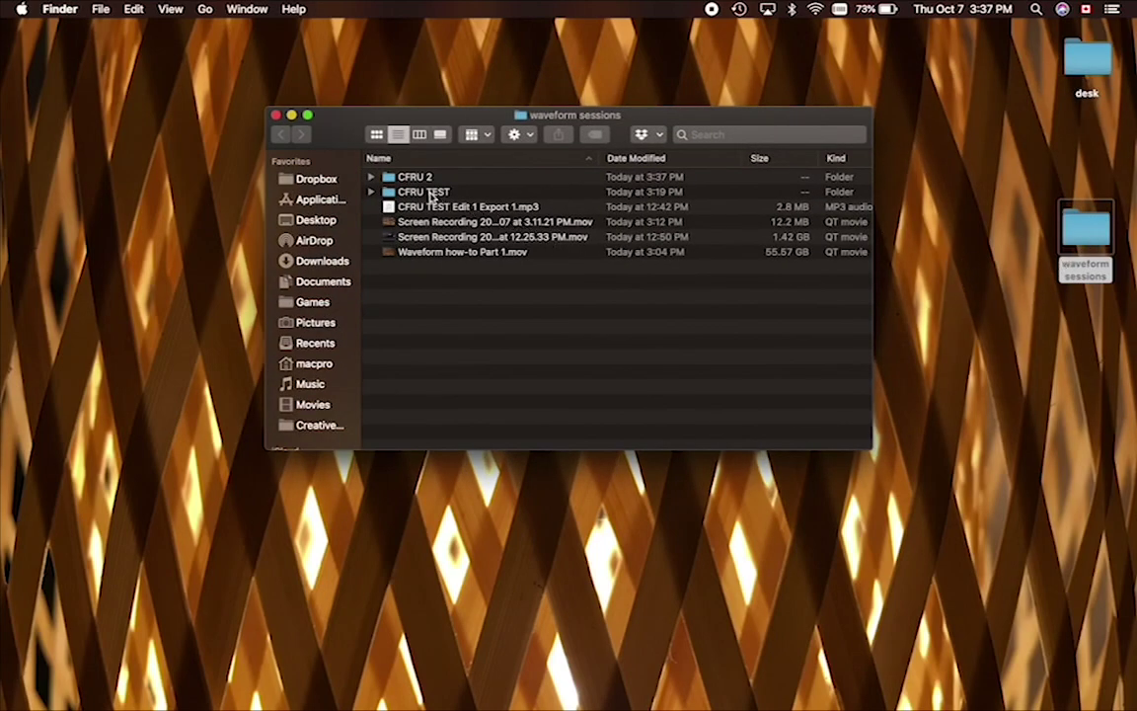
{"action": "left_click", "coordinate": [418, 183]}
{"action": "double_click", "coordinate": [404, 183]}
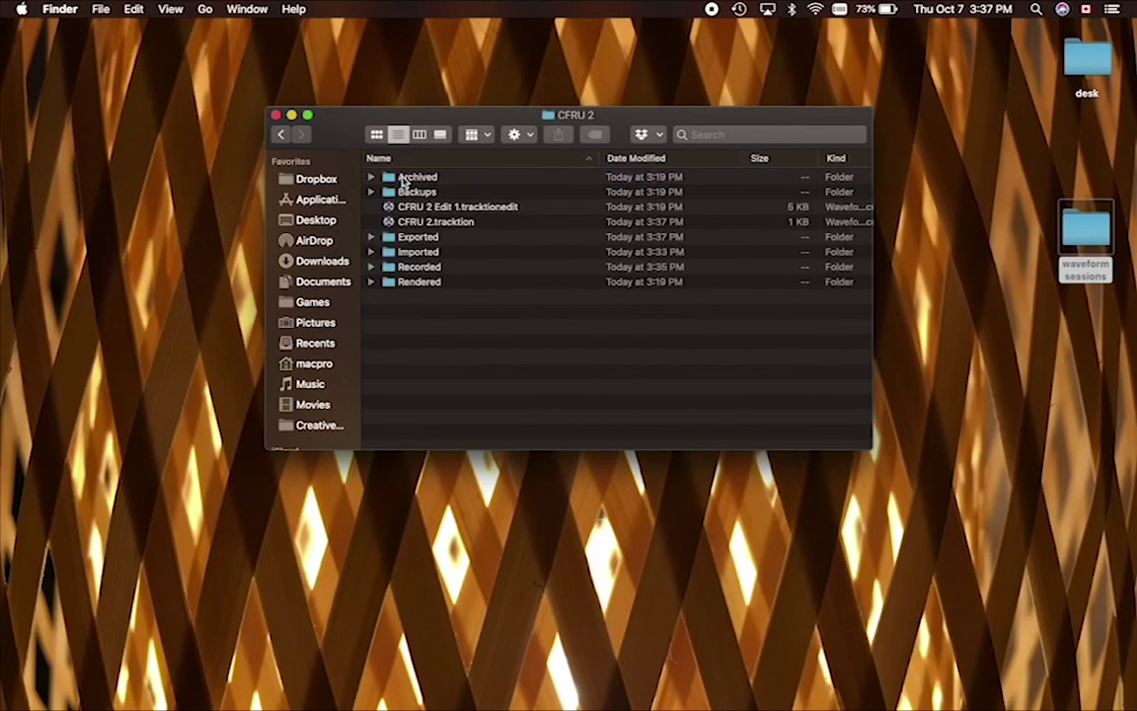
{"action": "double_click", "coordinate": [415, 238]}
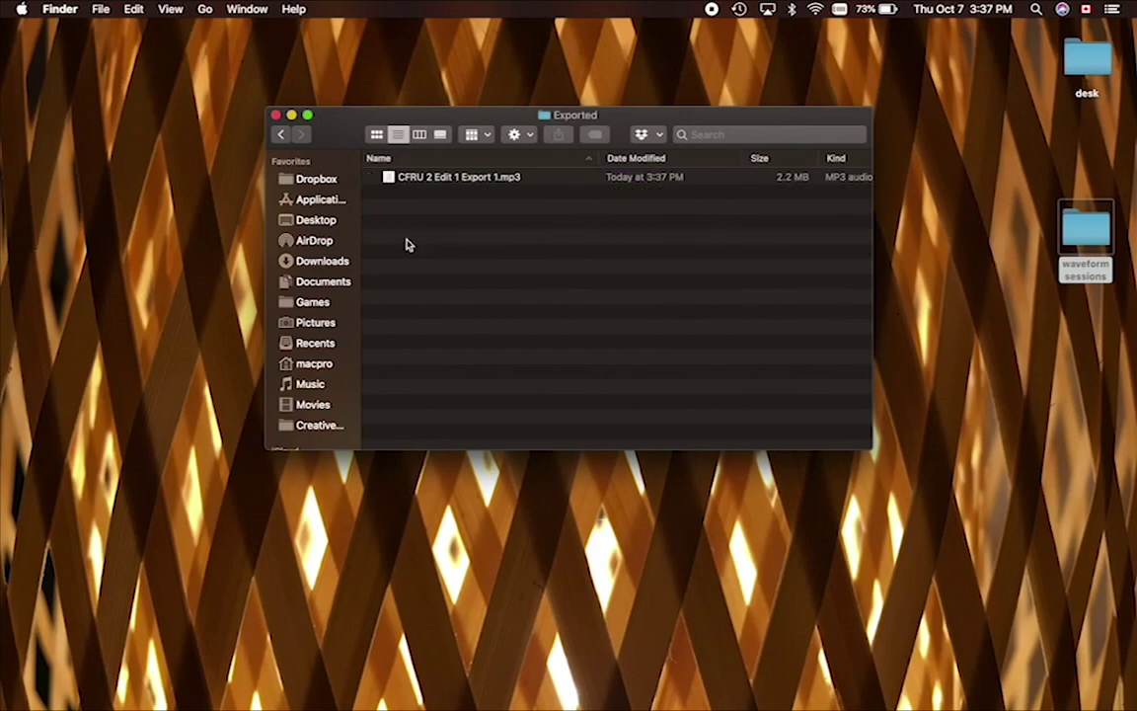
Preview CFRU 2 Edit 1 Export 1.mp3 in Quick Look, then close the preview.
{"action": "left_click", "coordinate": [425, 184]}
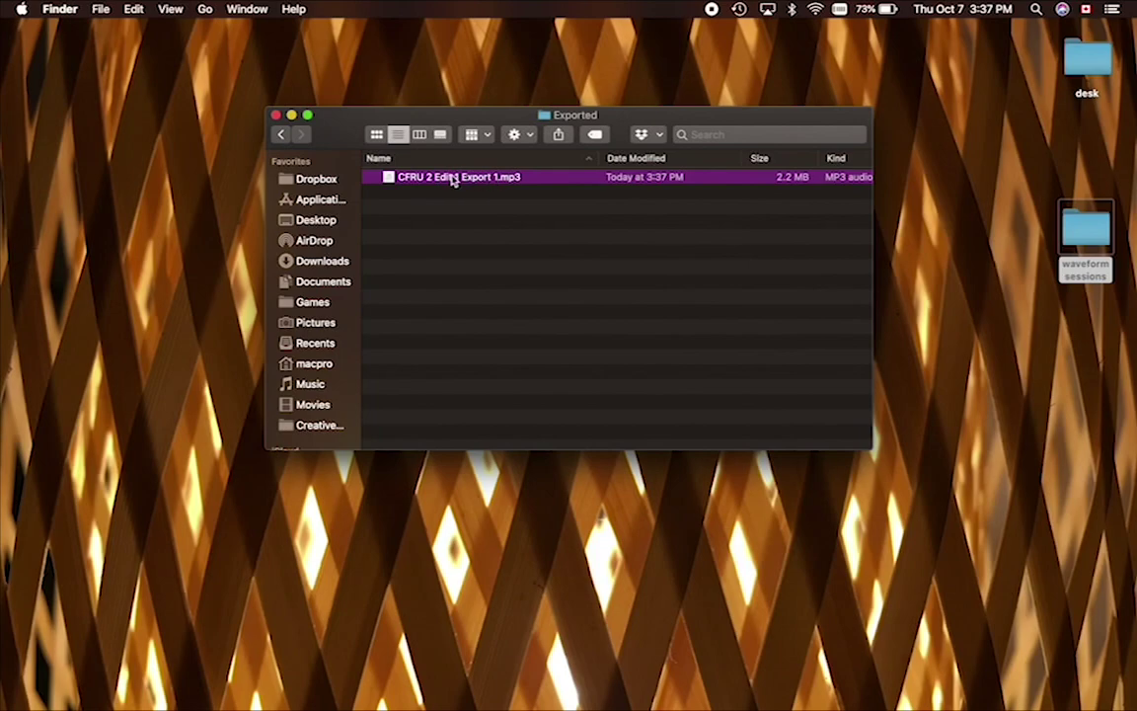
{"action": "key", "text": "space"}
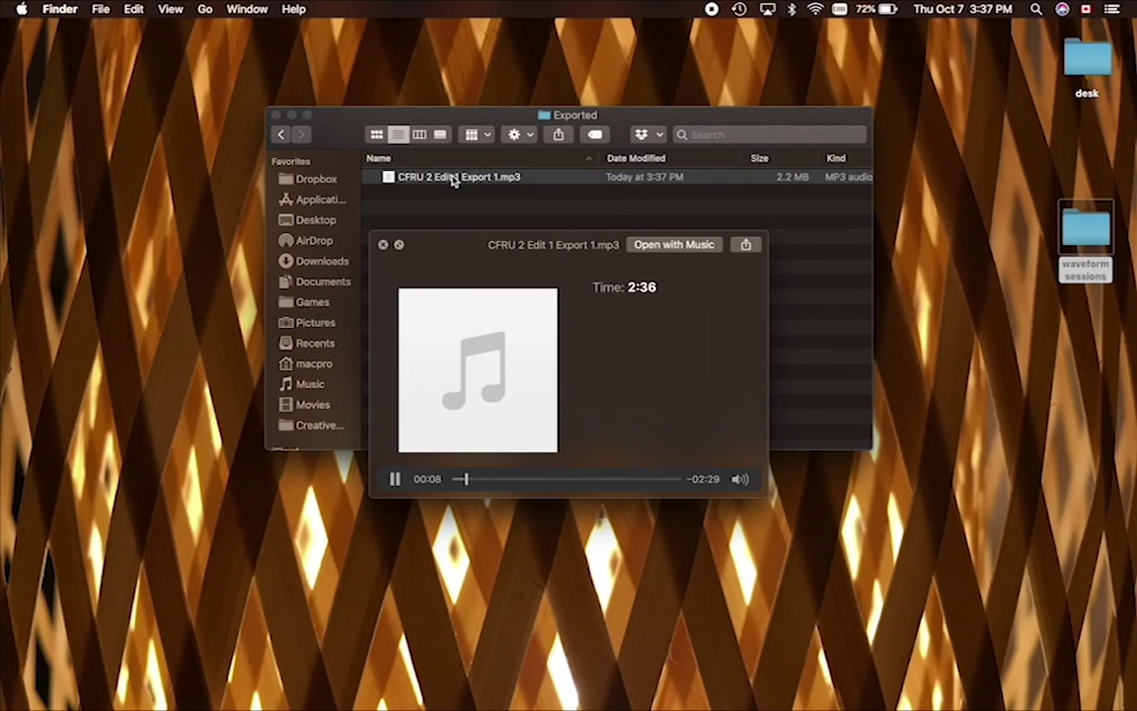
{"action": "key", "text": "space"}
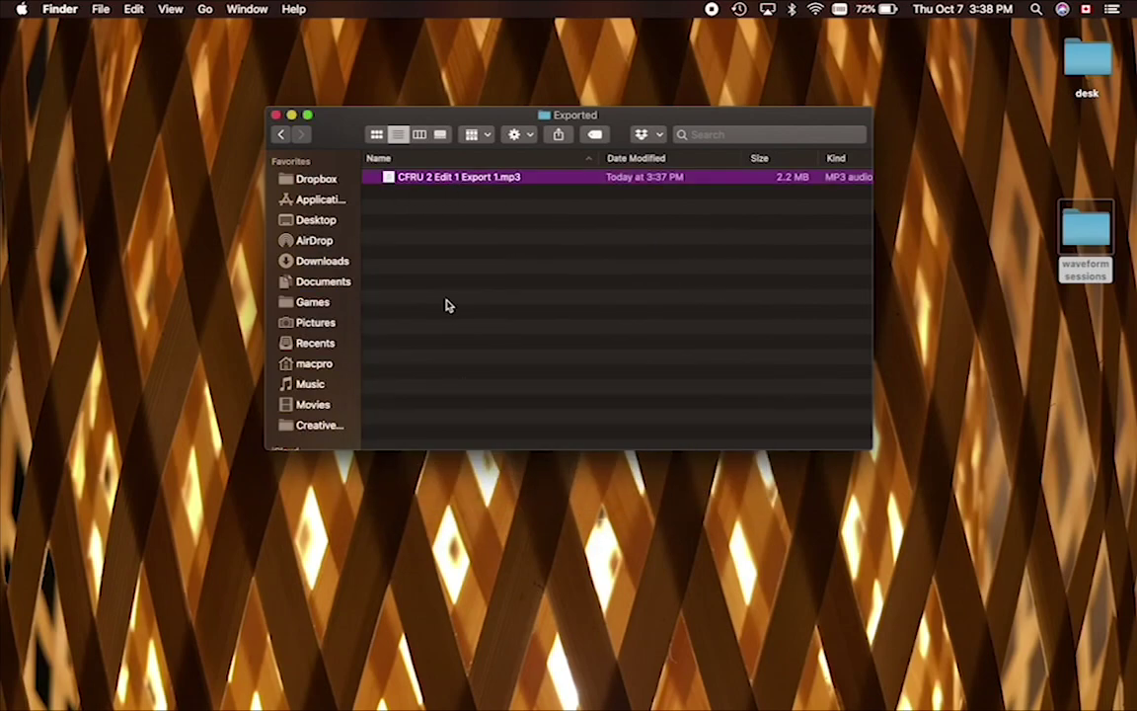